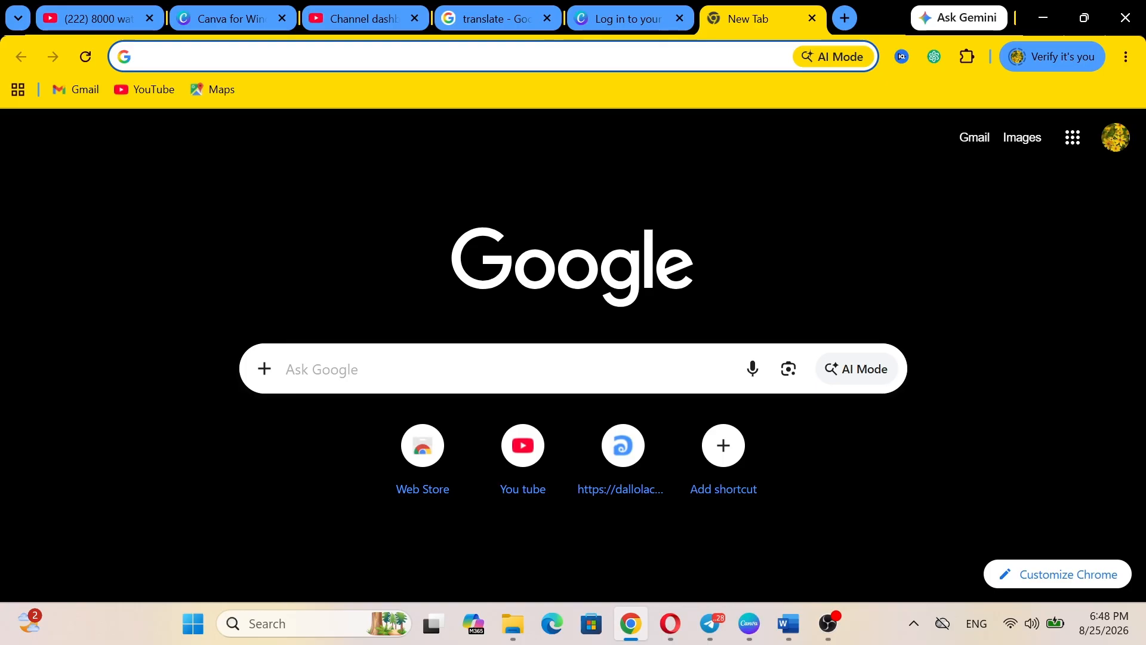
Step: Search Google for "canva for pc download" and open Canva's official Windows desktop app download page
left_click(154, 56)
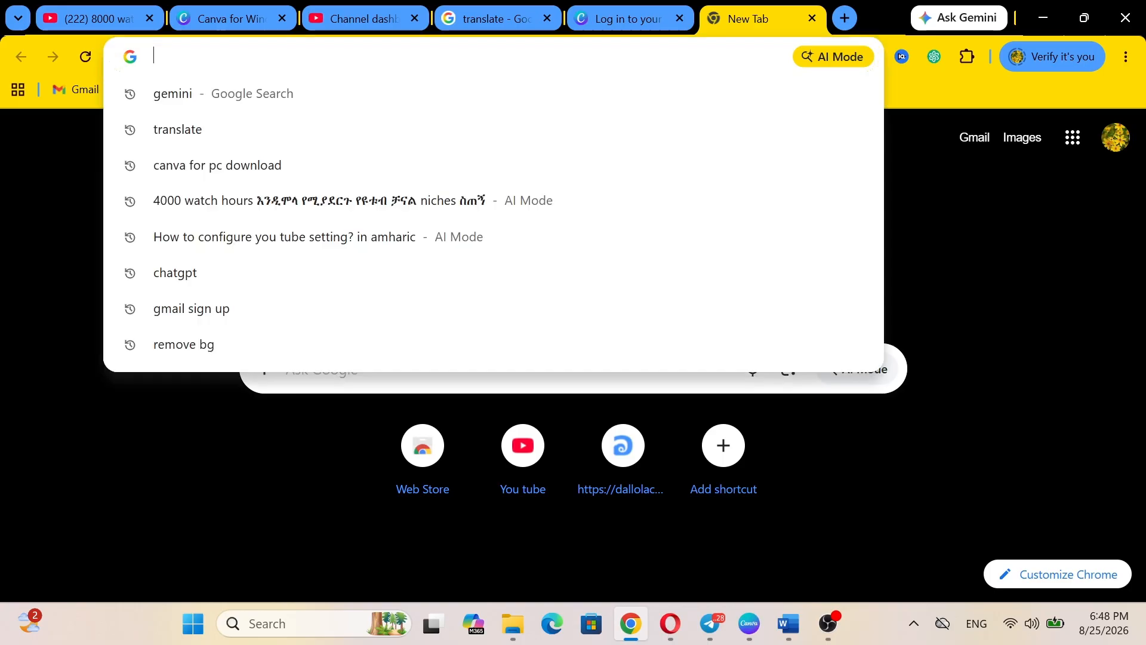
type("ca")
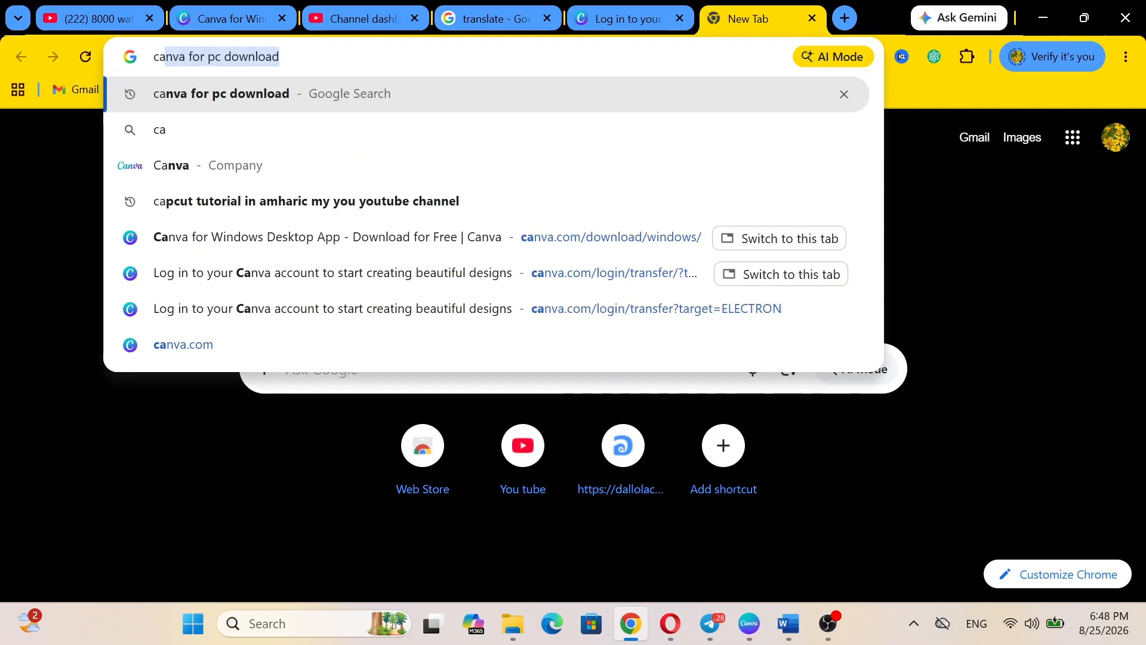
key("Right")
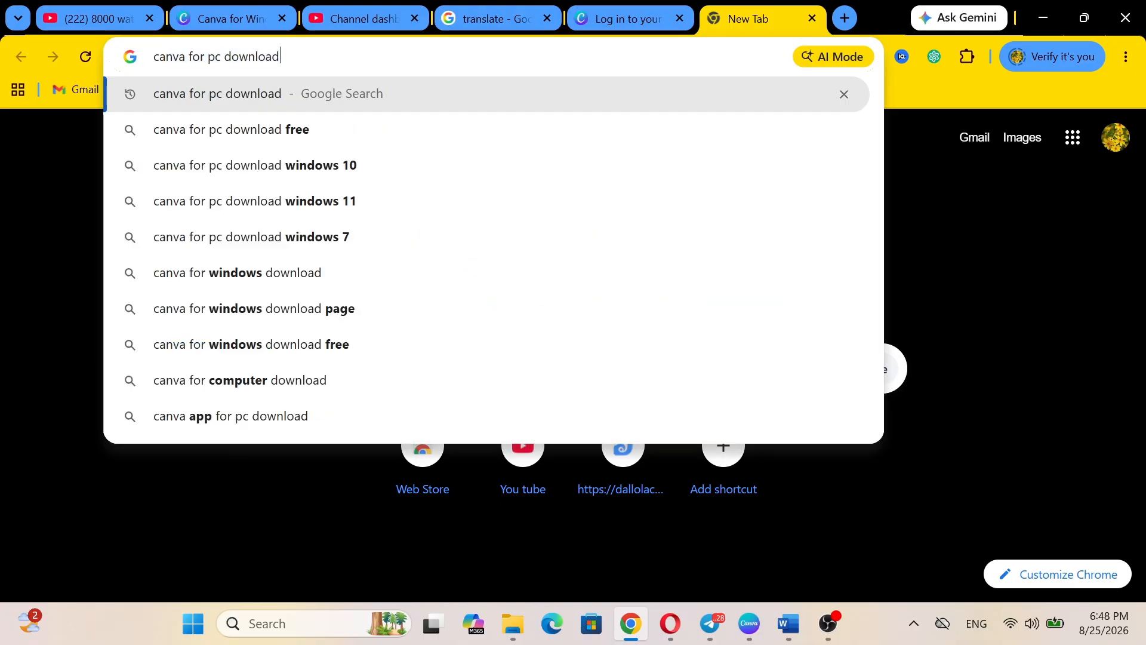
key("Return")
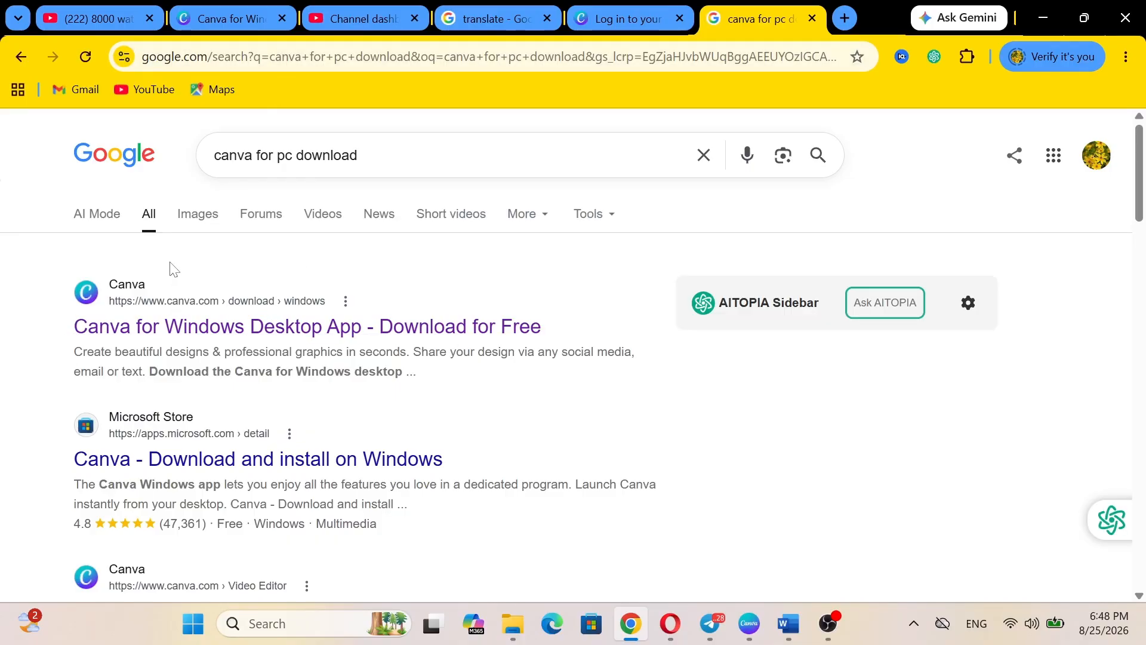
left_click(237, 334)
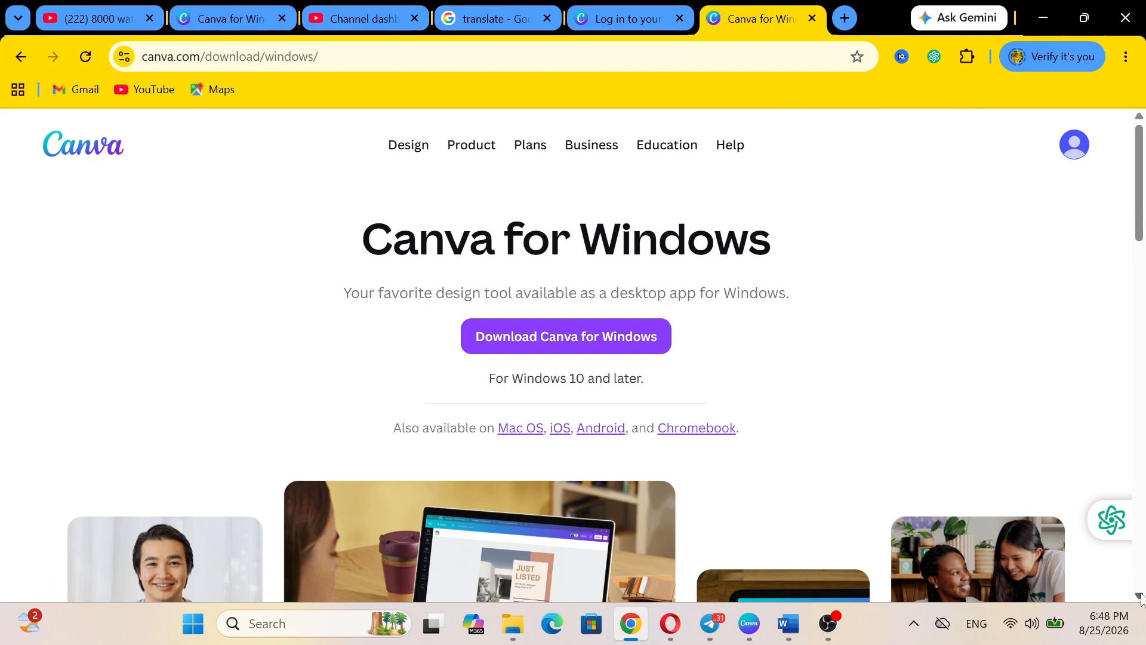
scroll(1141, 593, "down", 3)
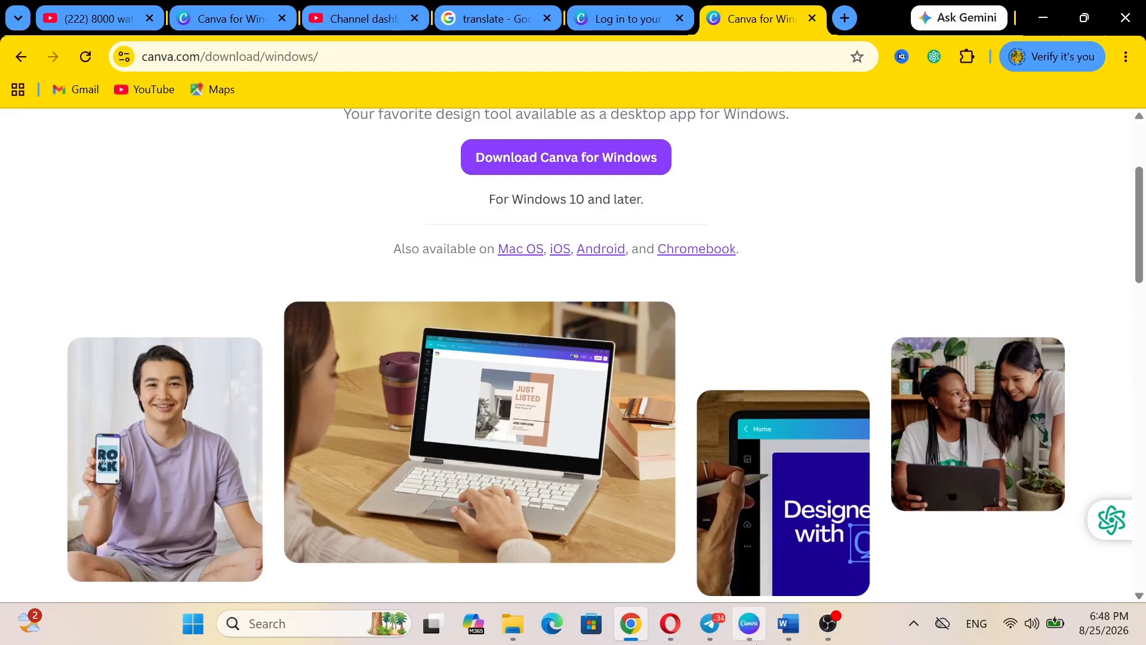
left_click(750, 637)
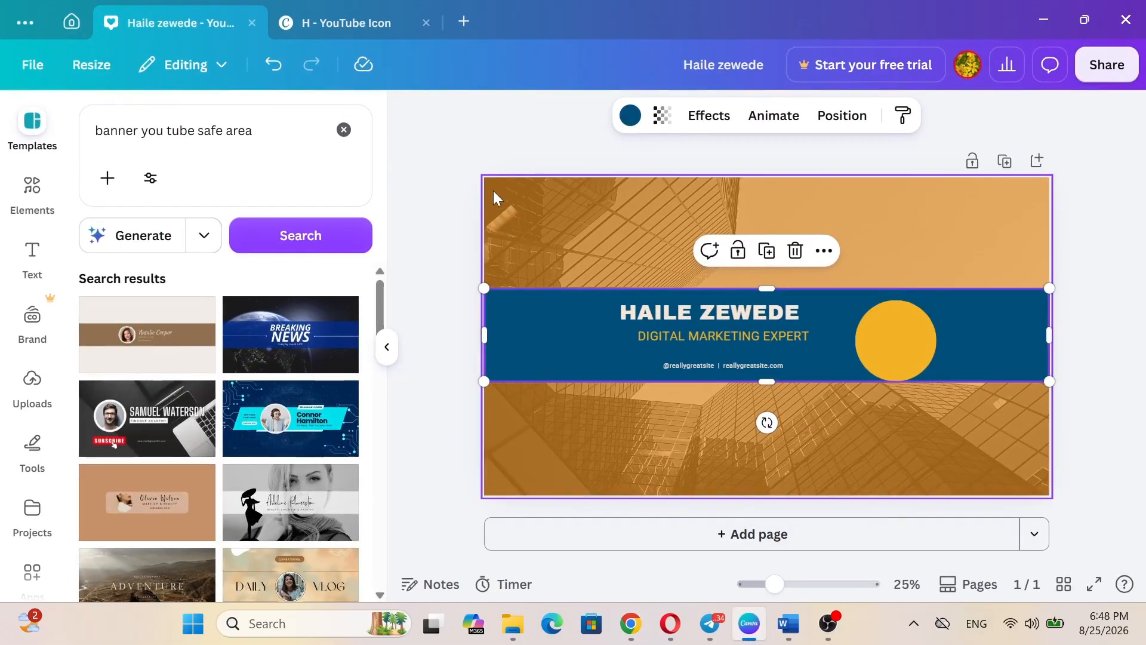
left_click(465, 16)
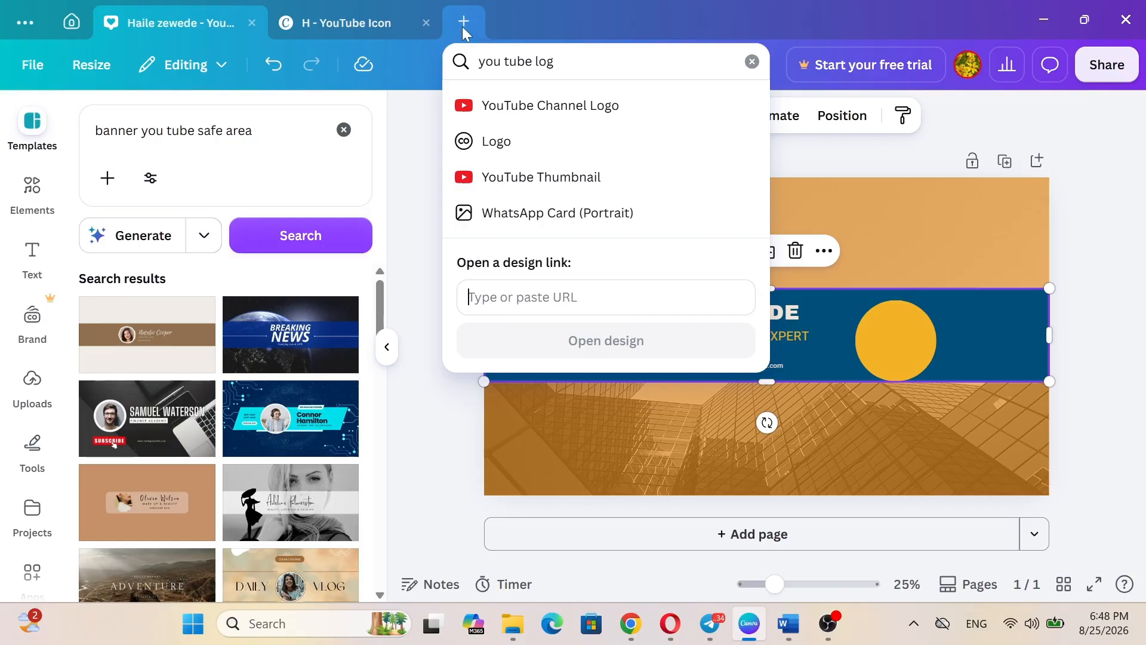
left_click(568, 105)
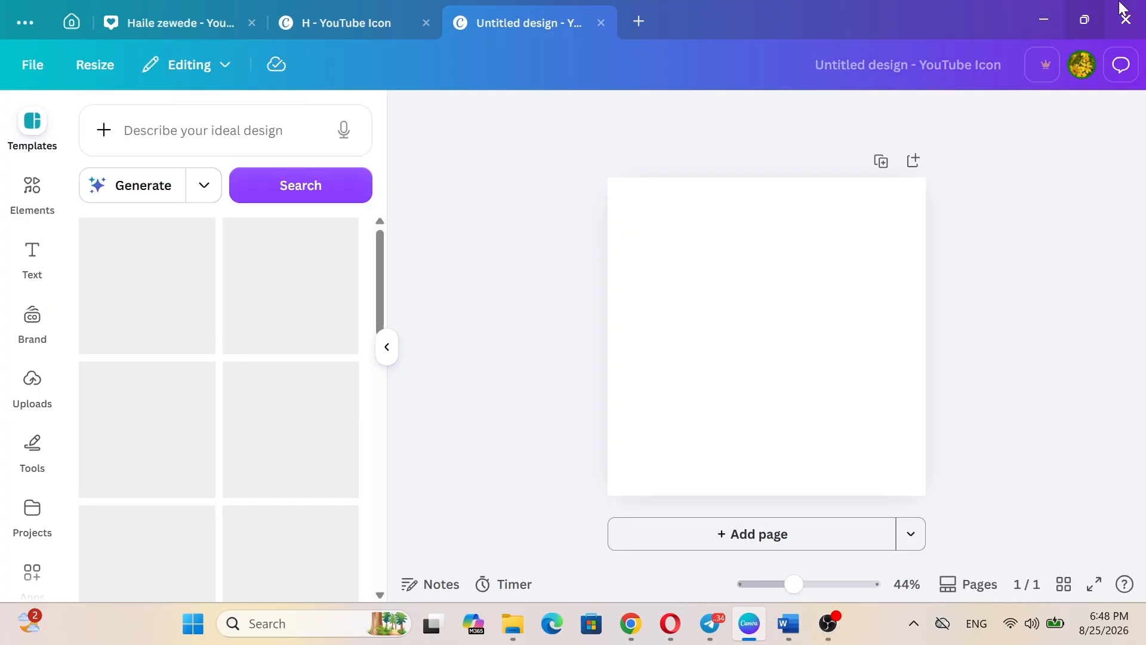
left_click(1126, 19)
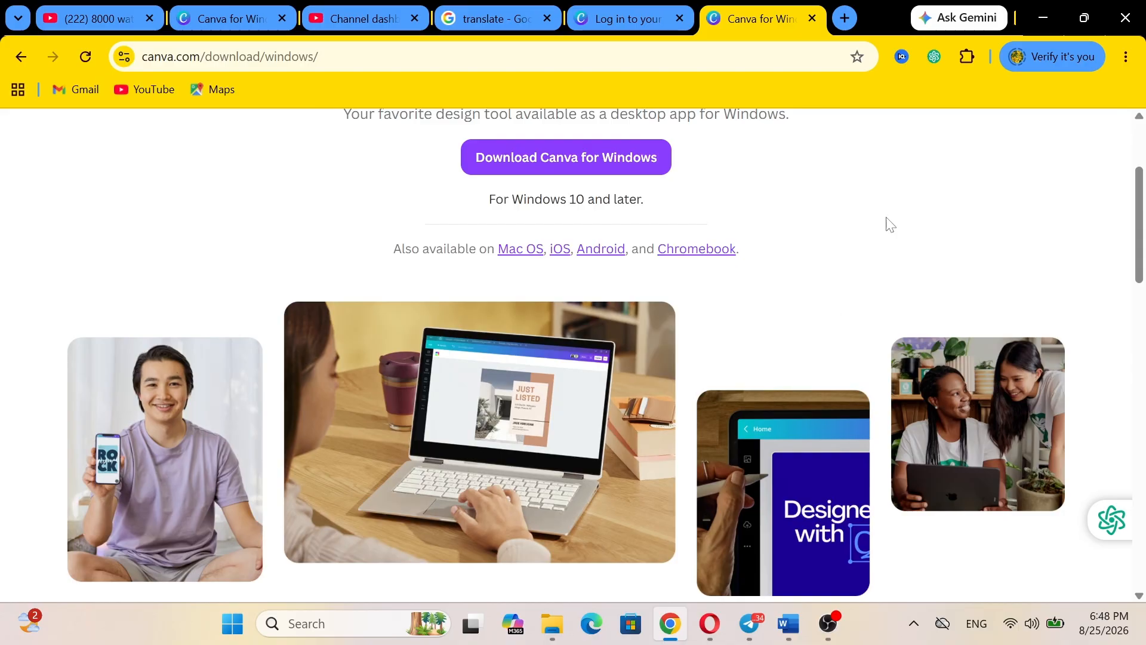
Step: Launch the Canva desktop app and close all open designs to return to its home page
left_click(1049, 16)
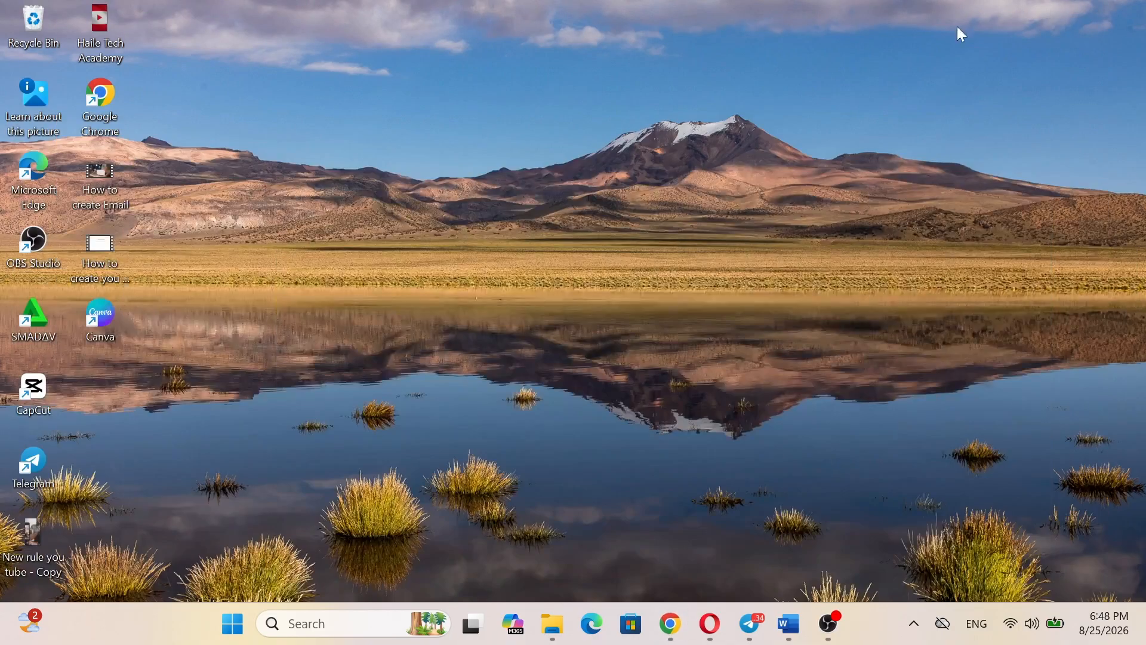
double_click(110, 312)
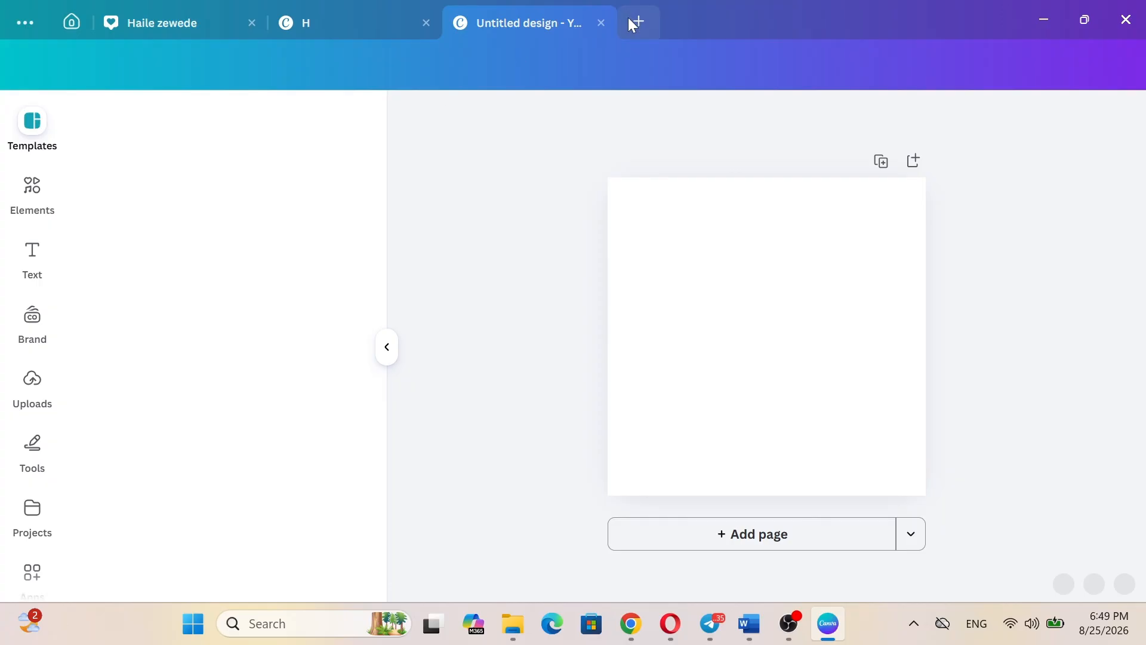
left_click(647, 24)
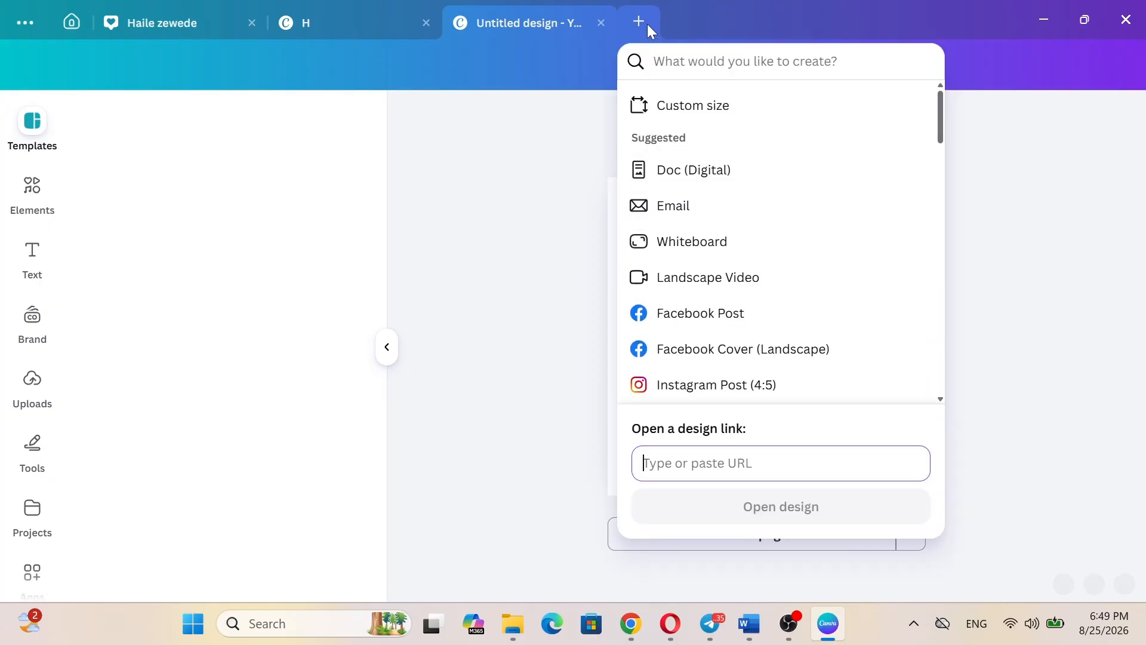
left_click(607, 31)
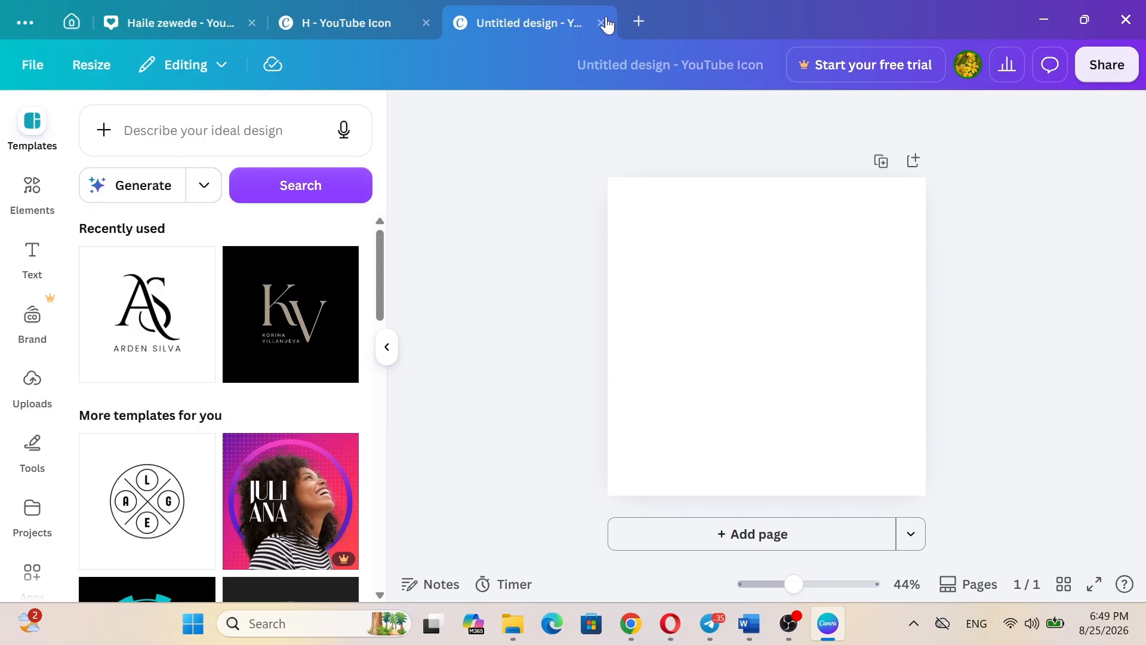
left_click(603, 22)
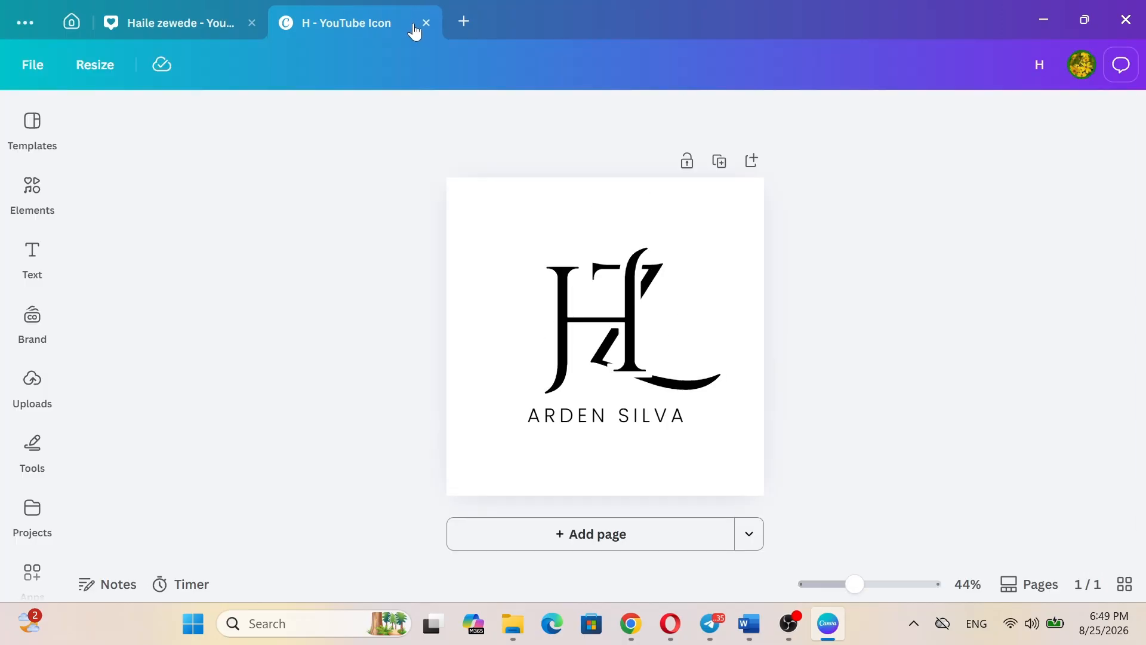
left_click(426, 23)
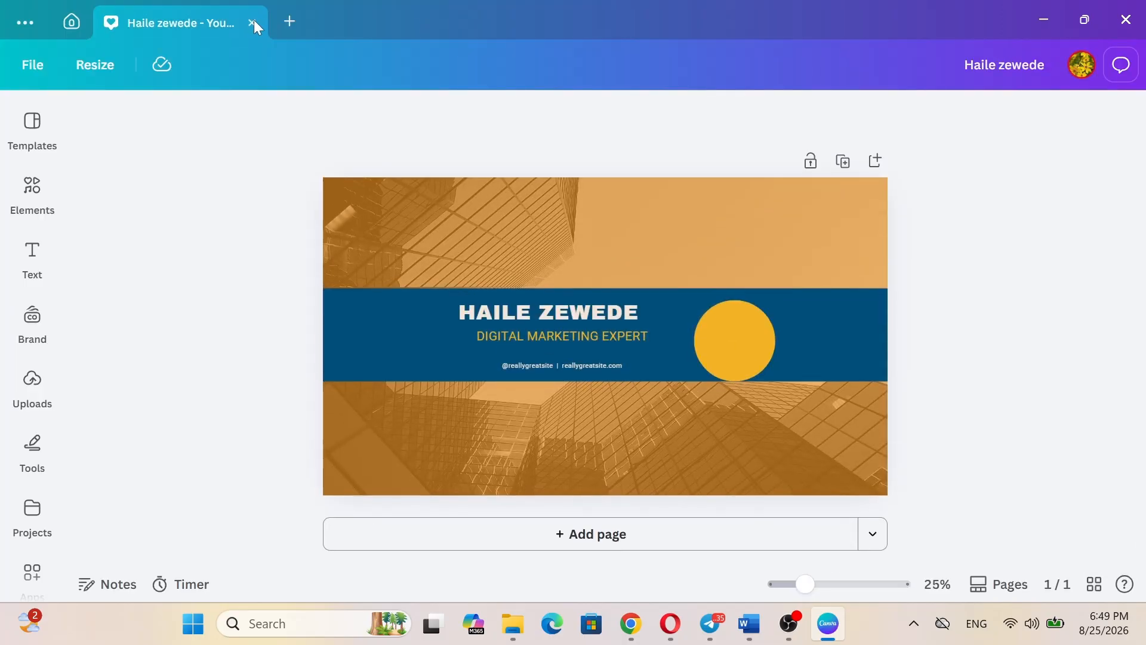
left_click(253, 22)
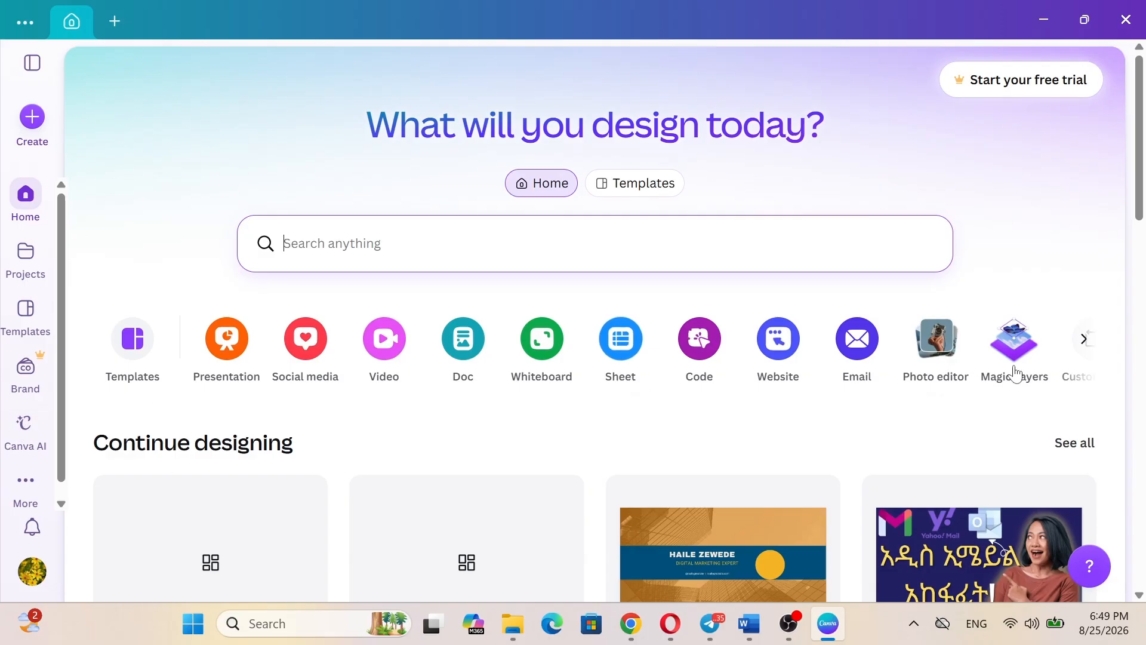
Step: Search the social media design types for "you tube lo" and create a blank YouTube Channel Logo design
left_click(296, 348)
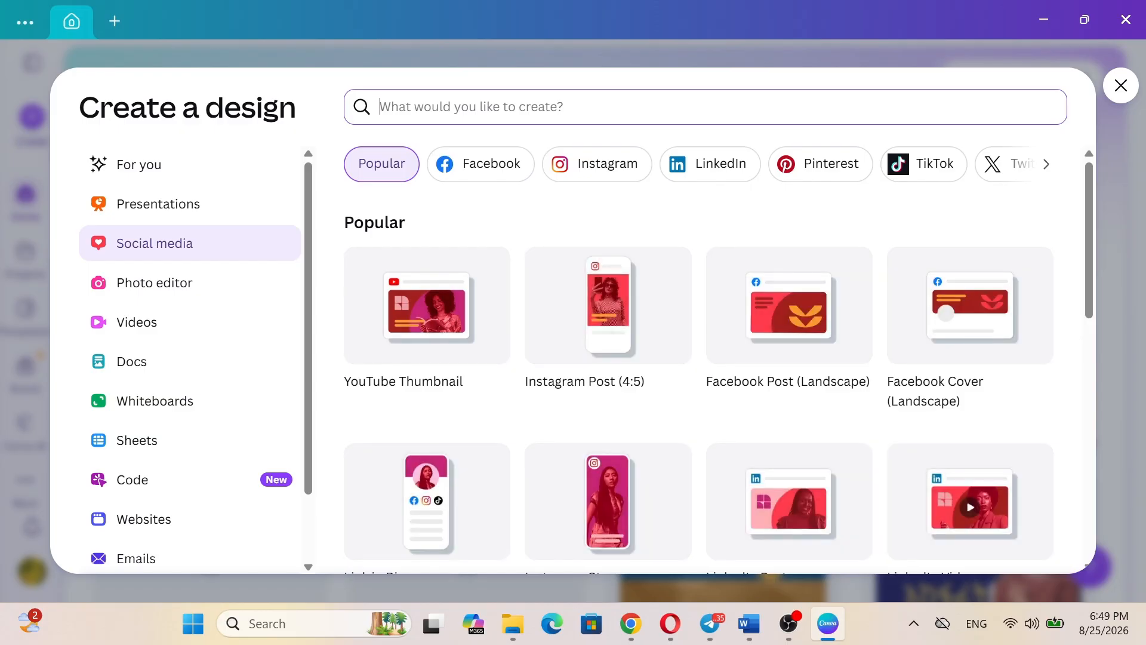
type("you")
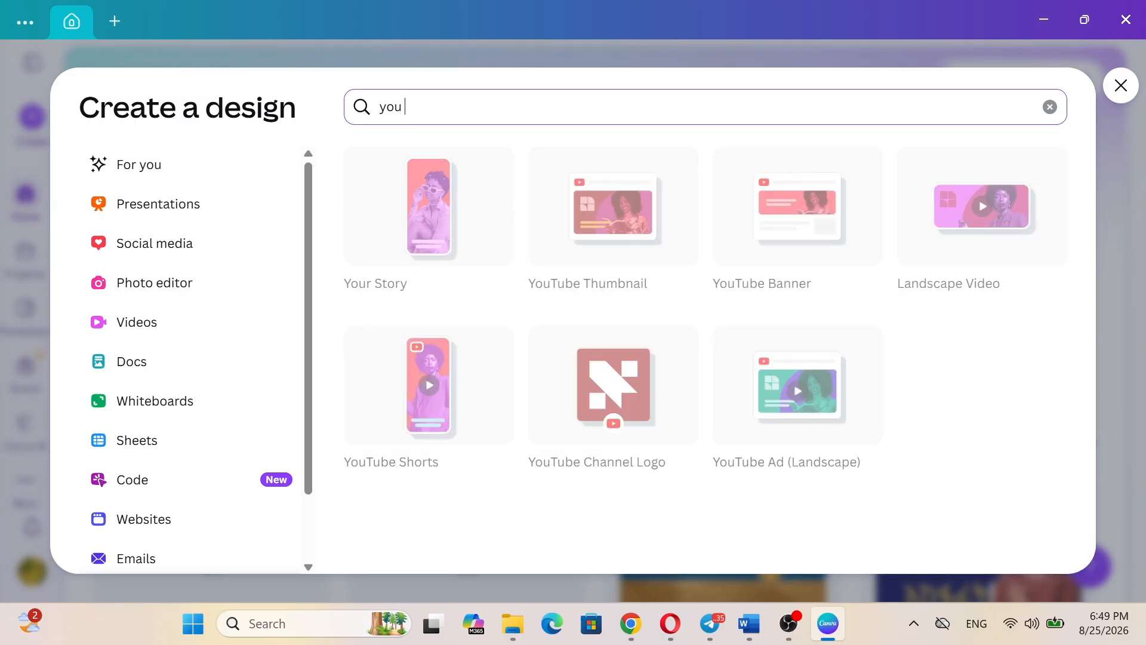
type(" tube lo")
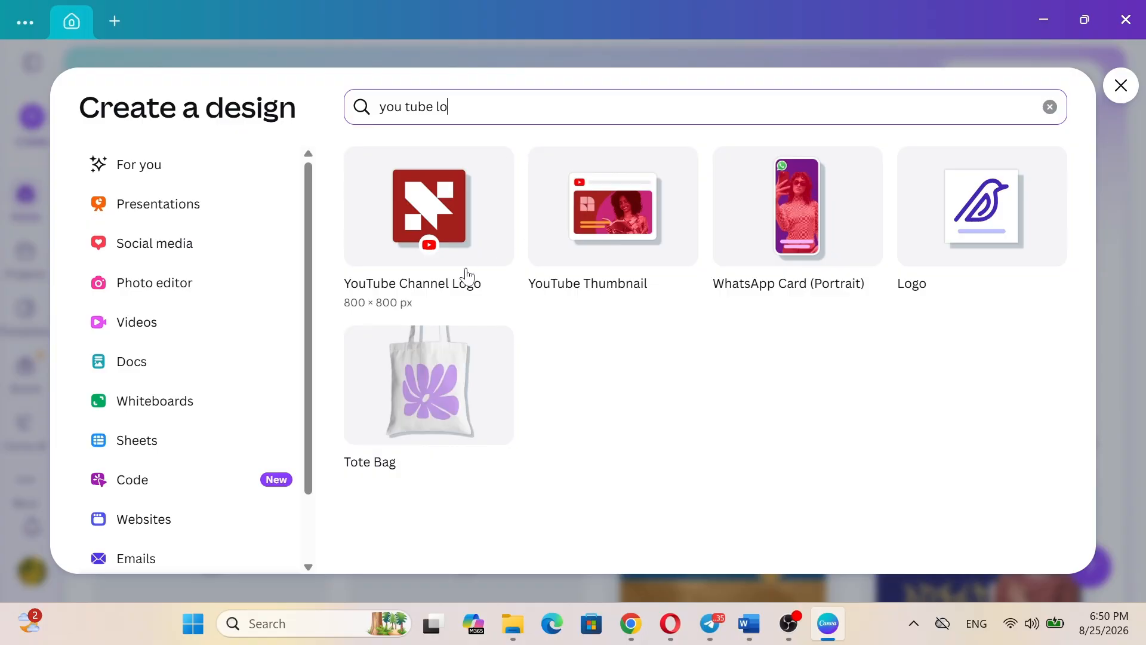
left_click(464, 216)
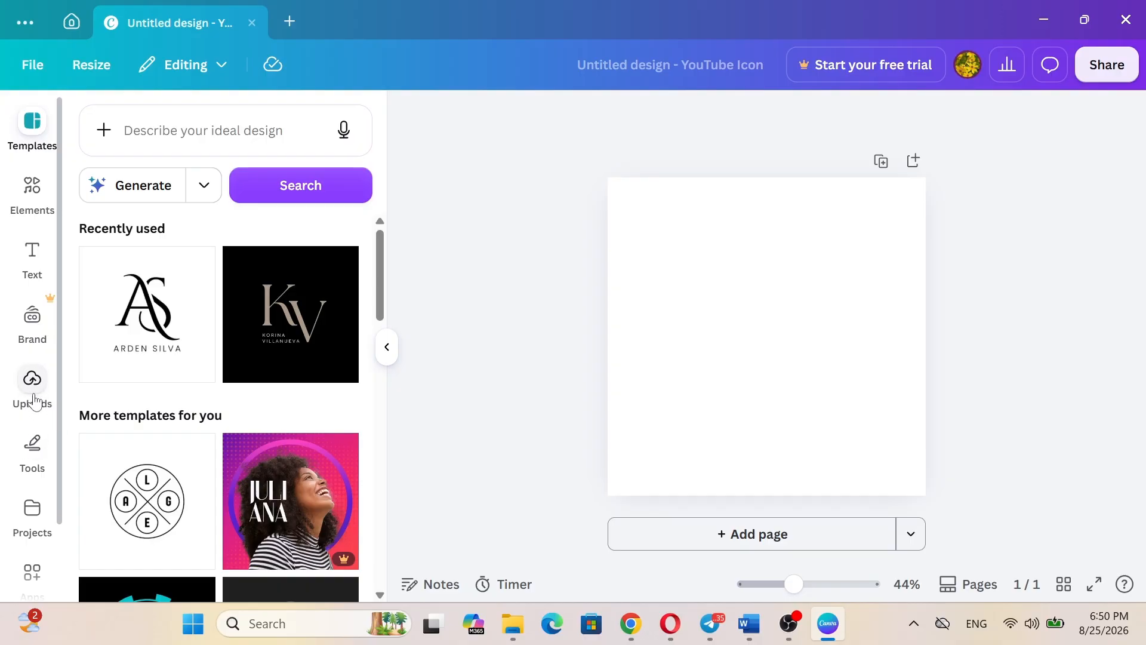
left_click(38, 465)
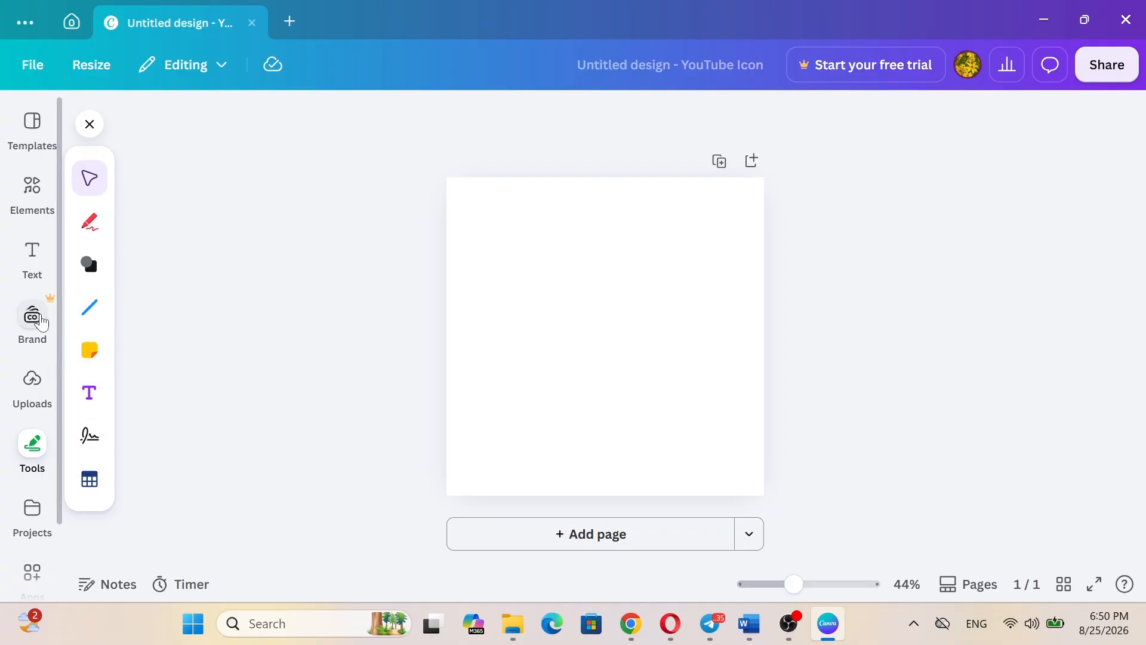
left_click(38, 259)
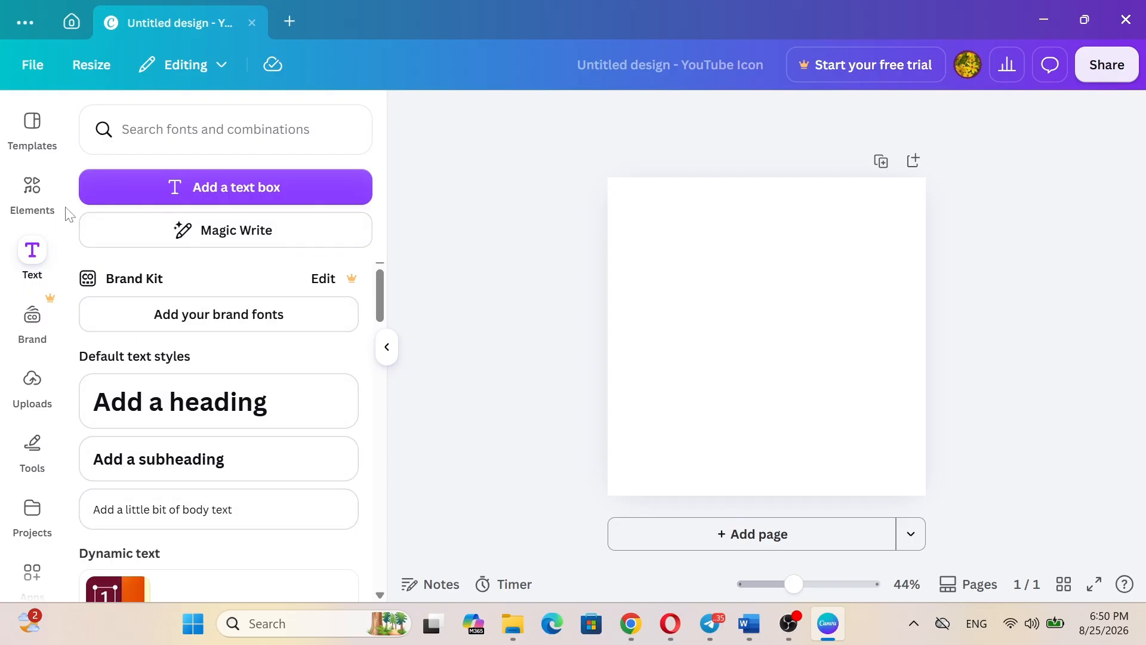
left_click(33, 190)
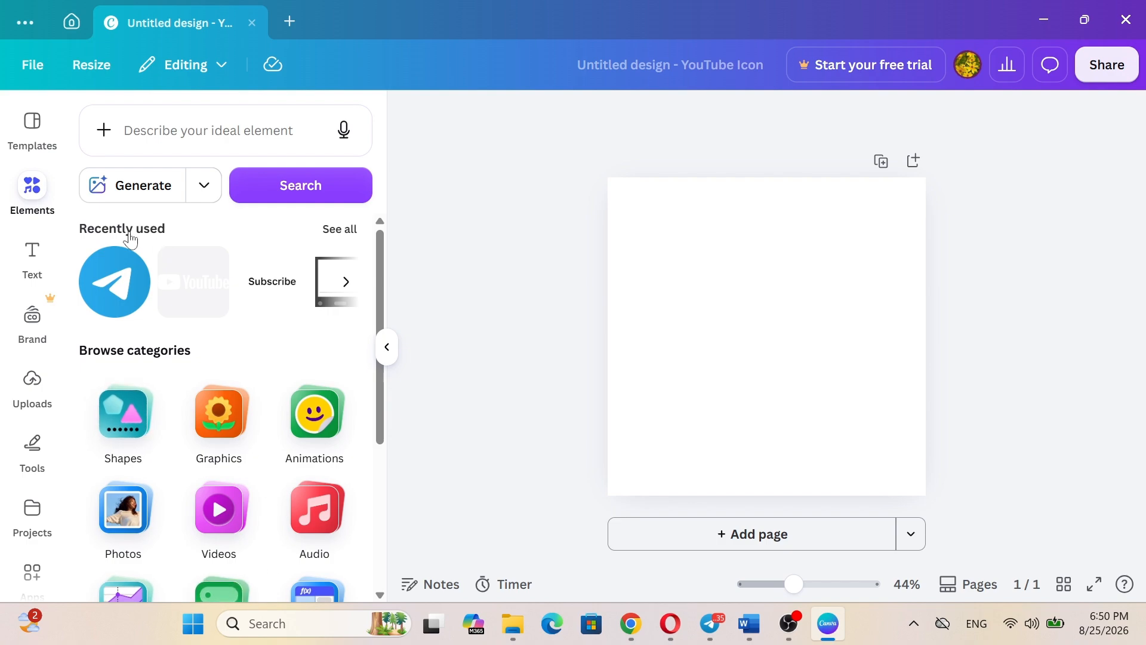
Step: Apply the recently used black-and-white AS monogram logo template and replace its letter A with H
left_click(38, 128)
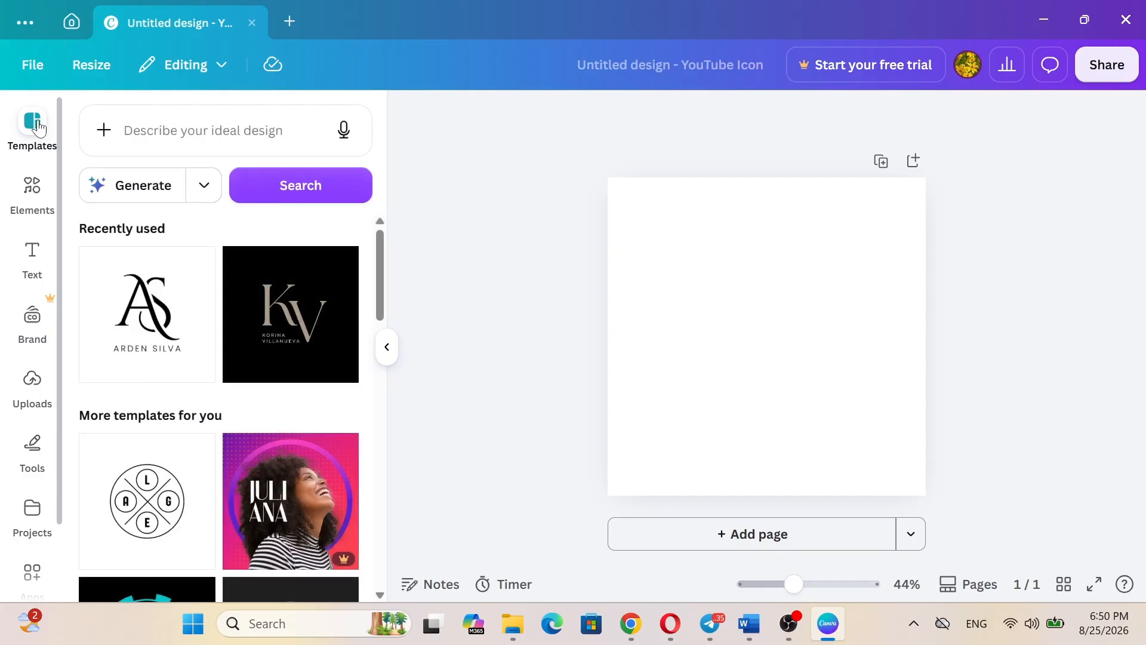
left_click(154, 349)
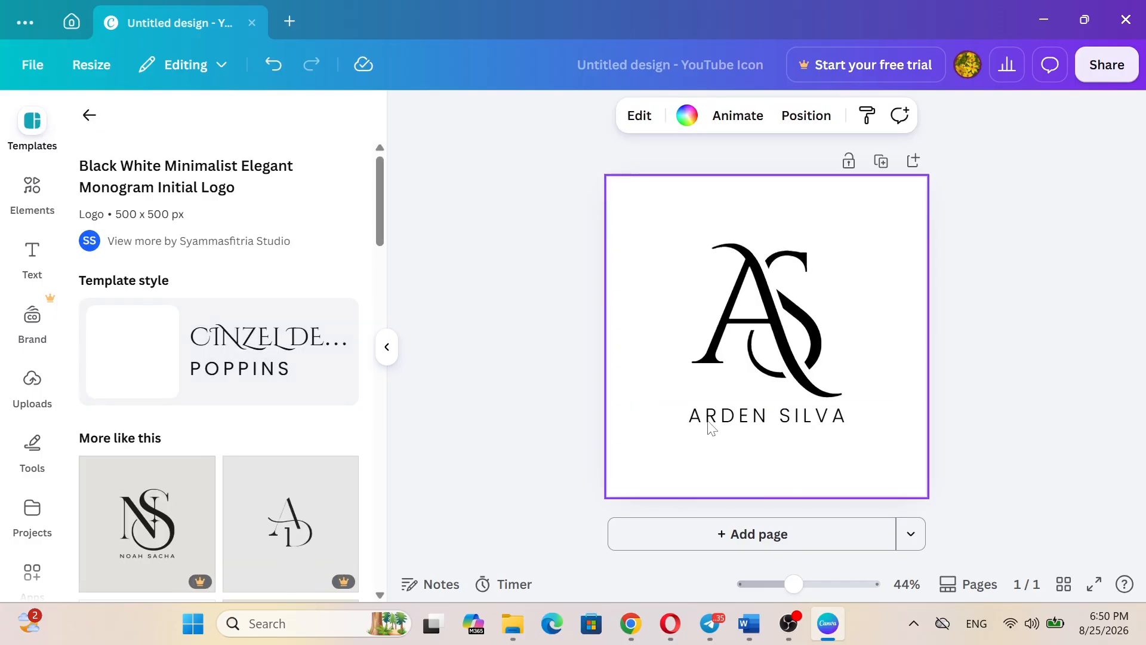
left_click(763, 321)
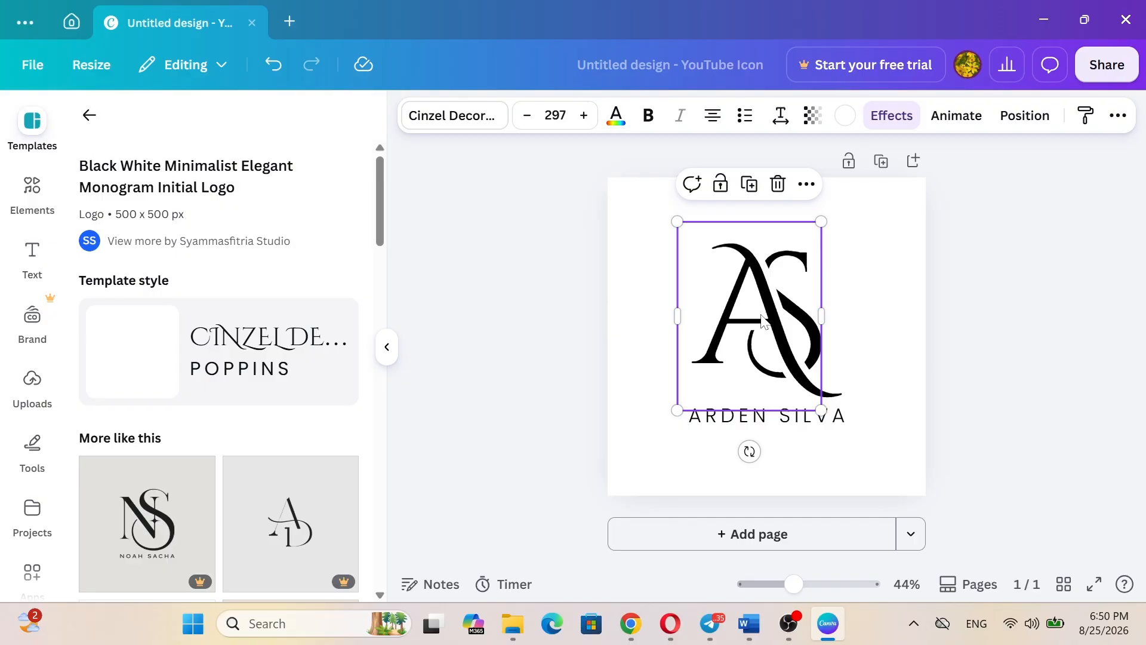
double_click(763, 321)
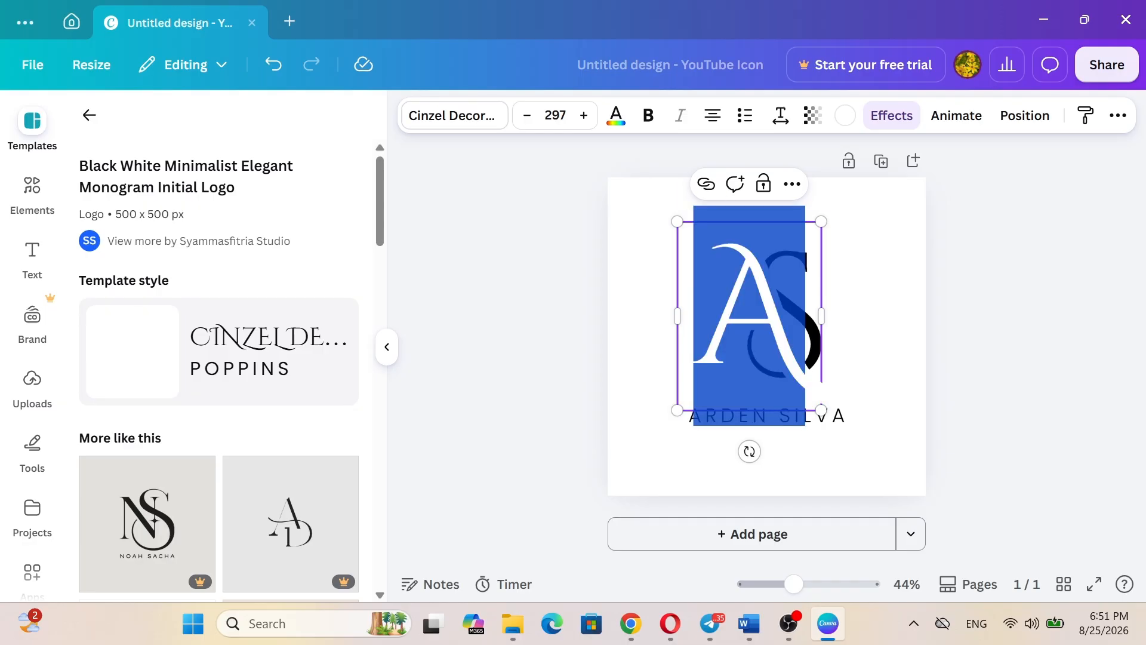
type("HS")
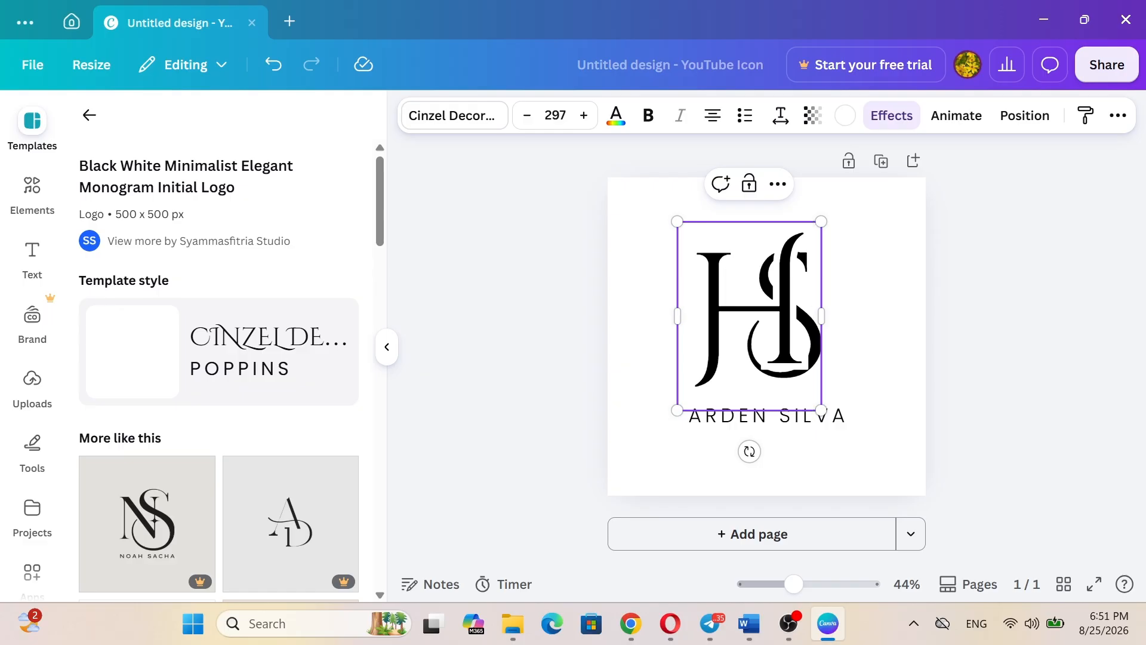
left_click(908, 304)
Step: Replace the monogram's letter S with Z and enlarge the Z to font size 305
left_click(815, 350)
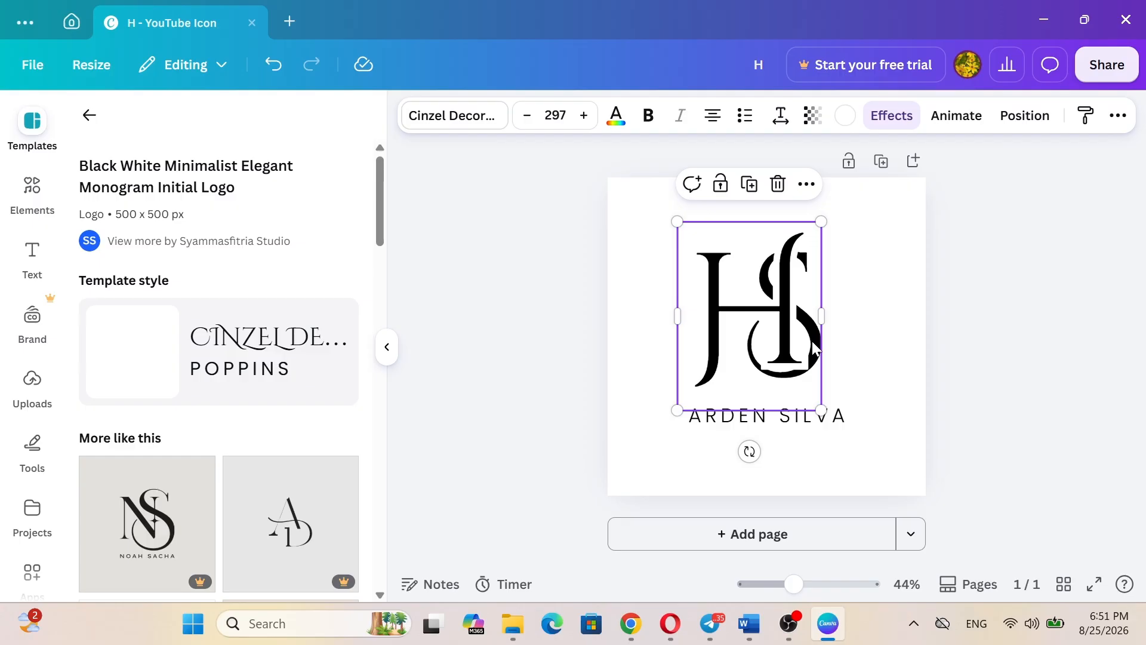
left_click(867, 317)
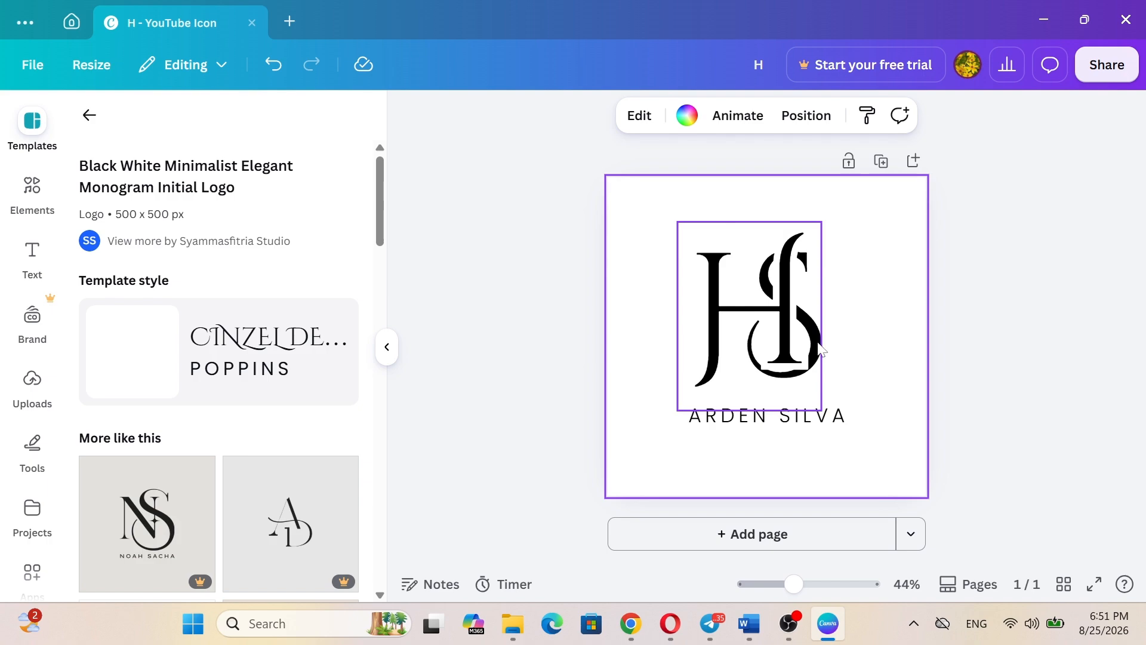
left_click(818, 352)
left_click(881, 297)
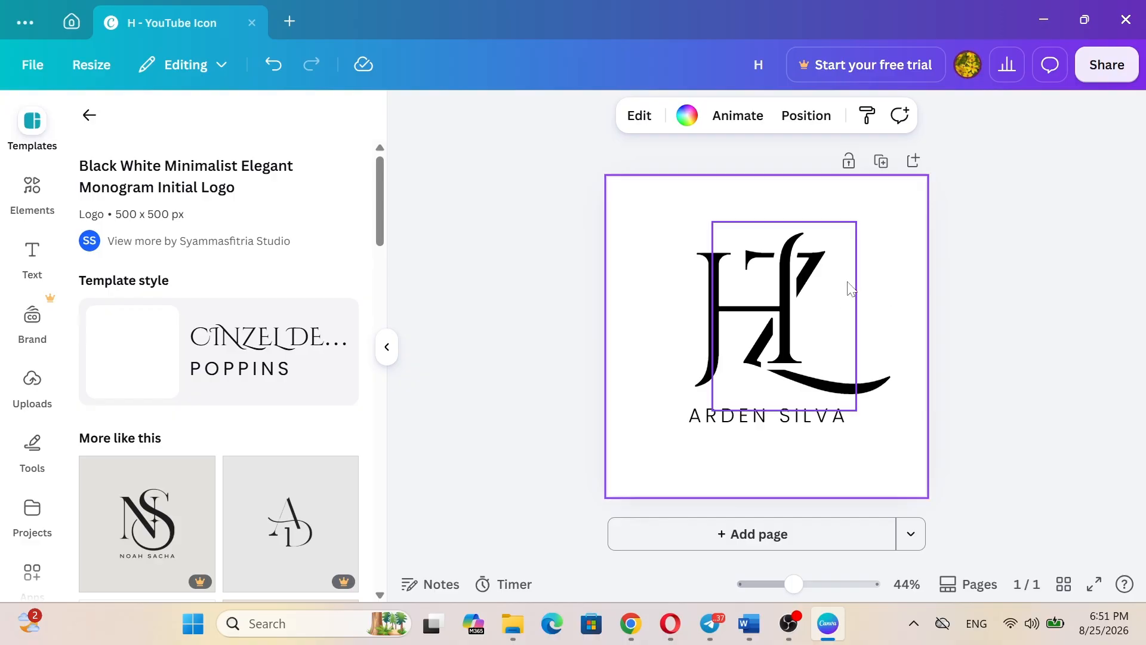
left_click(830, 277)
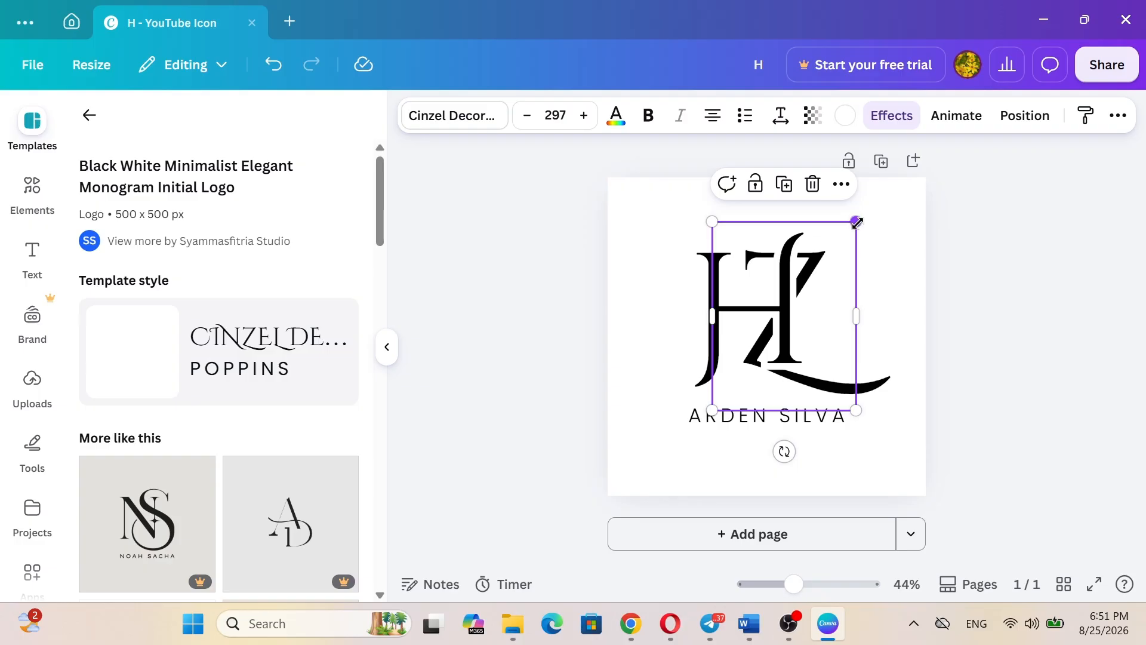
left_click_drag(858, 222, 860, 216)
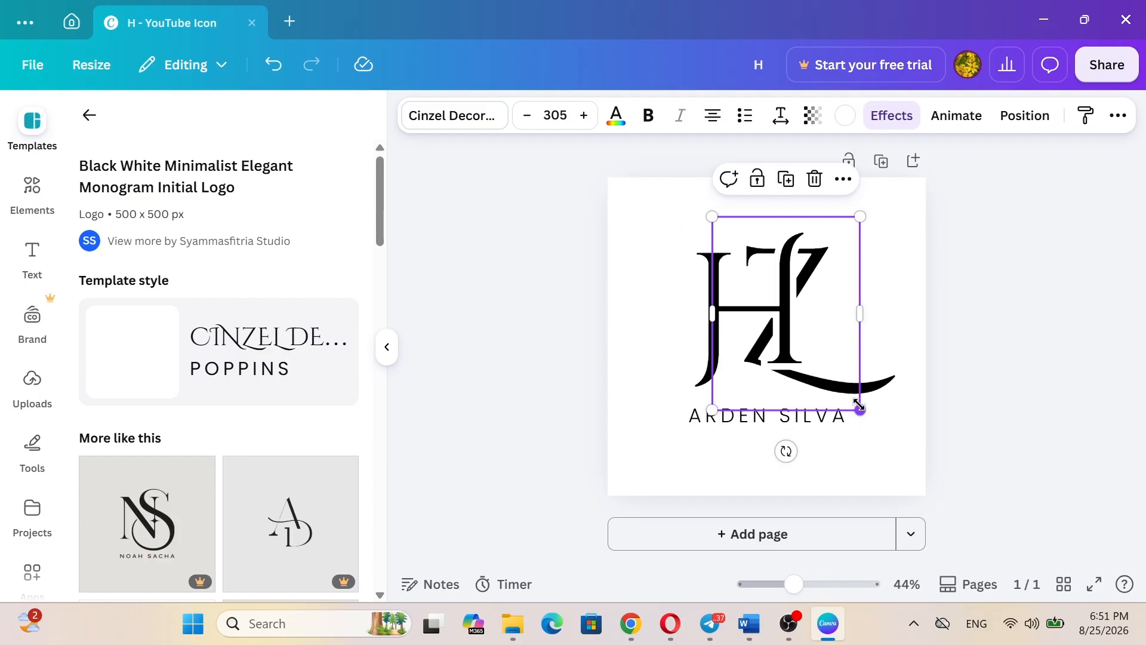
Step: Replace the name line beneath the monogram with the channel owner's full name in capitals
left_click(810, 422)
double_click(810, 421)
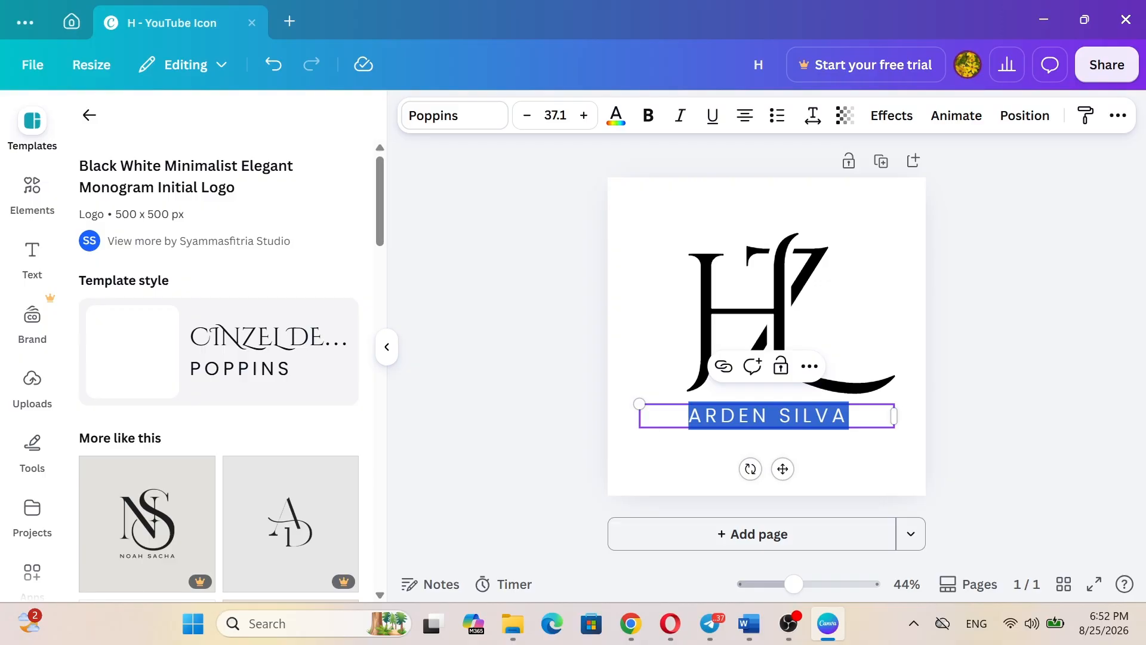
type("H")
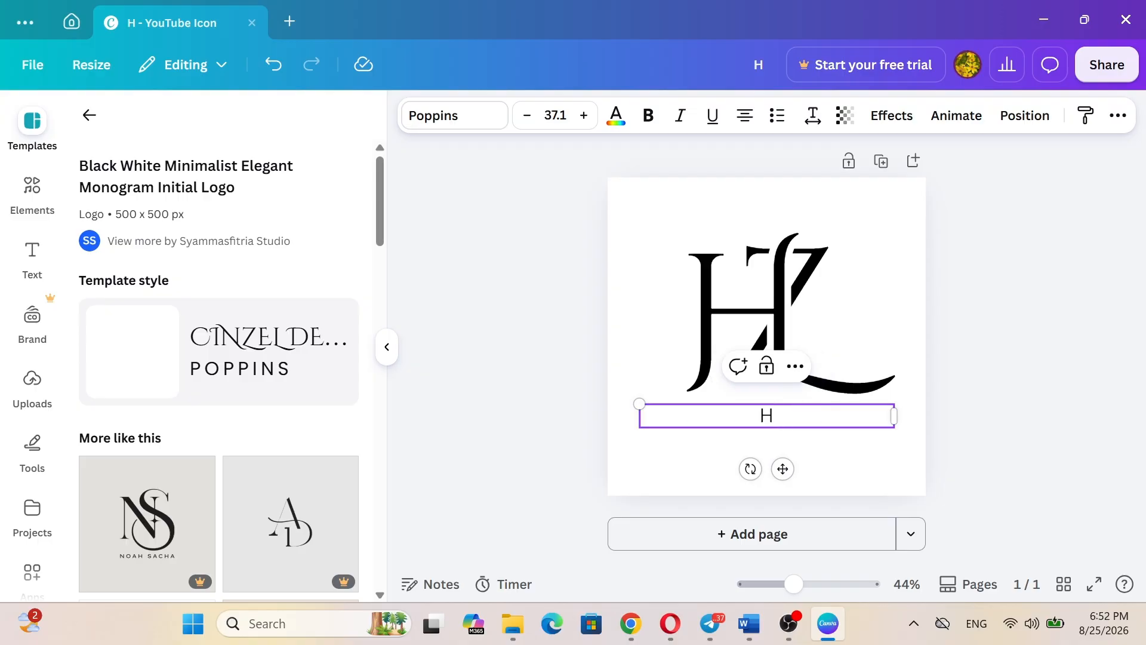
type("AILE")
type("ZEWEDE")
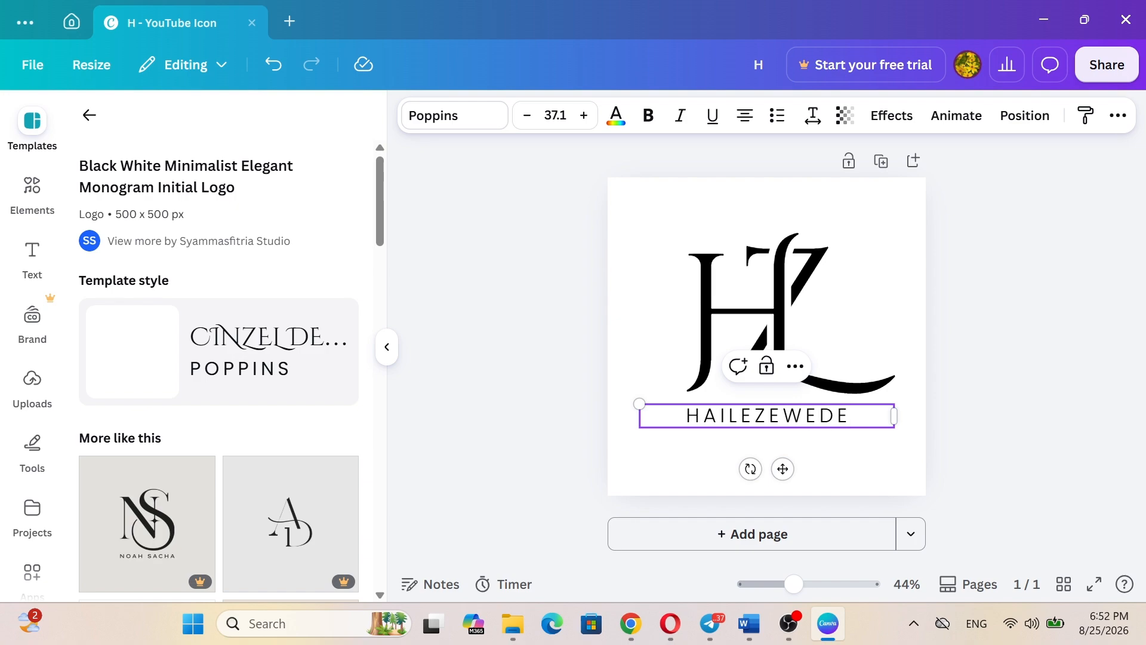
left_click(888, 294)
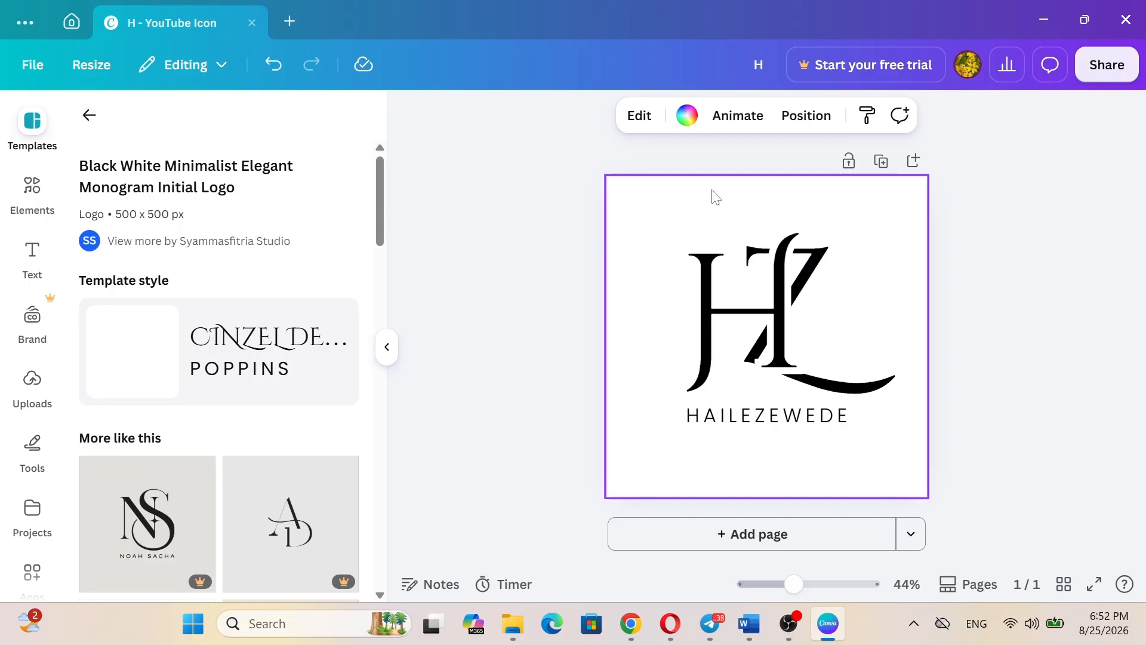
Step: Search the background colors for "orange" and apply the light yellow-orange default color to the page background
left_click(692, 213)
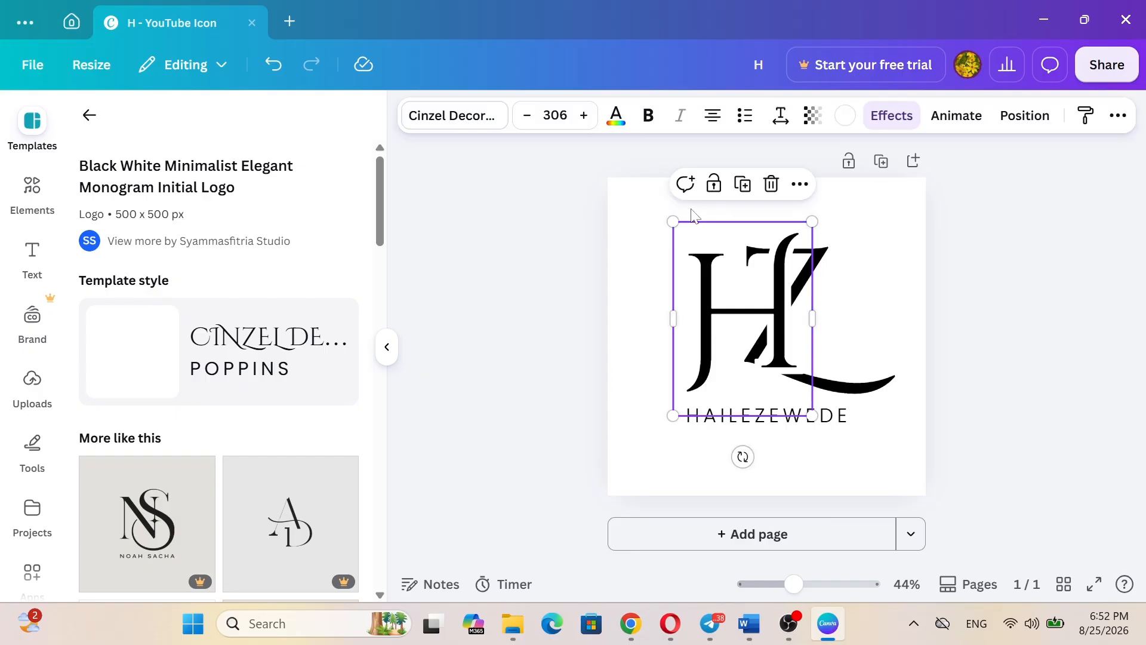
left_click(639, 213)
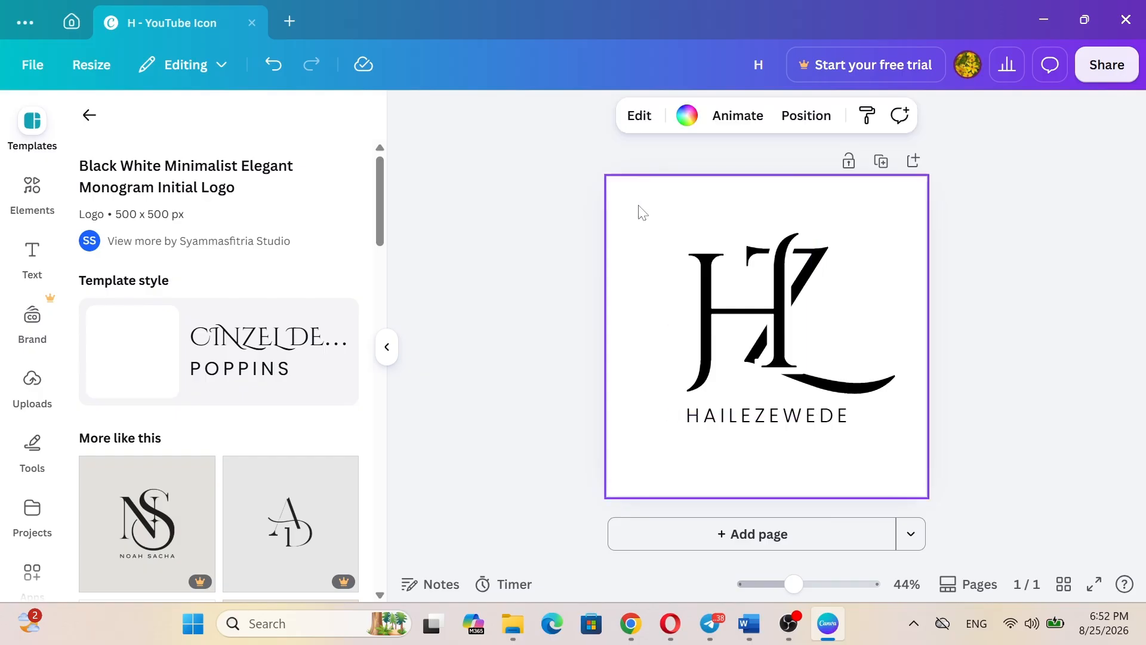
left_click(687, 118)
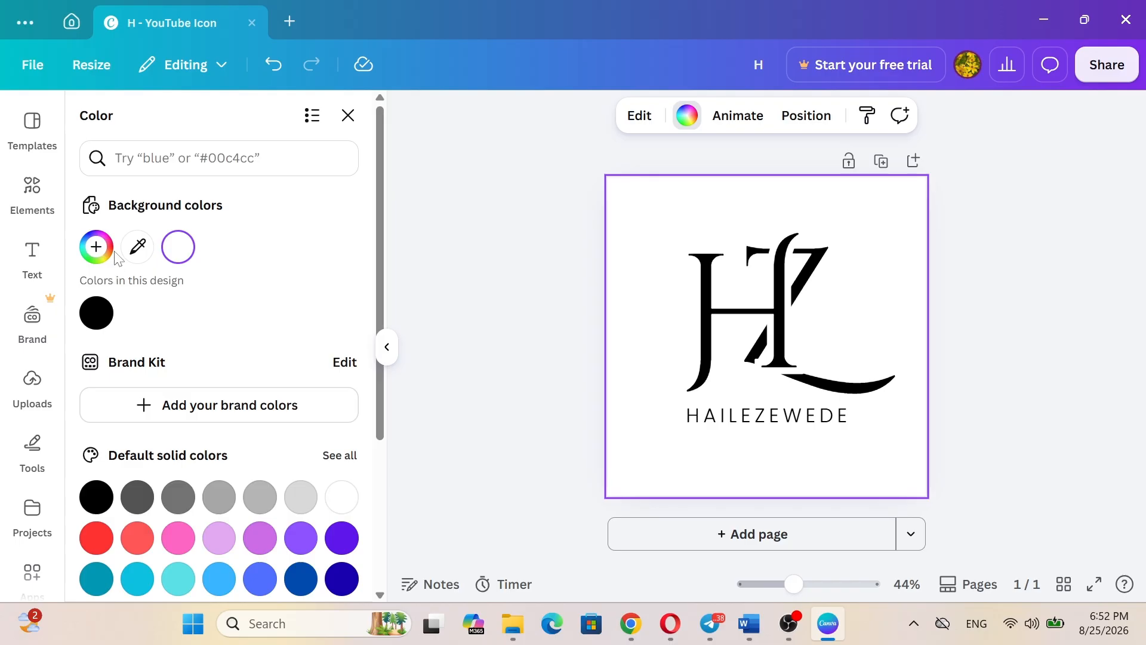
left_click(98, 247)
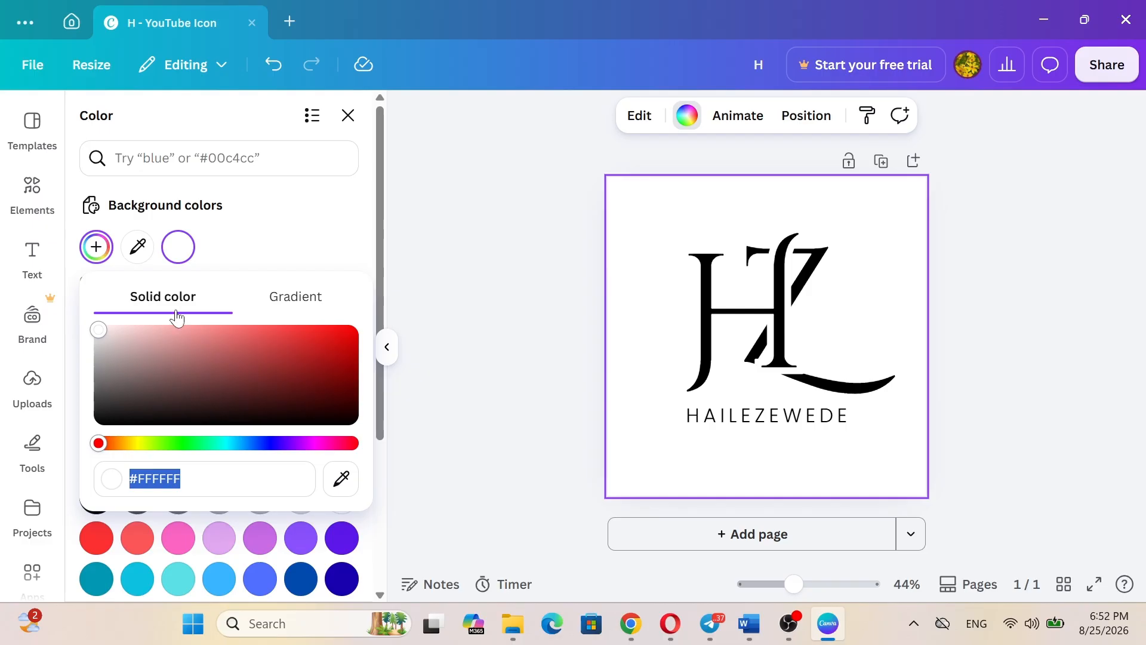
left_click(234, 202)
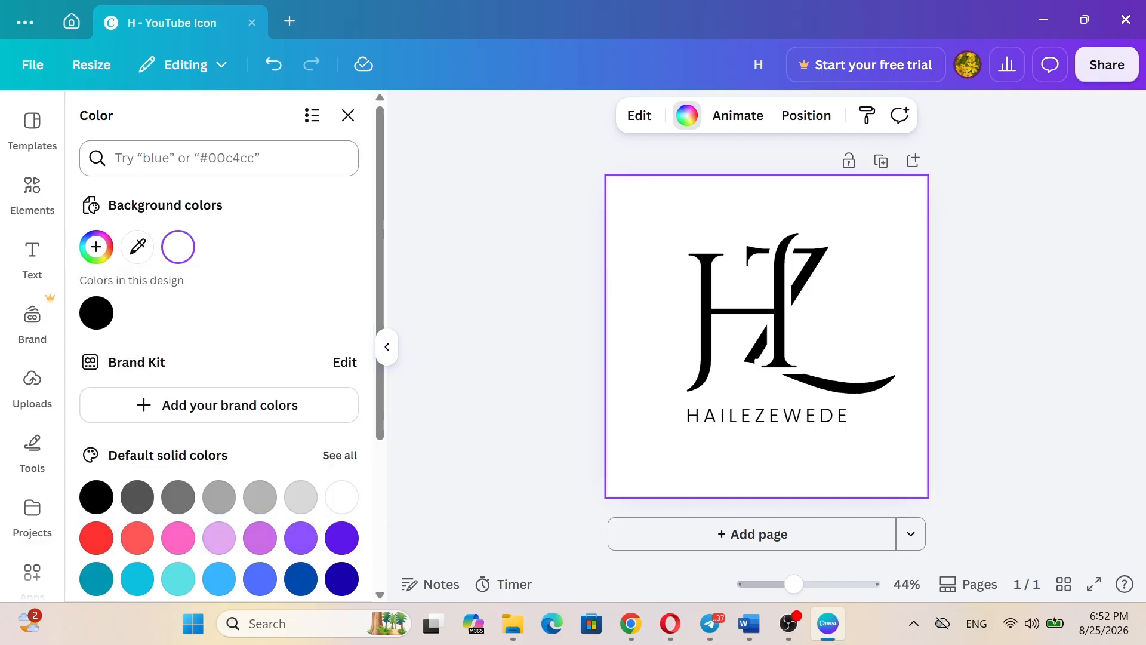
left_click(115, 158)
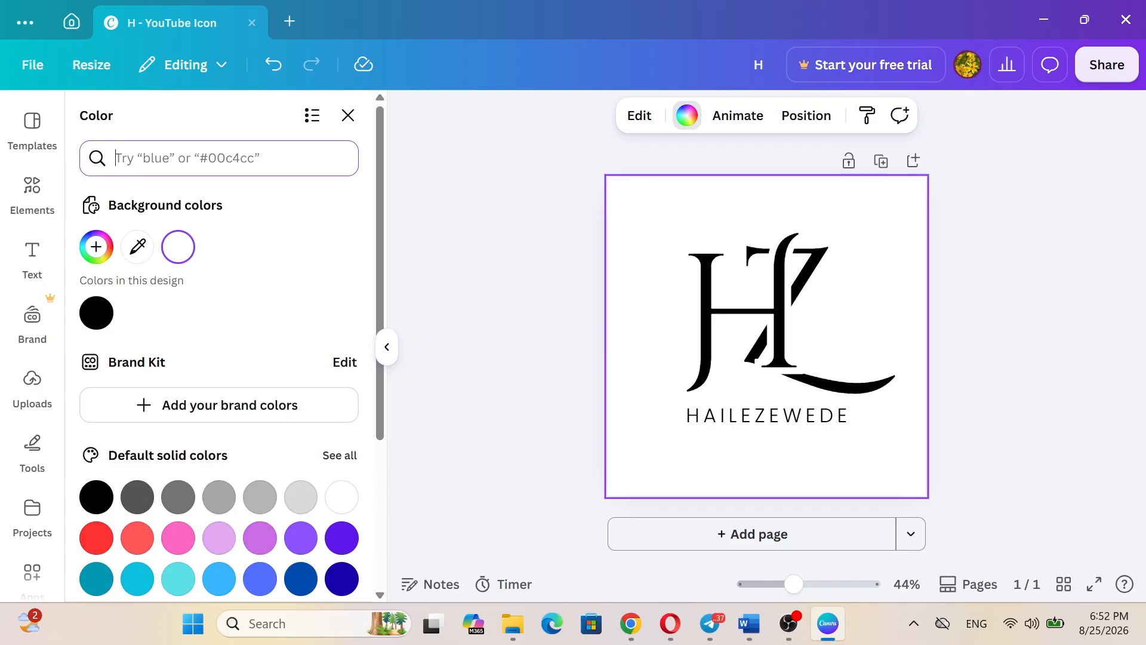
type("or")
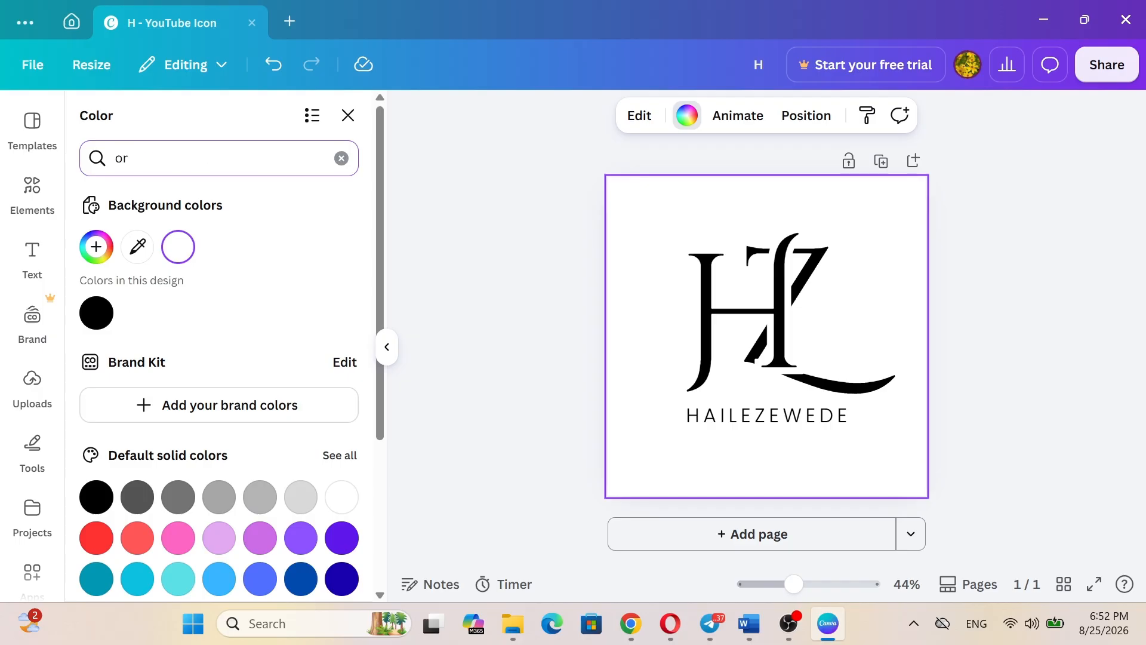
type("ange")
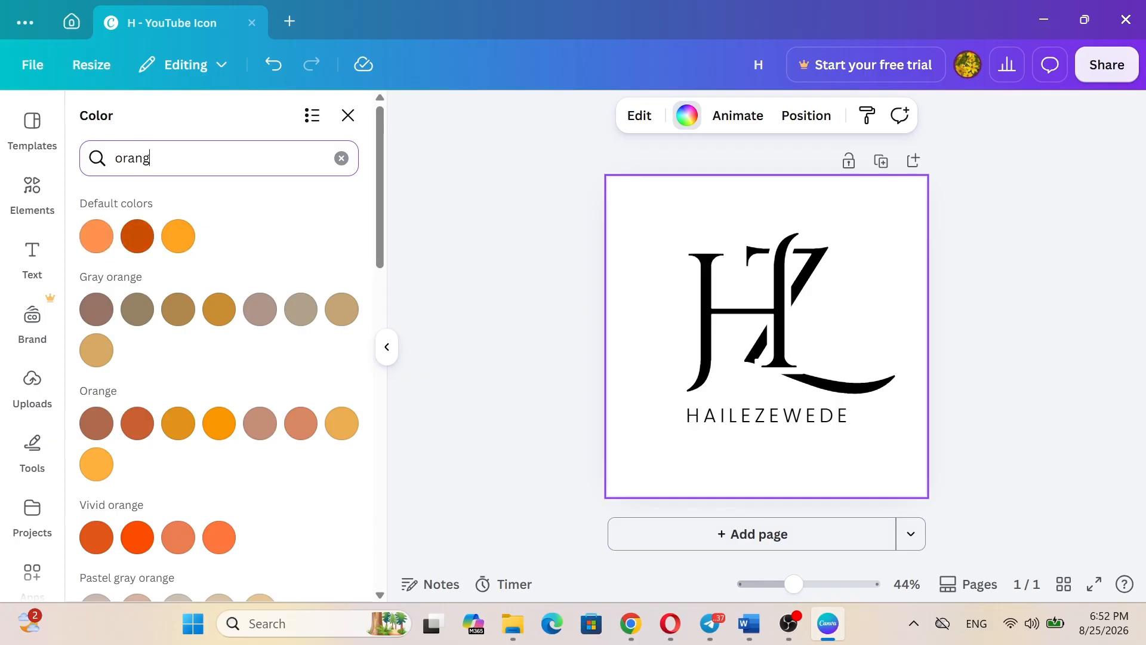
left_click(180, 242)
left_click(180, 242)
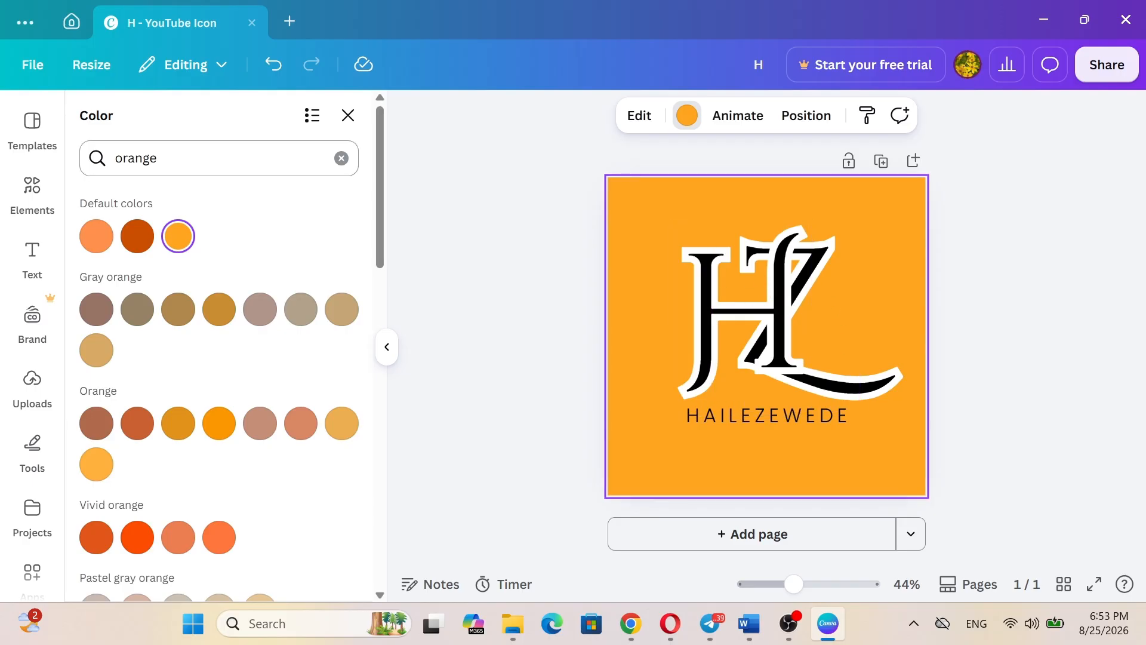
Step: Find the circular BS "Borcelle Studio" monogram among the similar logo templates and replace the current page with it
left_click(38, 134)
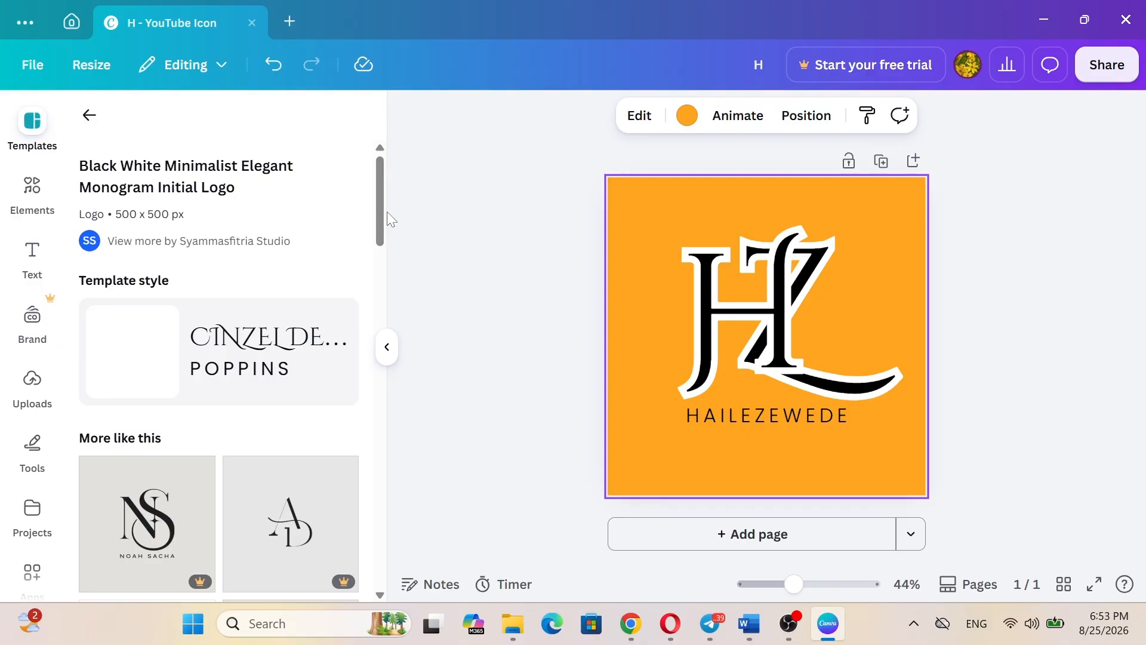
left_click_drag(379, 198, 381, 257)
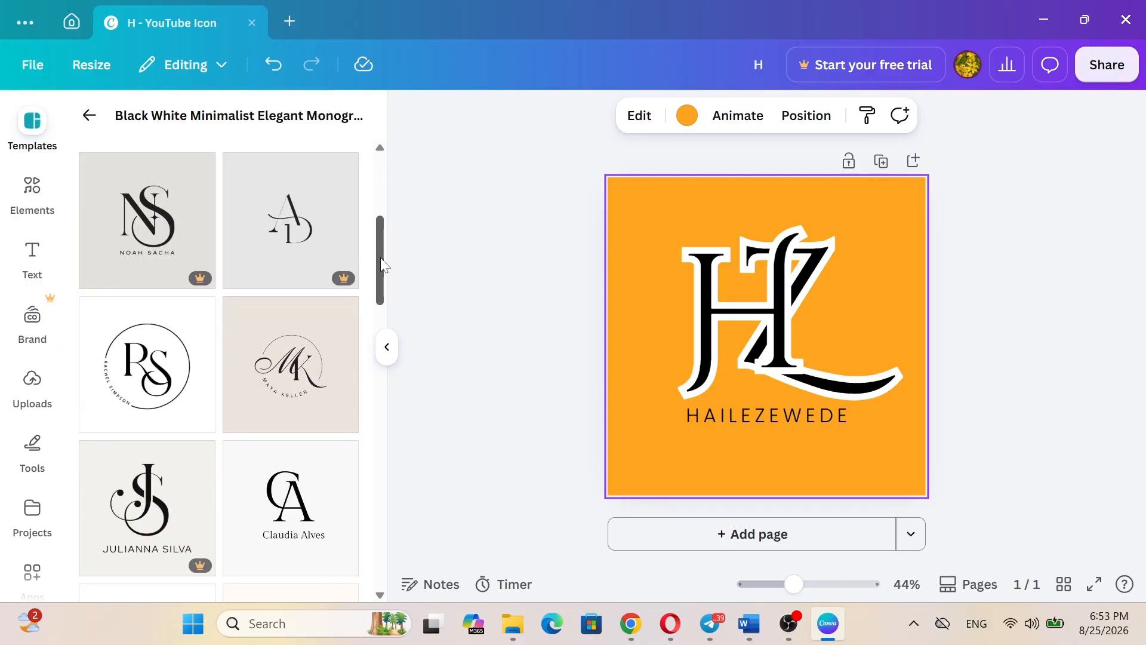
left_click_drag(381, 264, 380, 291)
left_click(291, 313)
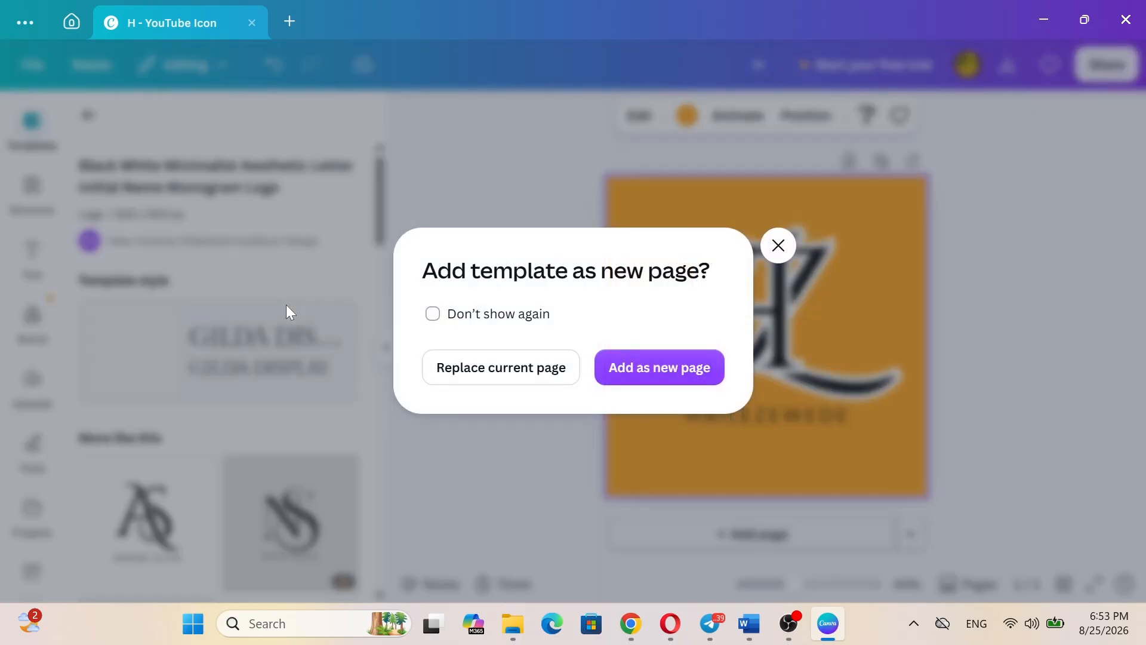
left_click(497, 370)
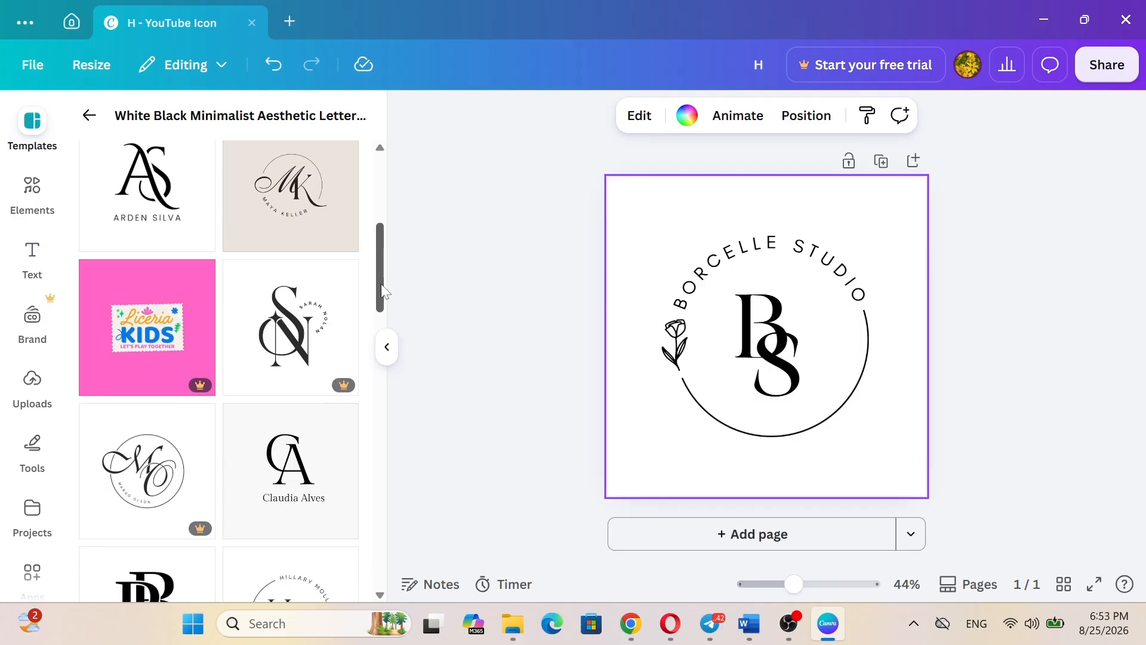
mouse_move(381, 284)
left_mouse_down()
mouse_move(378, 325)
mouse_move(372, 296)
left_mouse_up()
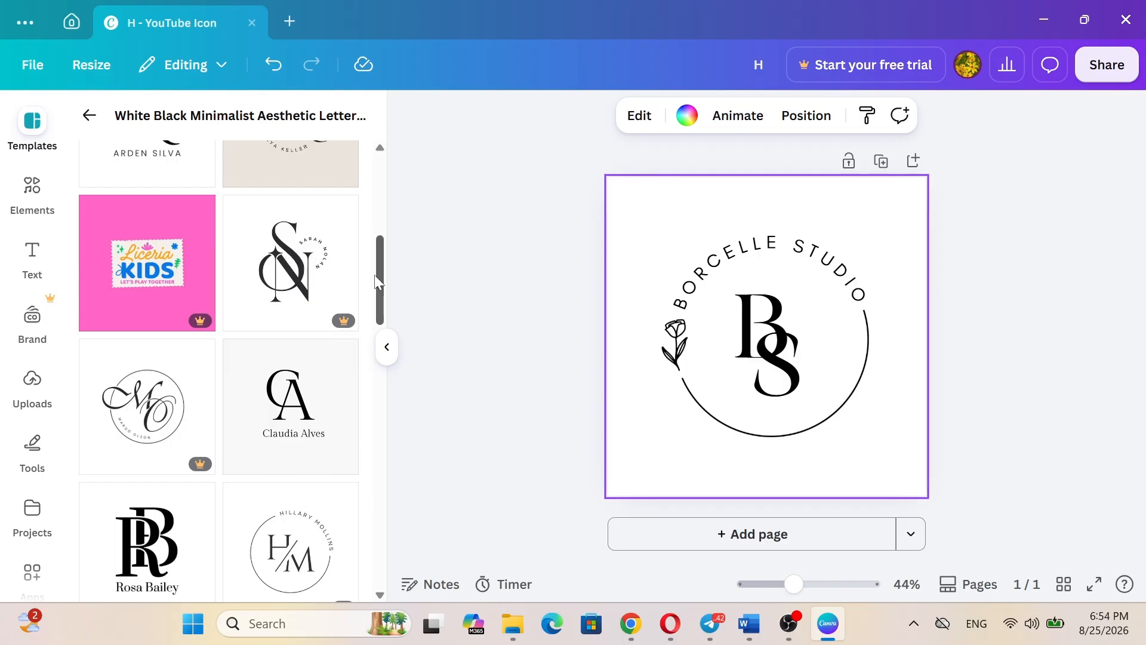
left_click_drag(379, 276, 368, 416)
scroll(369, 416, "up", 10)
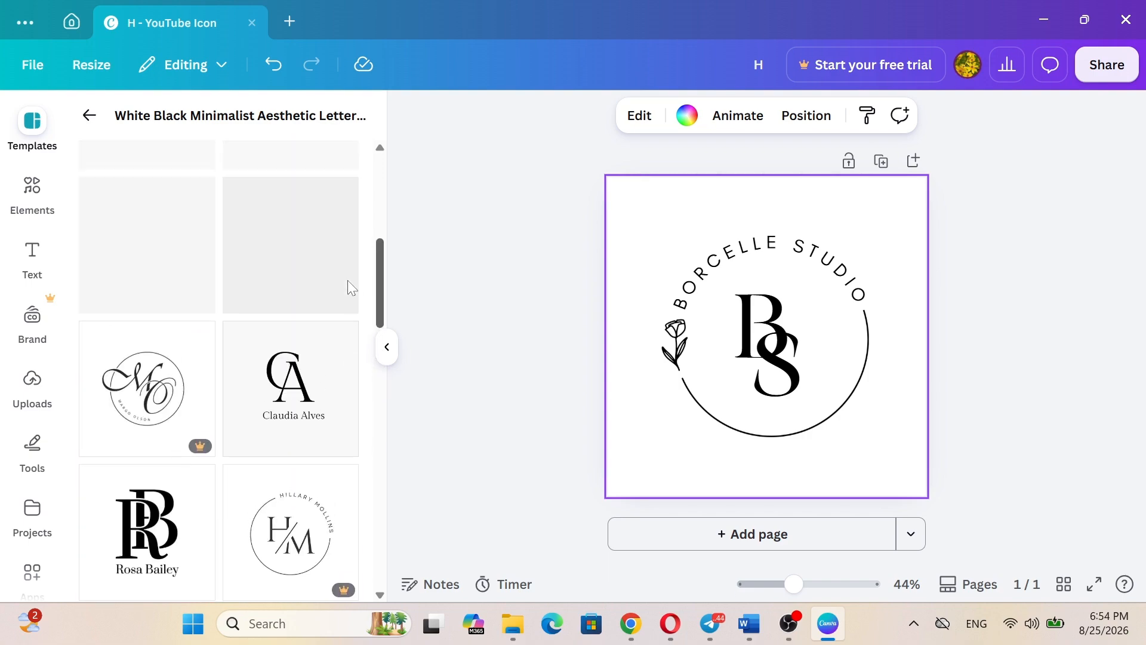
scroll(350, 287, "down", 1)
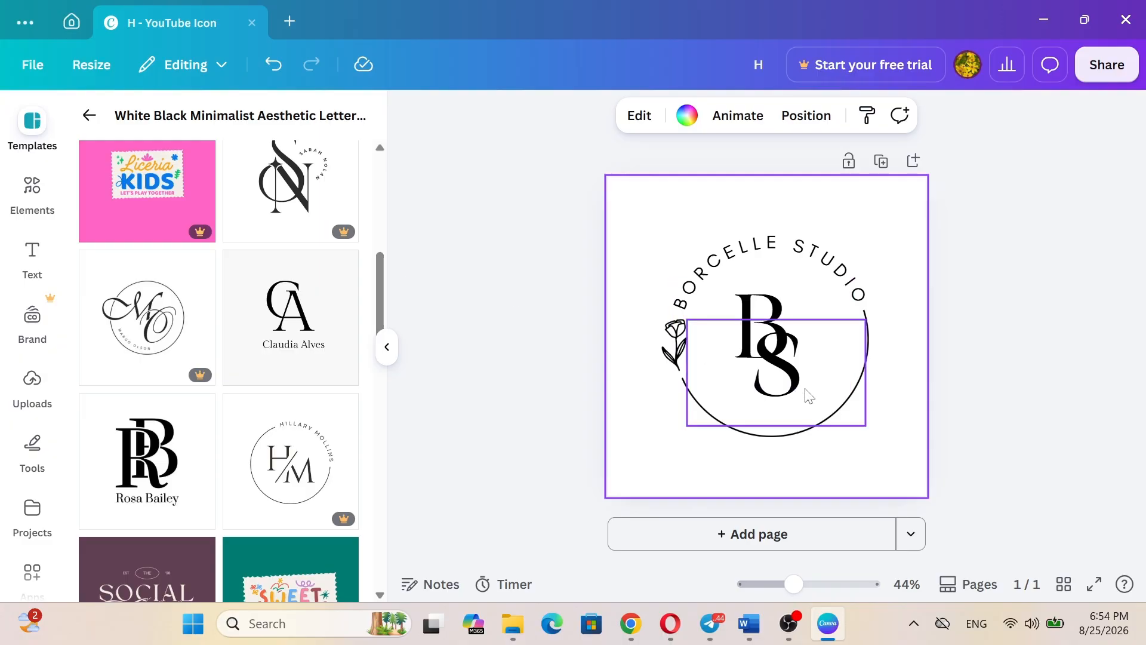
Step: Change the circular monogram's initials by replacing the letter B with H and the letter S with Z
left_click(755, 317)
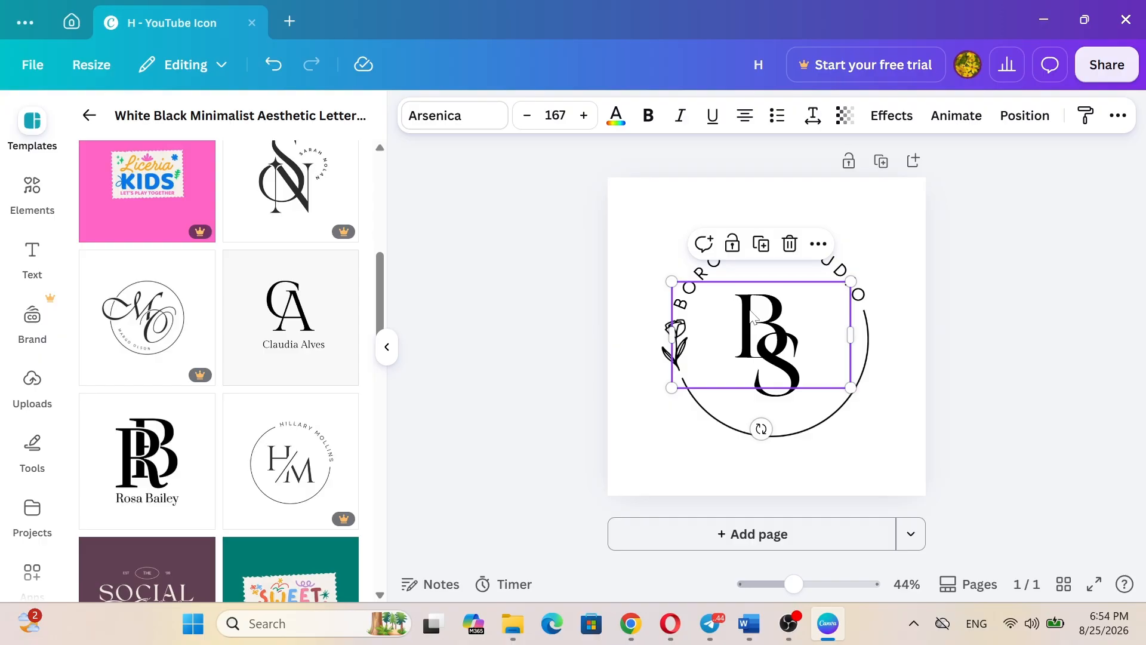
double_click(750, 315)
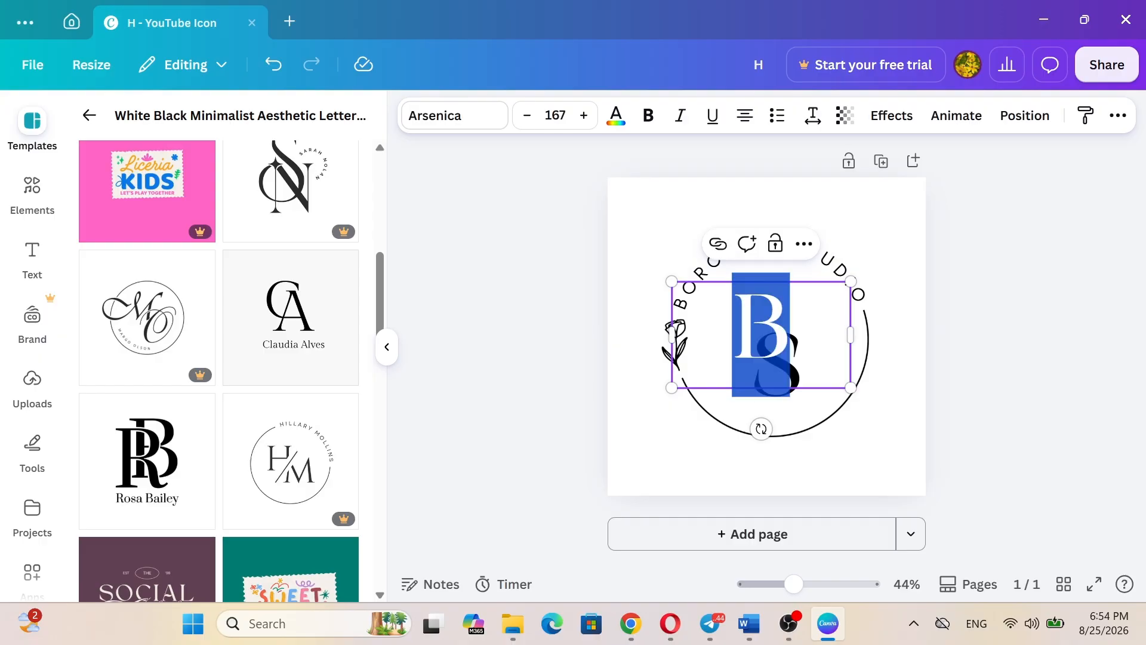
type("H")
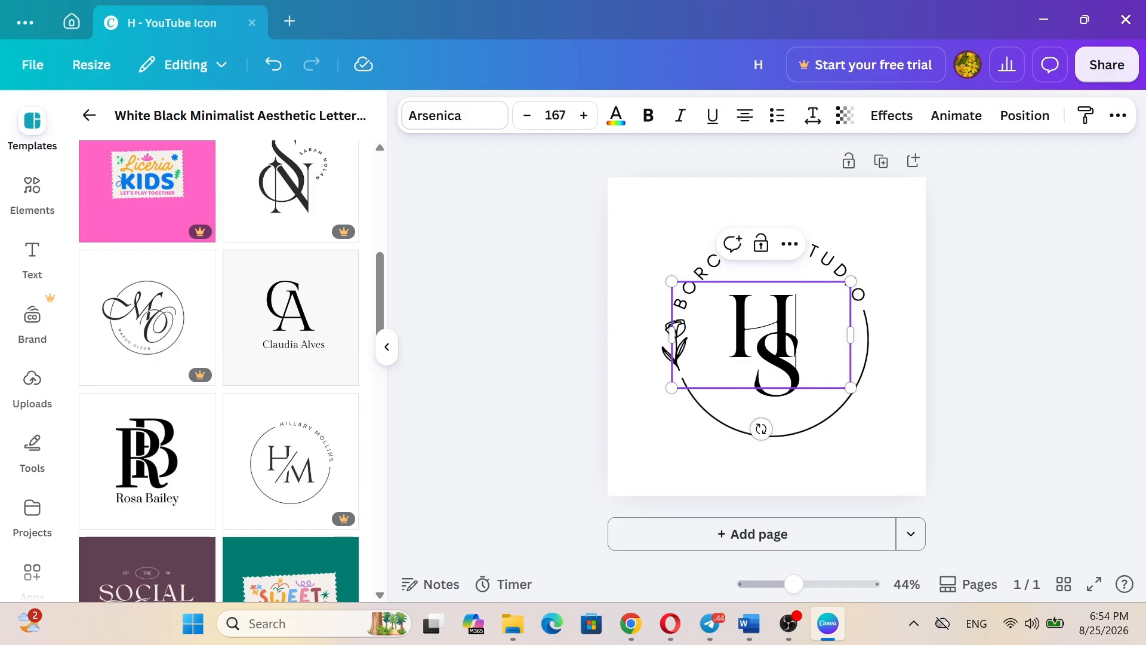
left_click(787, 400)
double_click(779, 379)
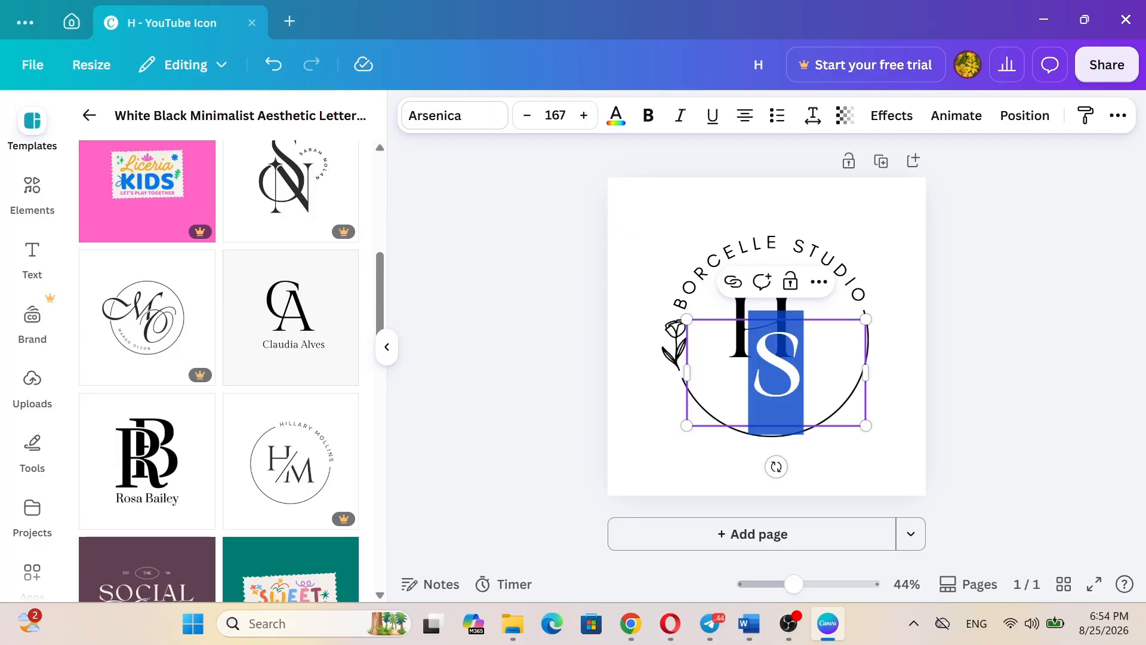
type("Z")
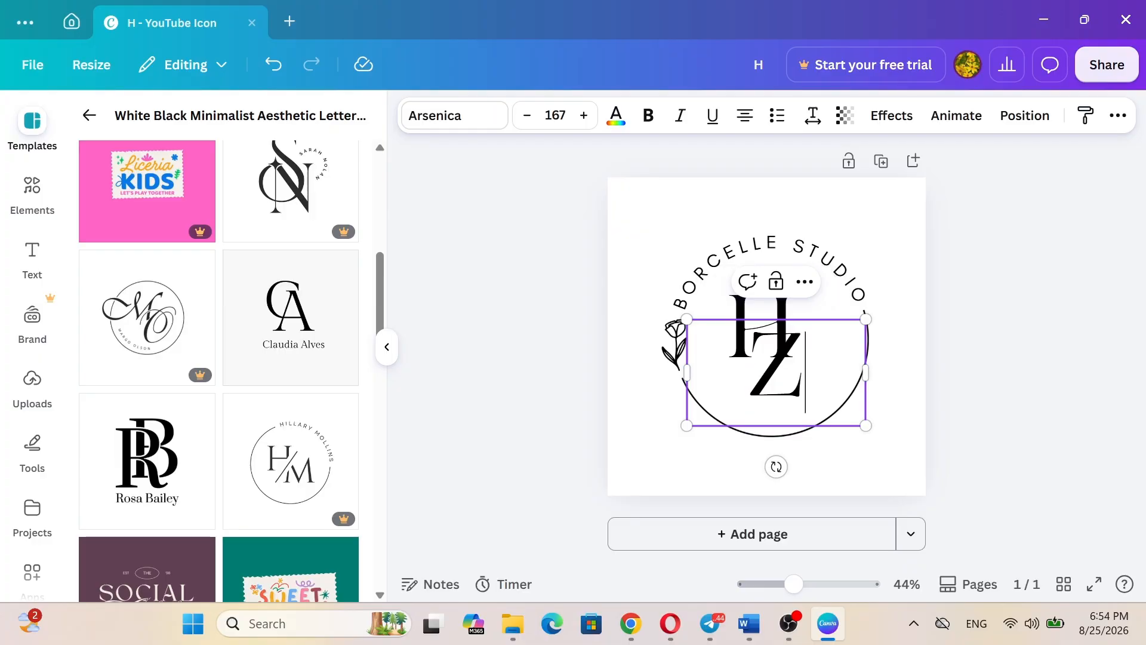
left_click(872, 256)
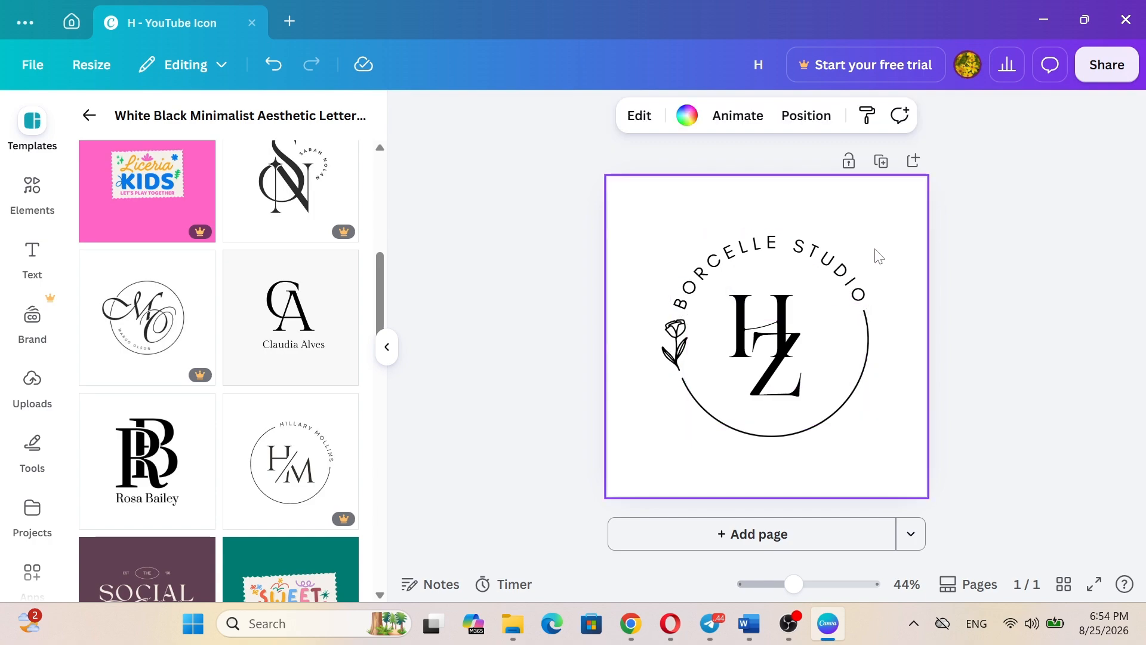
left_click(782, 258)
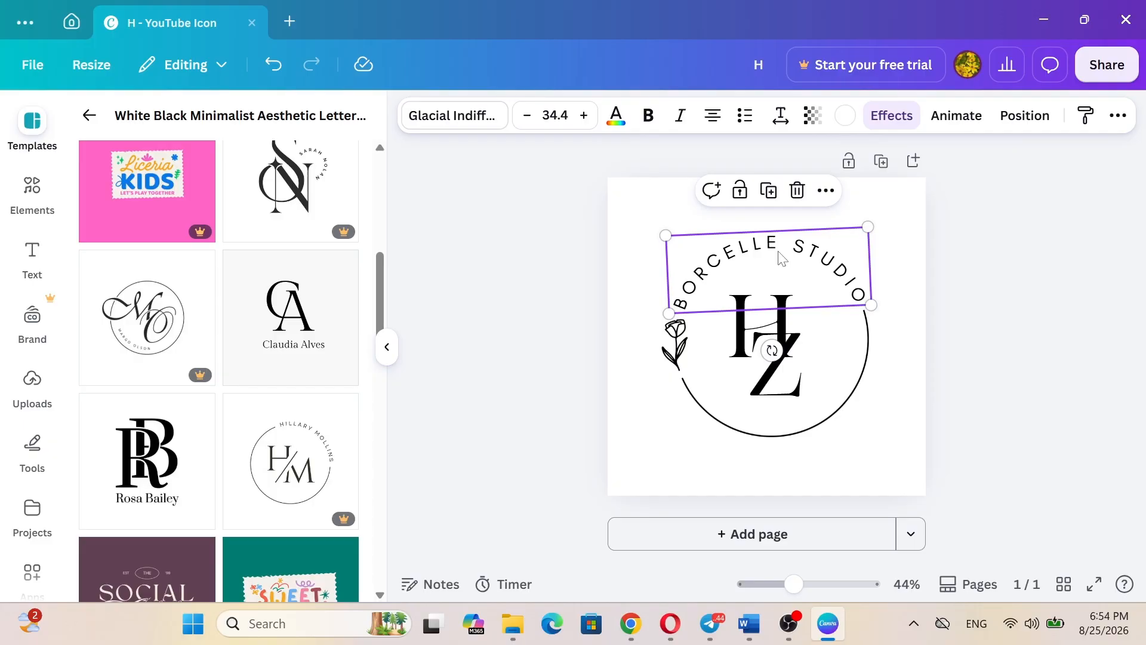
left_click(782, 258)
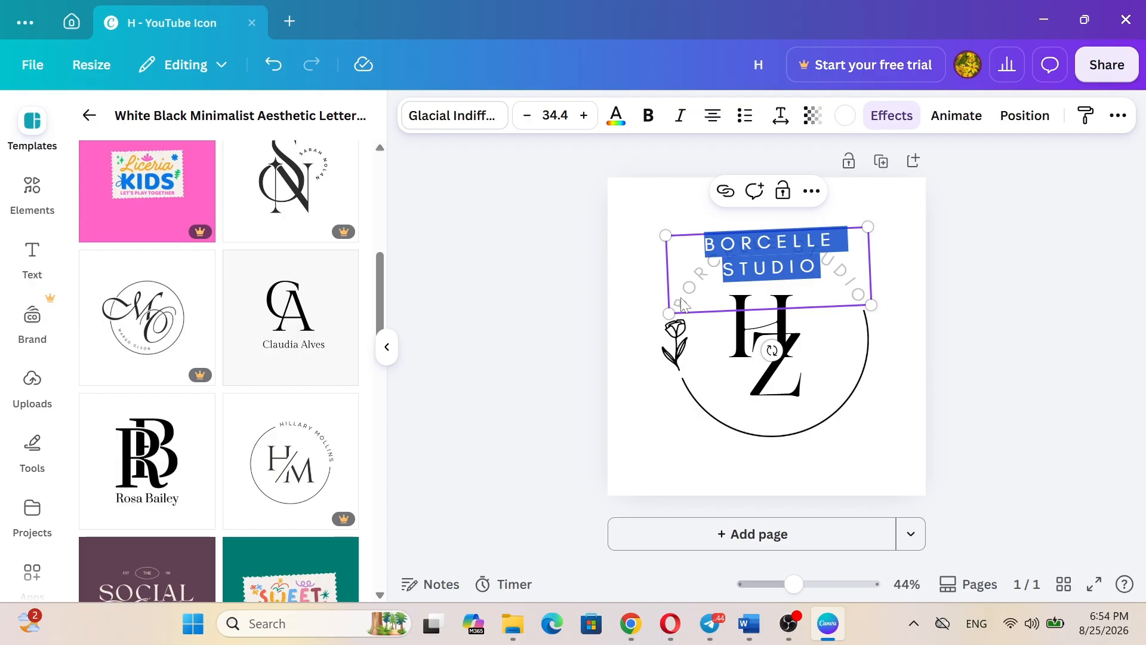
type("H")
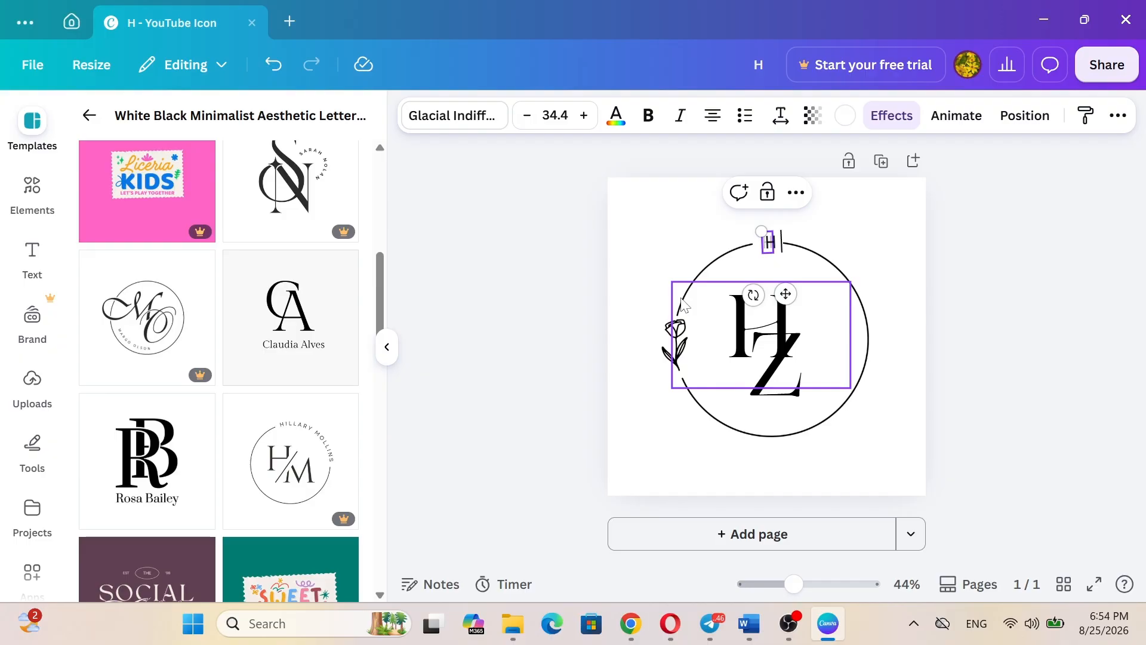
type("AIL")
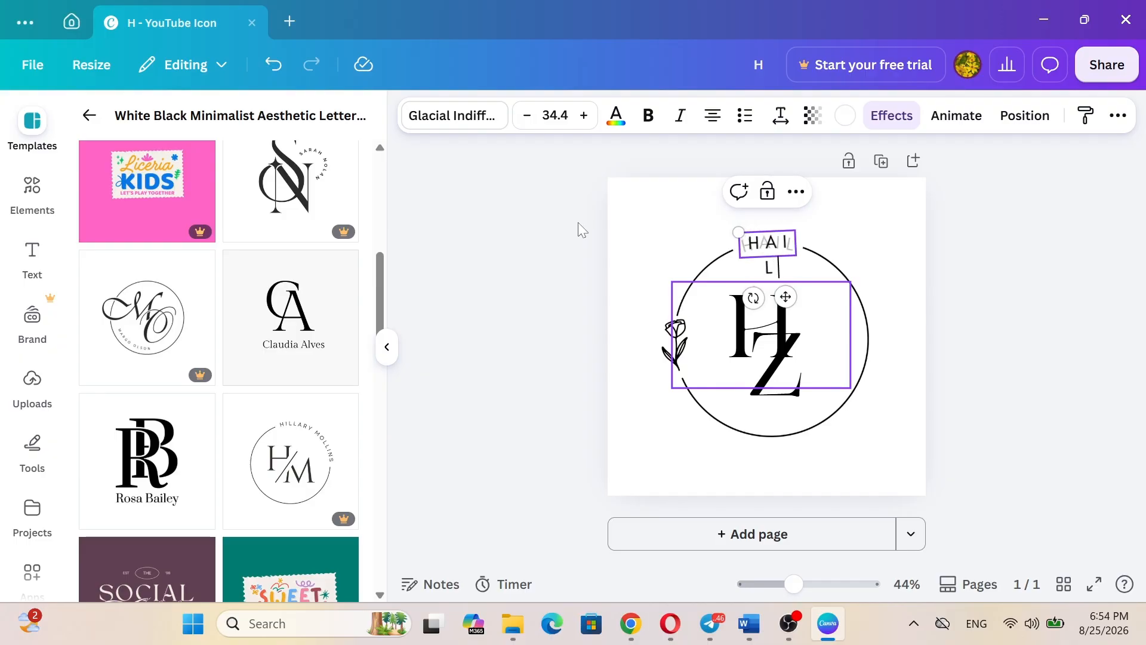
left_click(273, 65)
left_click(273, 64)
left_click(274, 64)
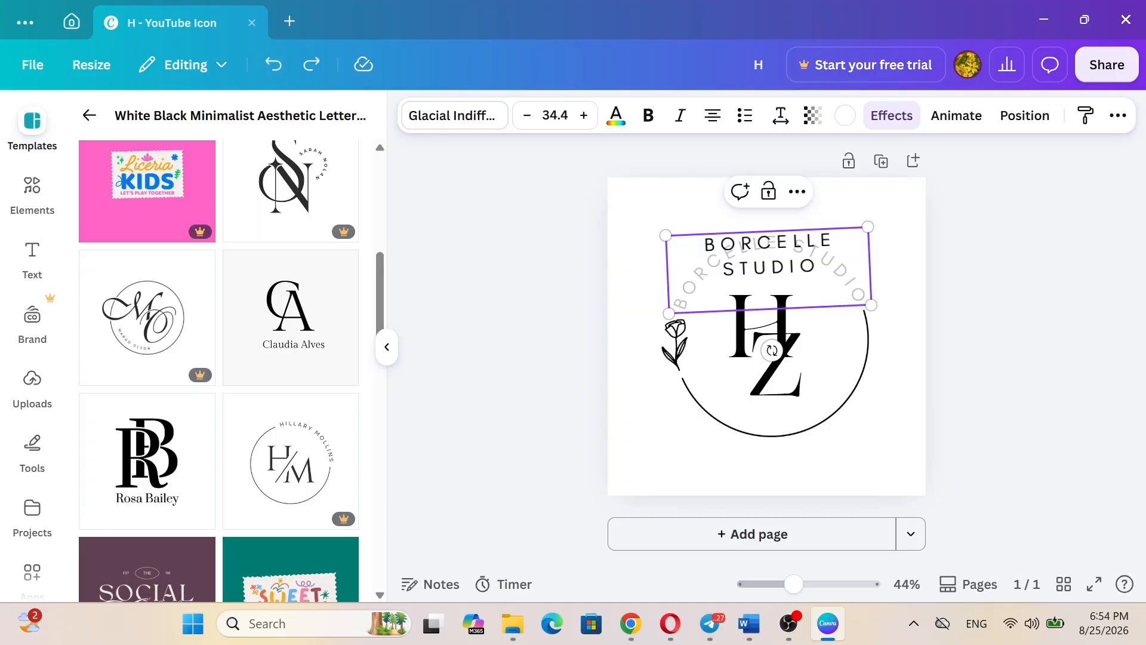
Step: Replace the curved "BORCELLE STUDIO" text above the monogram with the channel owner's full name in capitals
key("ctrl+a")
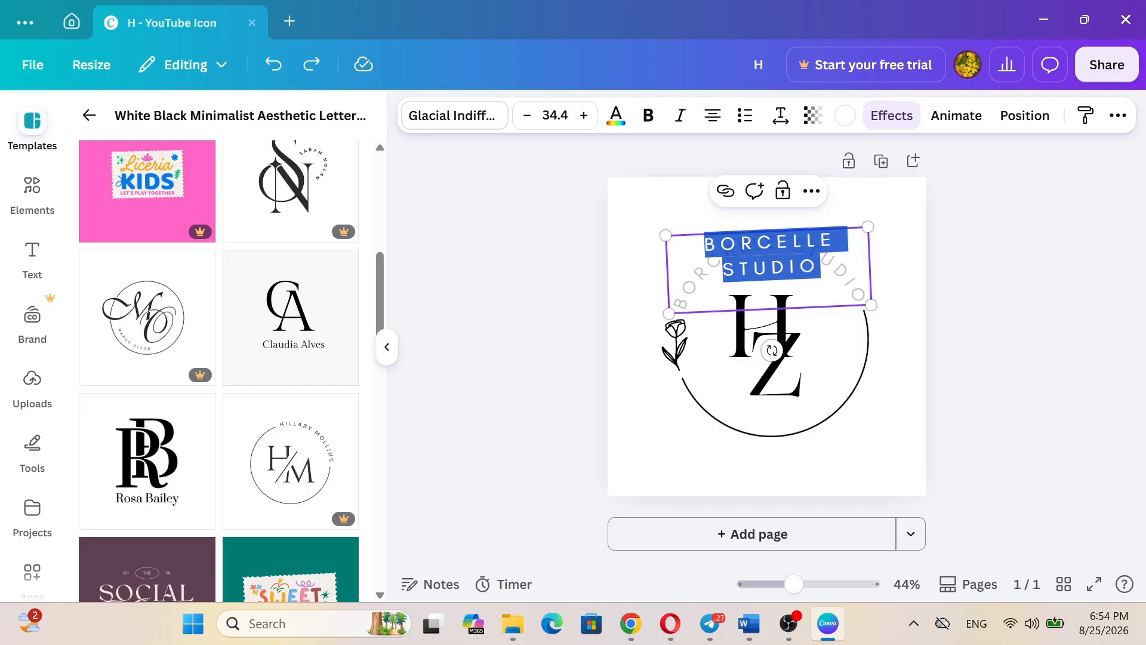
key("BackSpace")
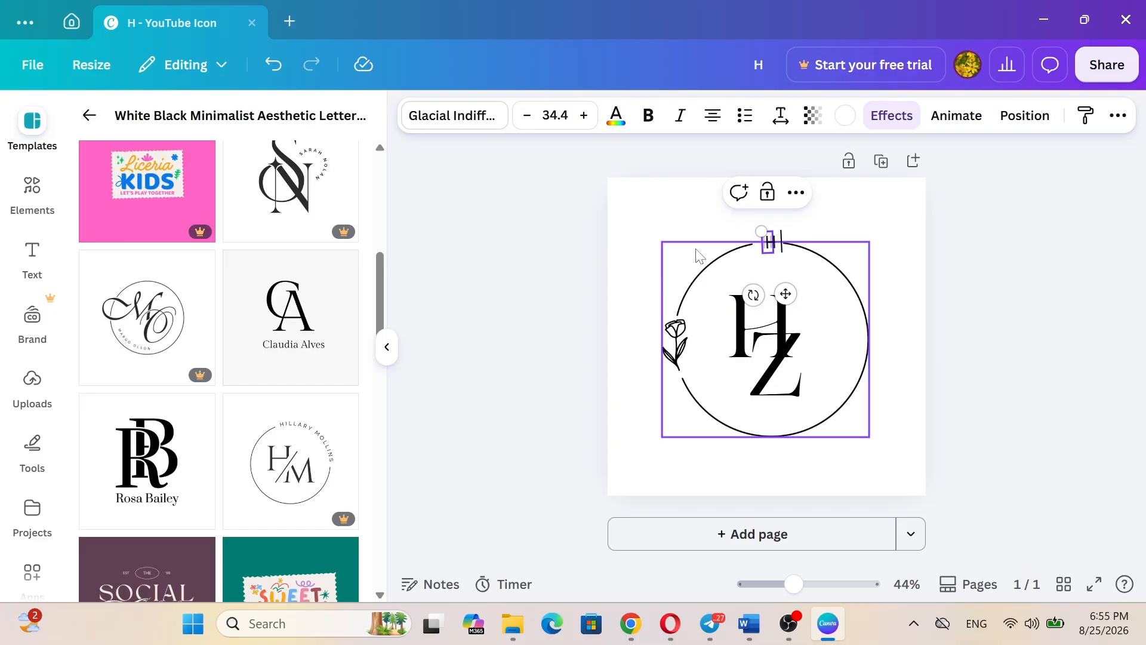
type("HAILE")
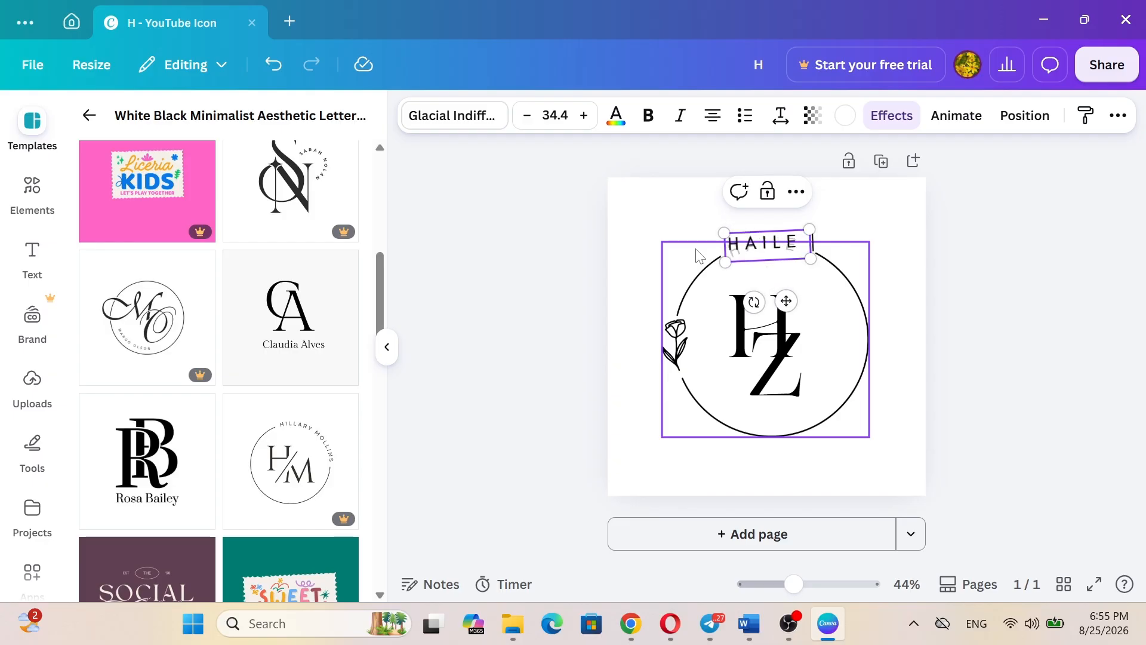
type(" ZEW")
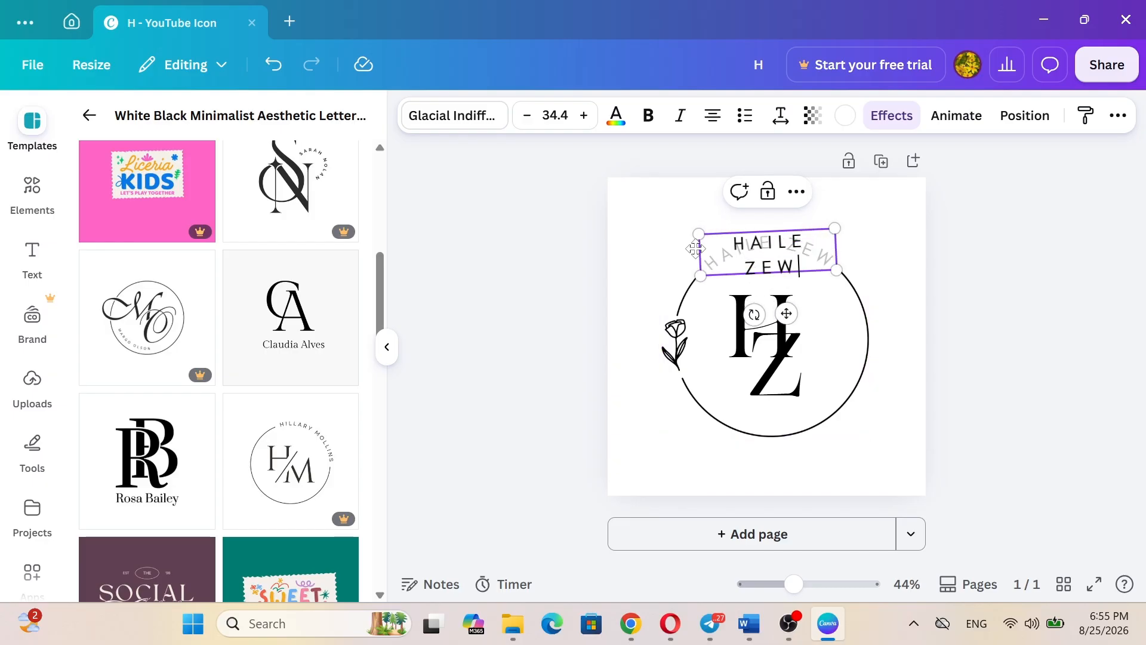
type("EDE")
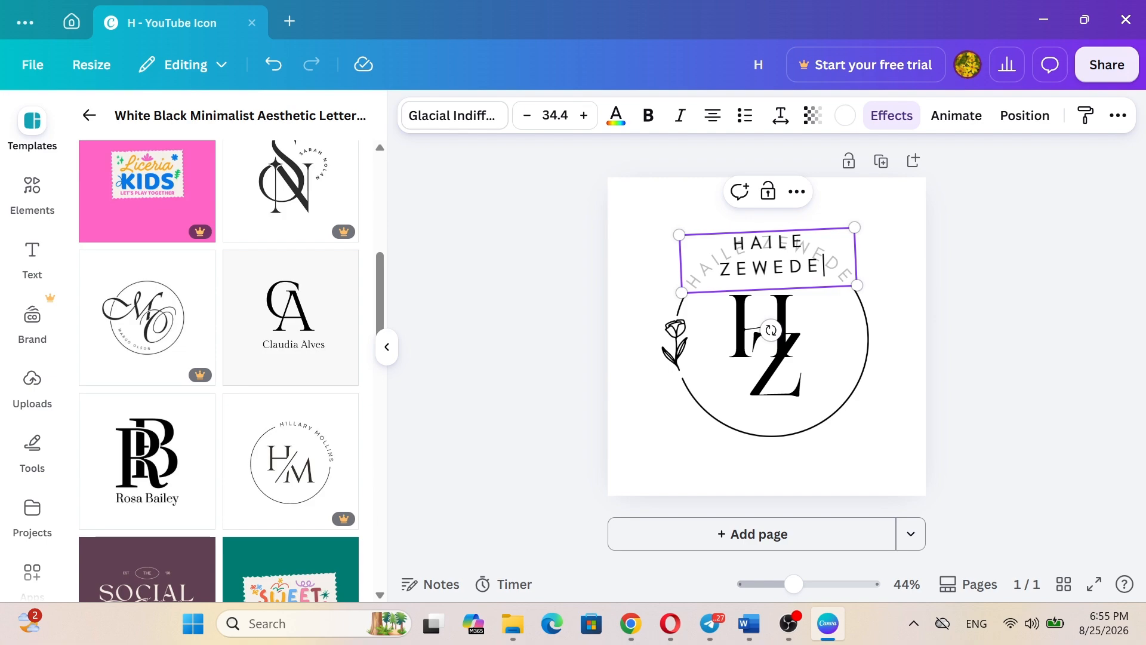
left_click(894, 246)
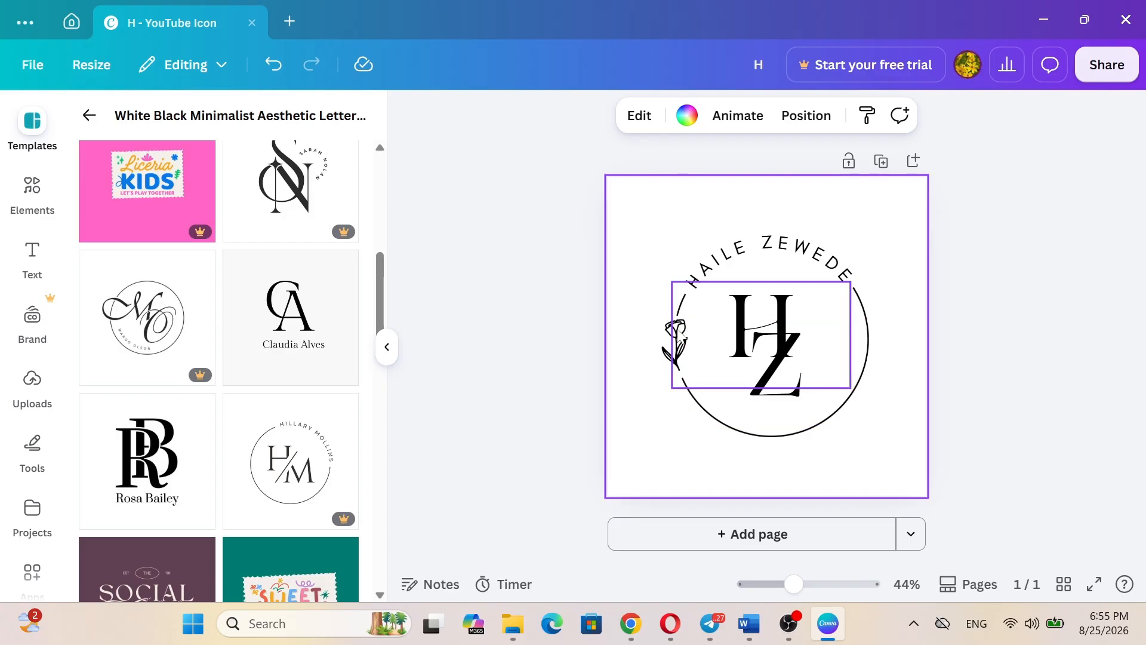
Step: Color the monogram initials H and Z light orange and the curved name above them white
double_click(676, 338)
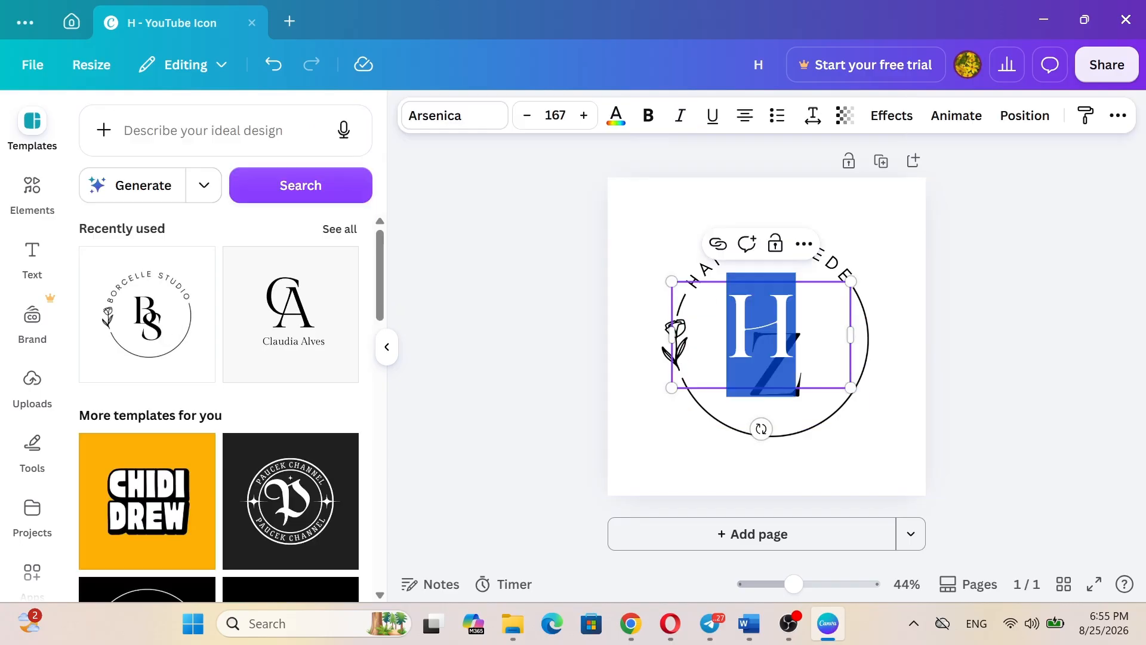
left_click(616, 115)
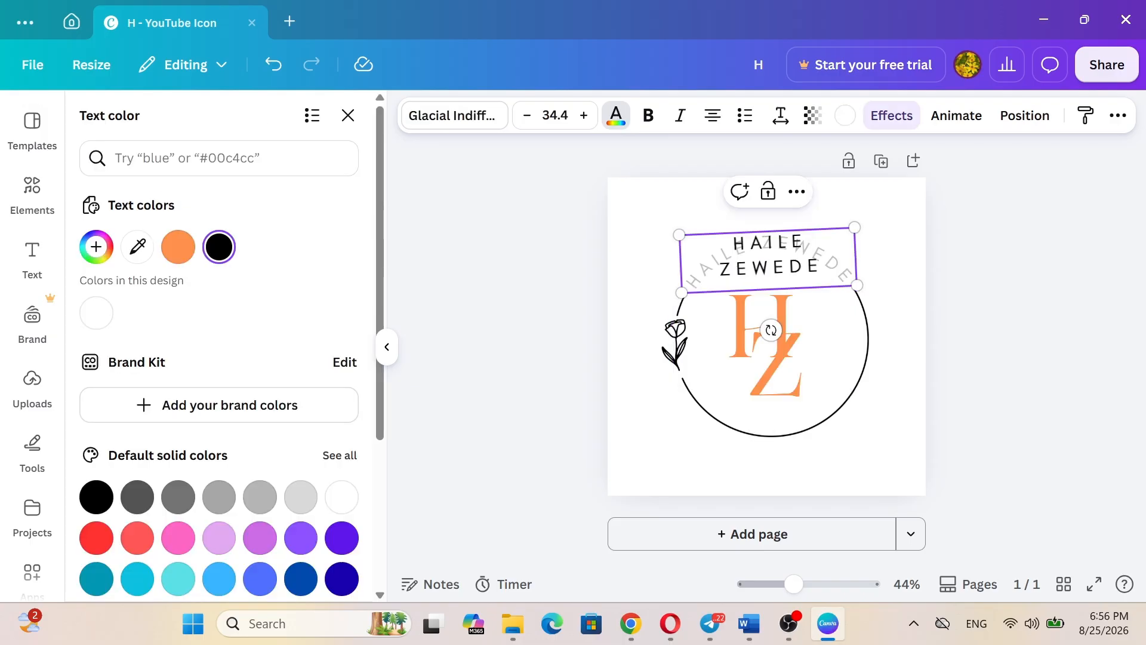
key("ctrl+a")
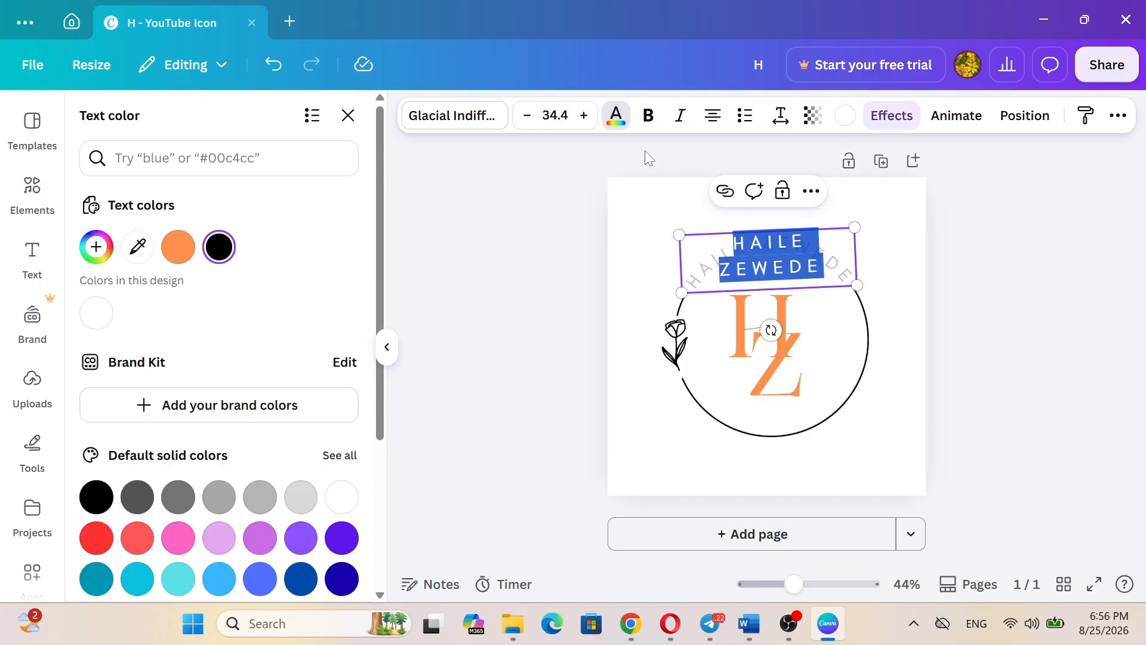
left_click(618, 119)
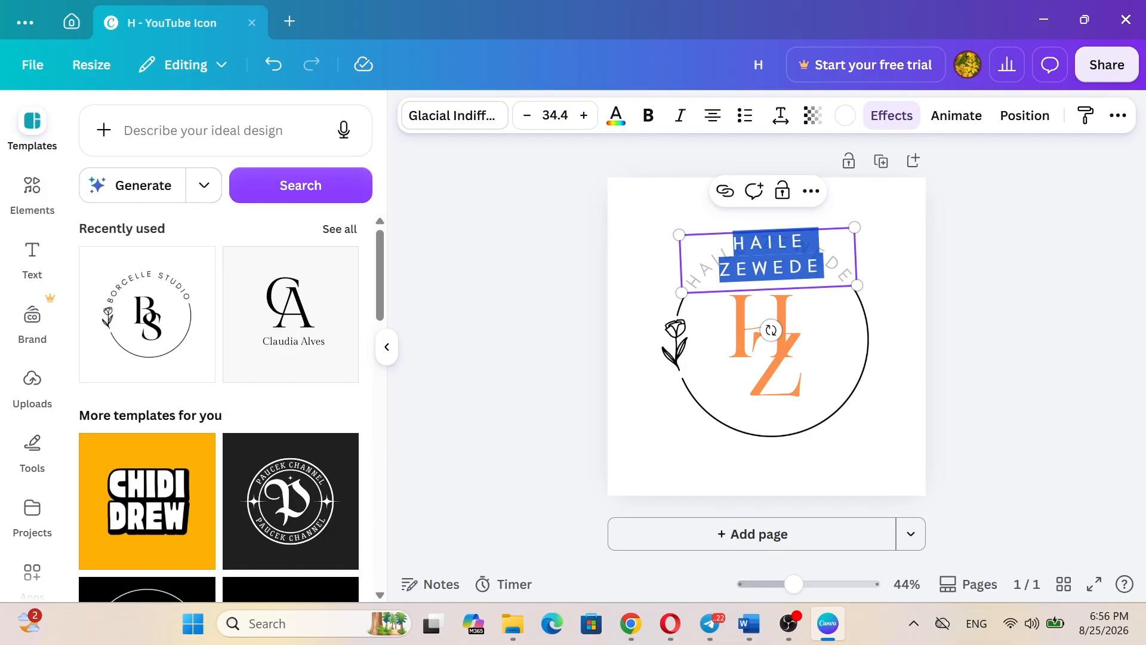
left_click(189, 141)
left_click(621, 119)
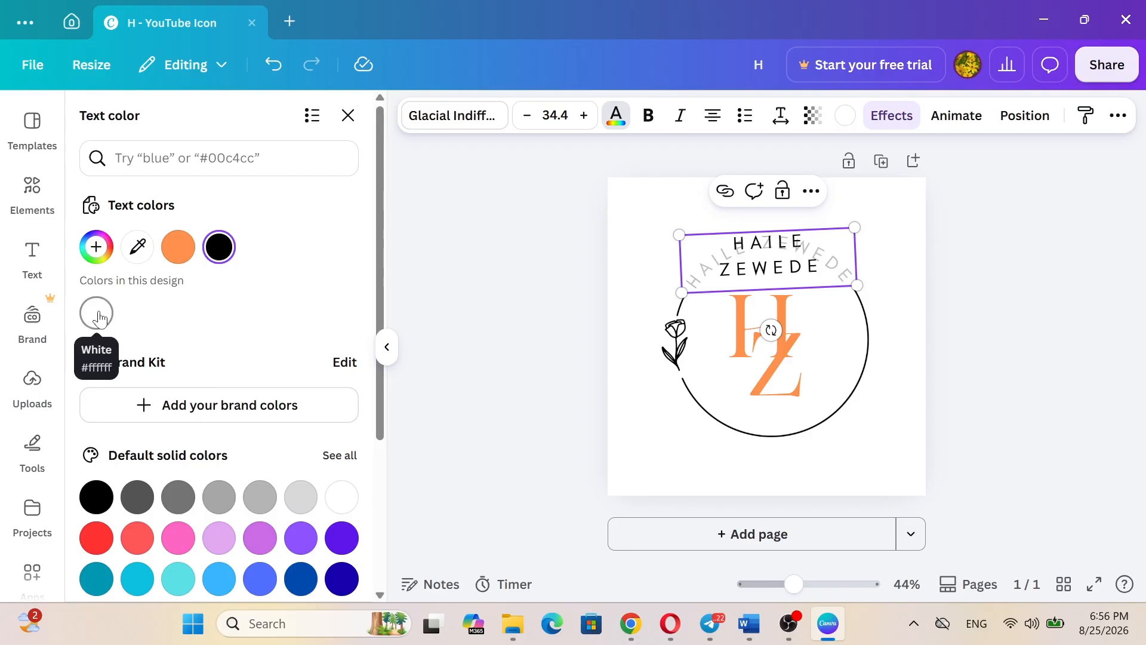
left_click(98, 315)
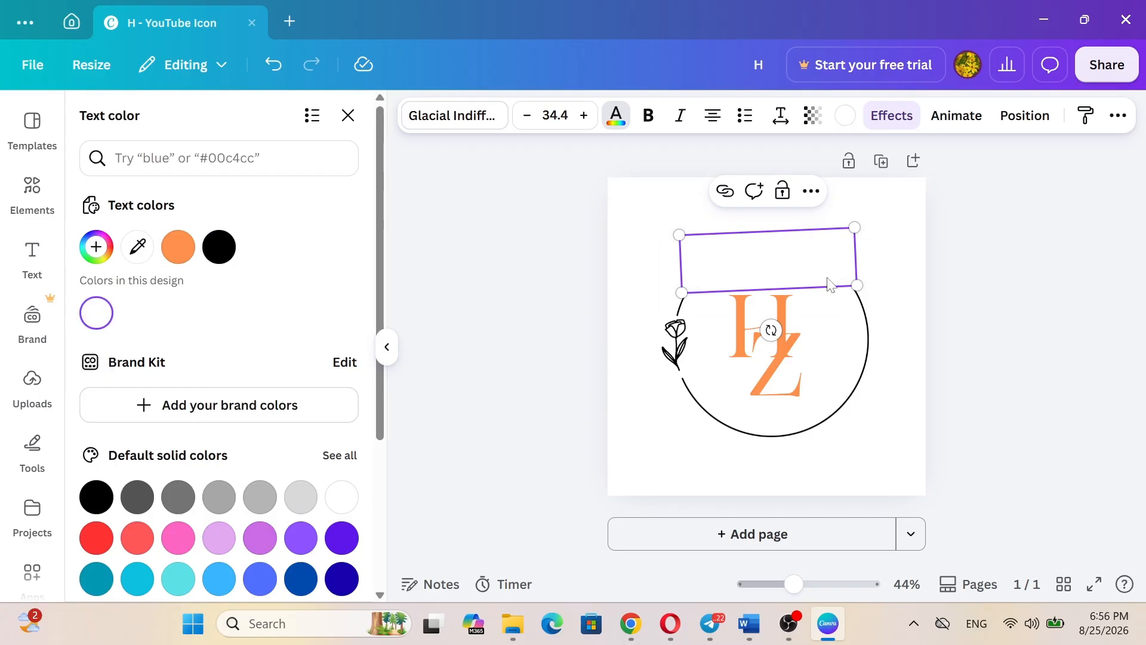
left_click(893, 229)
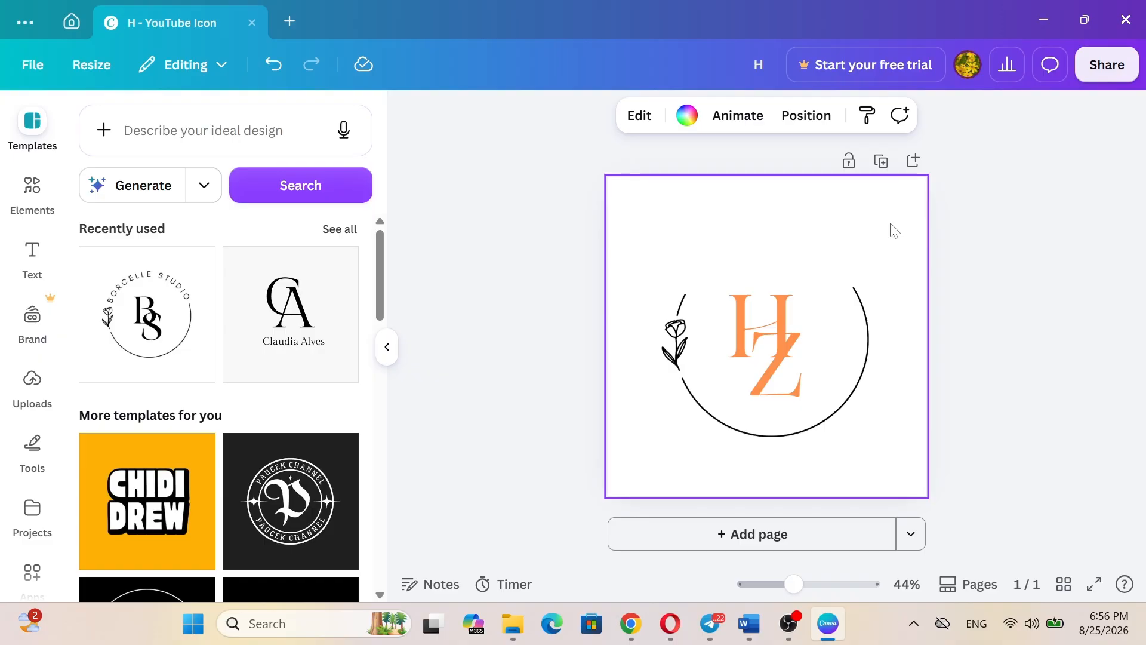
Step: Clear the "orange" color search and set the page background to the default solid black
left_click(638, 200)
left_click(717, 215)
left_click(690, 114)
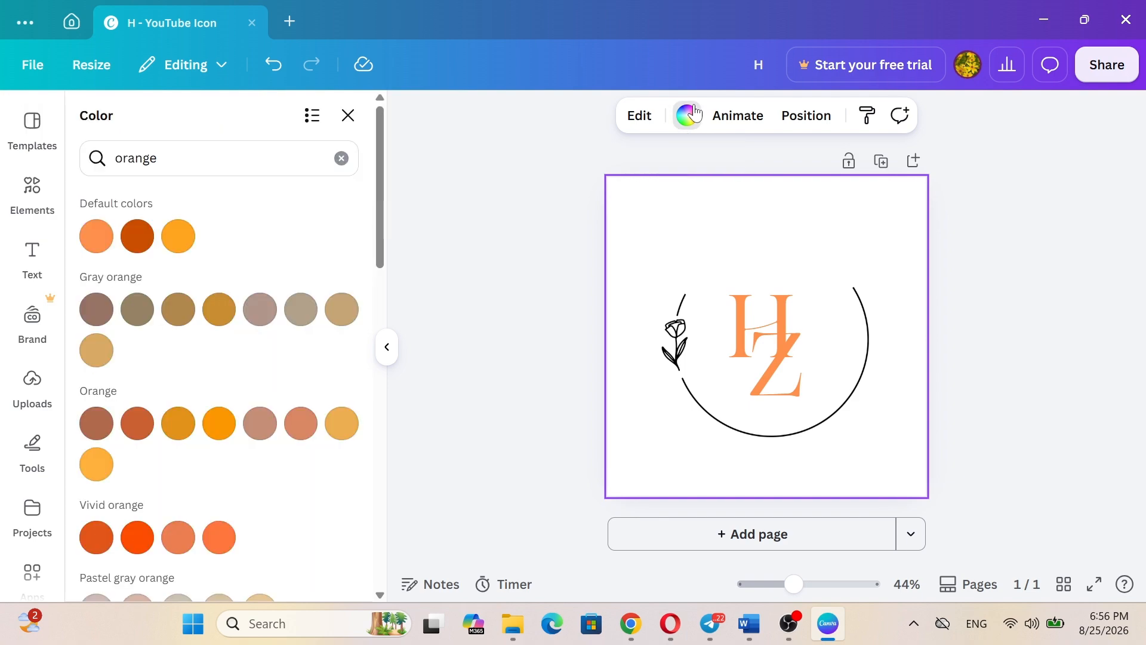
left_click(688, 122)
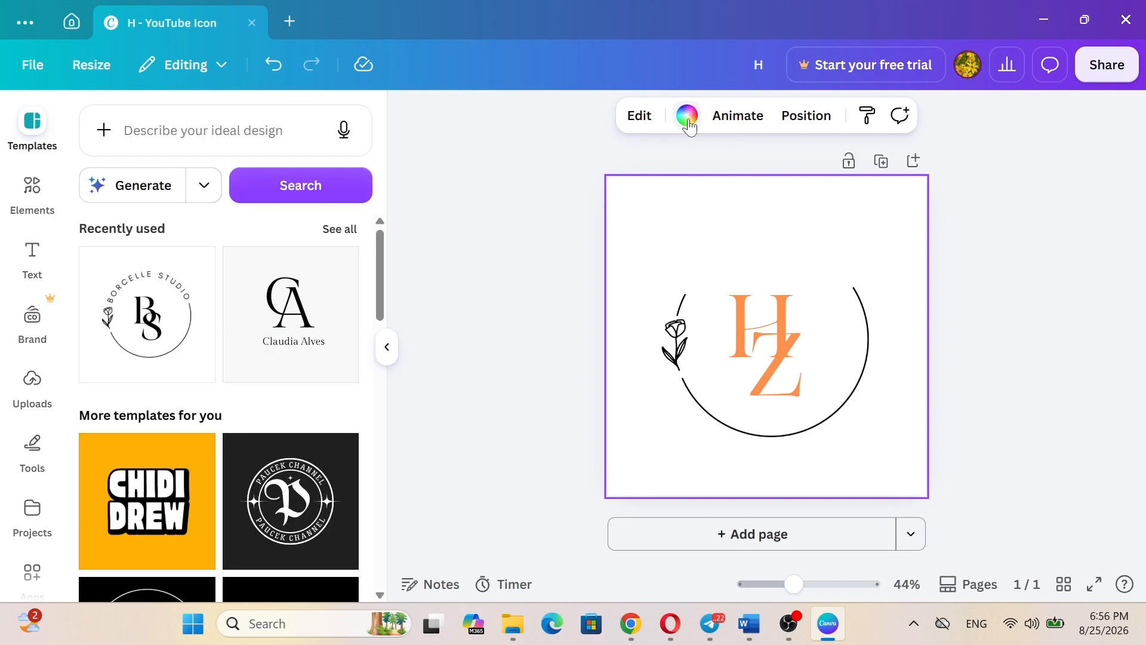
left_click(688, 122)
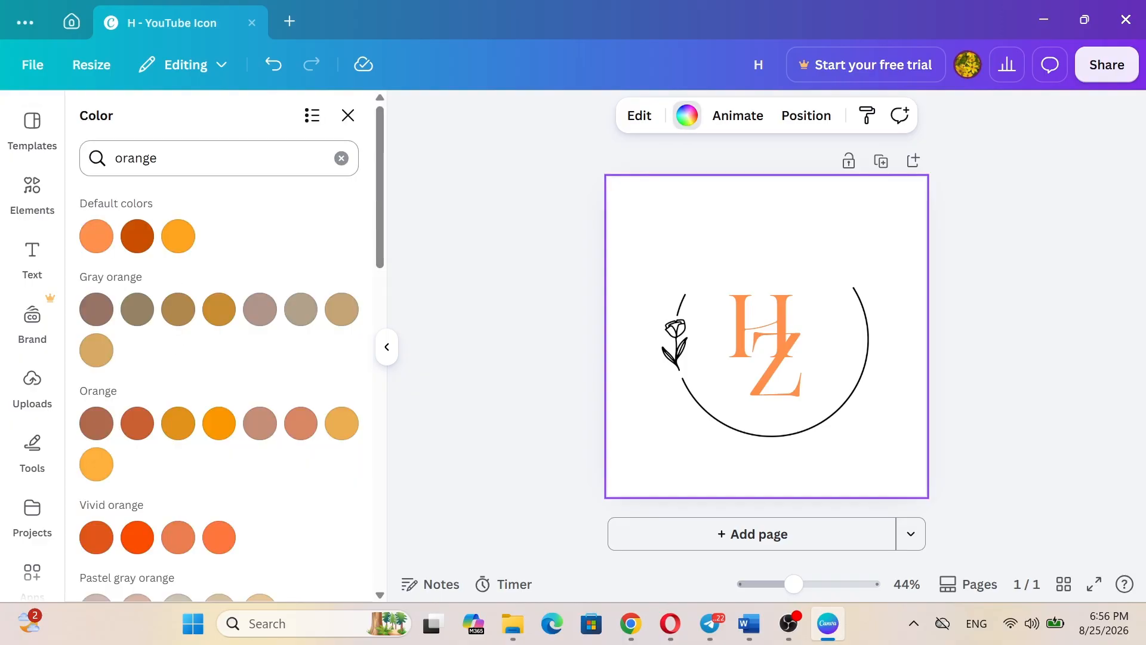
left_click(342, 158)
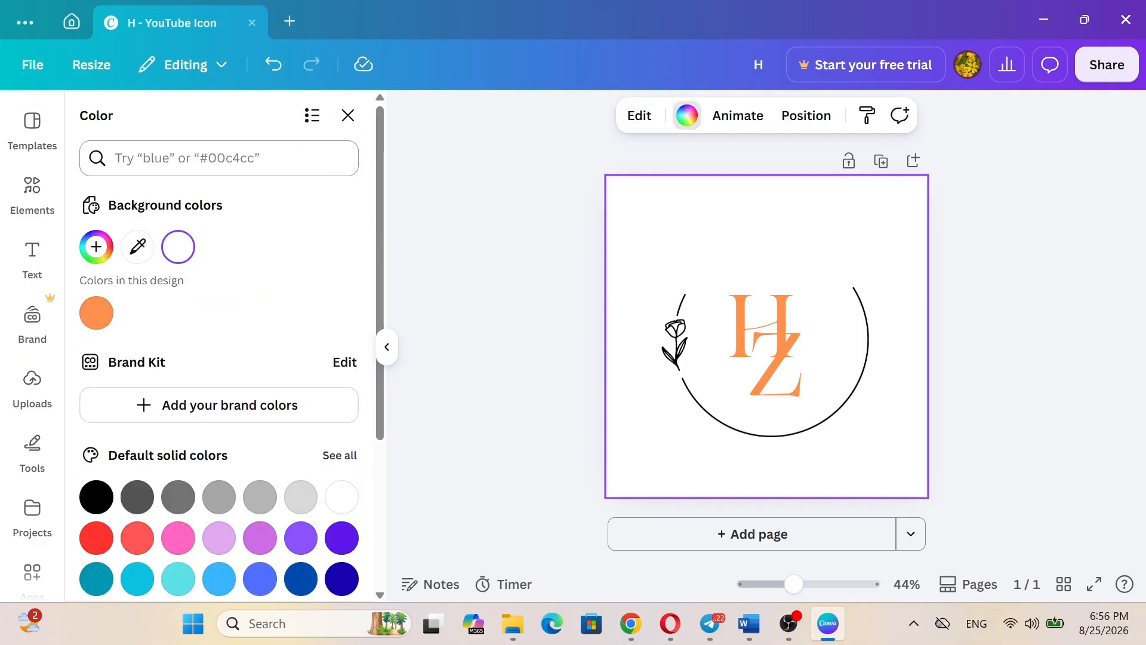
left_click(95, 498)
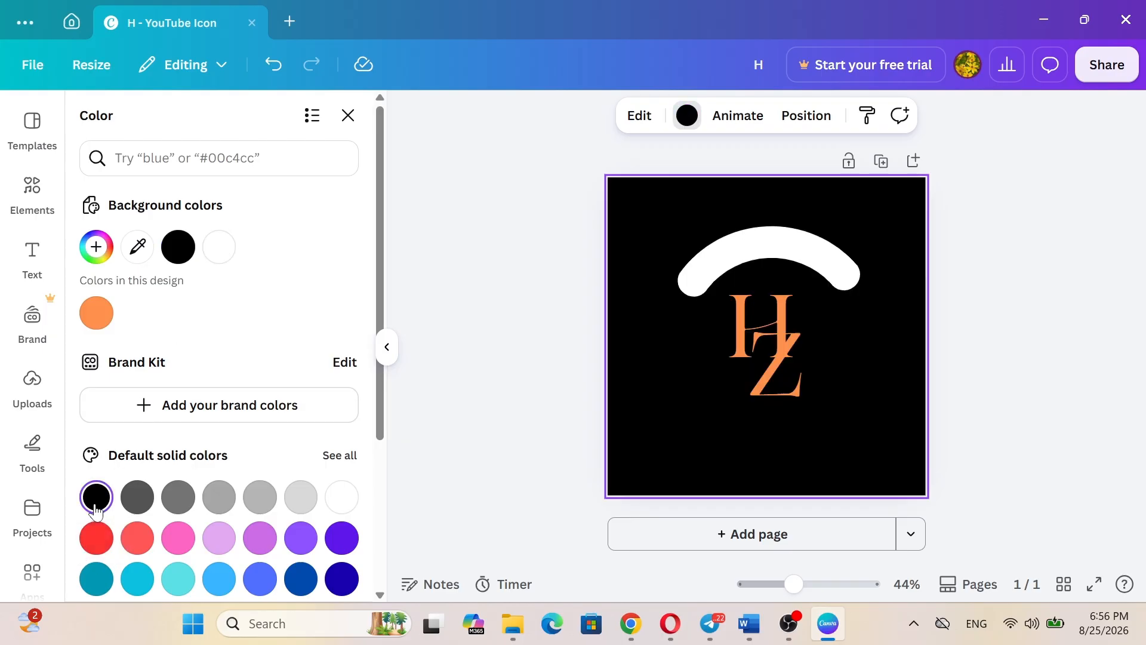
left_click(750, 243)
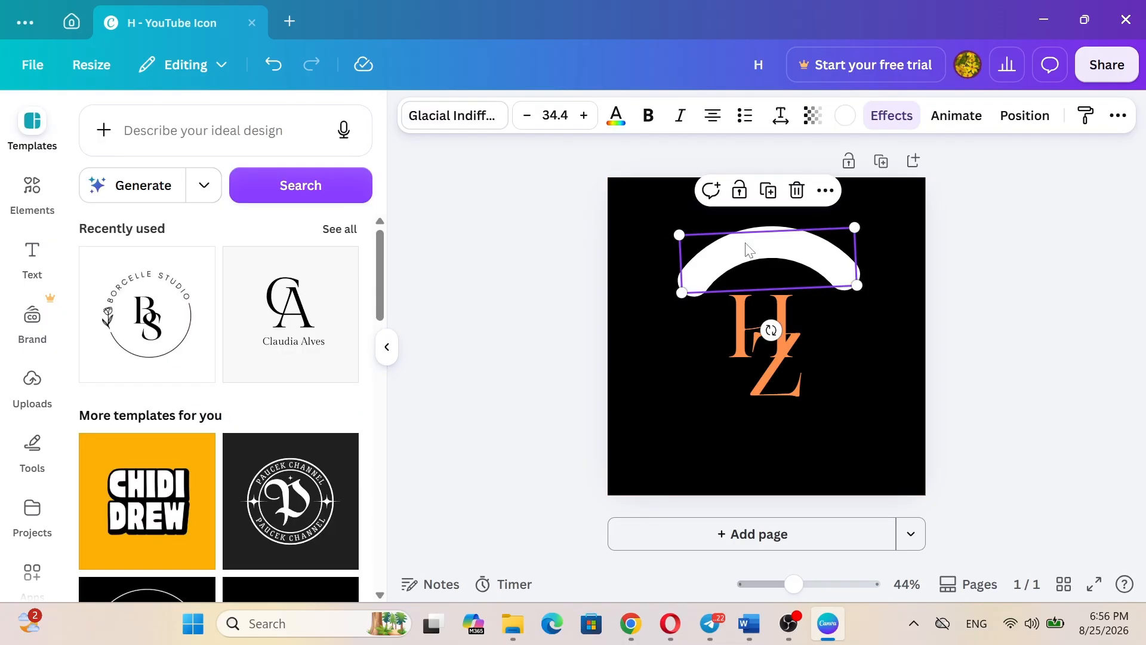
left_click(750, 250)
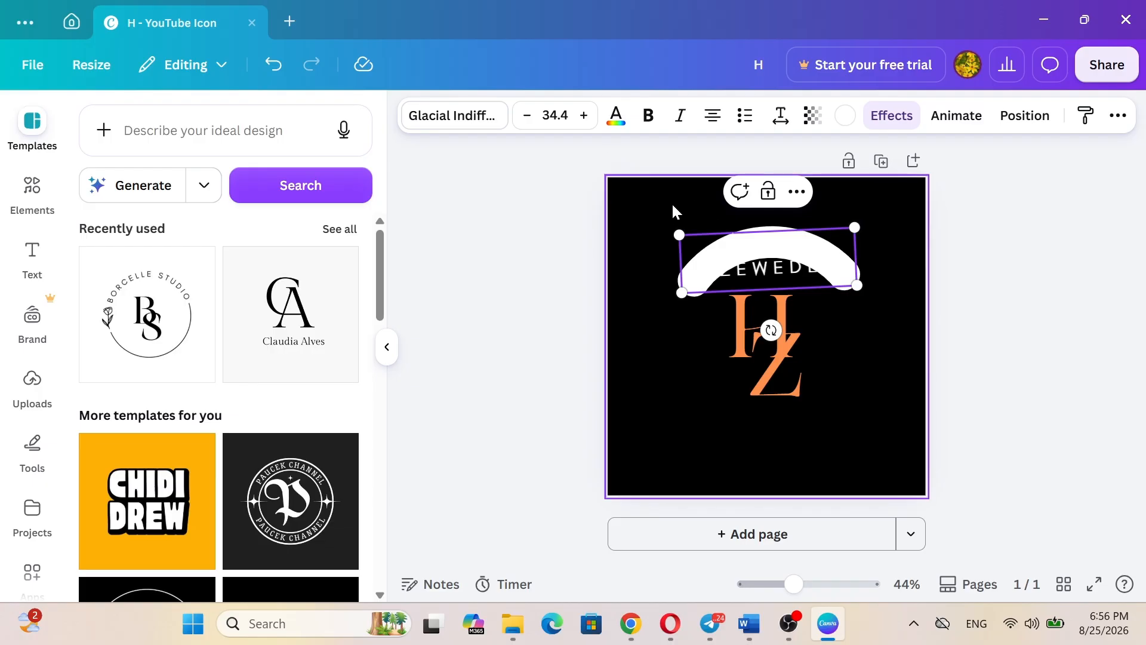
Step: Search the background colors for "teal" and apply the medium teal default color to the page background
left_click(652, 208)
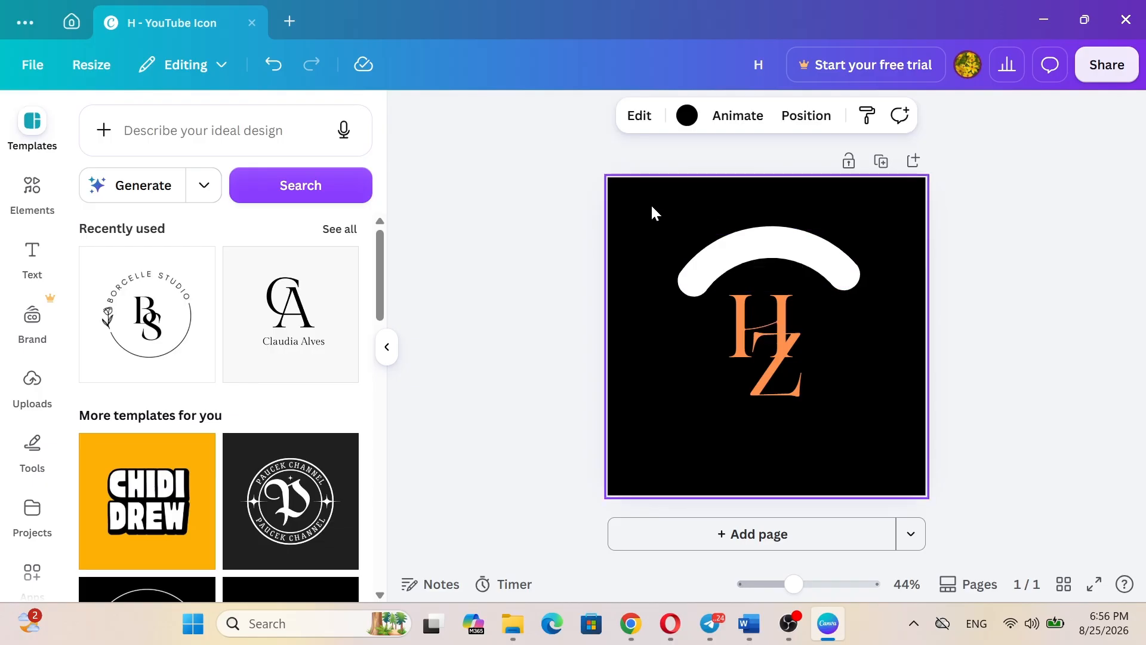
left_click(687, 116)
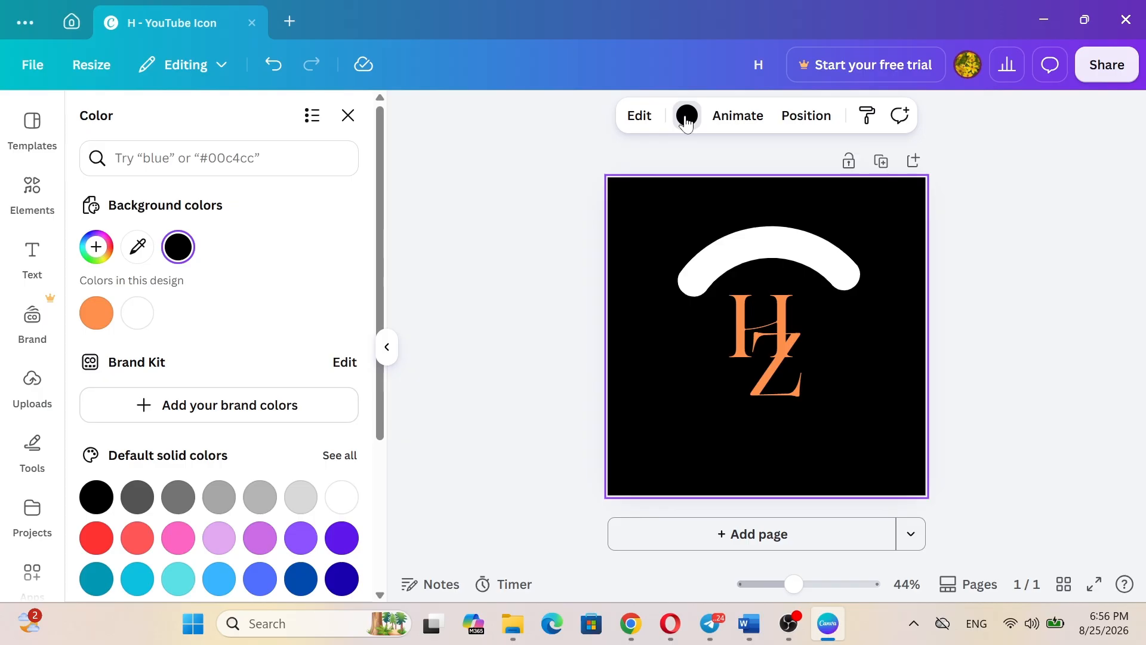
type("teal")
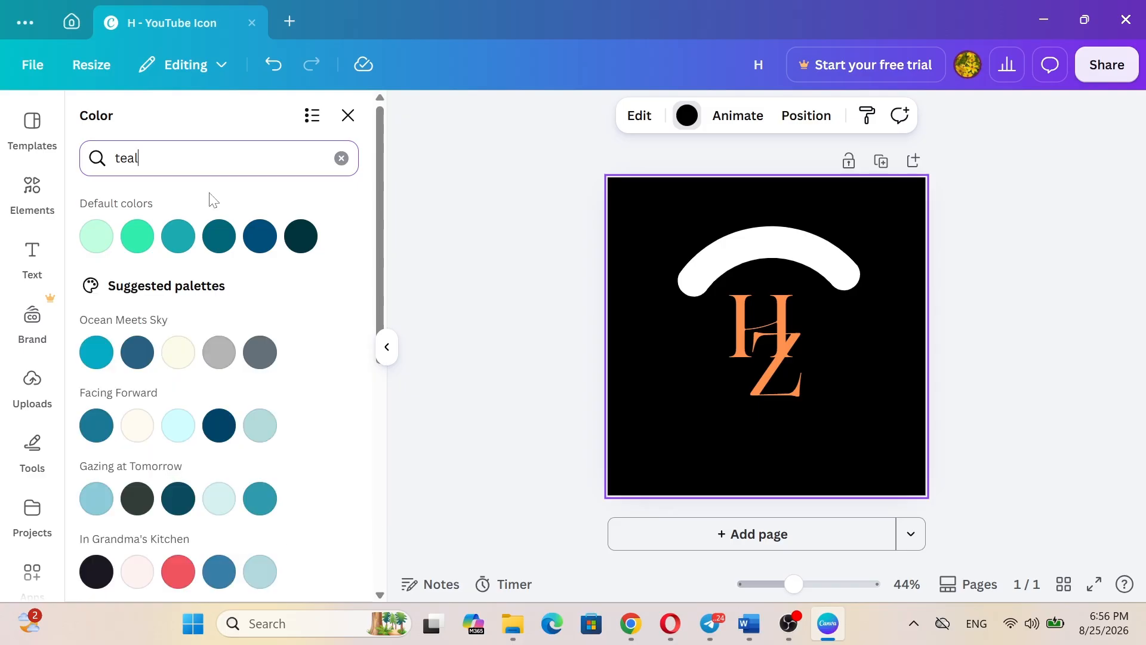
left_click(178, 239)
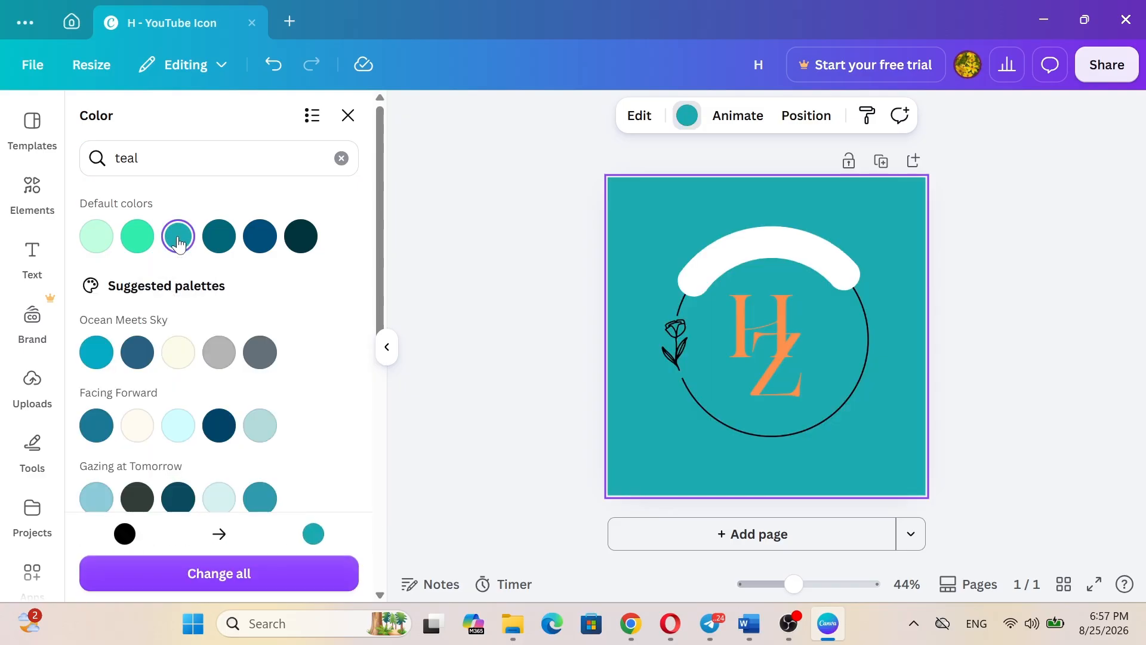
Step: Shift the curved name slightly upward and color all of its text with the default solid yellow
left_click(767, 245)
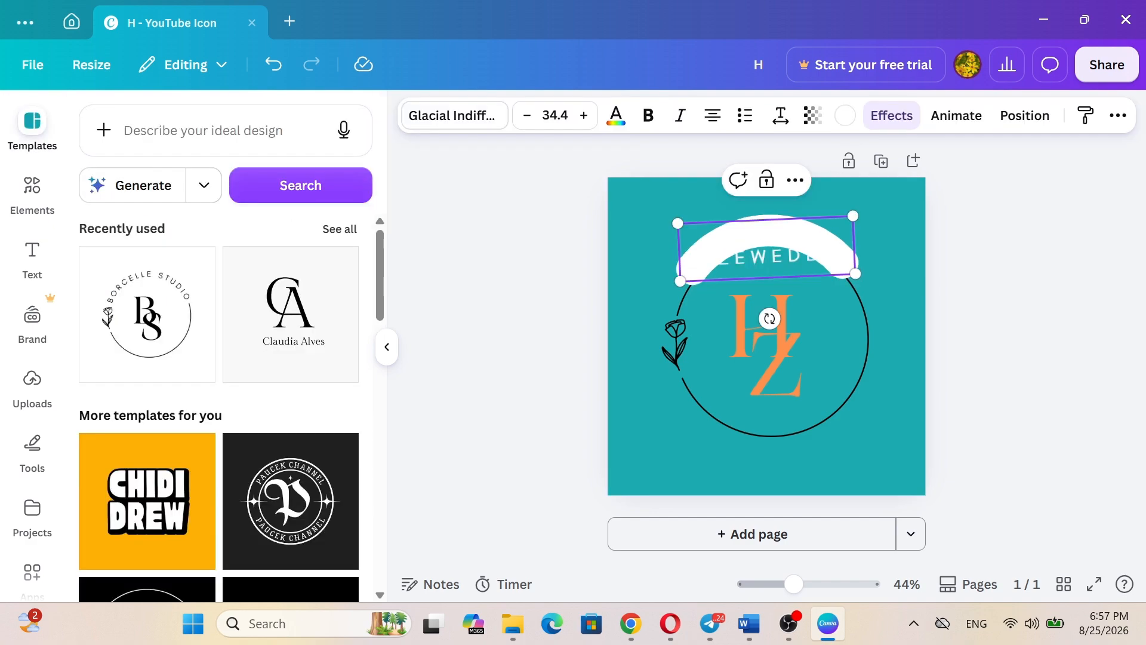
double_click(718, 265)
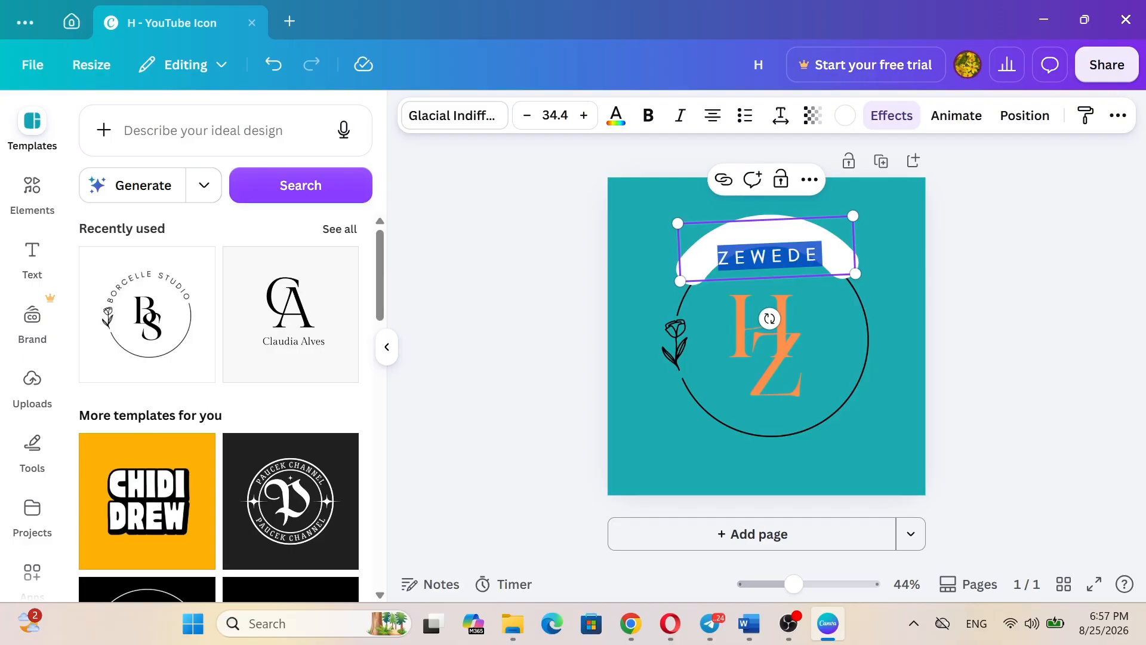
left_click(219, 430)
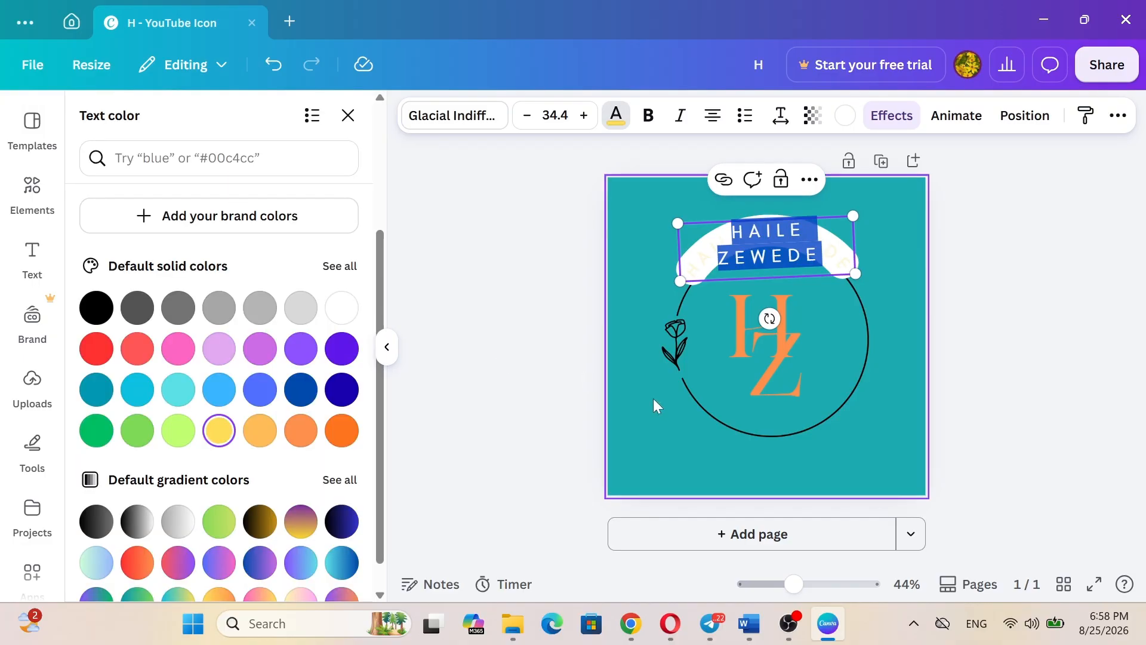
left_click(631, 354)
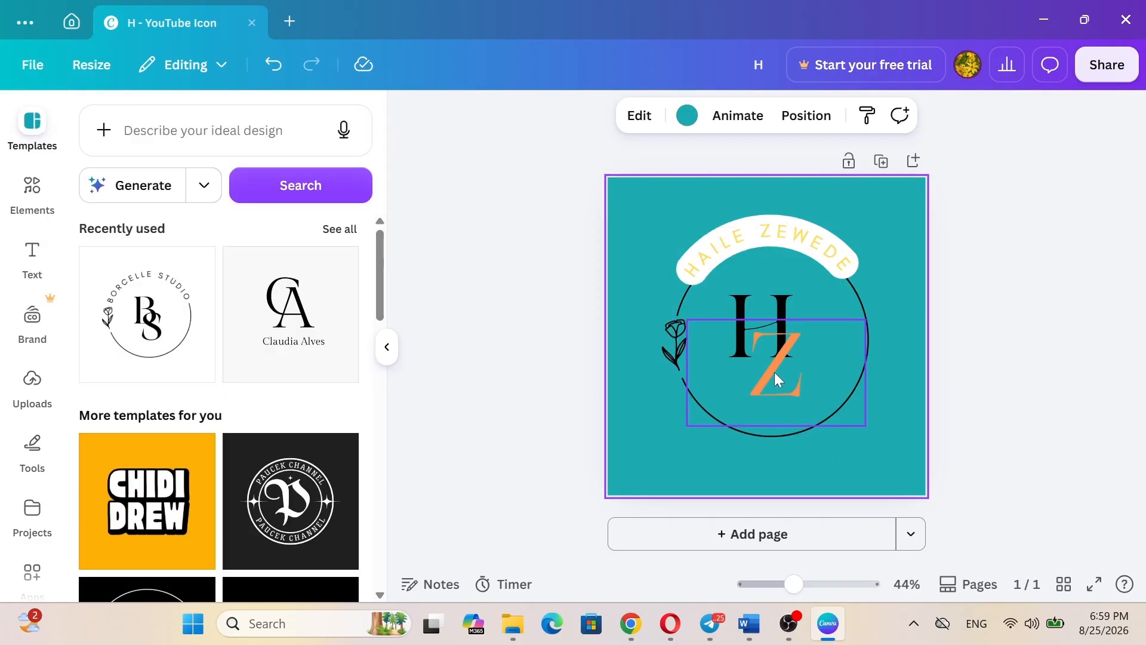
Step: Color the monogram's letter Z black
left_click(775, 371)
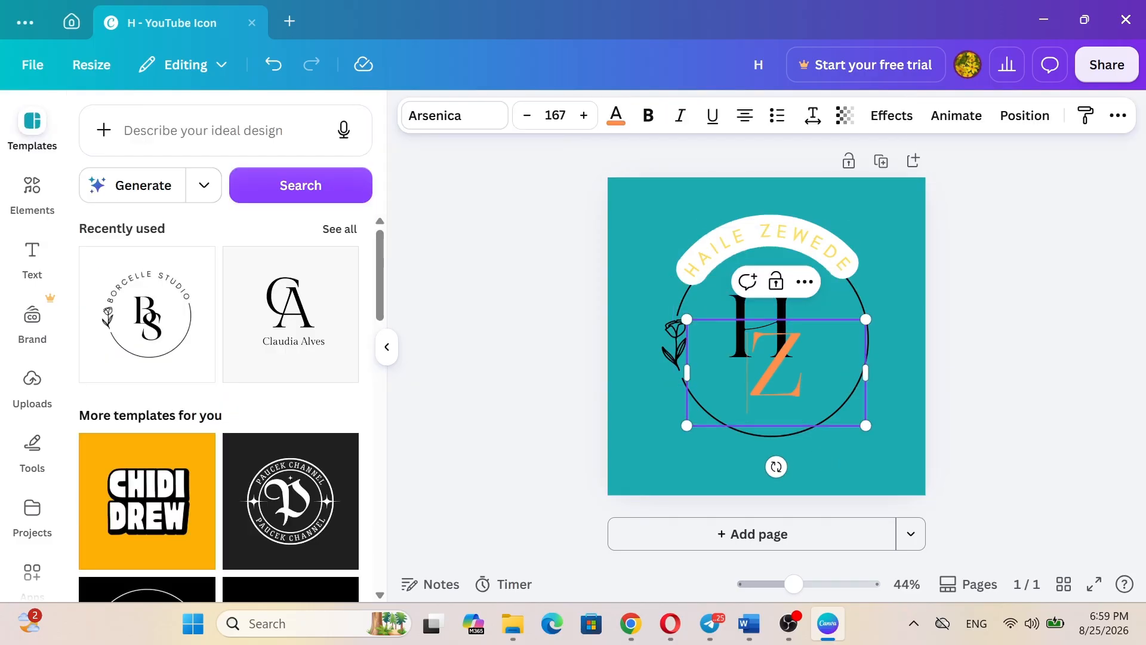
double_click(774, 371)
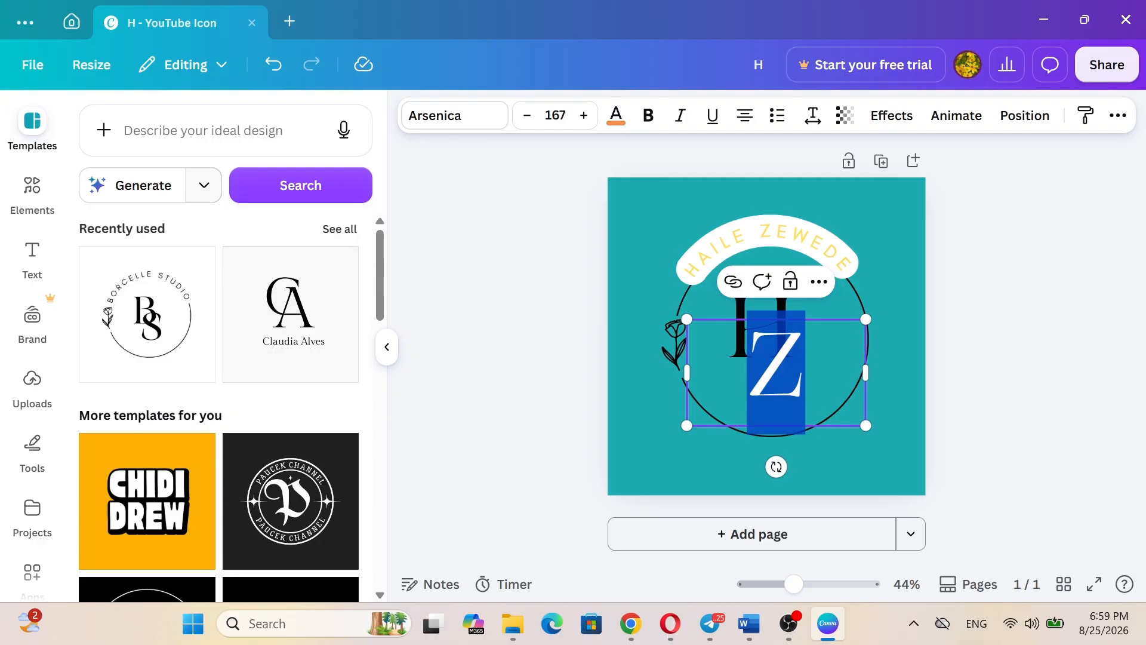
left_click(199, 133)
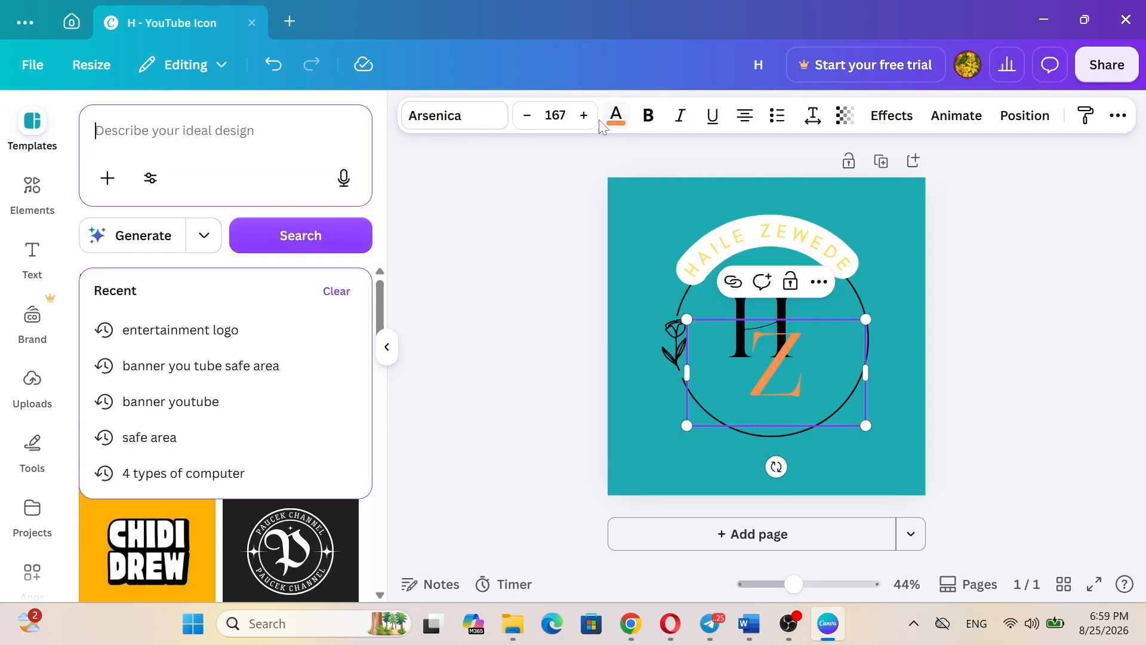
left_click(616, 115)
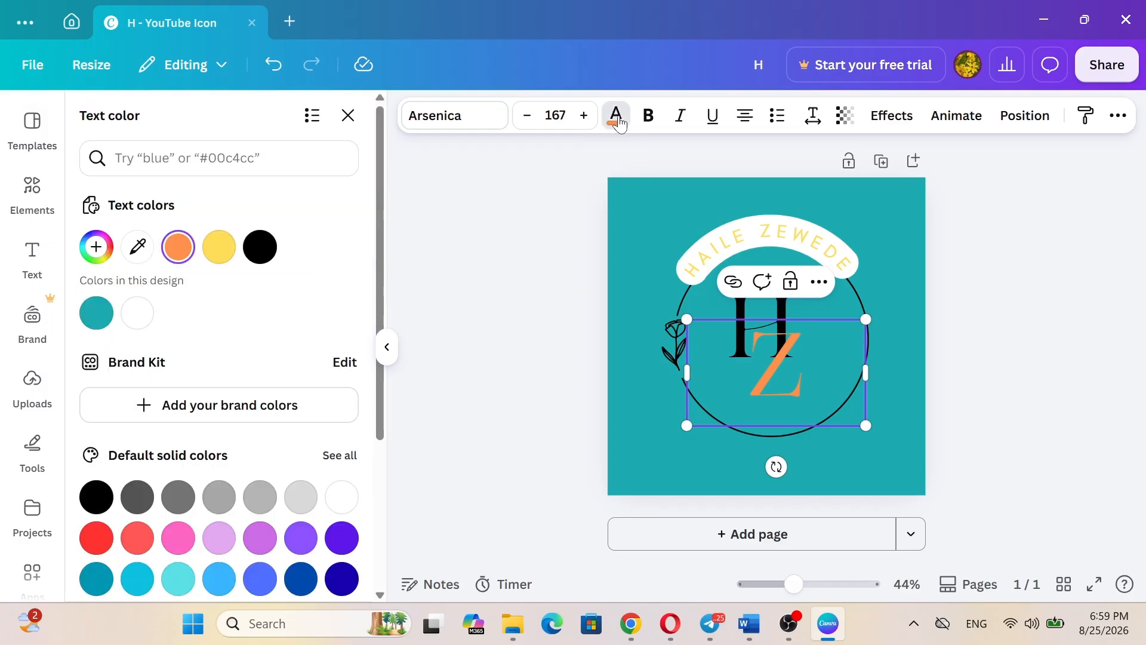
left_click(265, 253)
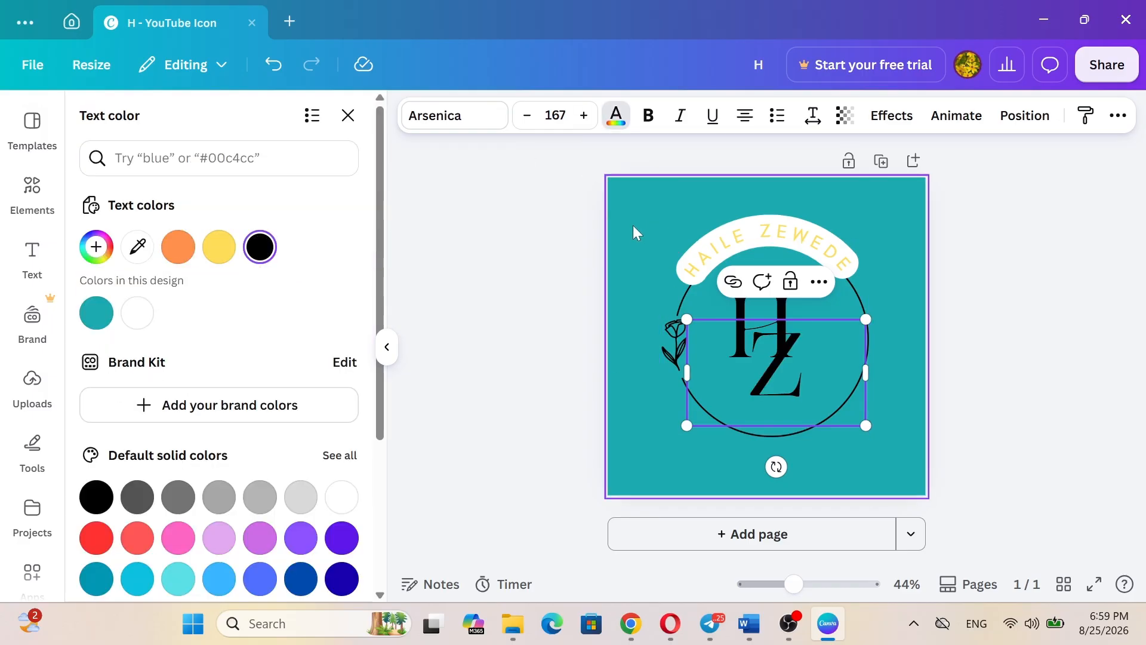
Step: Try the dark orange and the amber default colors on the page background
left_click(647, 236)
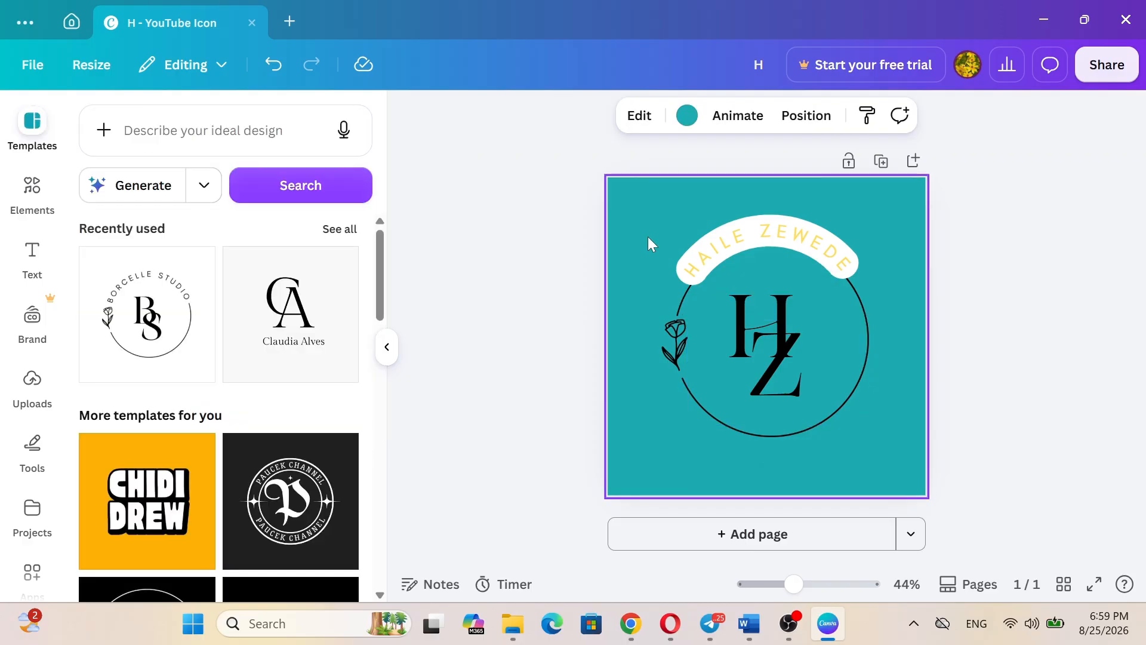
left_click(686, 115)
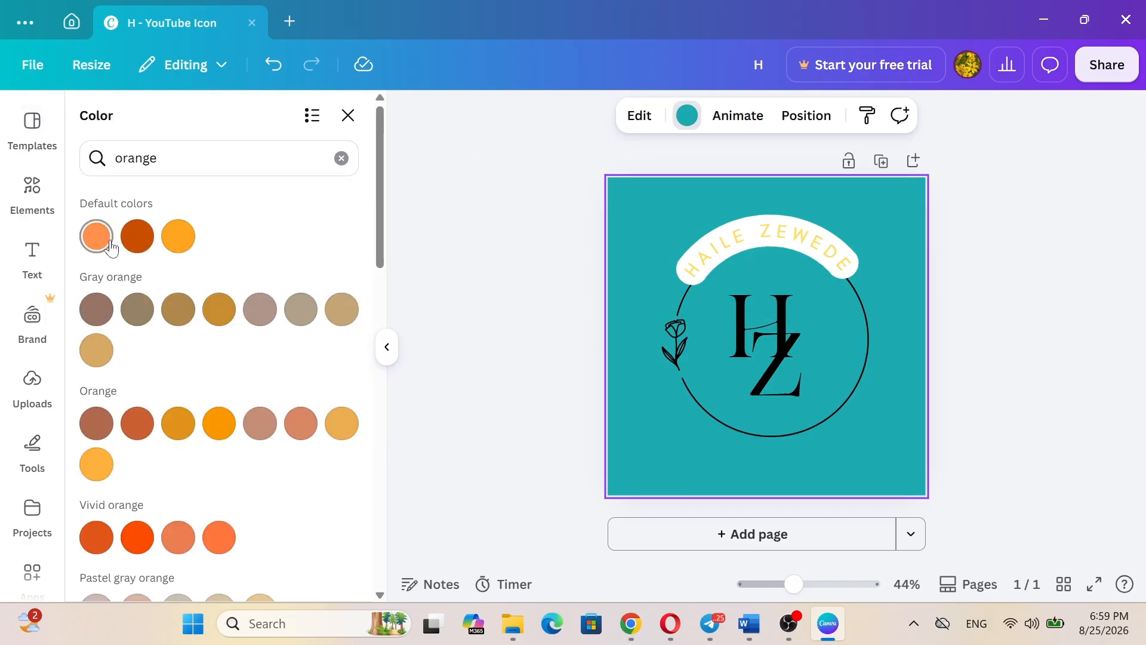
left_click(150, 239)
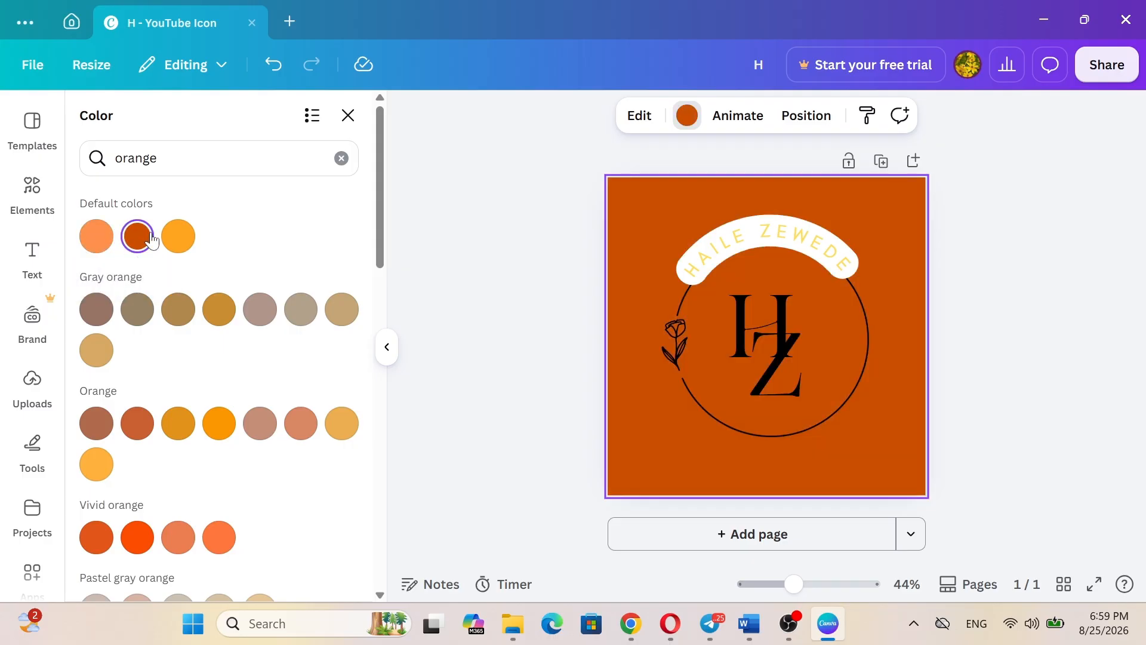
left_click(186, 241)
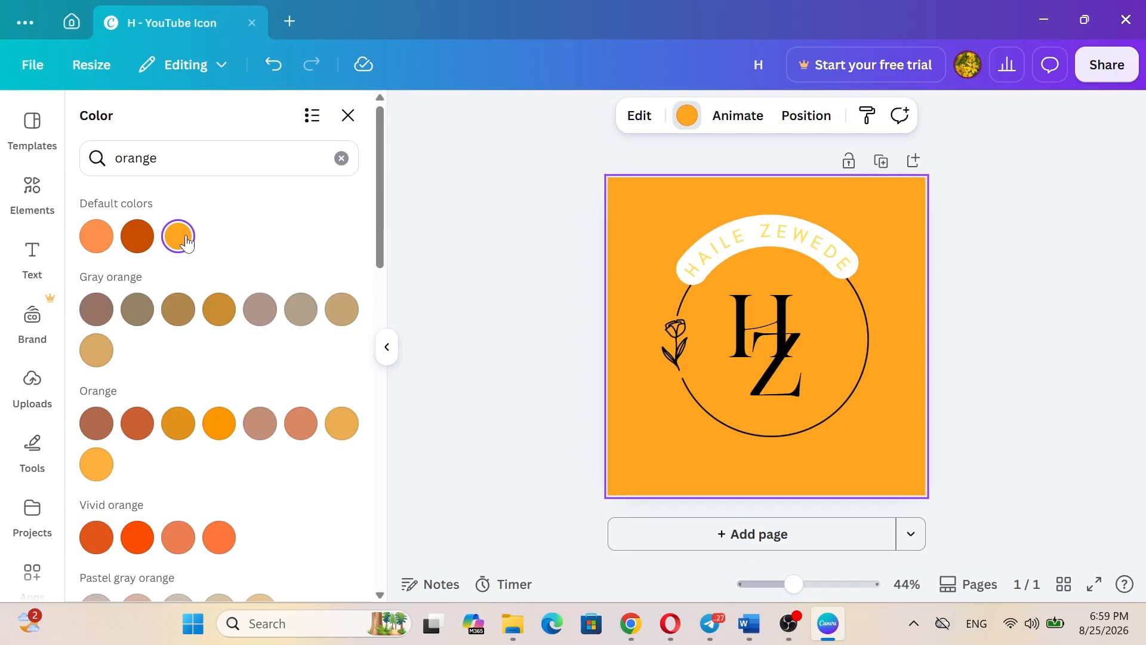
Step: Color all of the curved name's text black (#000000)
left_click(690, 263)
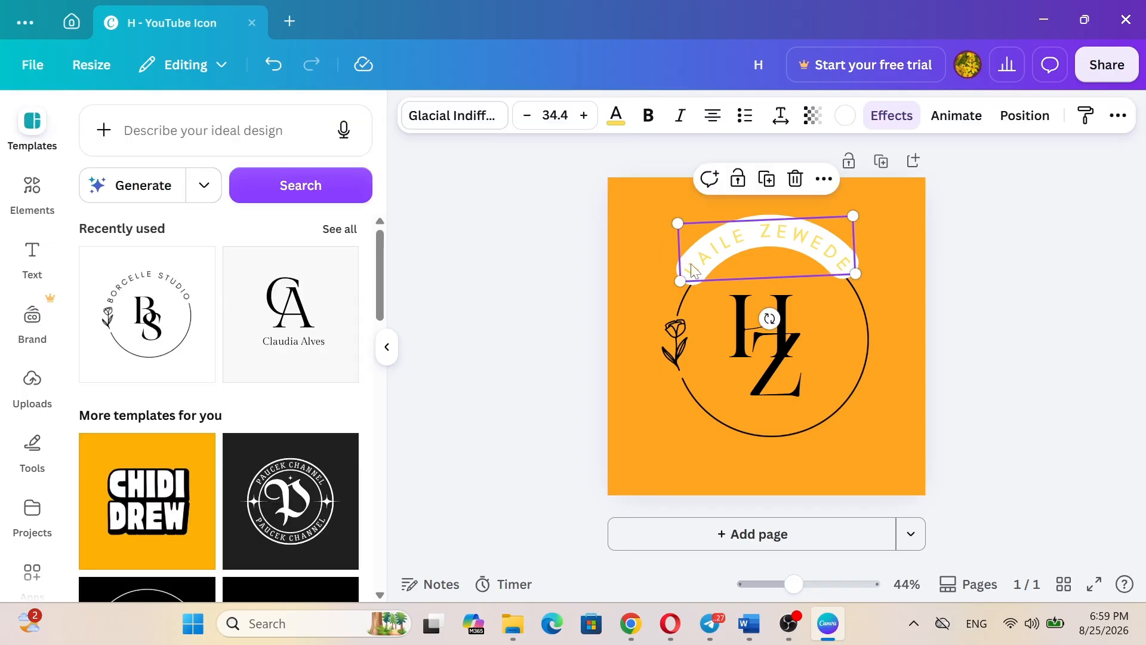
left_click(690, 263)
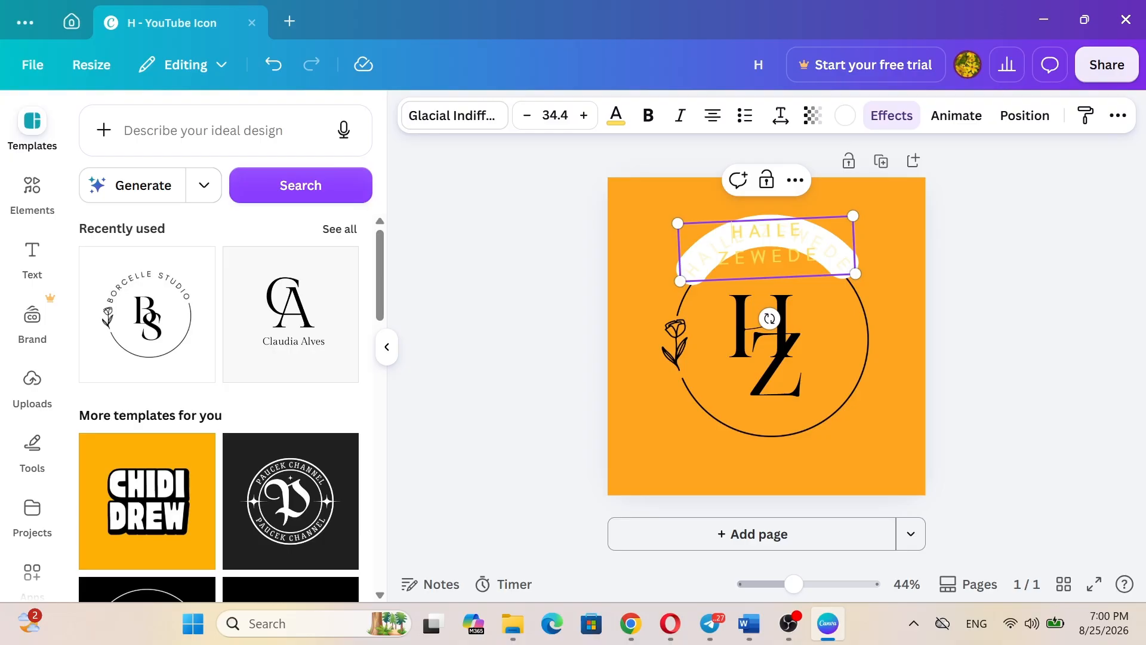
key("ctrl+a")
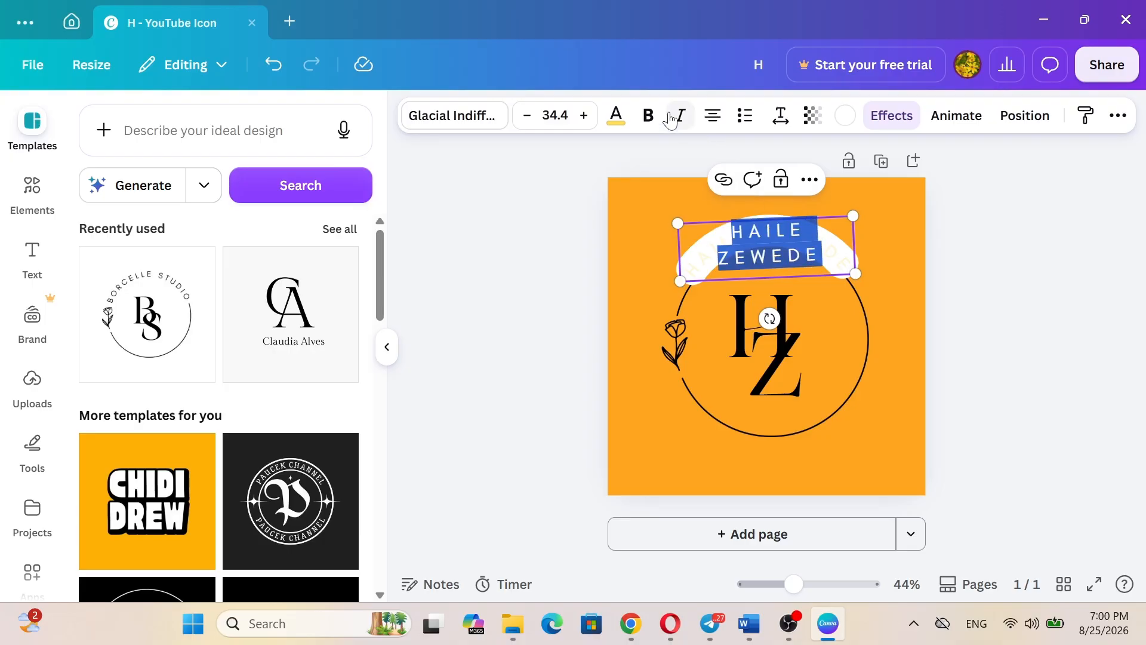
left_click(618, 120)
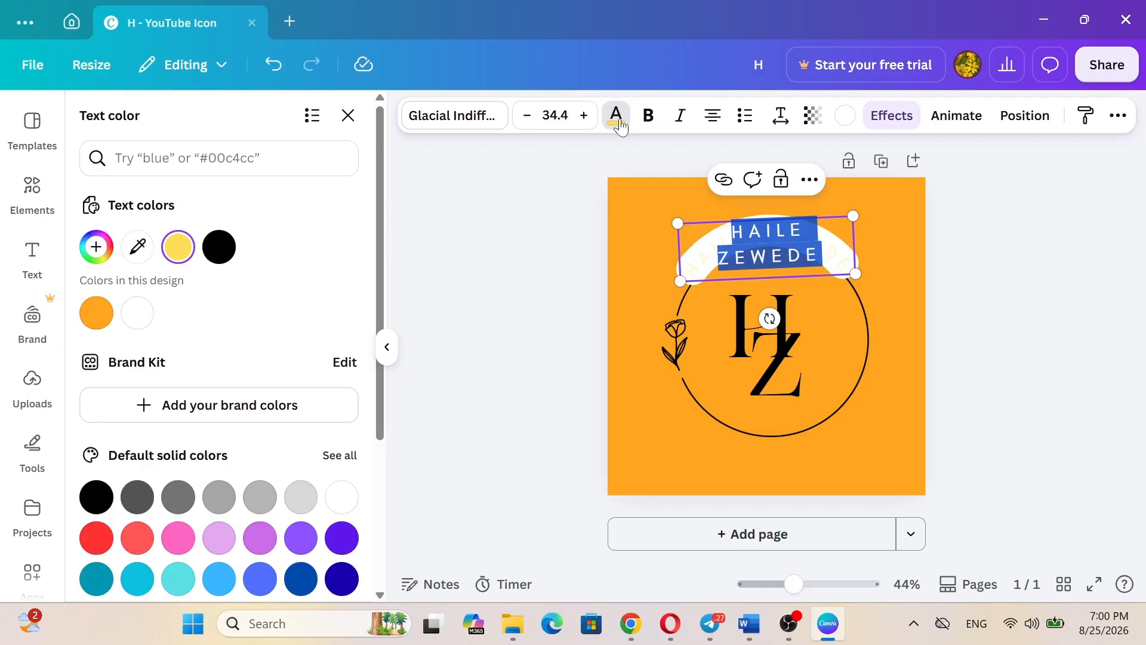
left_click(222, 247)
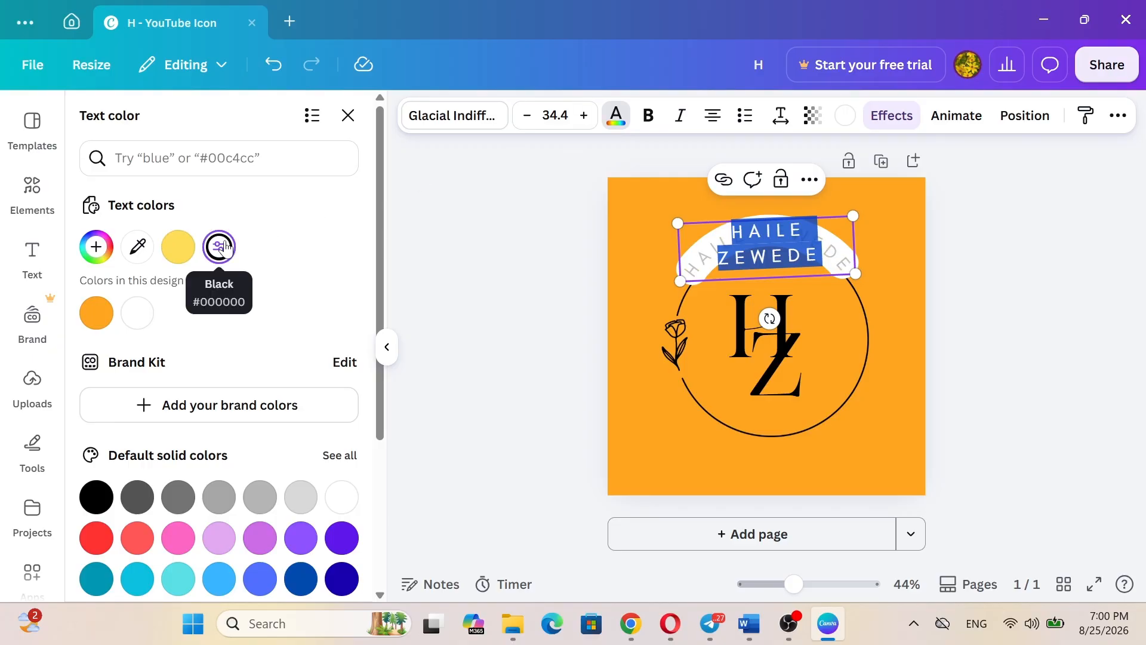
Step: Change the page background to the light orange shade from the Orange group of the "orange" color results
left_click(632, 335)
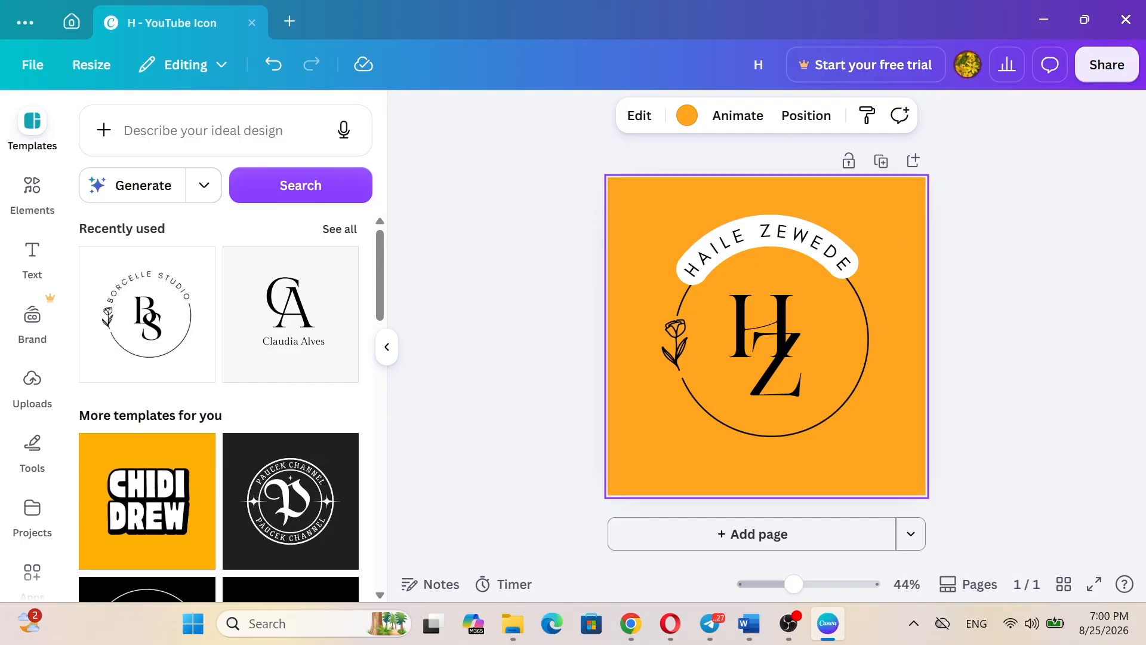
left_click(685, 117)
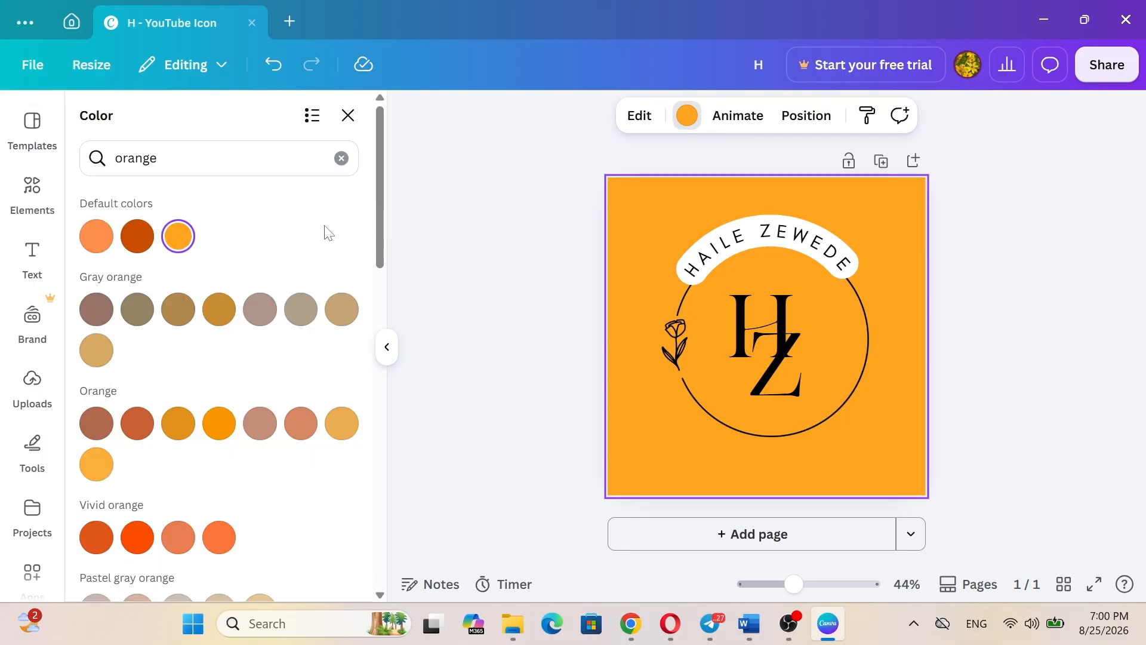
left_click(339, 324)
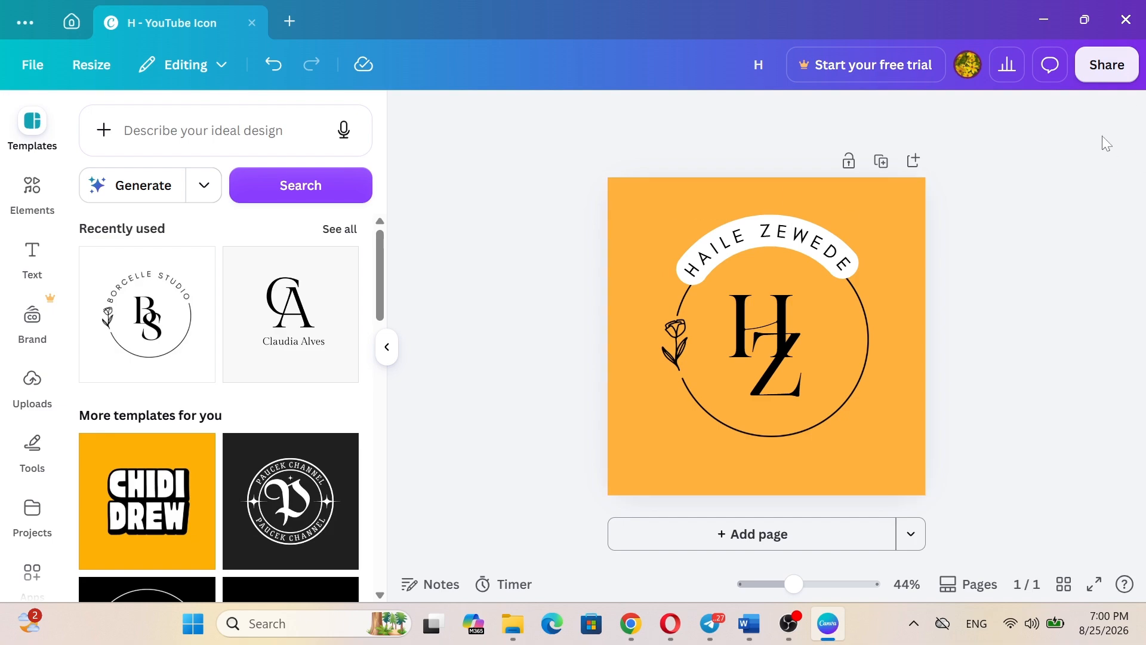
left_click(1106, 57)
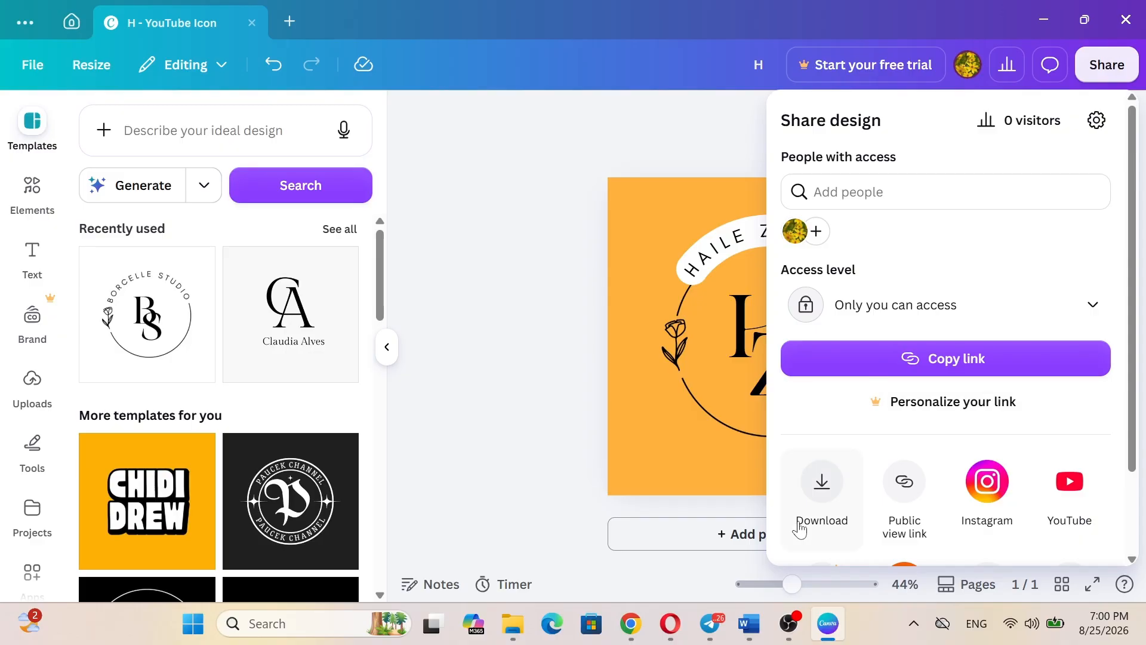
left_click(821, 483)
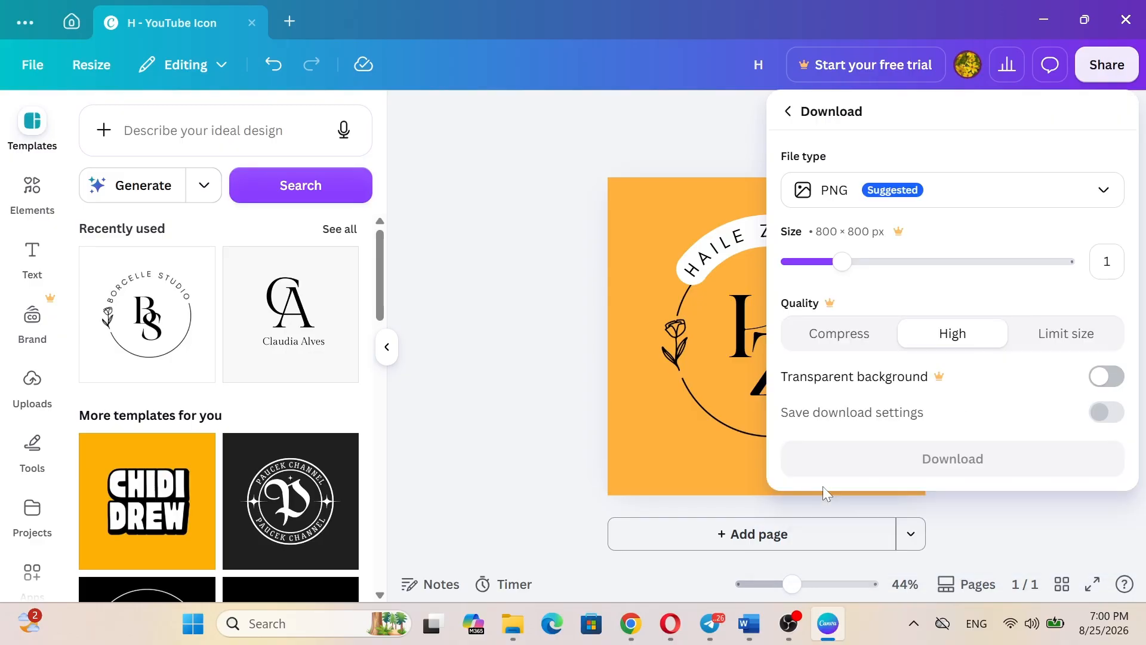
left_click(708, 127)
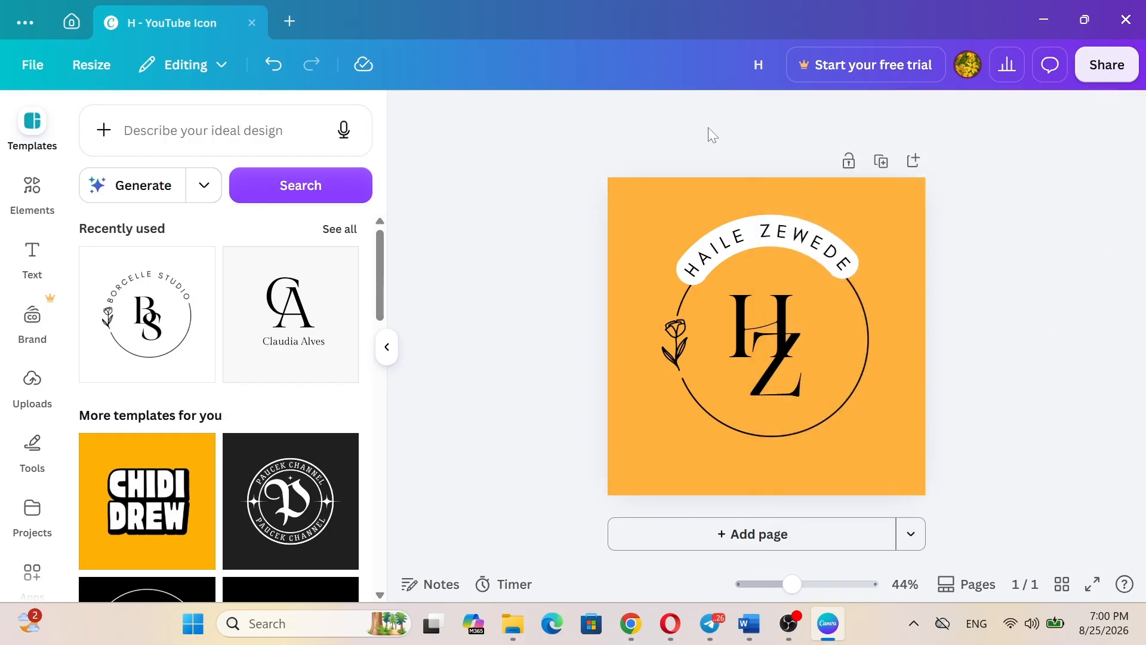
Step: Rename the design as "HZ yt logo"
left_click(758, 64)
left_click(763, 64)
type("Z")
type("yt logo")
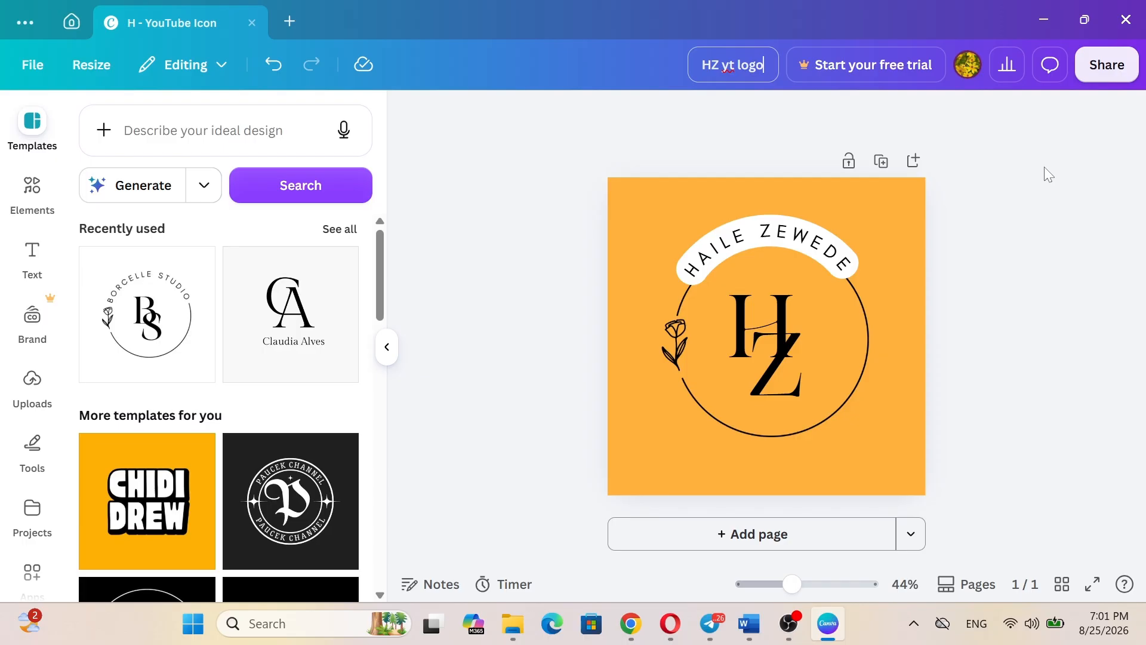
Step: Download the logo as an 800 × 800 px PNG and save it in the Downloads folder as "HZ yt logo"
left_click(1101, 67)
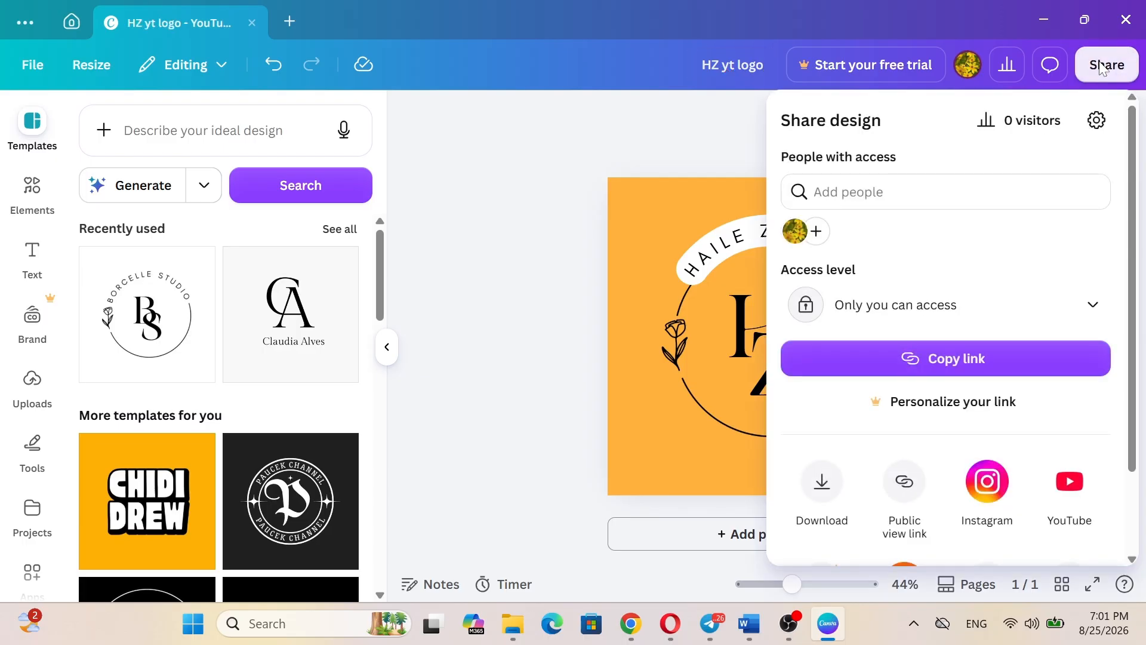
left_click(823, 514)
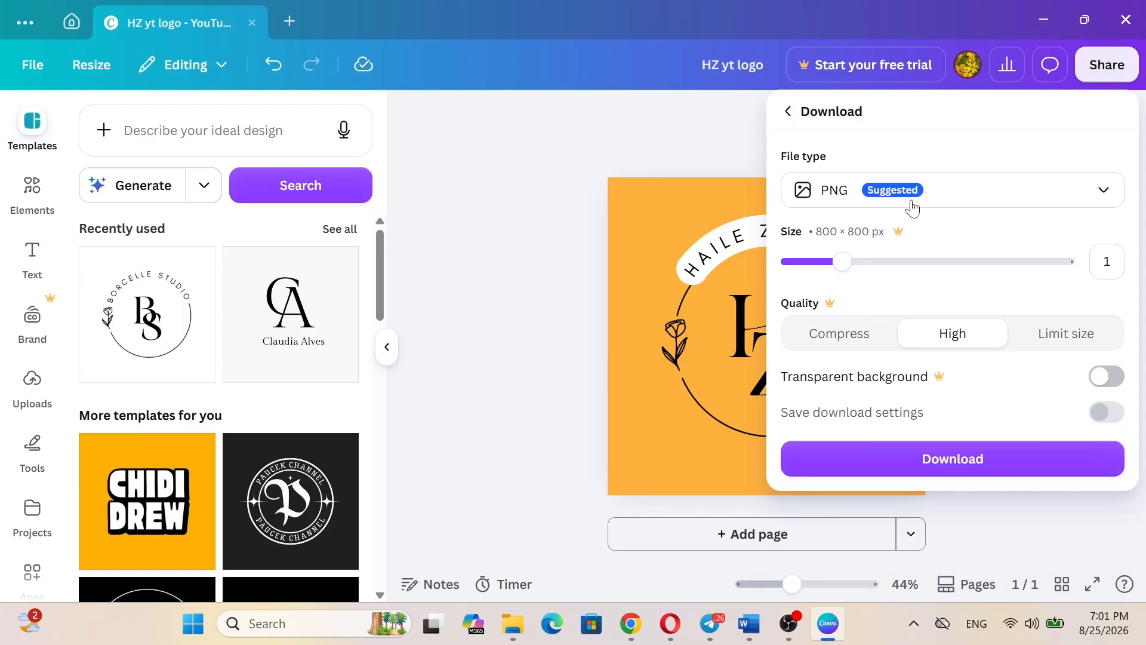
left_click(898, 458)
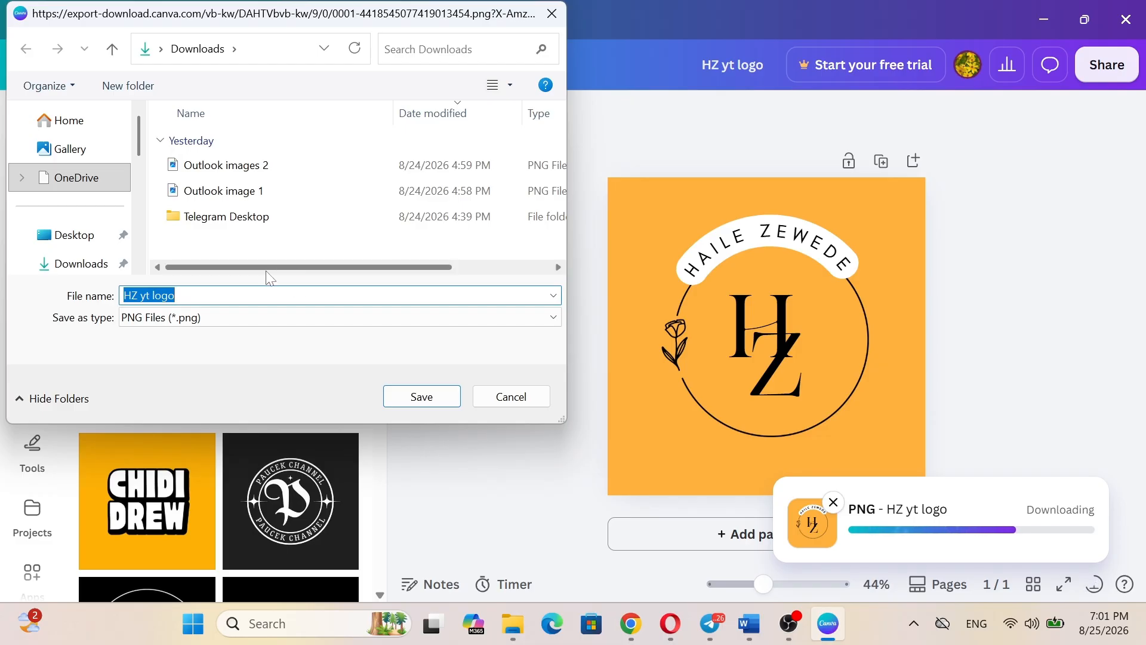
left_click(86, 263)
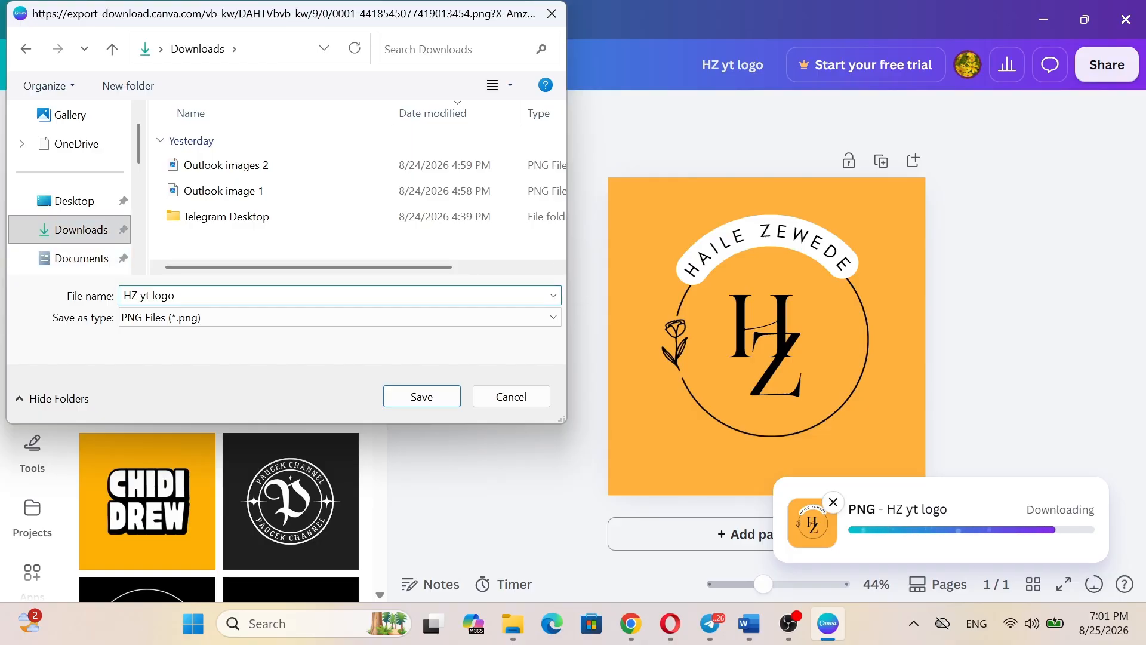
left_click(411, 397)
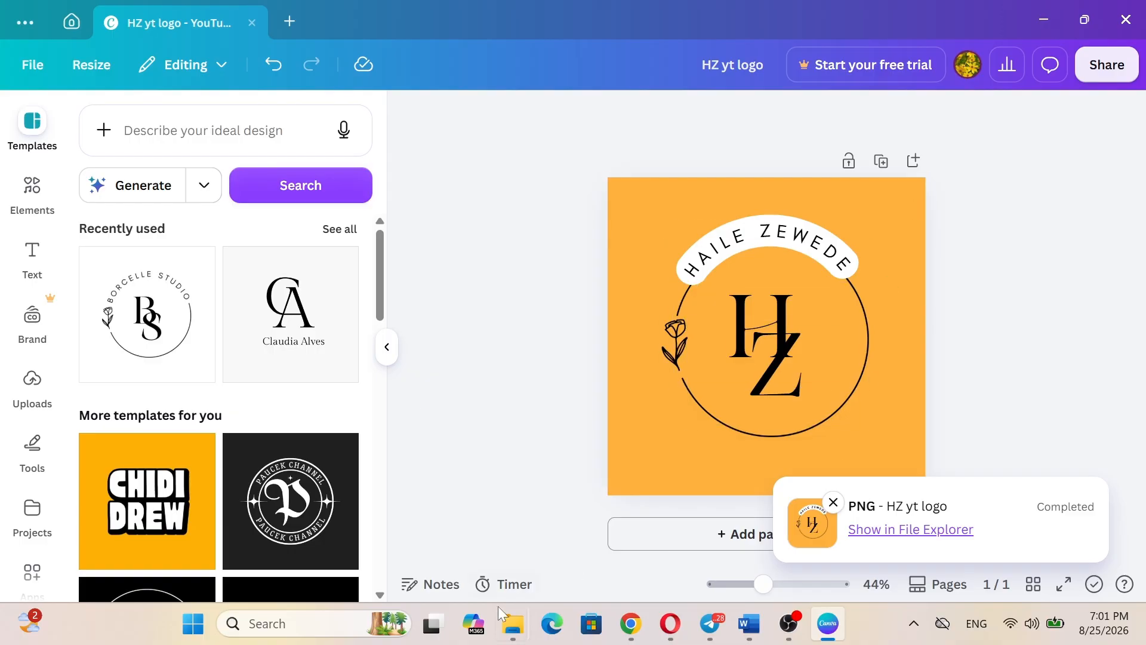
Step: Switch to File Explorer, view HZ yt logo from Downloads with Photos set to always open PNG files, and return to Canva
mouse_move(506, 622)
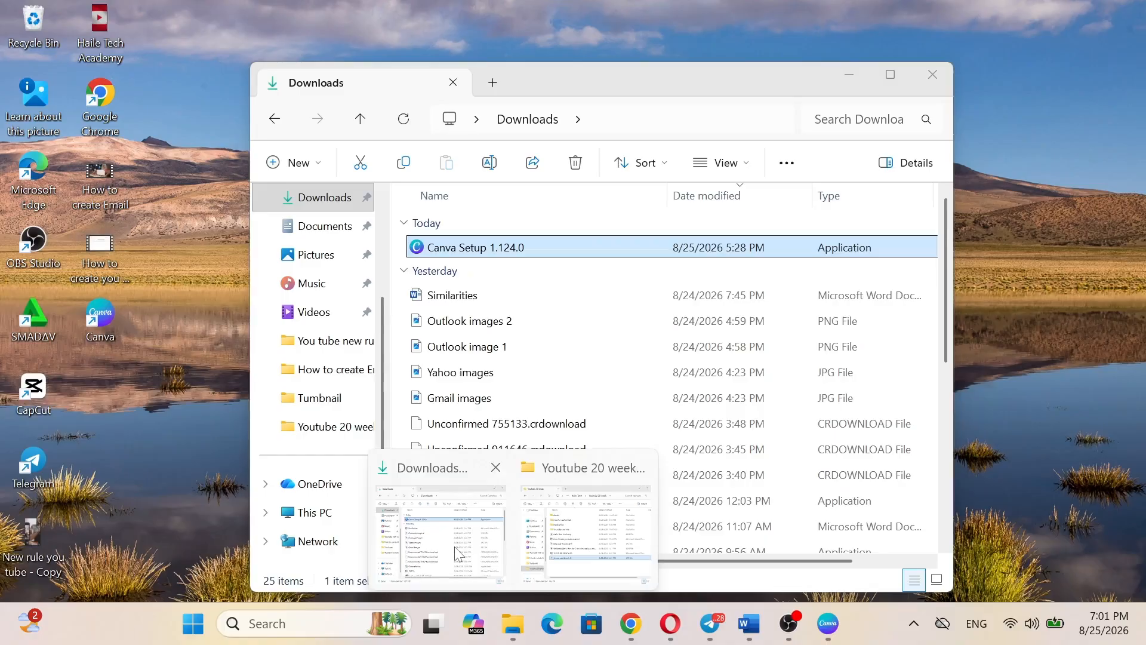
left_click(465, 566)
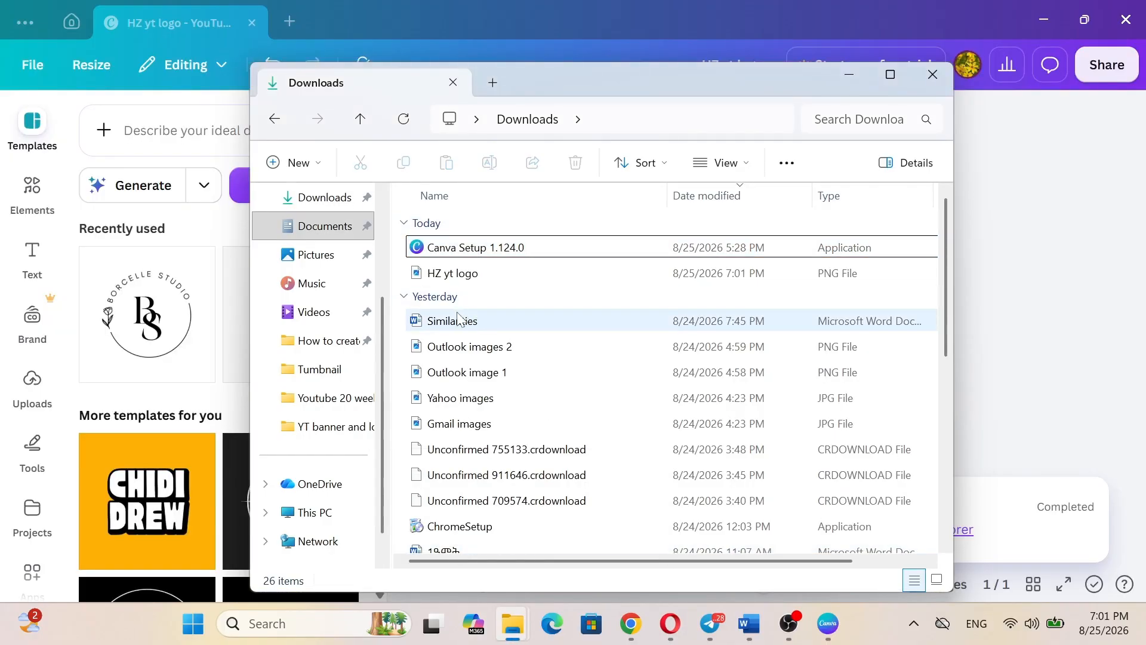
left_click(434, 276)
double_click(435, 275)
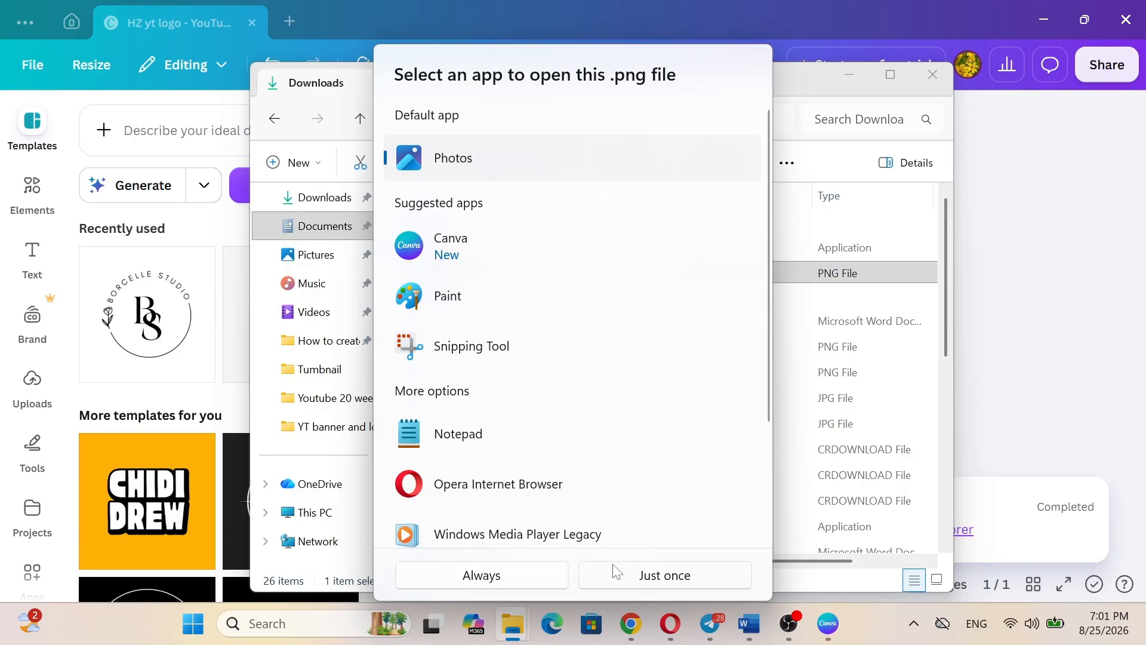
left_click(506, 575)
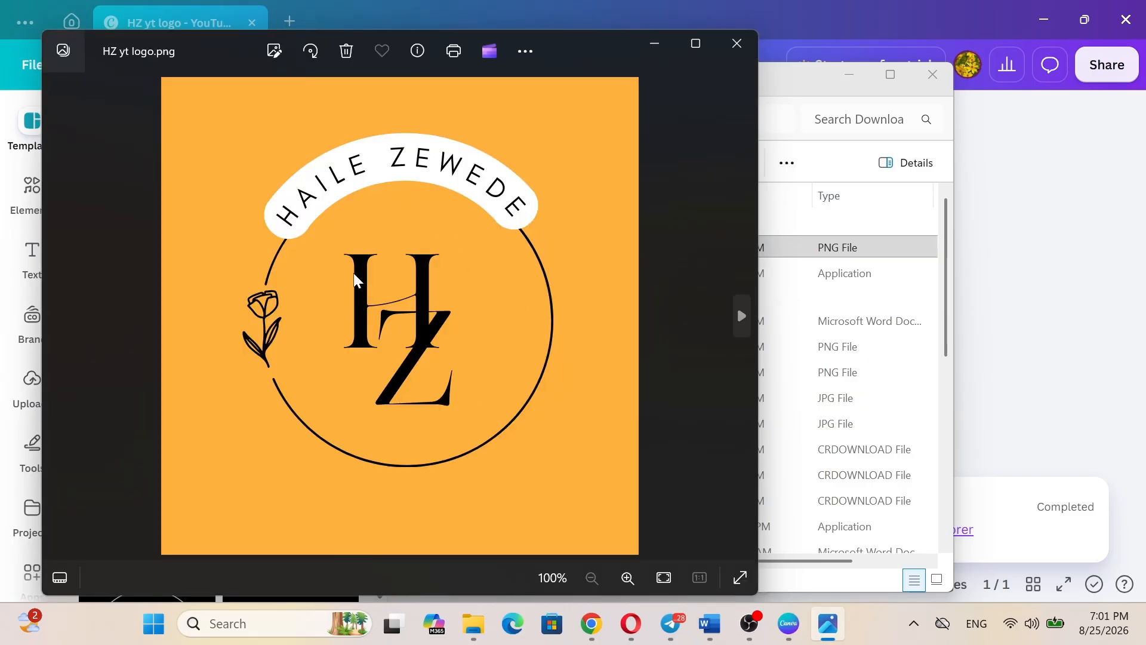
left_click(734, 46)
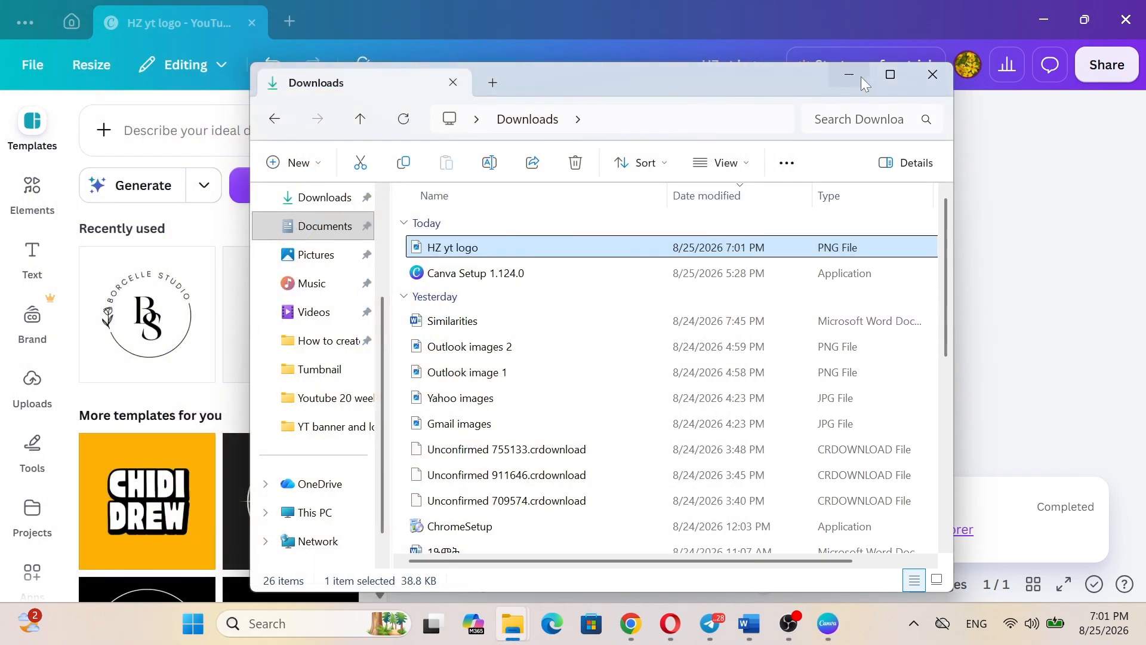
left_click(857, 75)
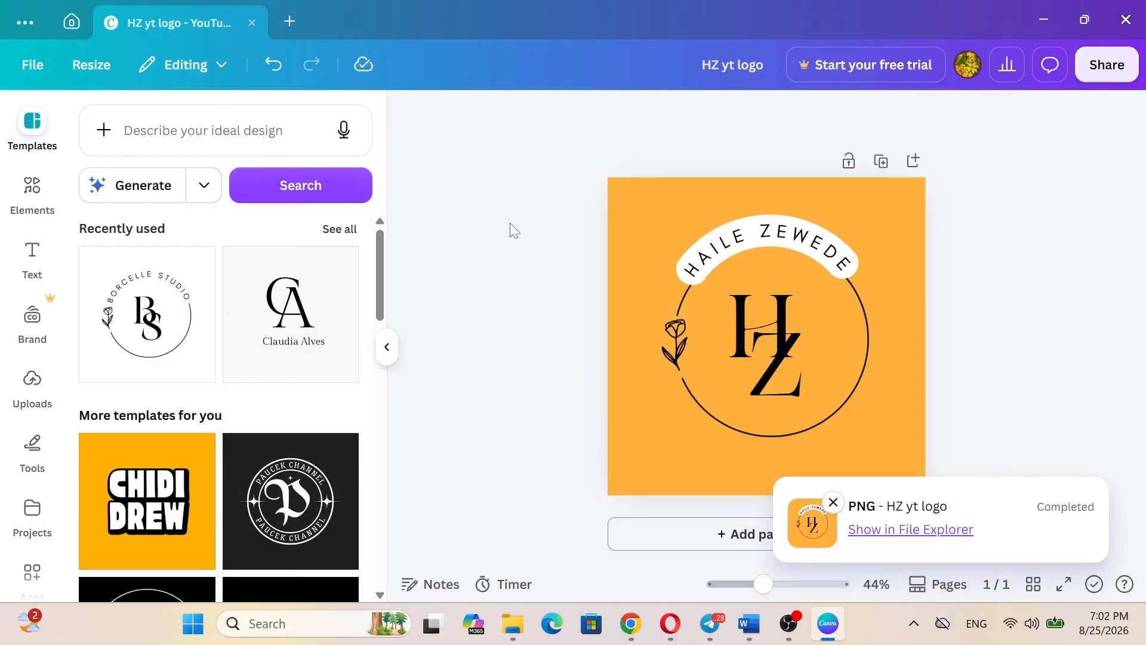
Step: Search the new design types for "you" and create a blank YouTube Banner design
left_click(289, 21)
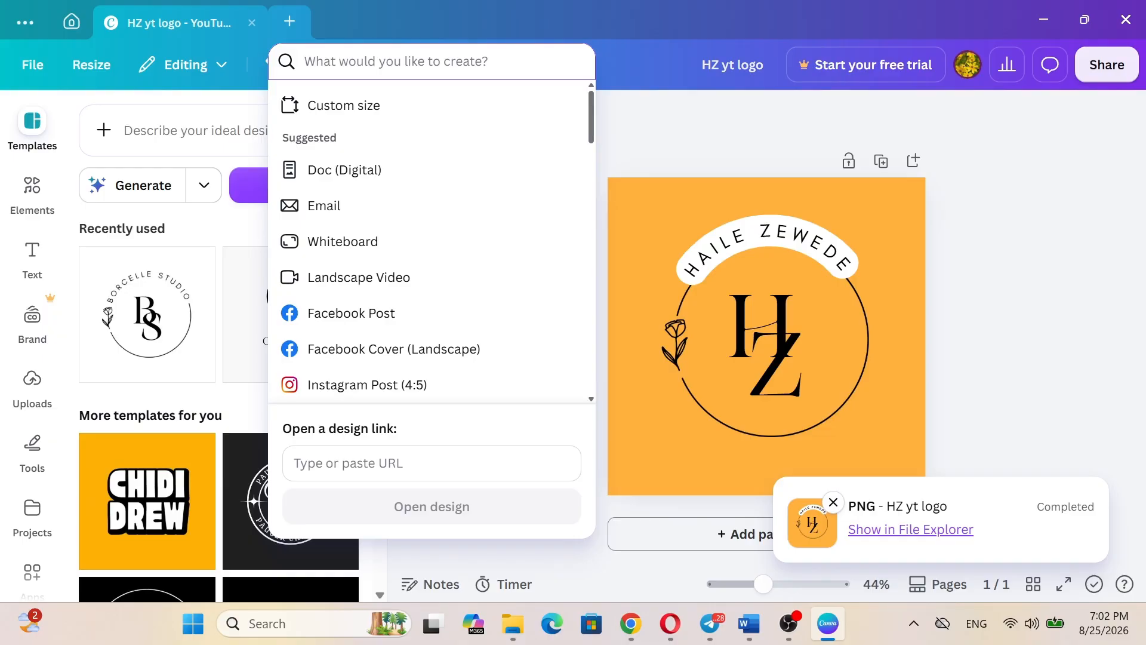
type("you")
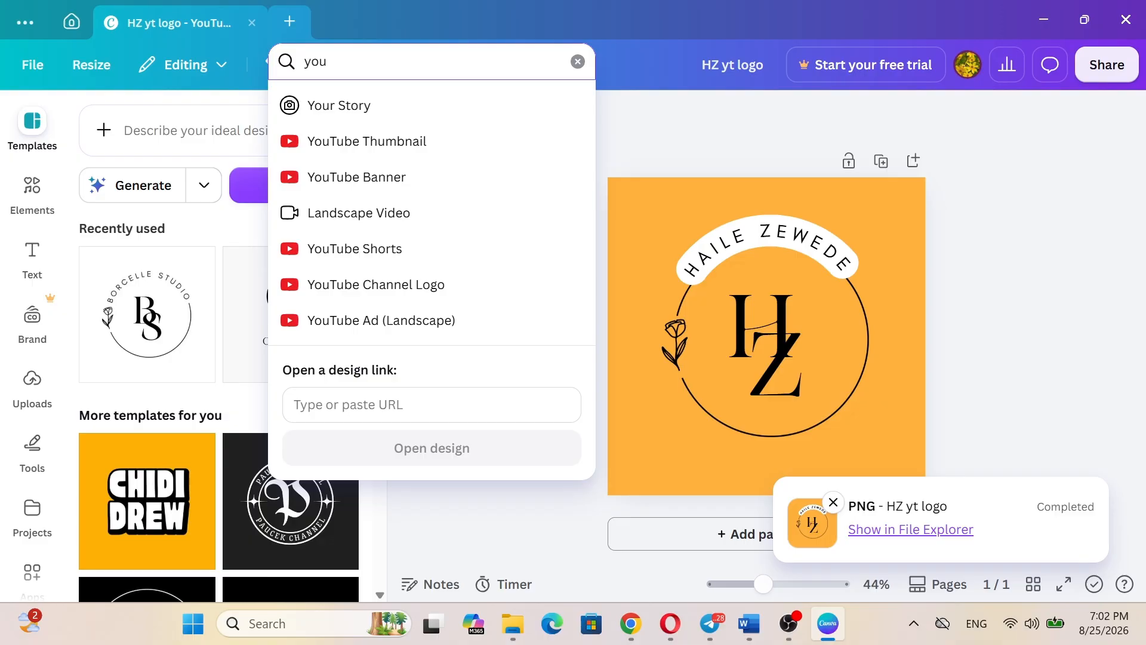
left_click(366, 179)
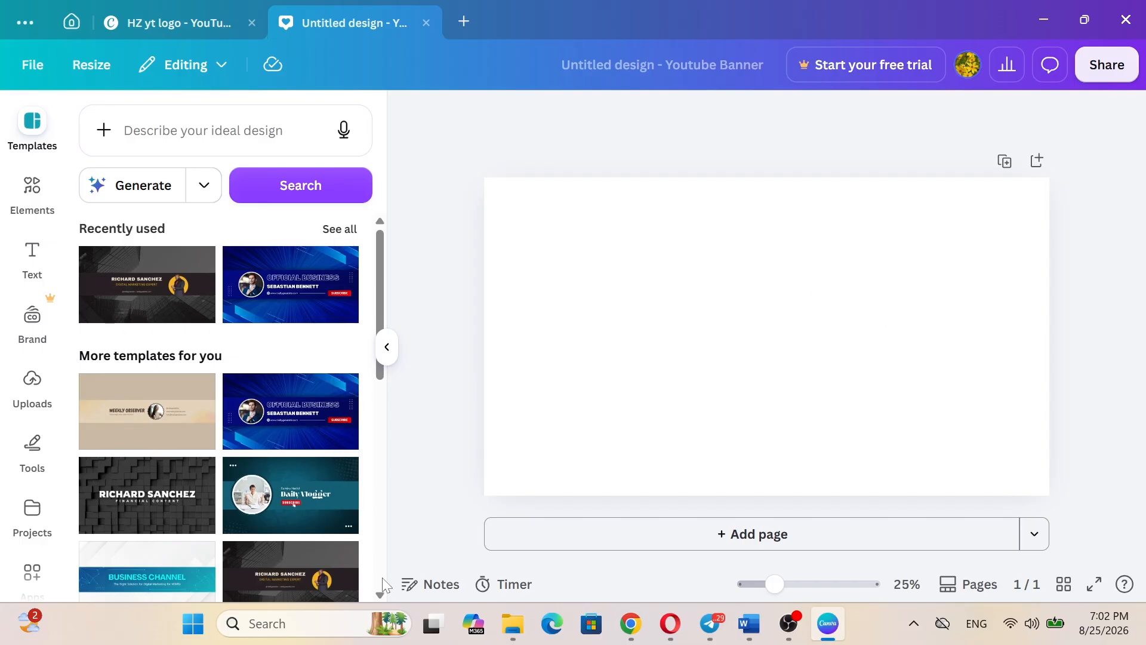
Step: Browse the suggested YouTube banner templates and search the templates for "banner safe area"
scroll(377, 593, "down", 6)
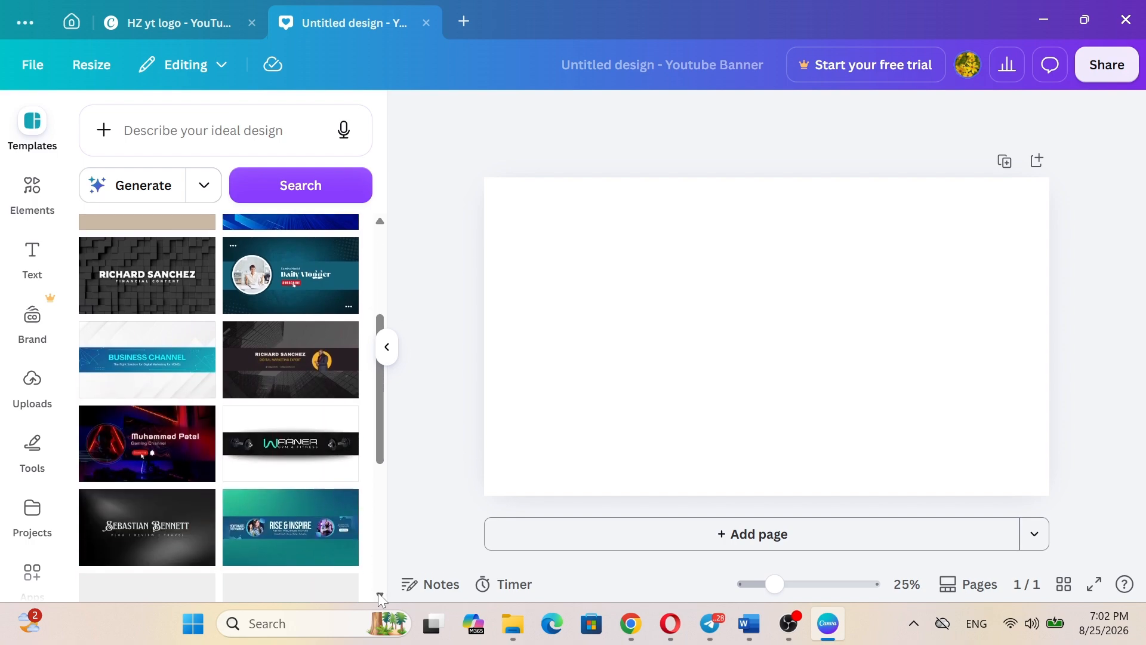
scroll(380, 595, "down", 3)
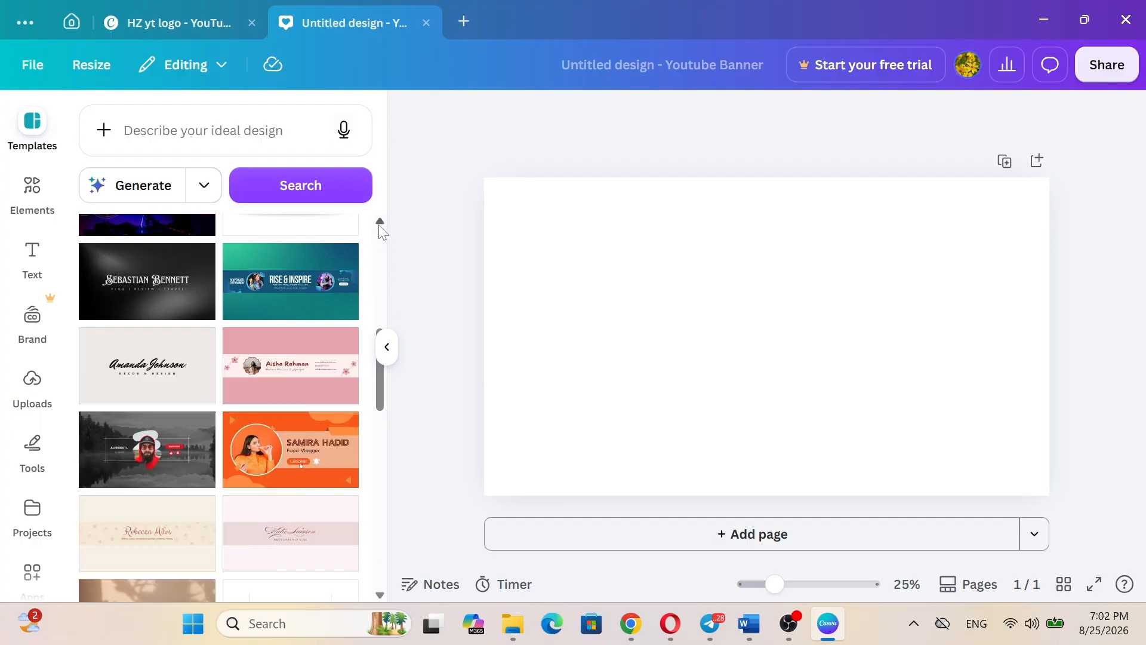
scroll(380, 230, "up", 10)
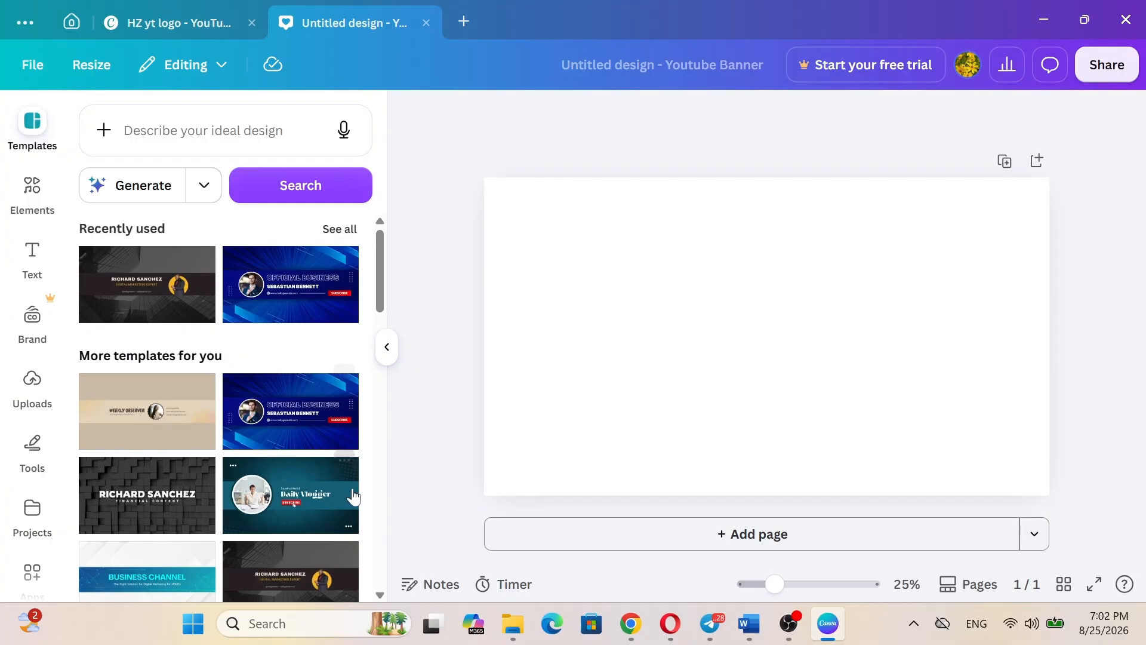
scroll(377, 600, "down", 2)
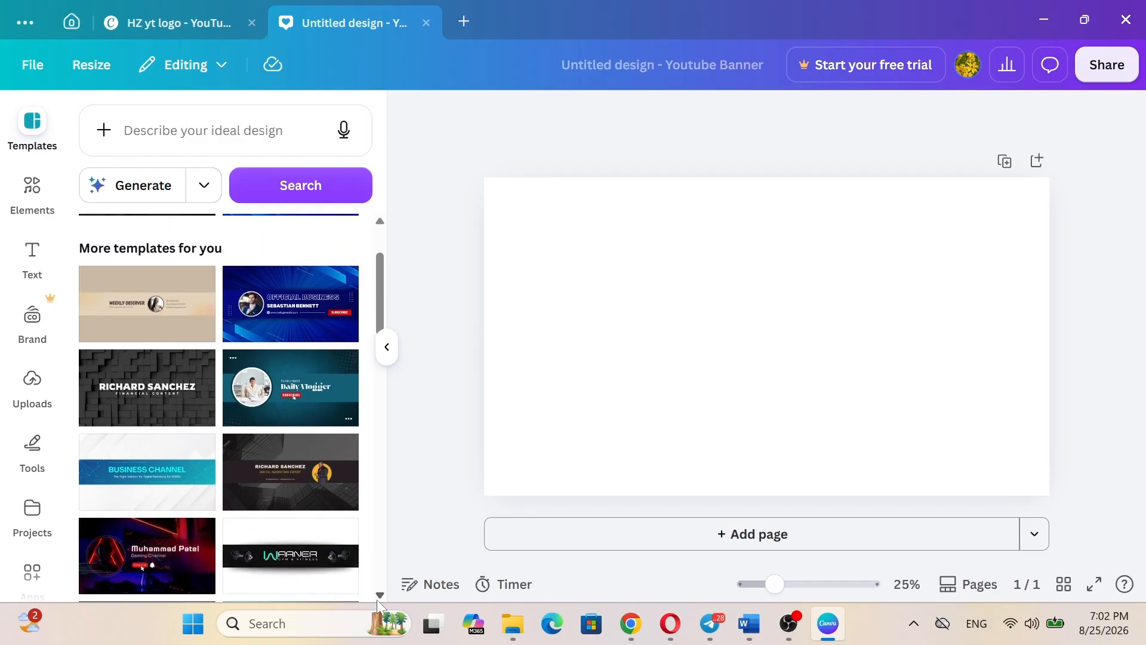
left_click(181, 143)
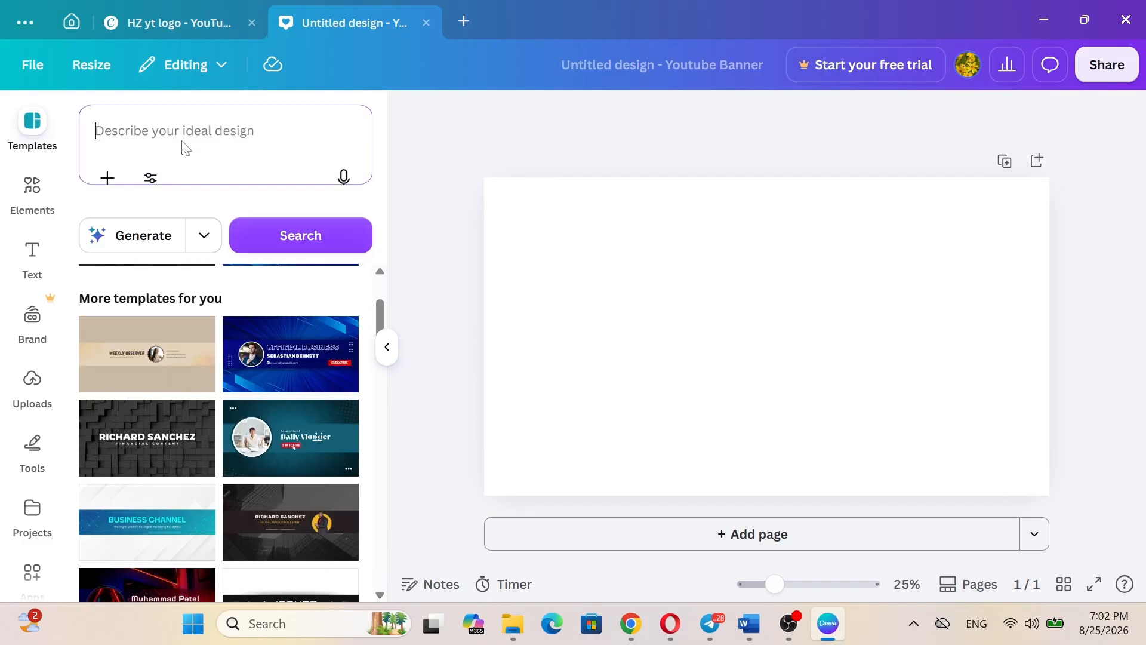
type("ba")
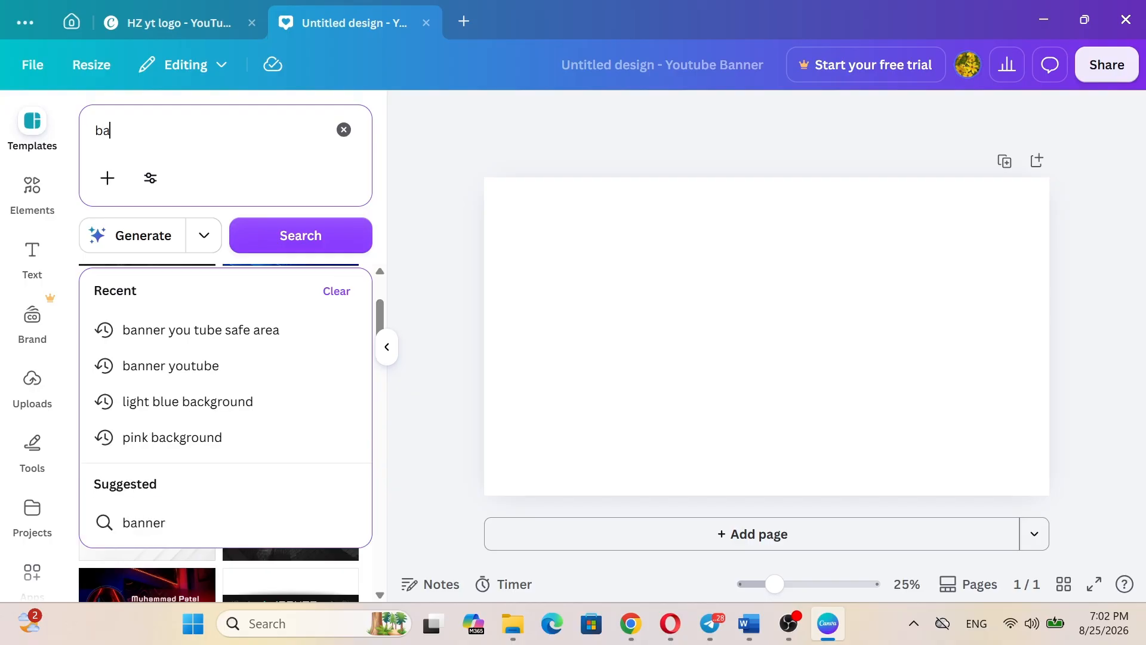
type("nner ")
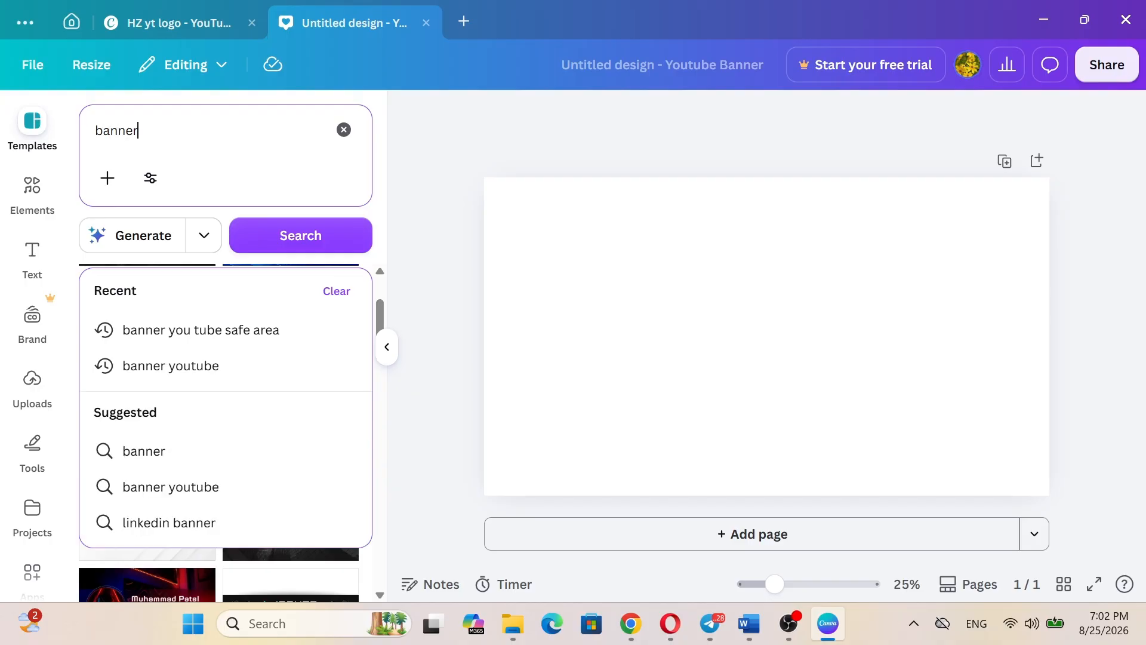
type("sa")
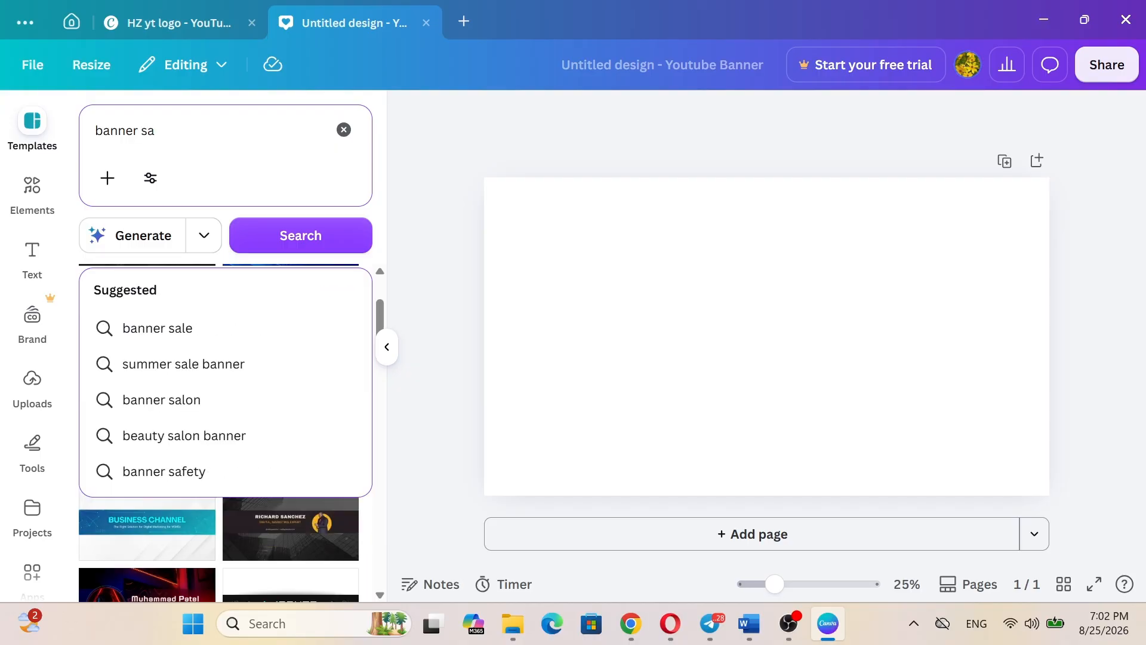
type("fe a")
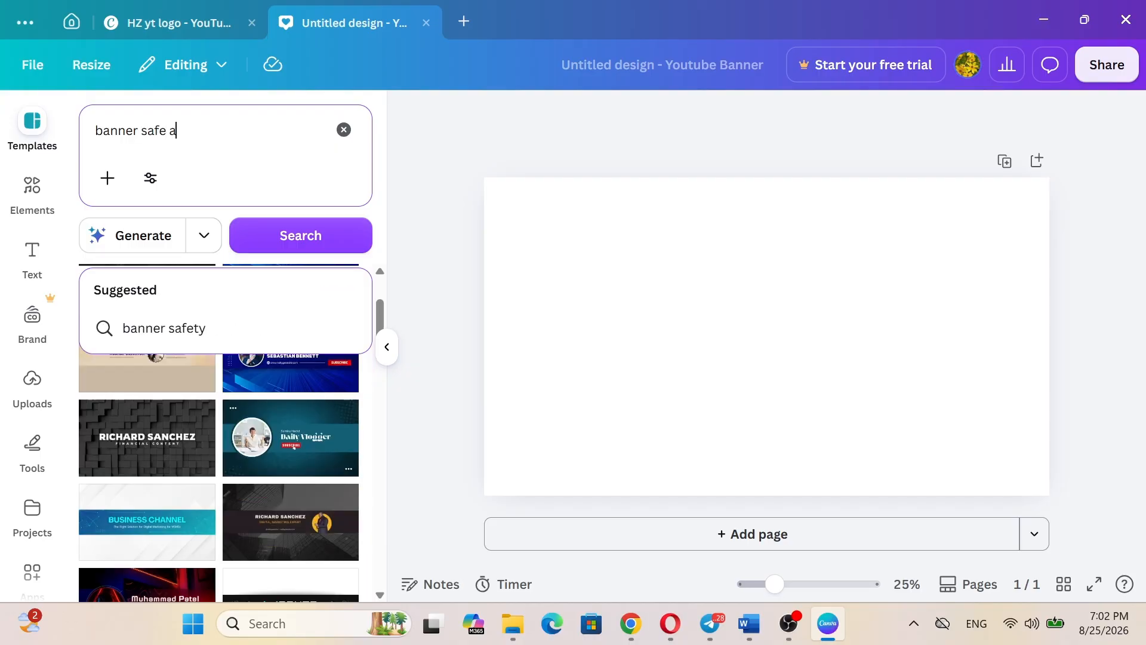
type("rea")
key("Return")
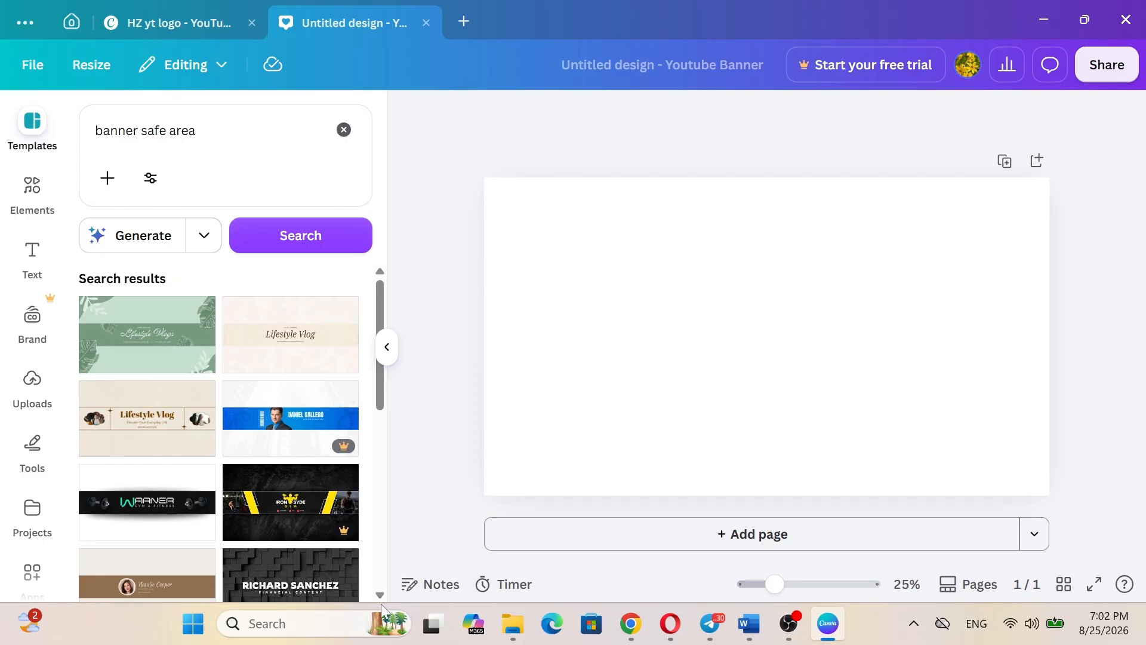
Step: Look through the "banner safe area" template results for a suitable banner layout
scroll(381, 591, "down", 5)
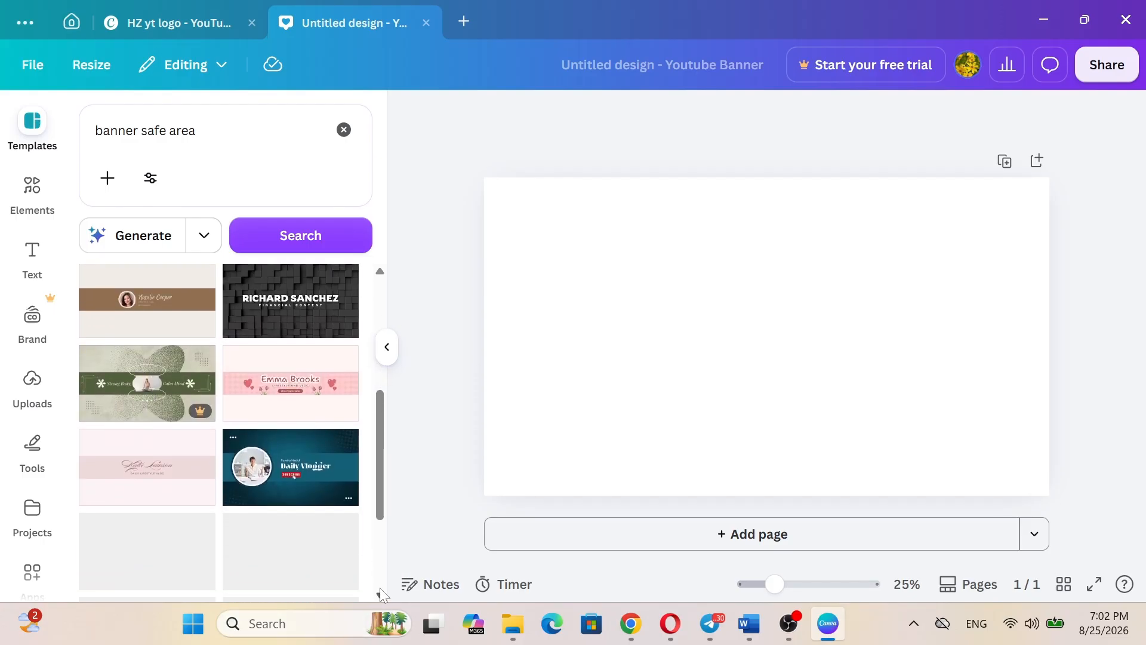
scroll(379, 587, "down", 3)
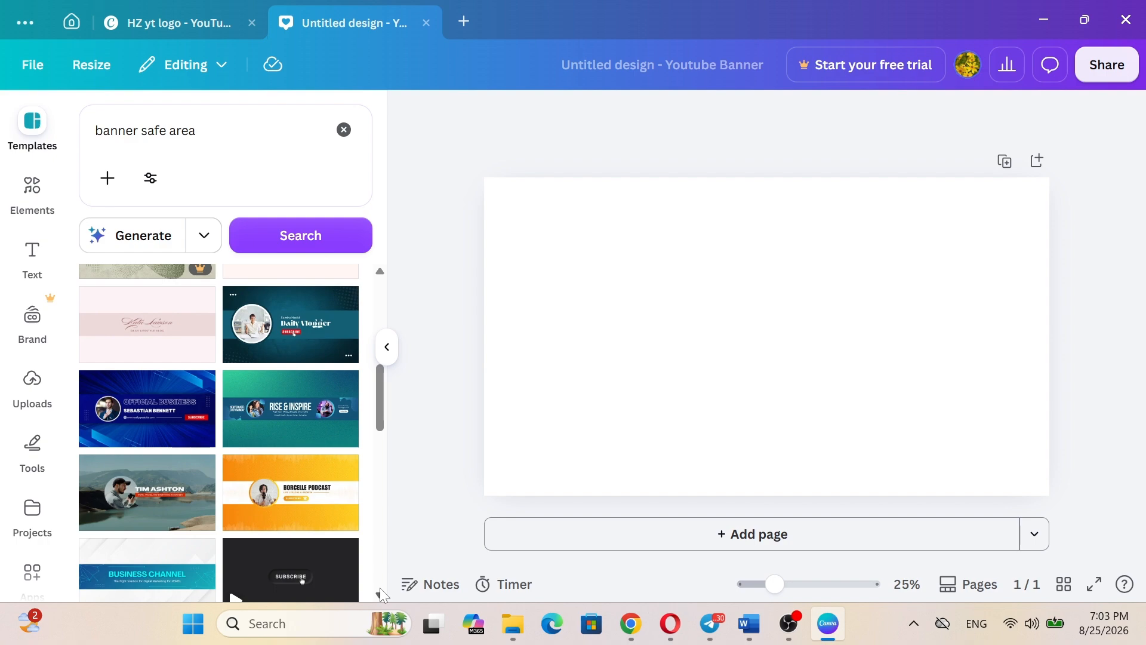
scroll(380, 587, "down", 3)
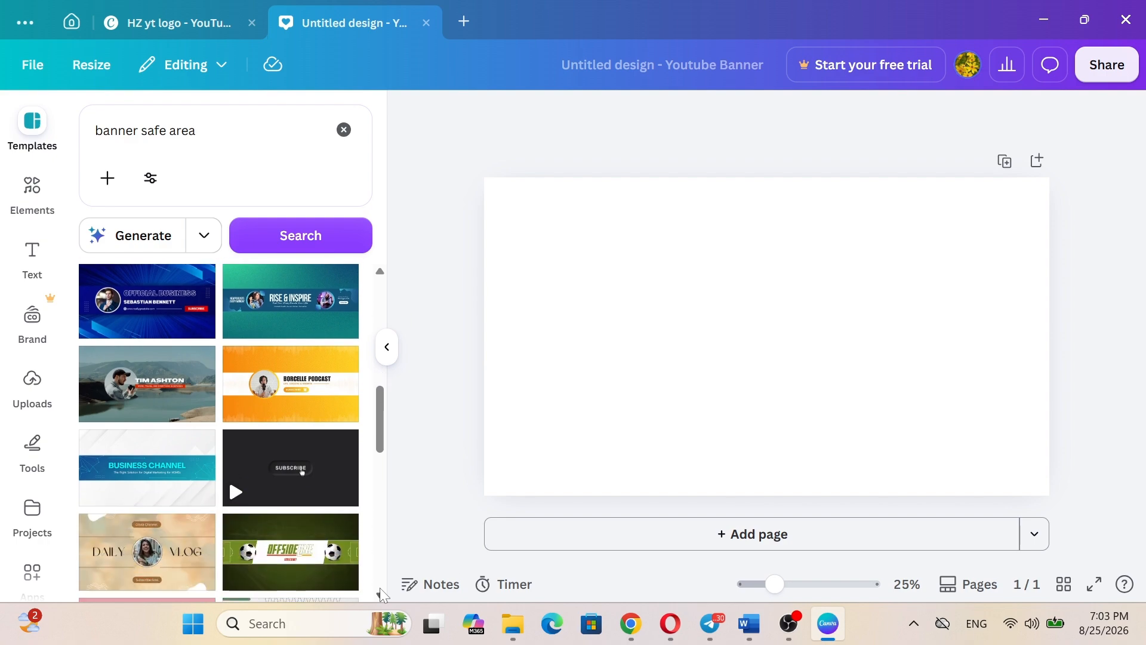
scroll(379, 587, "down", 3)
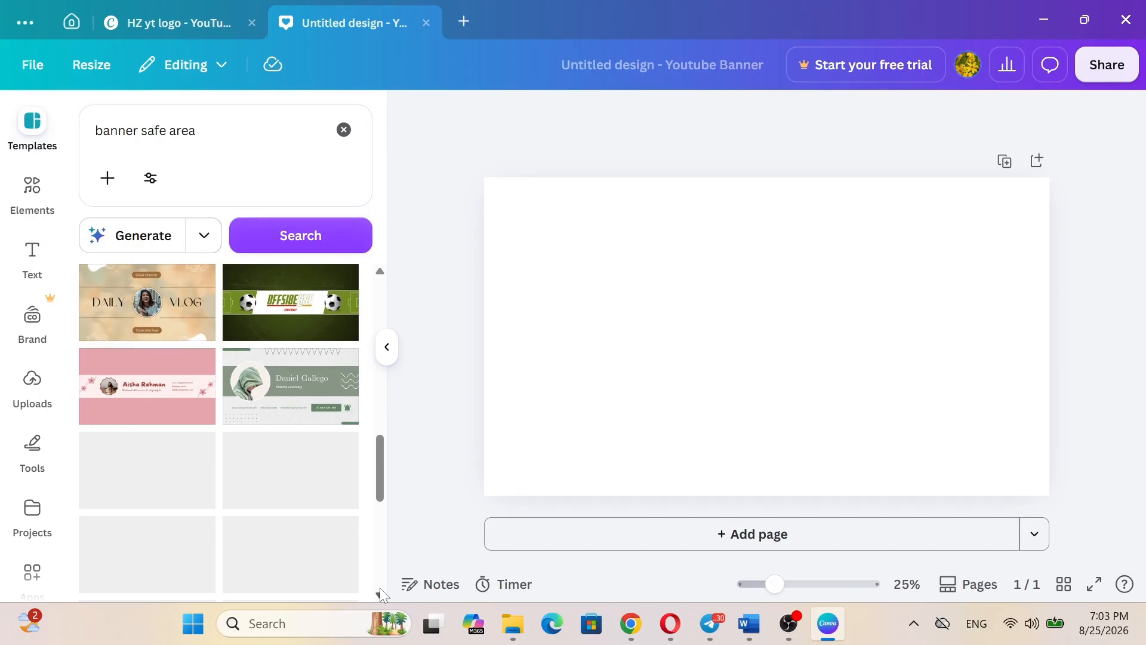
scroll(380, 587, "down", 4)
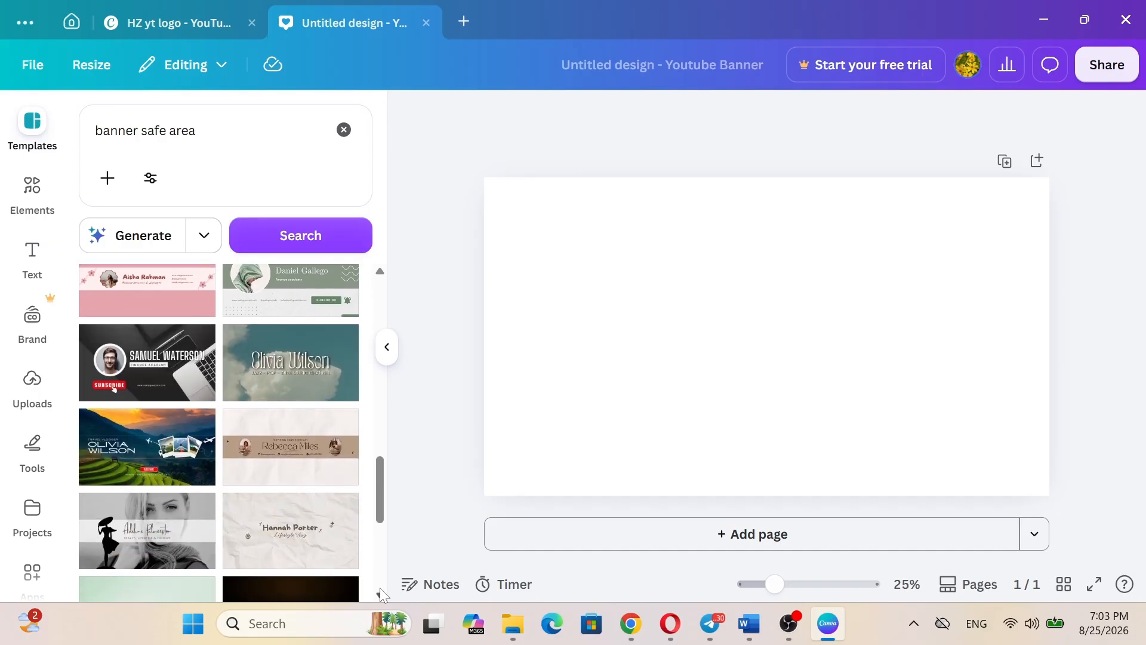
scroll(380, 587, "down", 2)
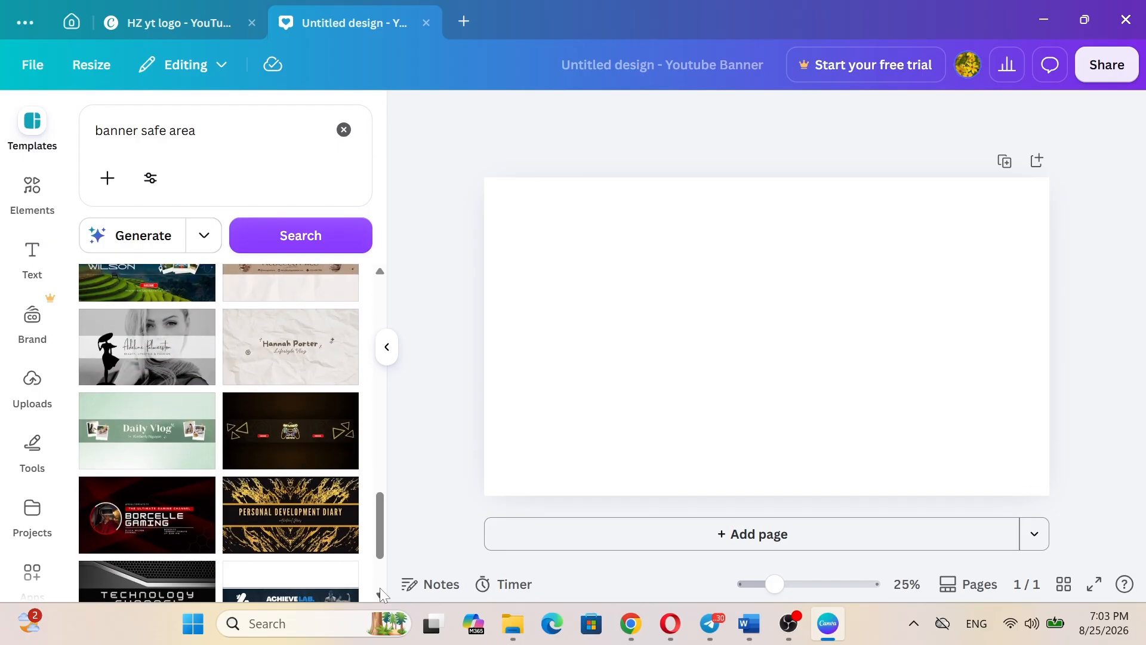
scroll(380, 587, "down", 4)
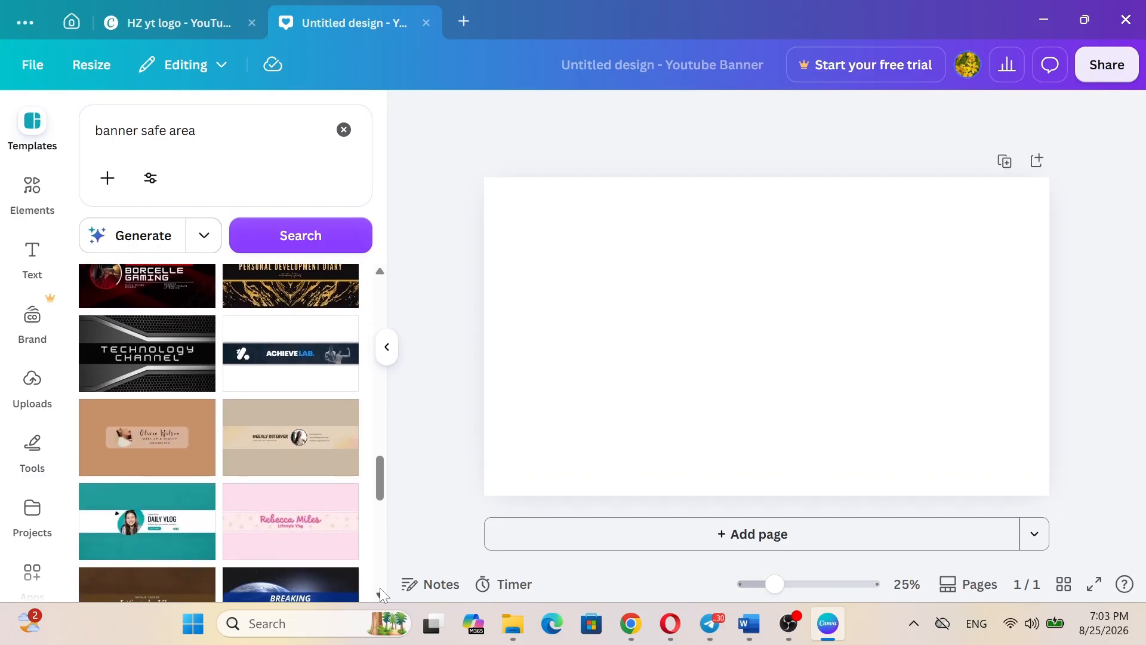
scroll(379, 587, "down", 5)
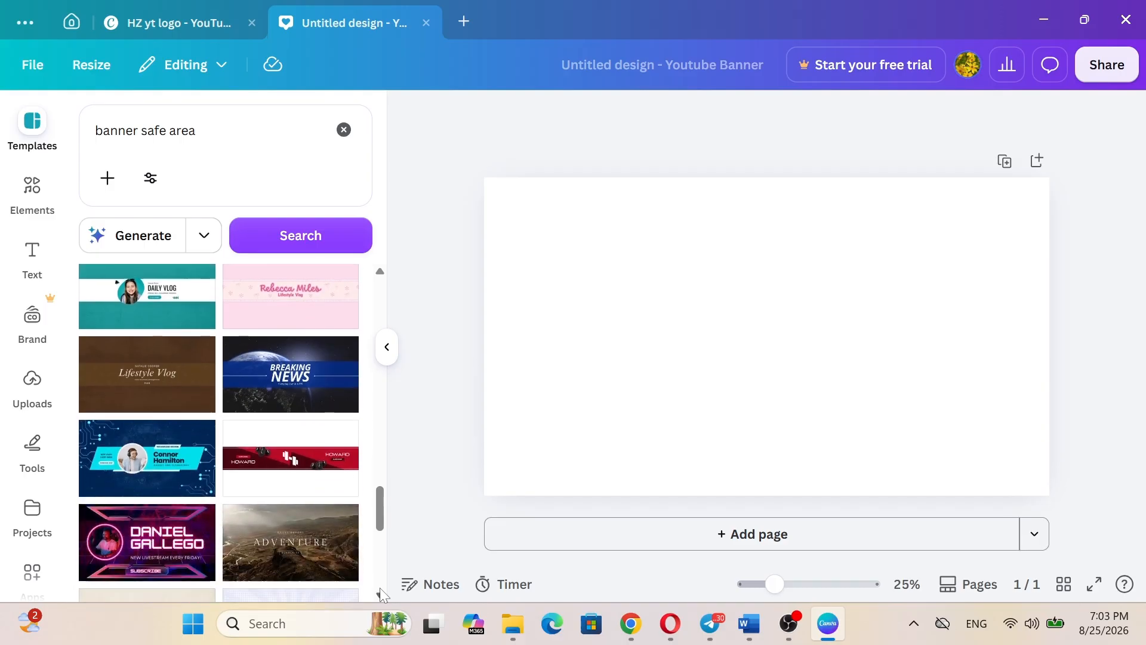
scroll(380, 587, "down", 4)
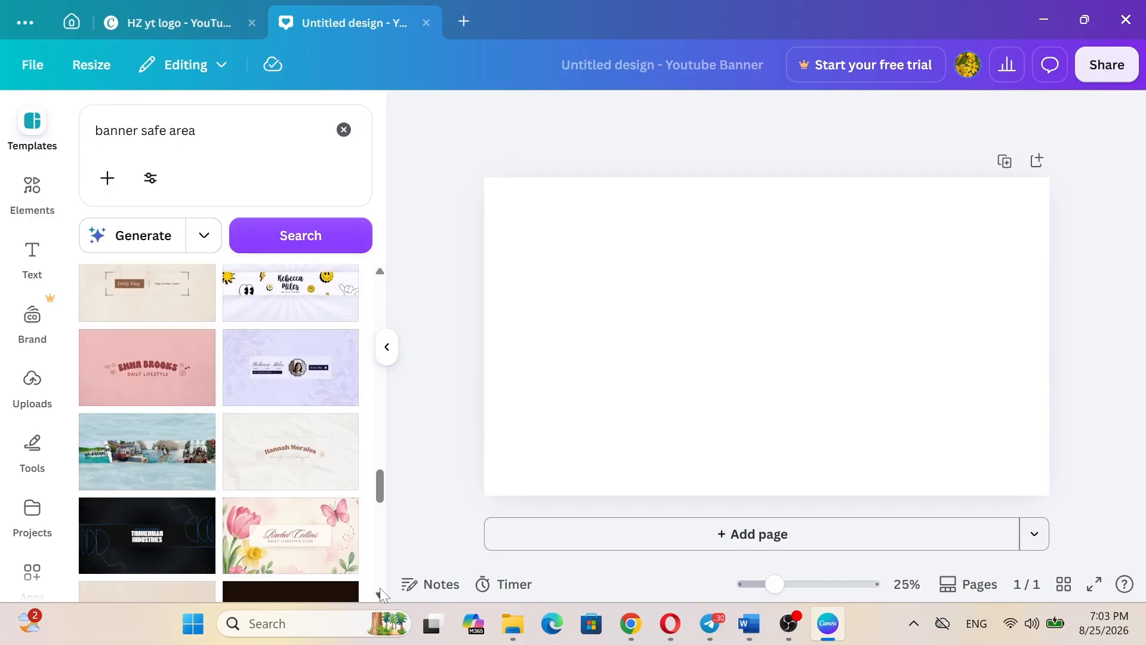
scroll(379, 587, "down", 4)
scroll(379, 588, "down", 3)
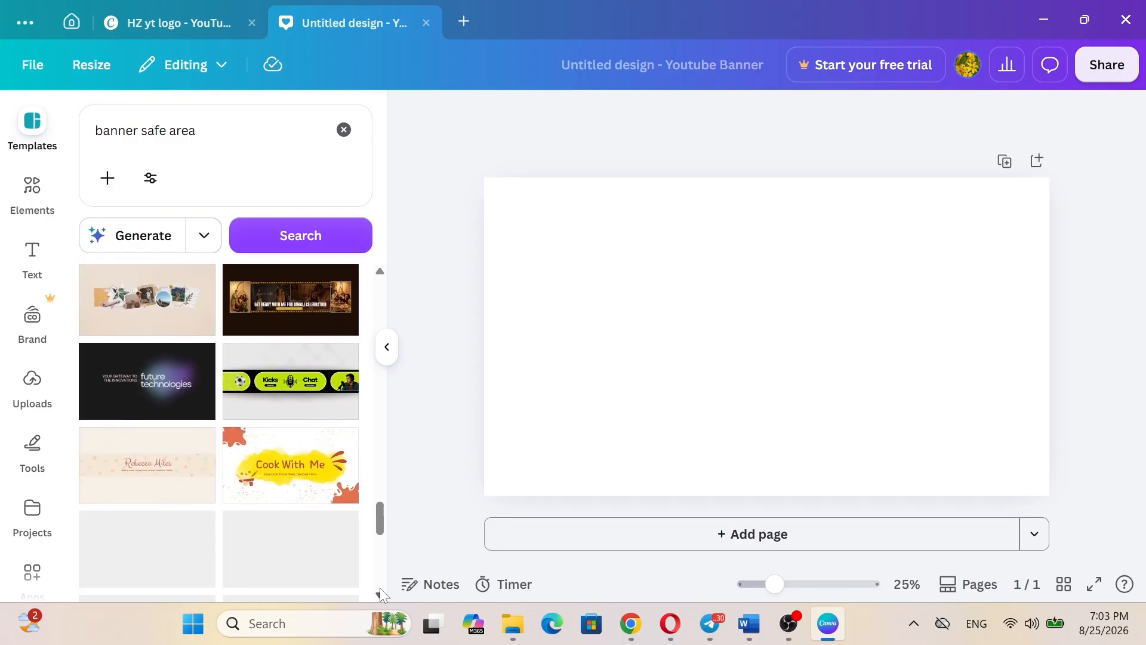
scroll(380, 587, "down", 4)
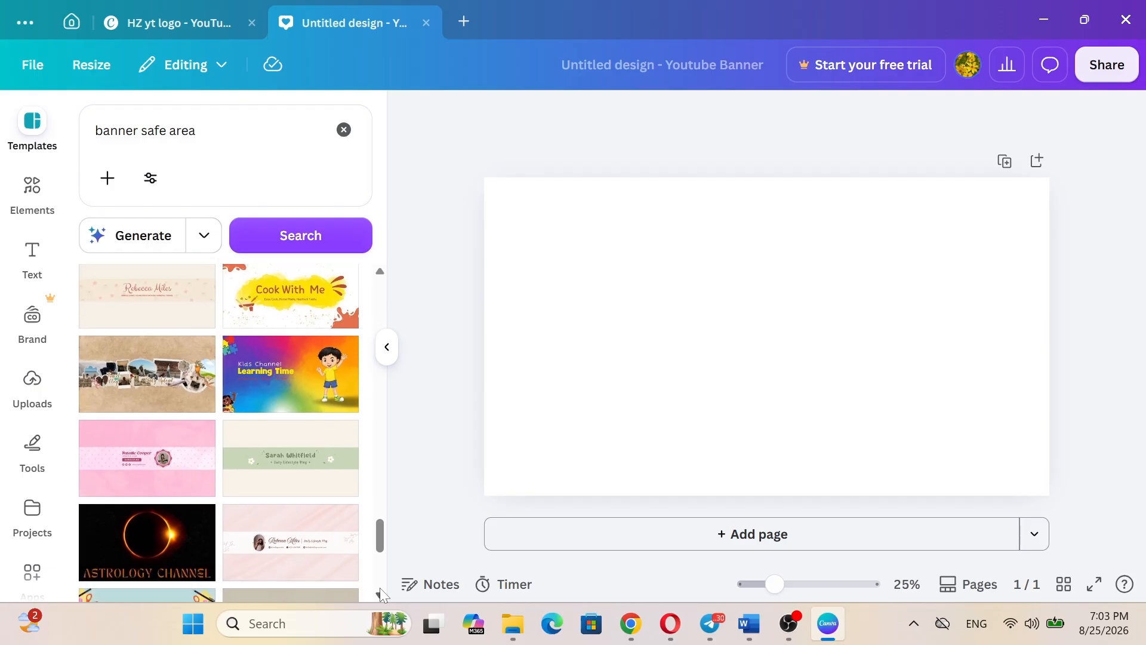
scroll(380, 587, "down", 4)
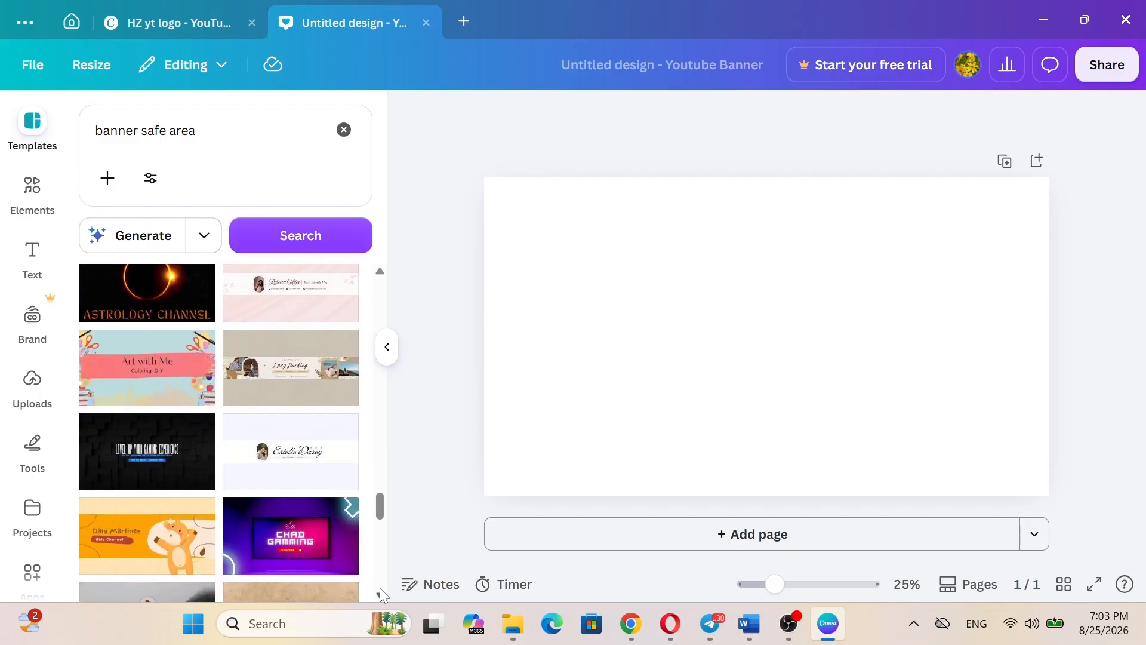
scroll(380, 588, "down", 3)
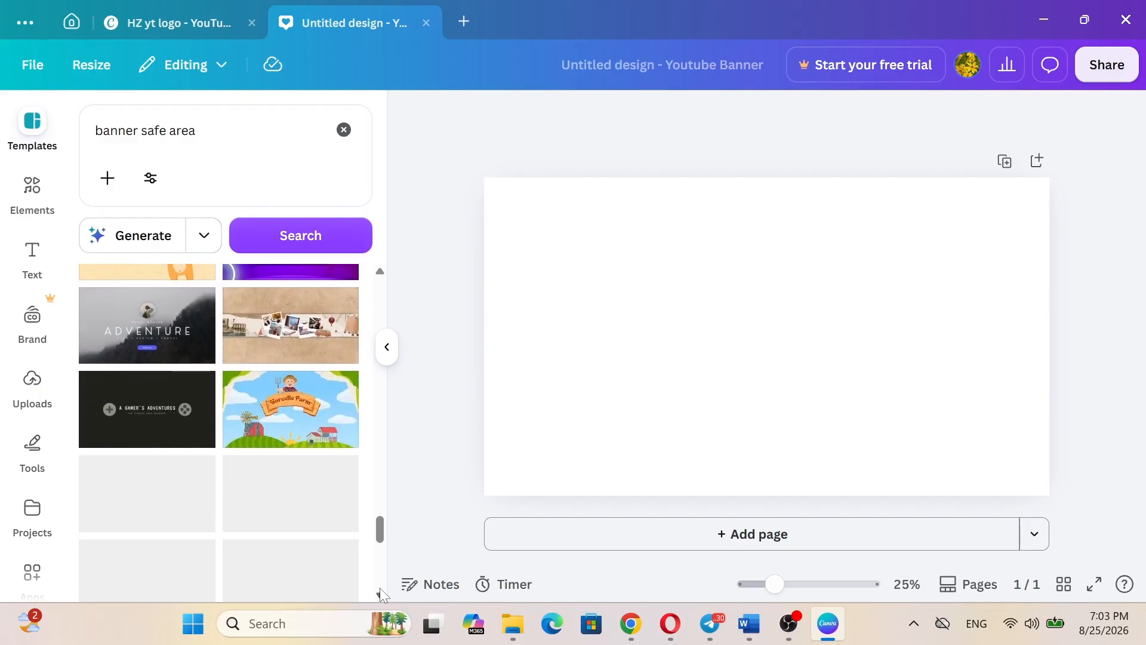
Step: Clear the template search and apply the dark first page of the Black Yellow White Green Red Business Digital Marketing banner template
left_click(344, 129)
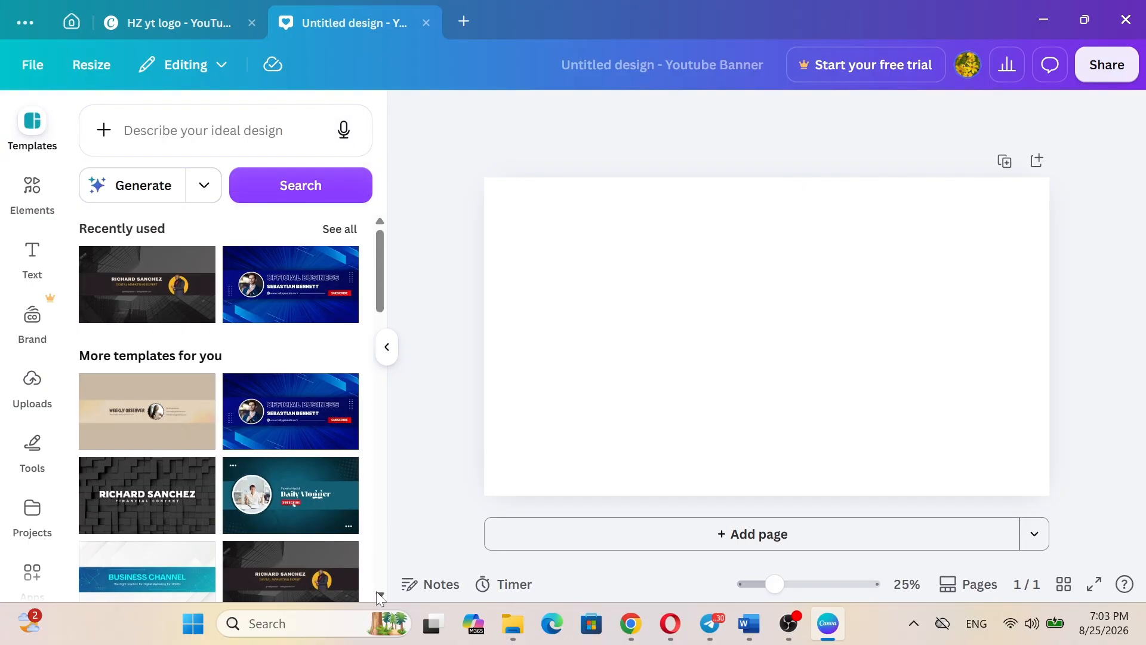
left_click(281, 573)
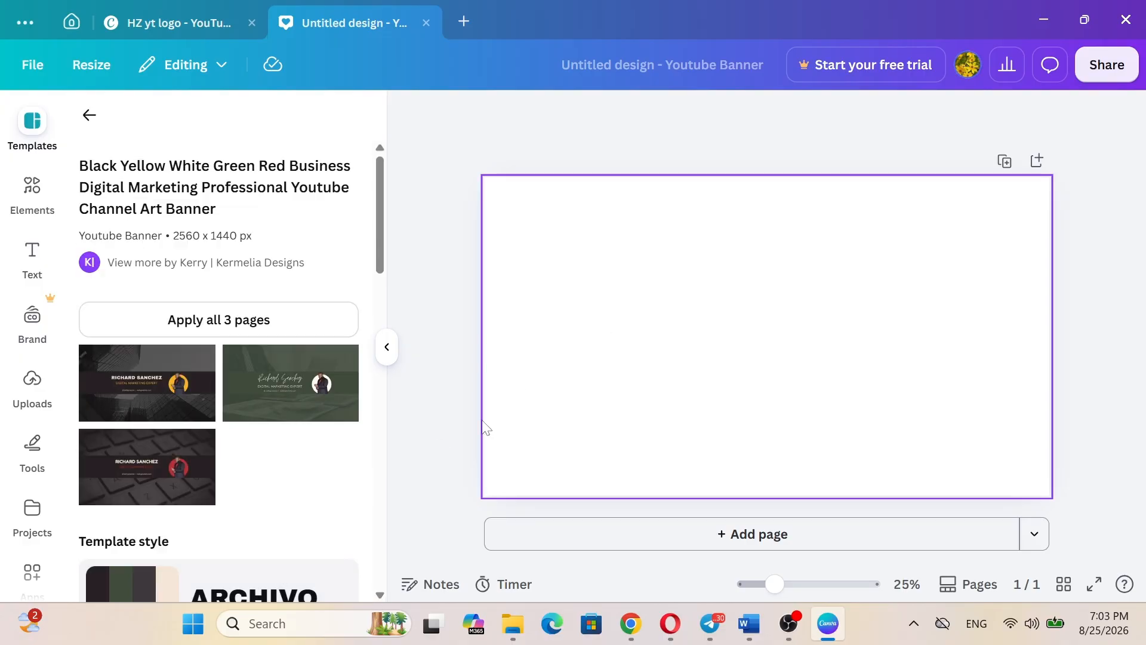
left_click(155, 379)
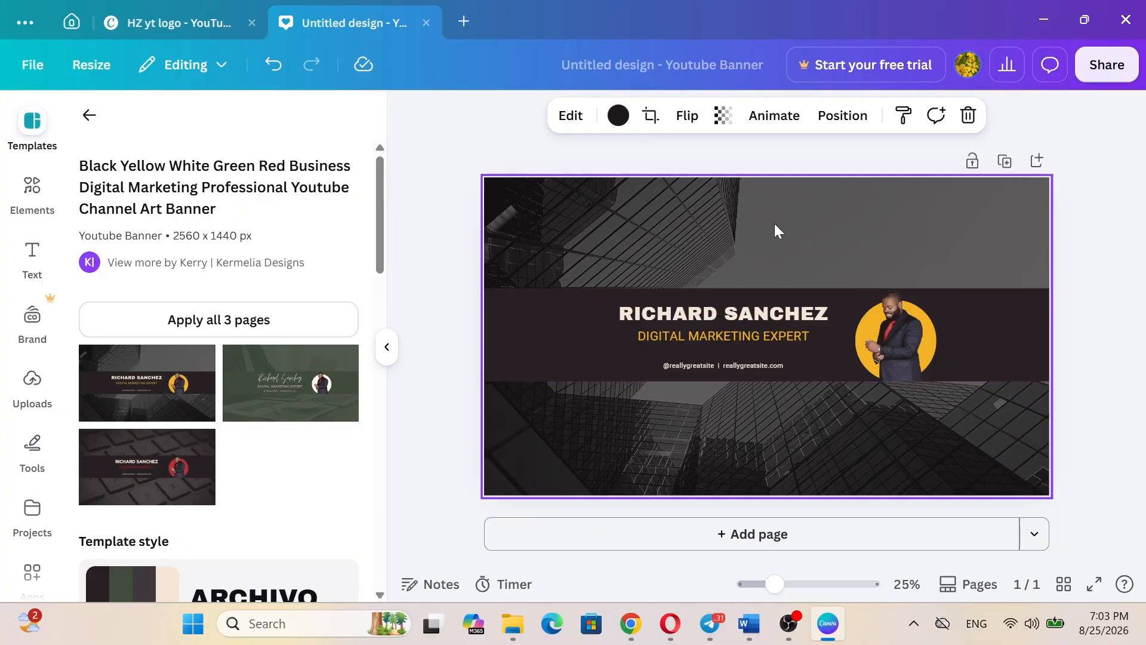
left_click(92, 115)
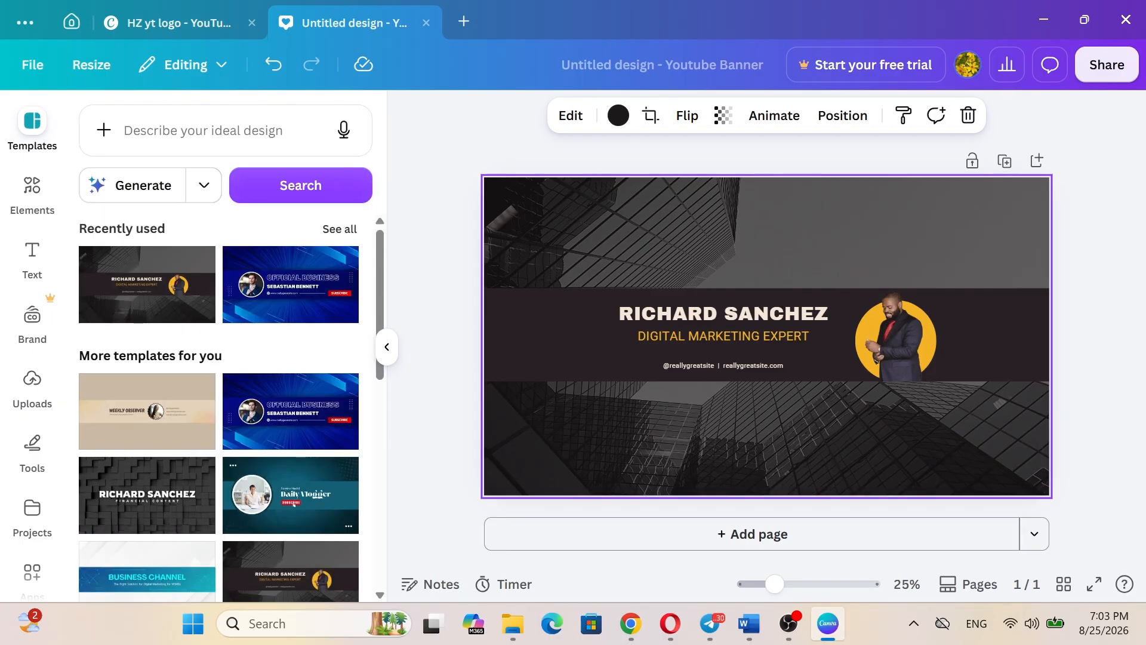
Step: Recolor the banner background orange (#f4b324) and the middle band dark blue from the default colors found for "teal"
left_click(617, 115)
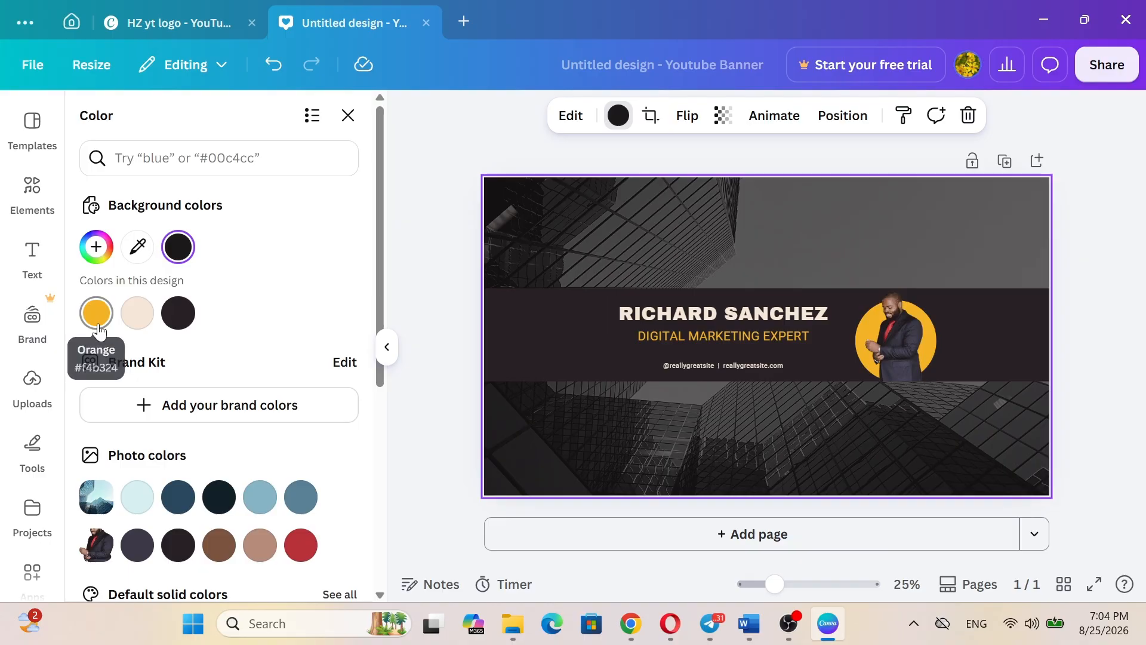
left_click(96, 313)
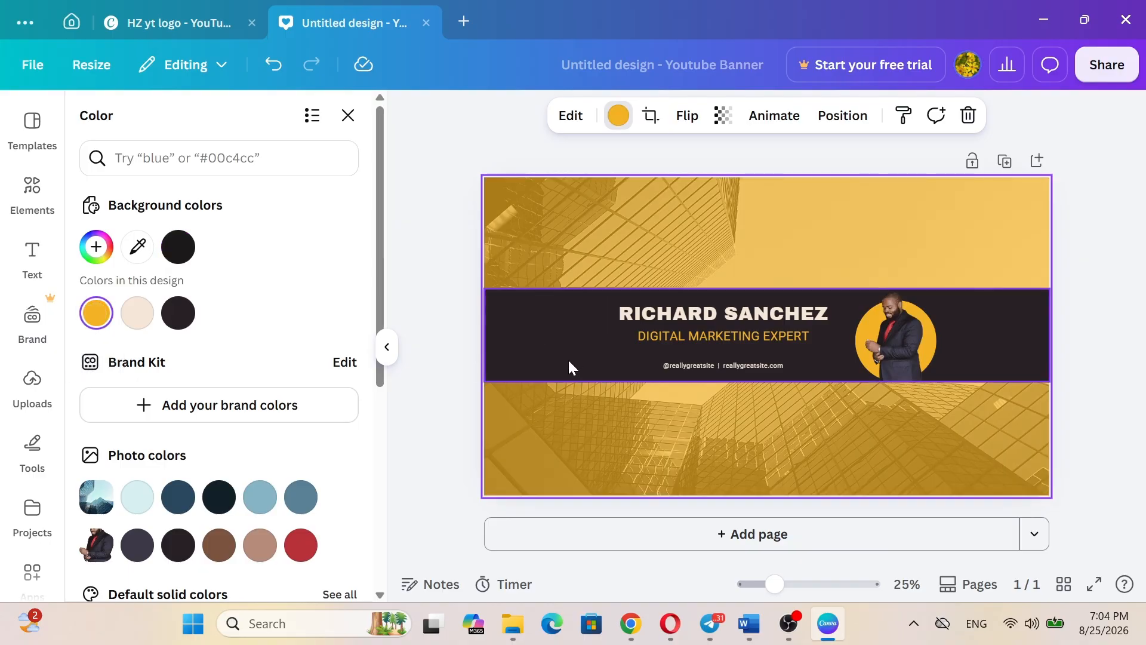
left_click(562, 340)
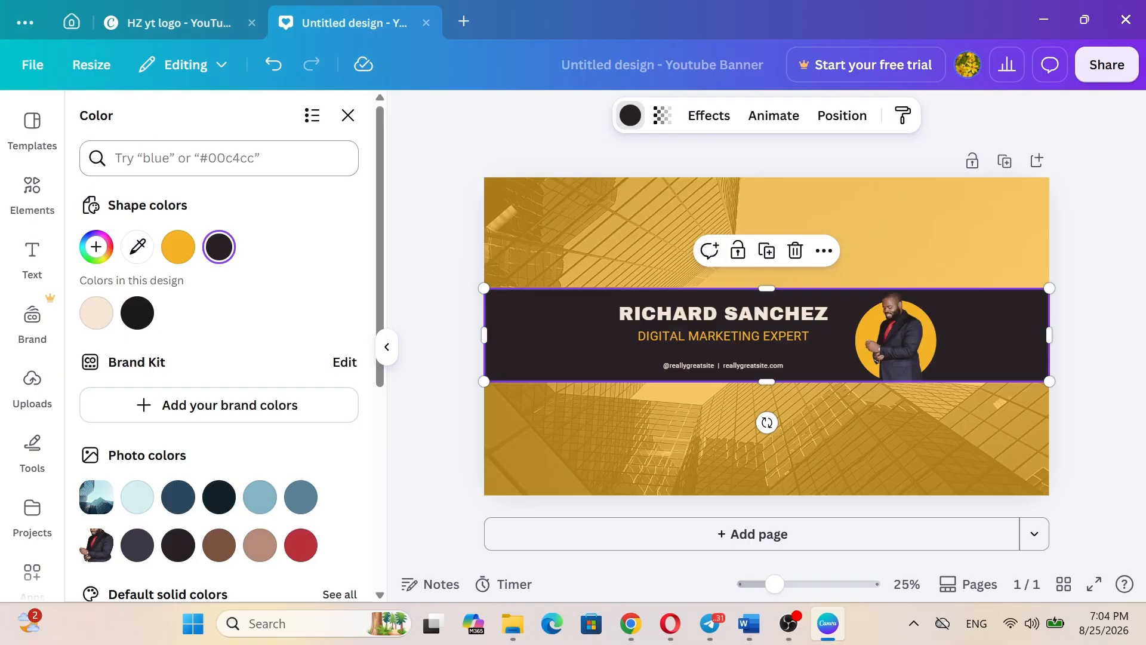
left_click(115, 157)
type("teal")
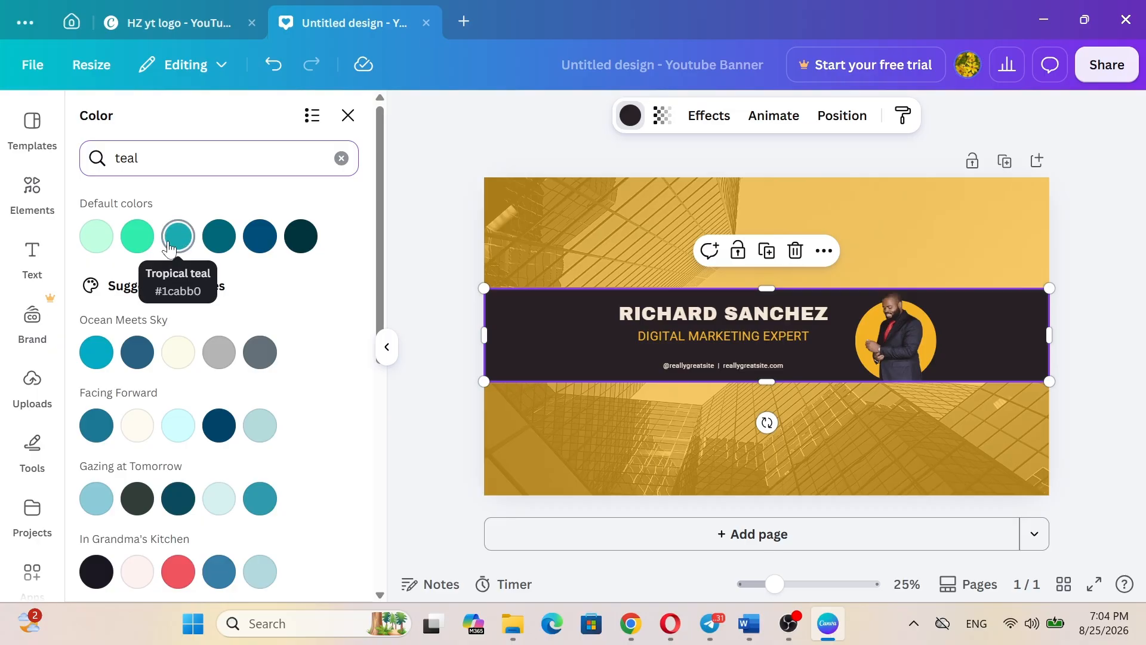
left_click(215, 245)
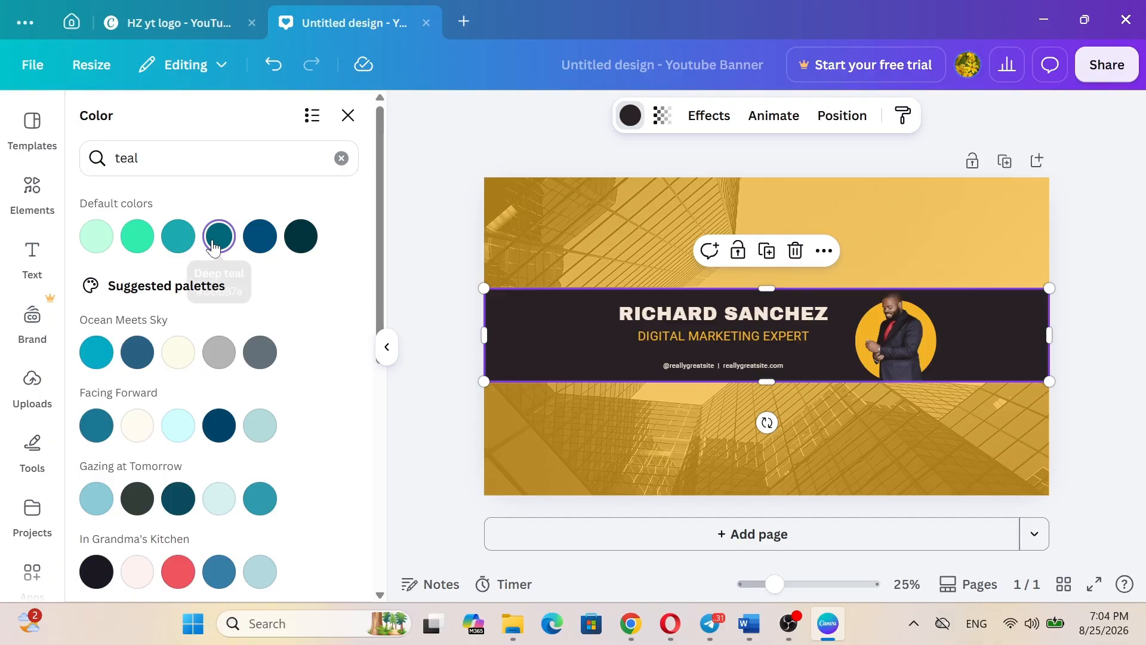
left_click(258, 243)
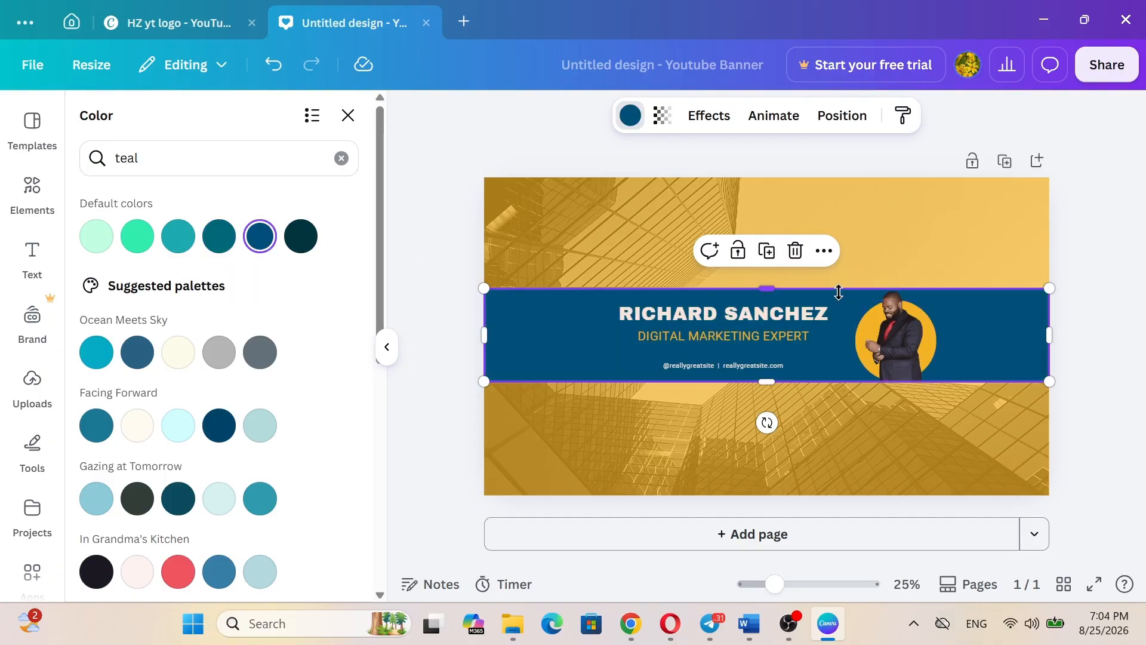
Step: Replace the placeholder name in the banner's headline with the channel owner's full name
left_click(903, 327)
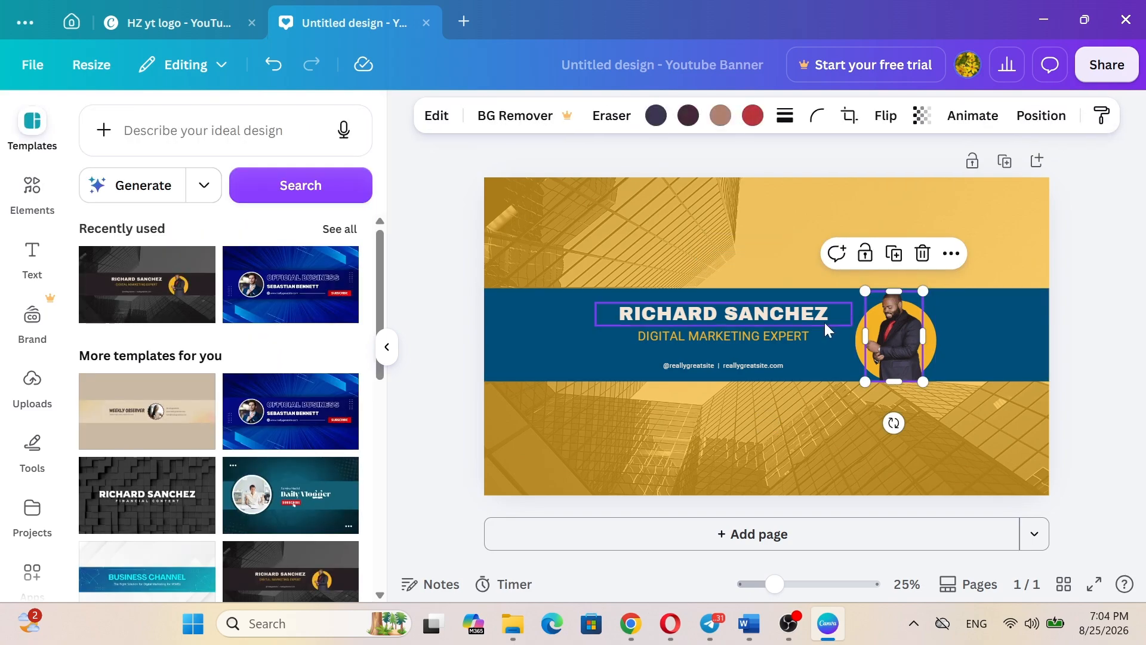
left_click(769, 310)
double_click(769, 310)
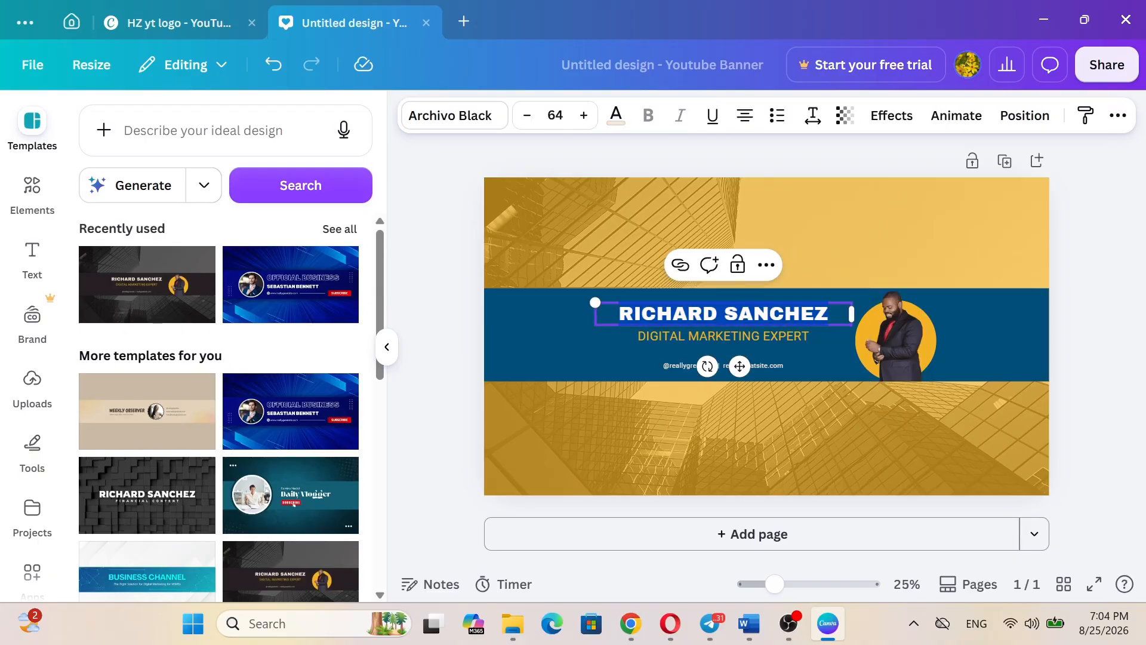
left_click(768, 313)
type("H")
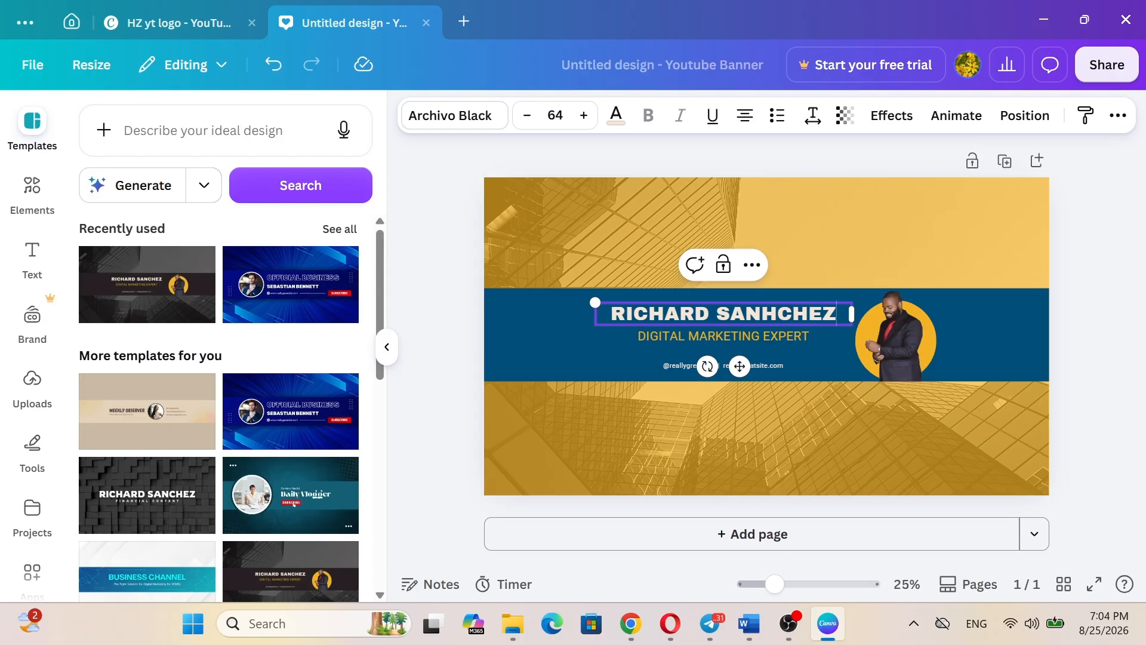
double_click(800, 314)
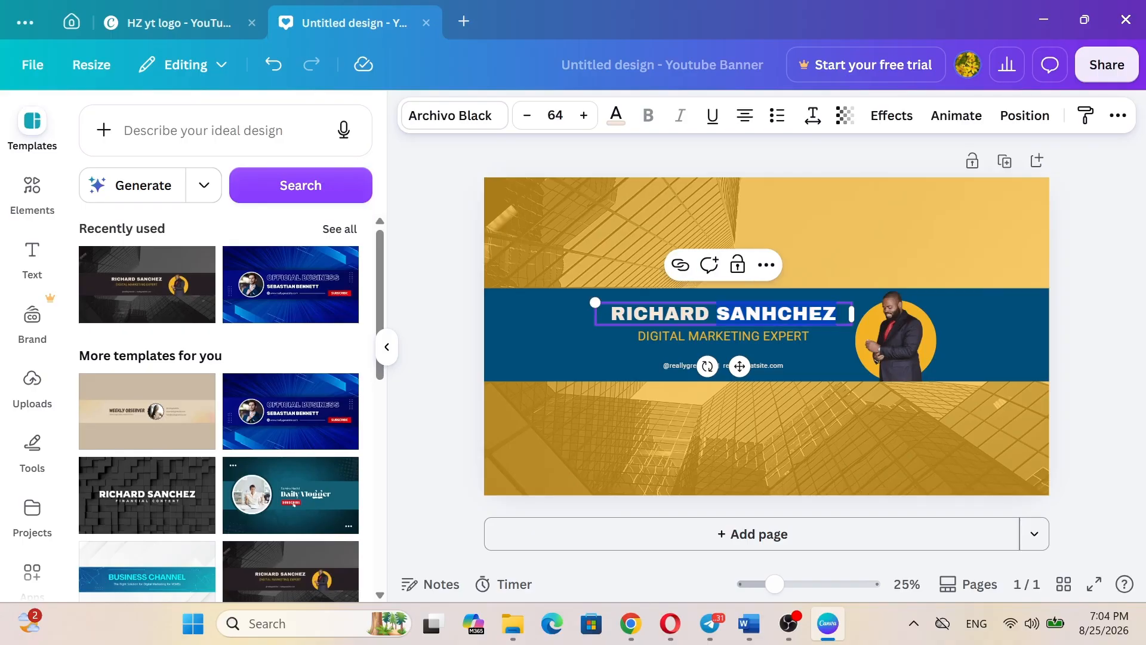
key("ctrl+a")
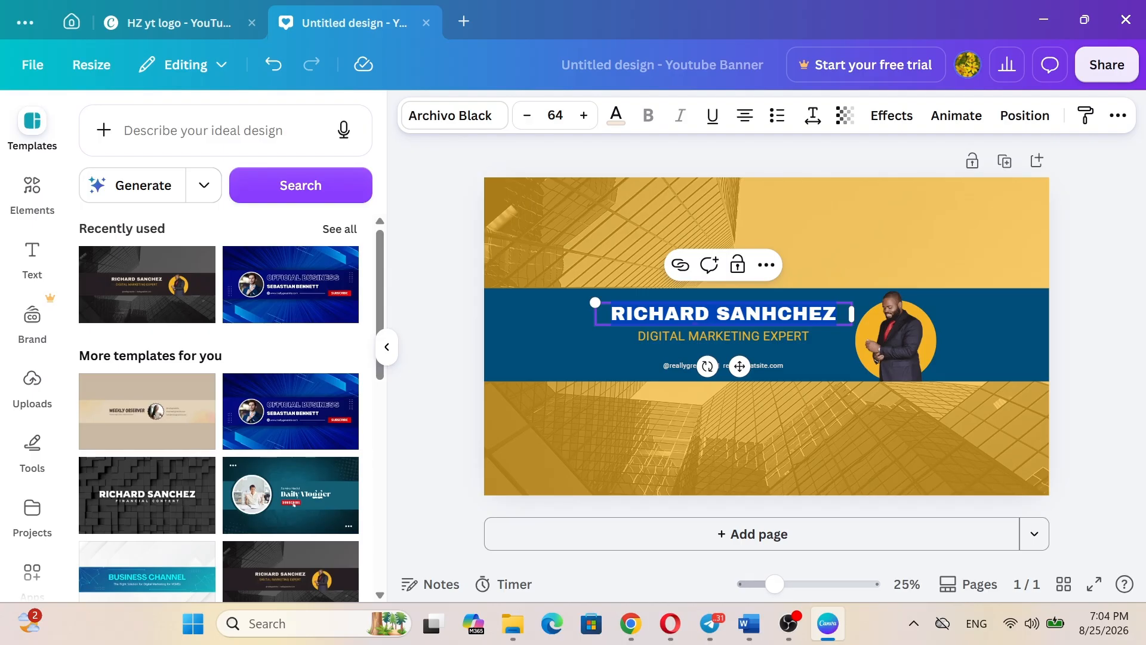
type("H")
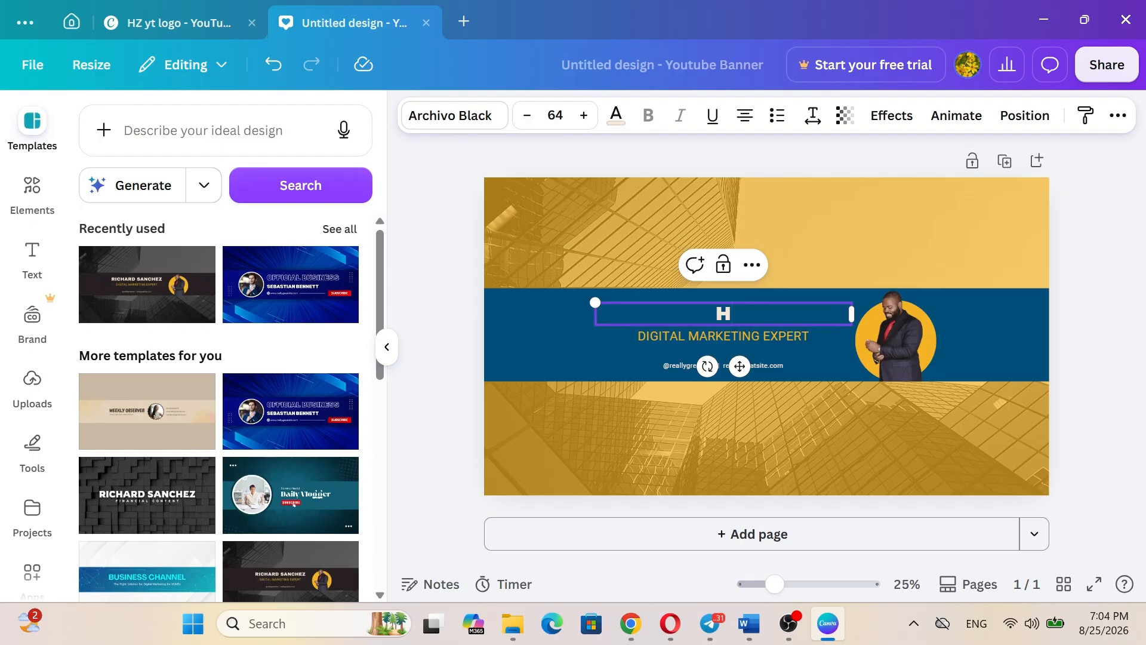
type("AILE")
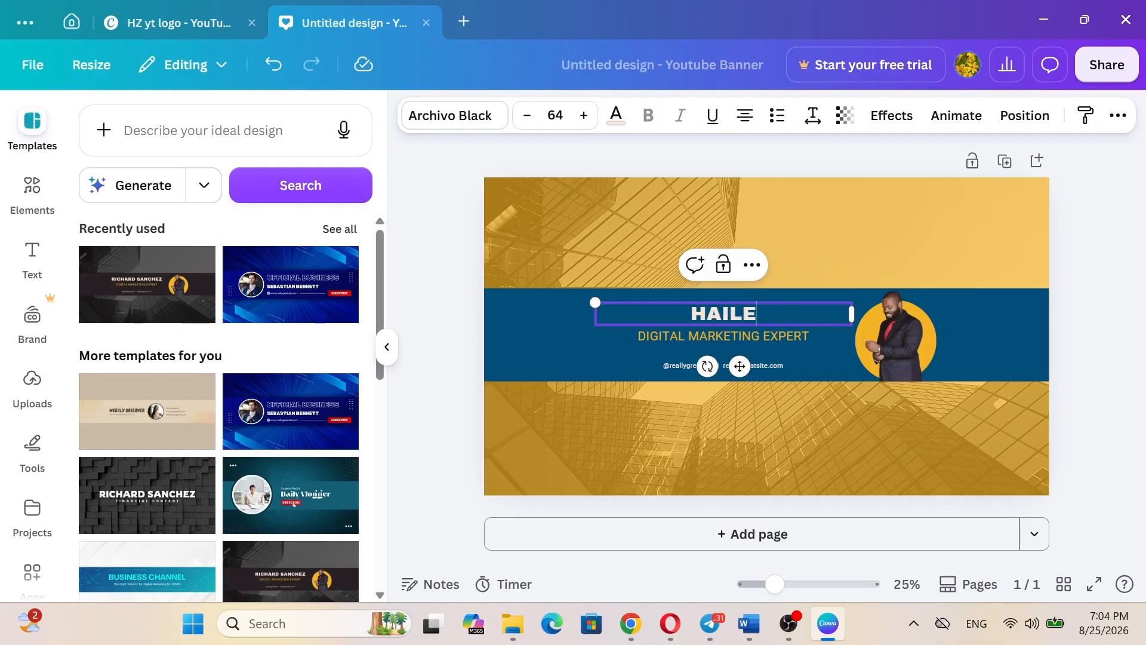
type(" ZEWE")
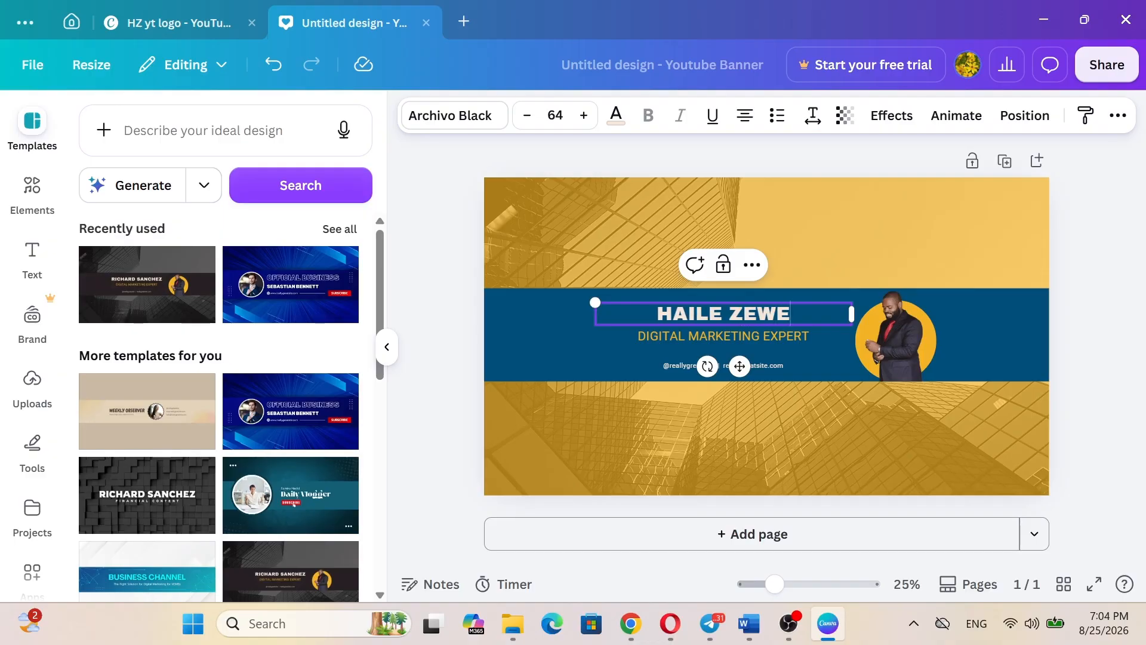
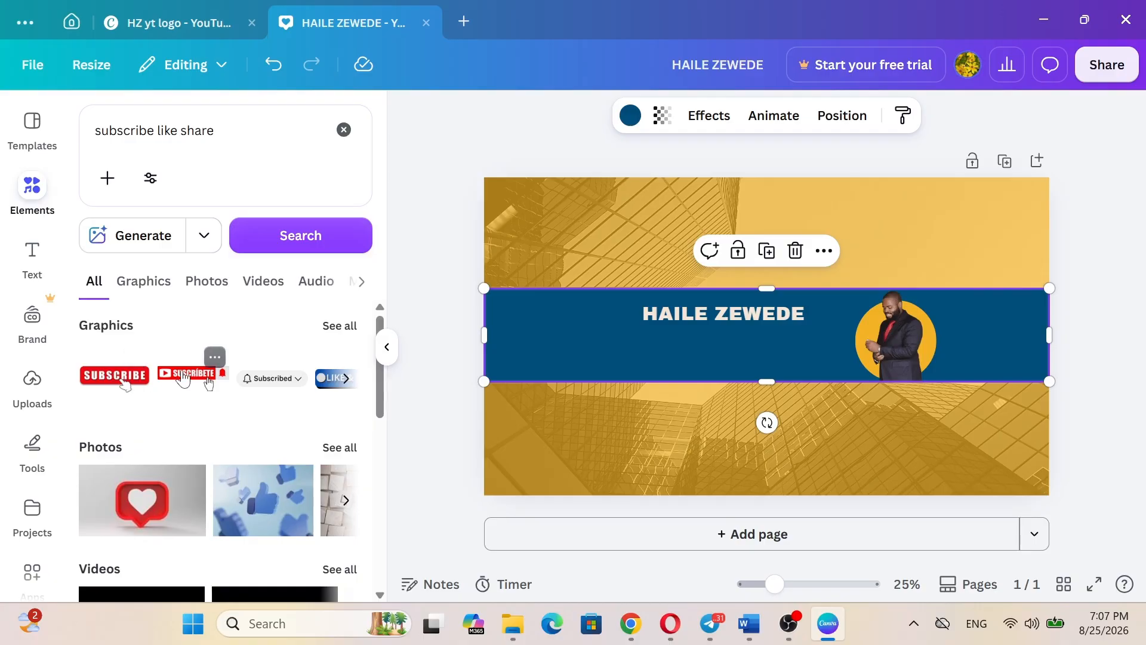
Step: Add the red "SUSCRÍBETE" bell graphic, crop its lower edge, and shrink it to fit directly under the headline name
left_click(191, 379)
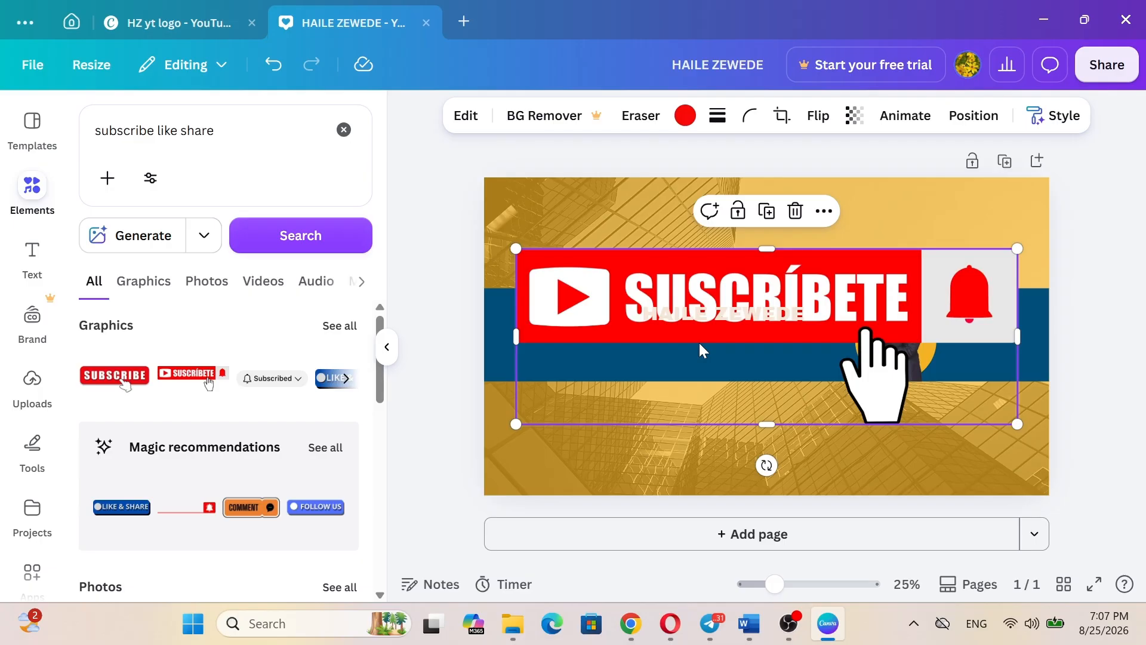
left_click_drag(1016, 251, 771, 365)
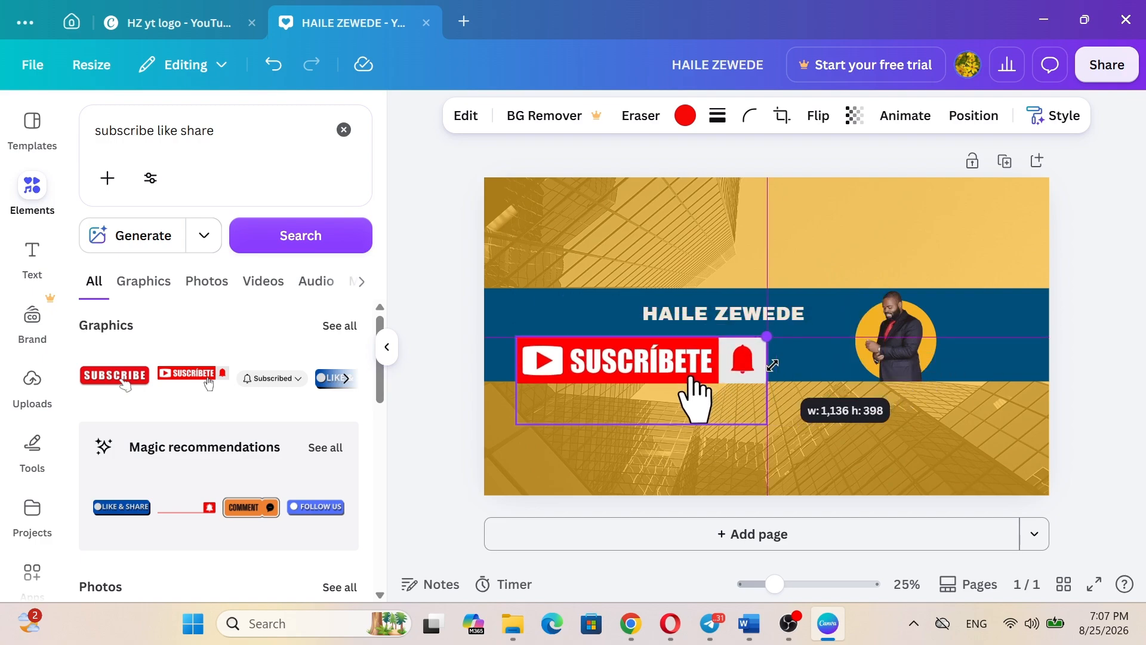
left_click_drag(648, 375, 711, 348)
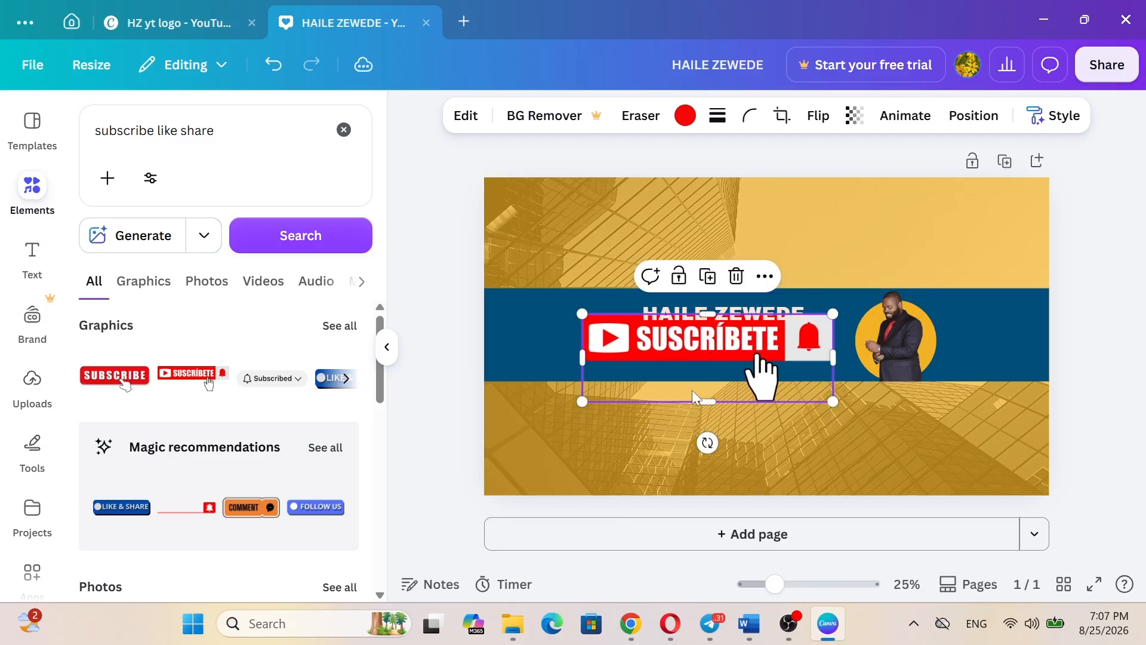
left_click_drag(709, 401, 708, 365)
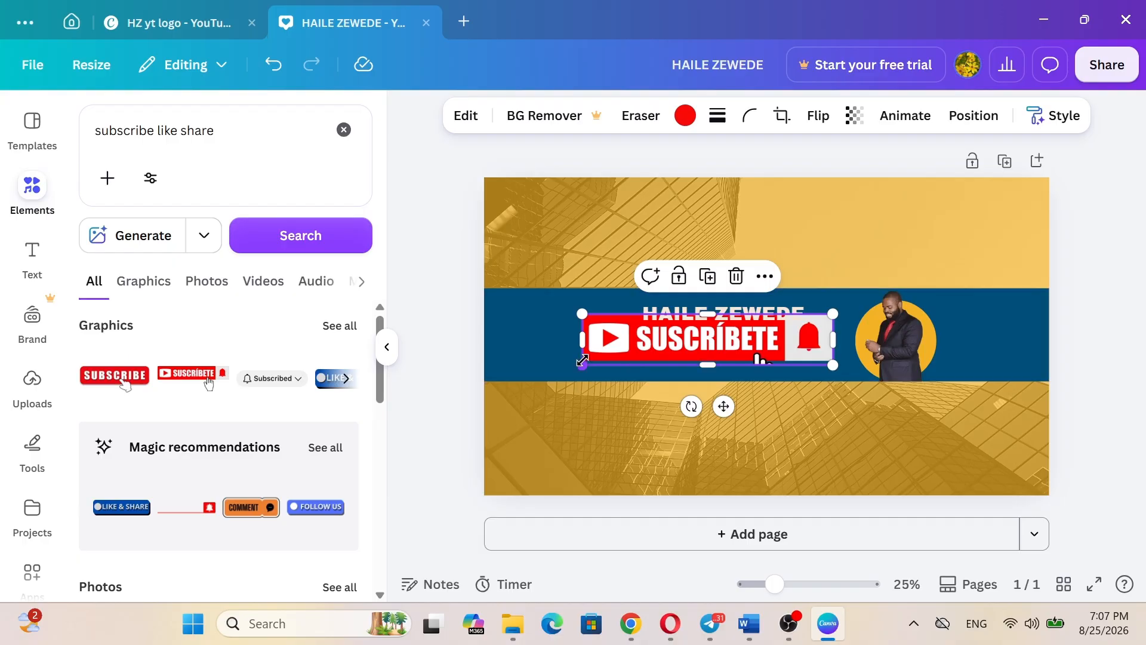
left_click_drag(582, 362, 667, 337)
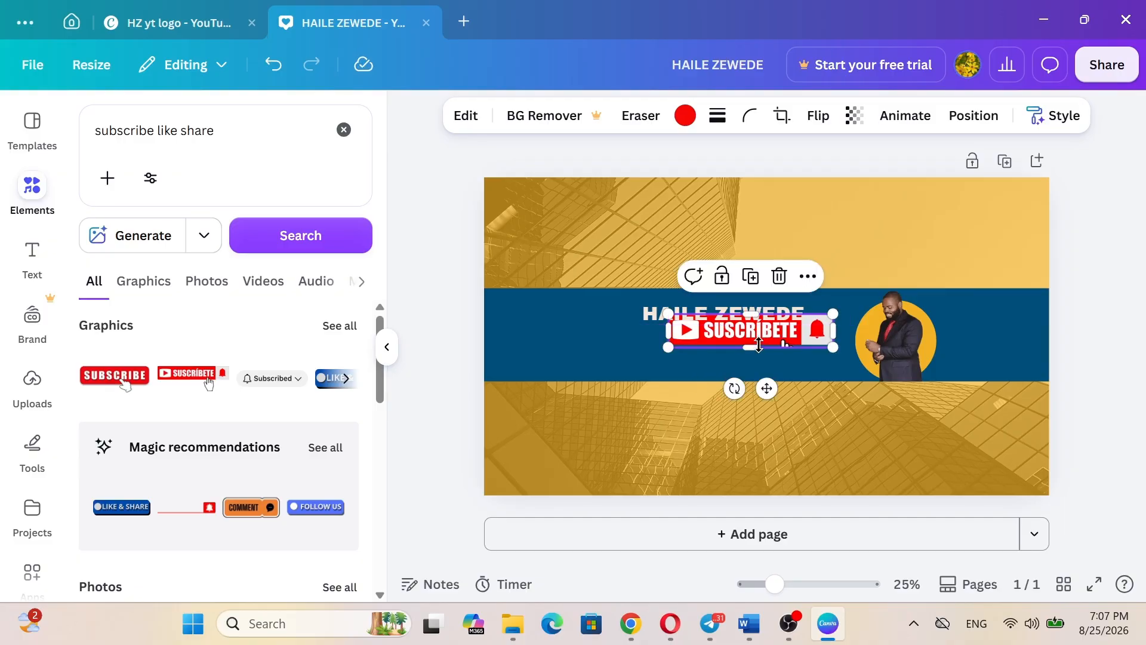
left_click_drag(755, 334, 703, 348)
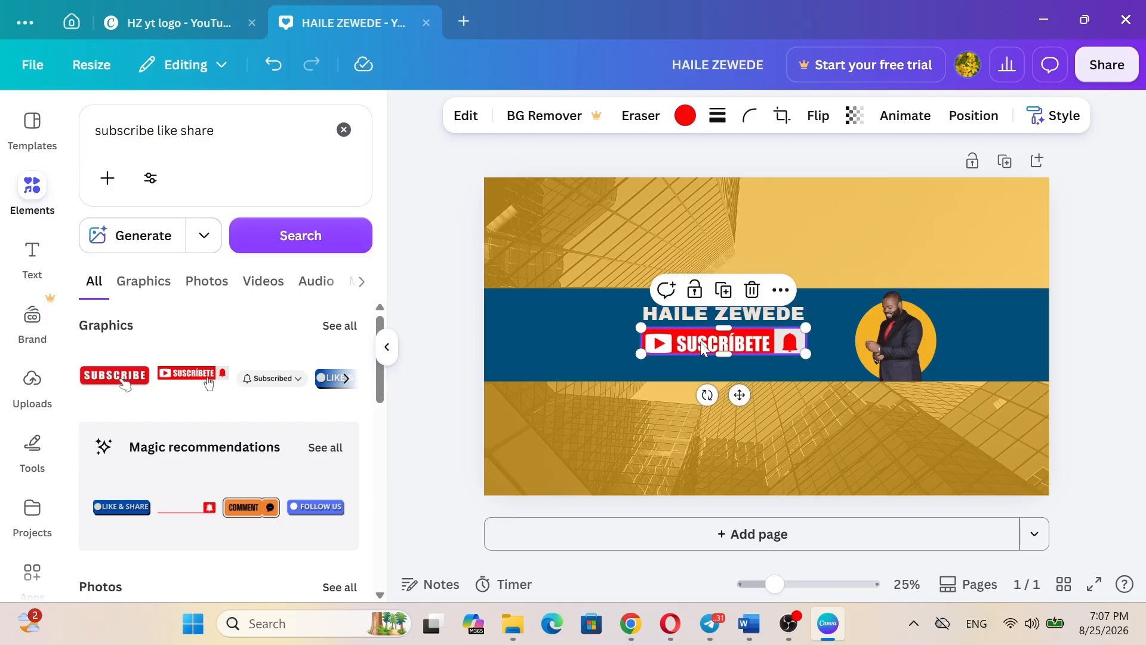
Step: Delete the cut-out photo of the man in front of the orange circle
left_click(963, 309)
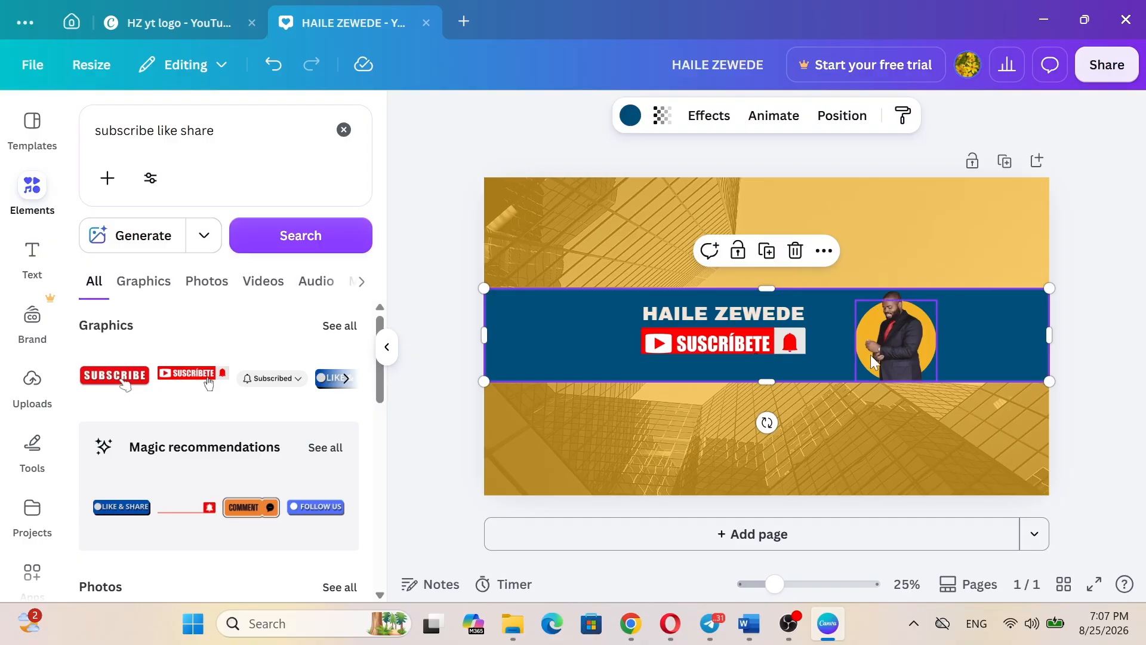
left_click(893, 351)
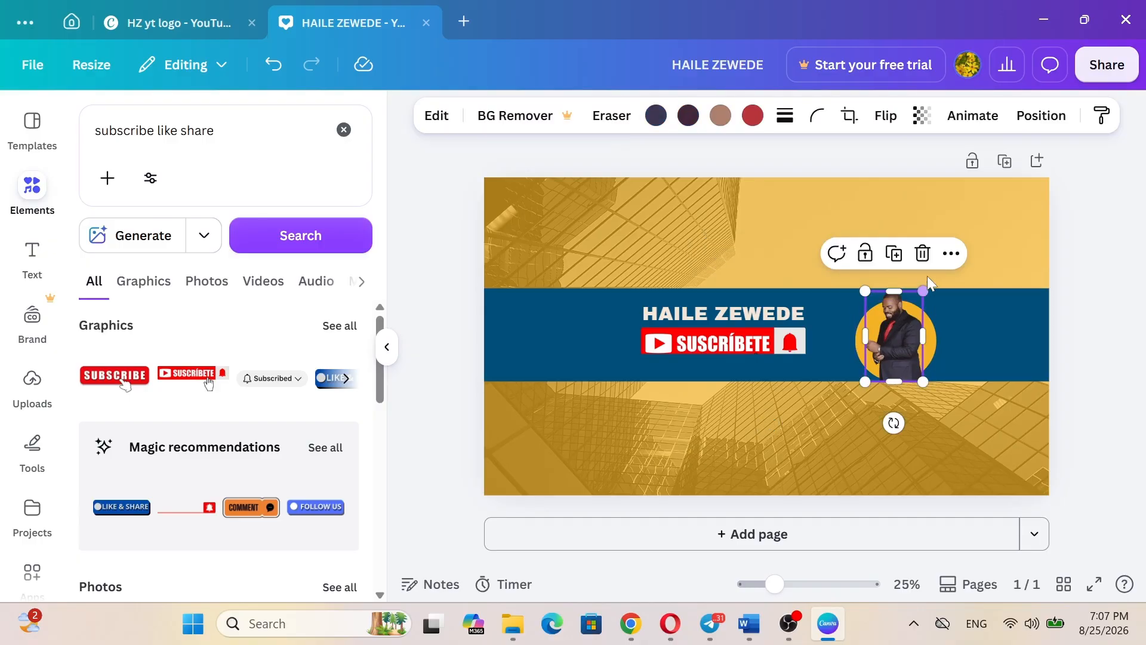
left_click(922, 254)
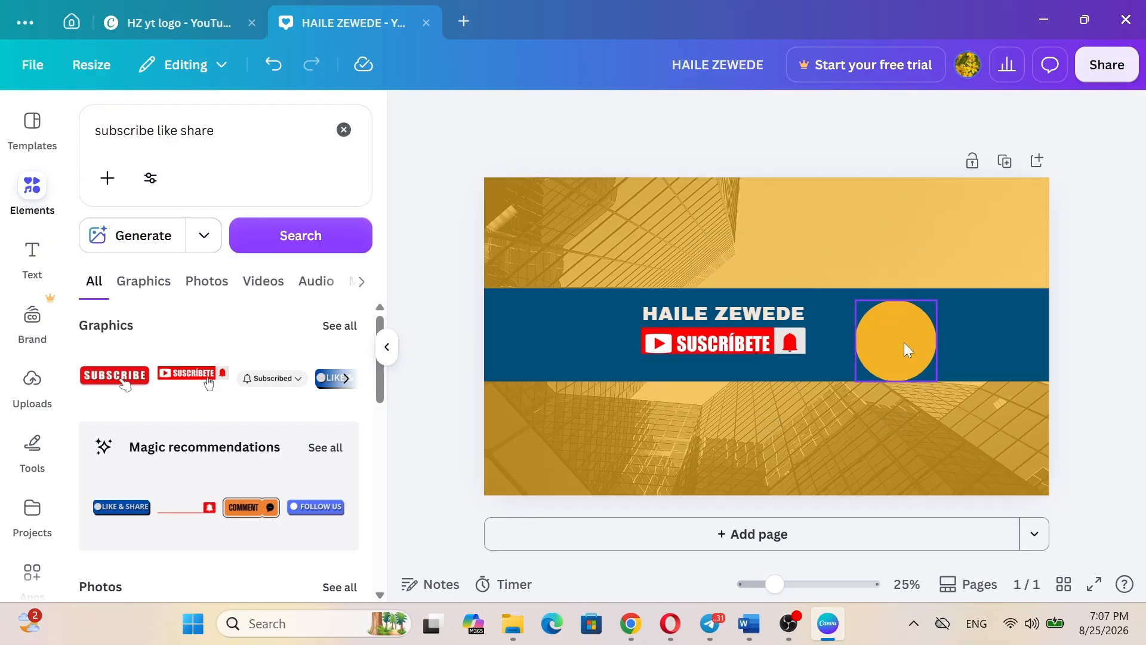
Step: Upload the "HZ yt logo" image from the Downloads folder and add it to the banner
left_click(30, 385)
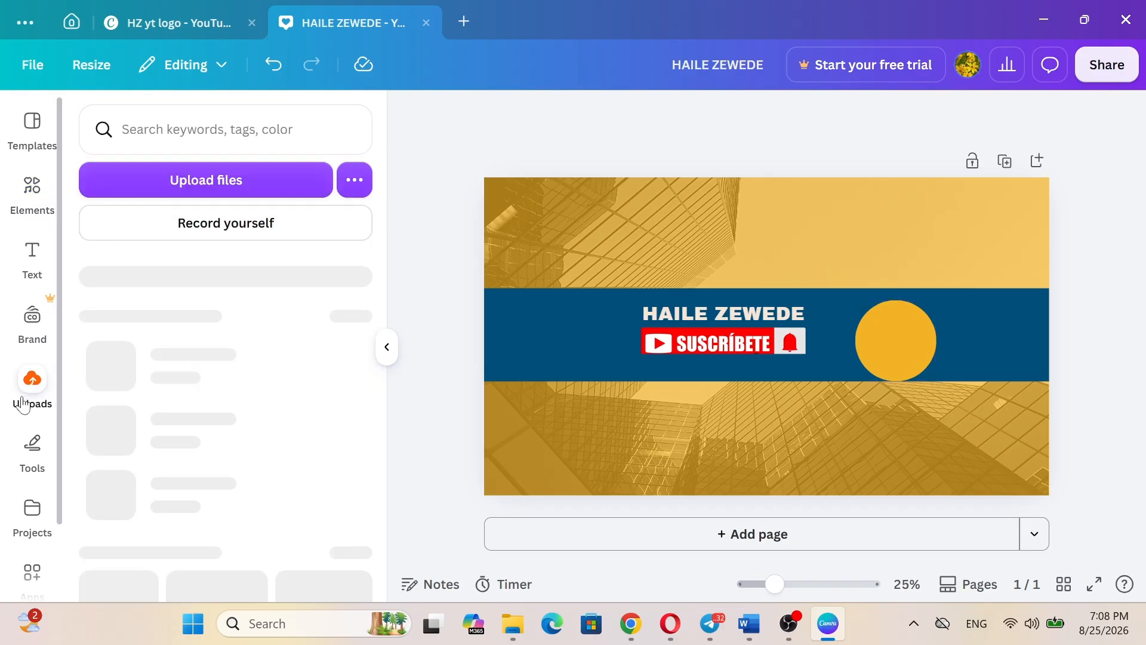
left_click(216, 188)
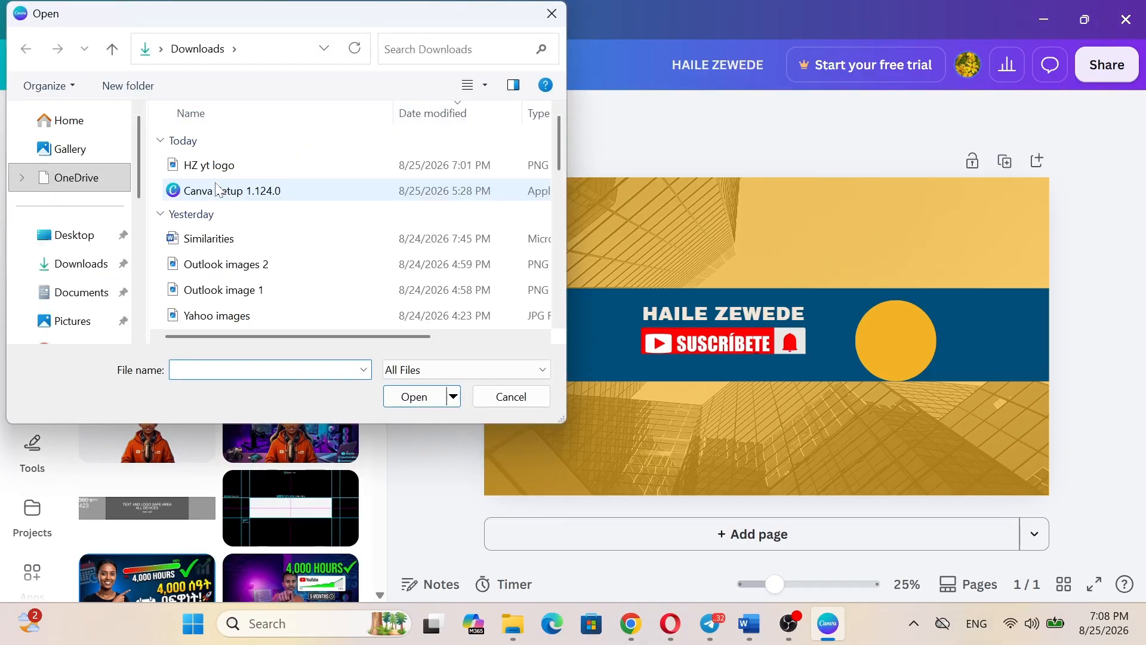
left_click(222, 165)
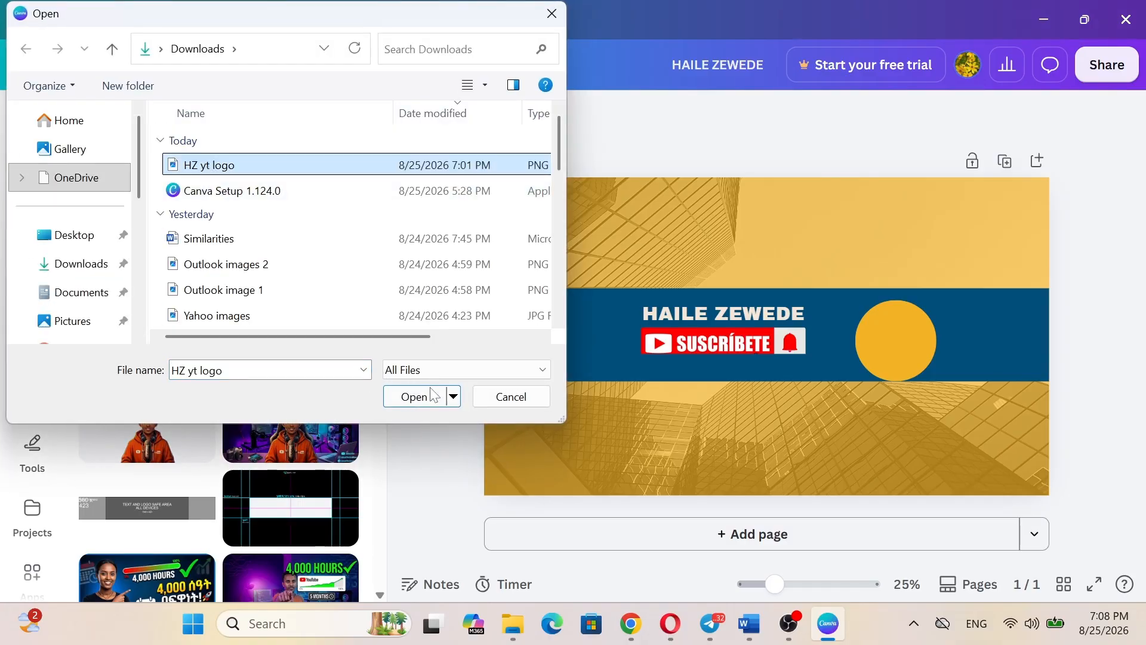
left_click(405, 399)
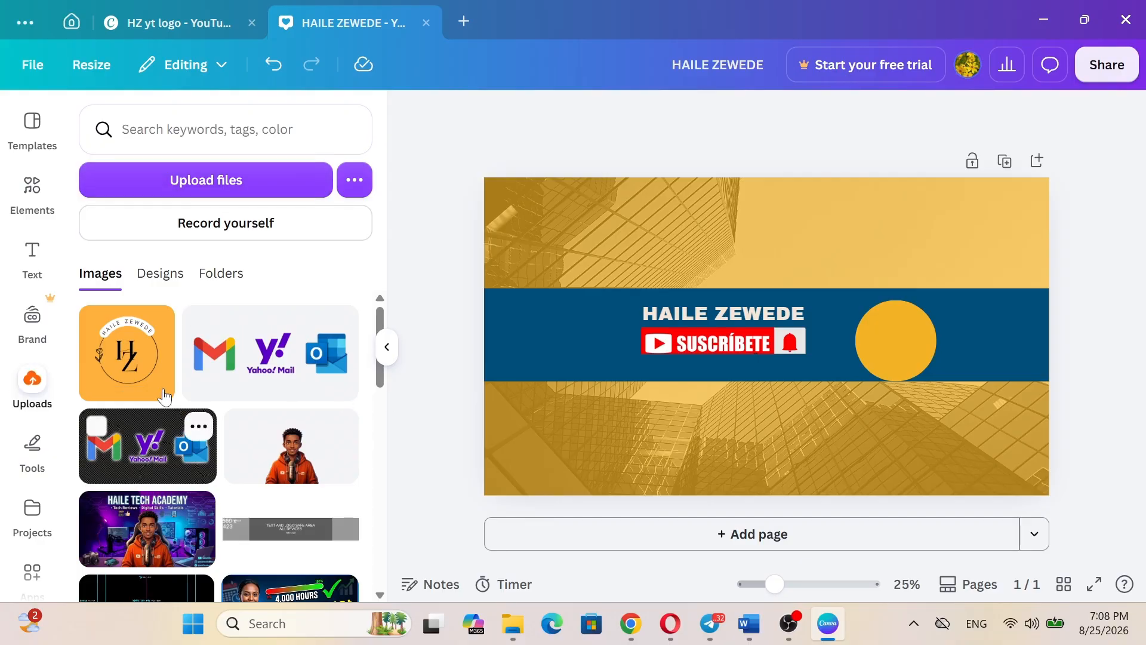
left_click(149, 366)
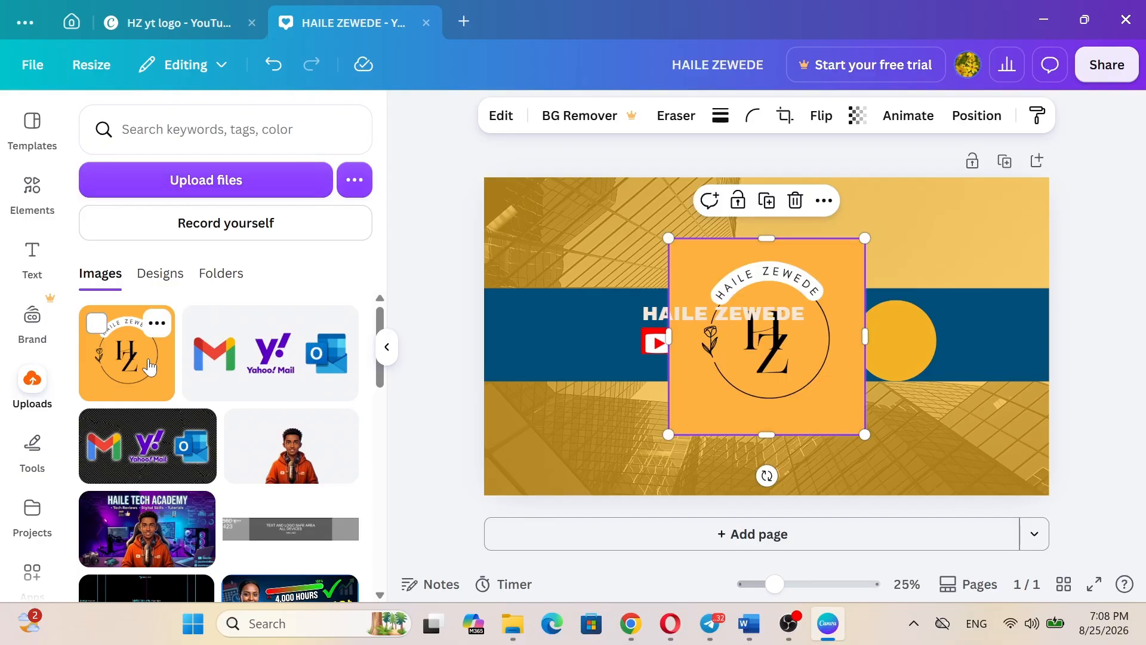
Step: Shift the logo toward the banner's left side and delete the orange circle from the blue band
left_click(774, 313)
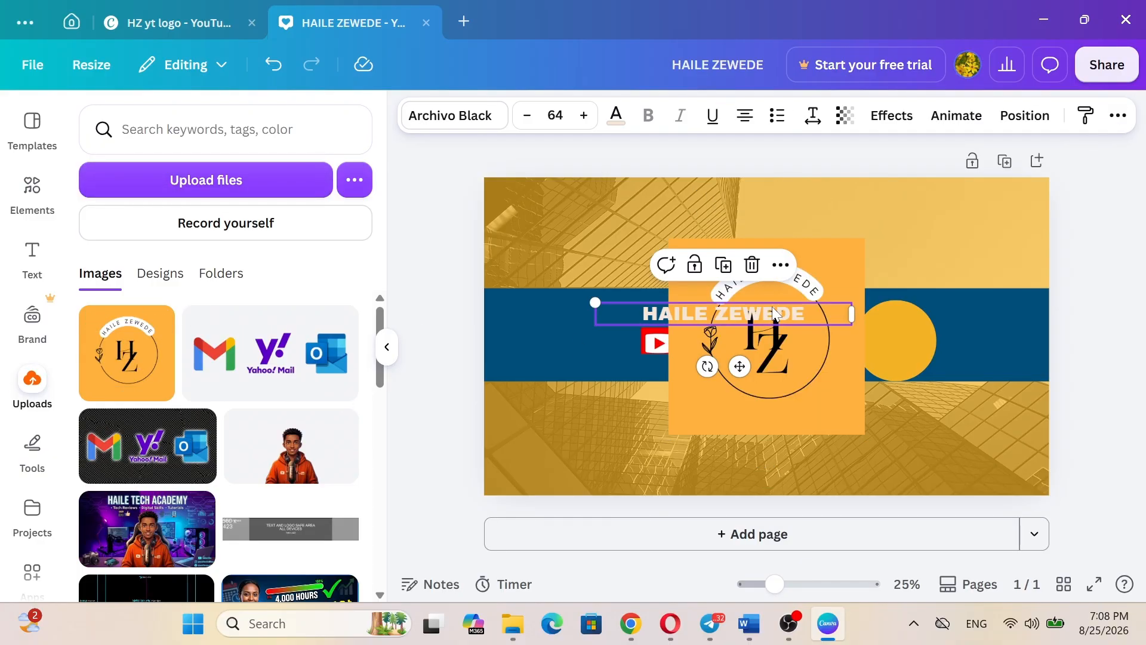
left_click(809, 366)
left_click_drag(809, 365, 638, 382)
left_click(915, 342)
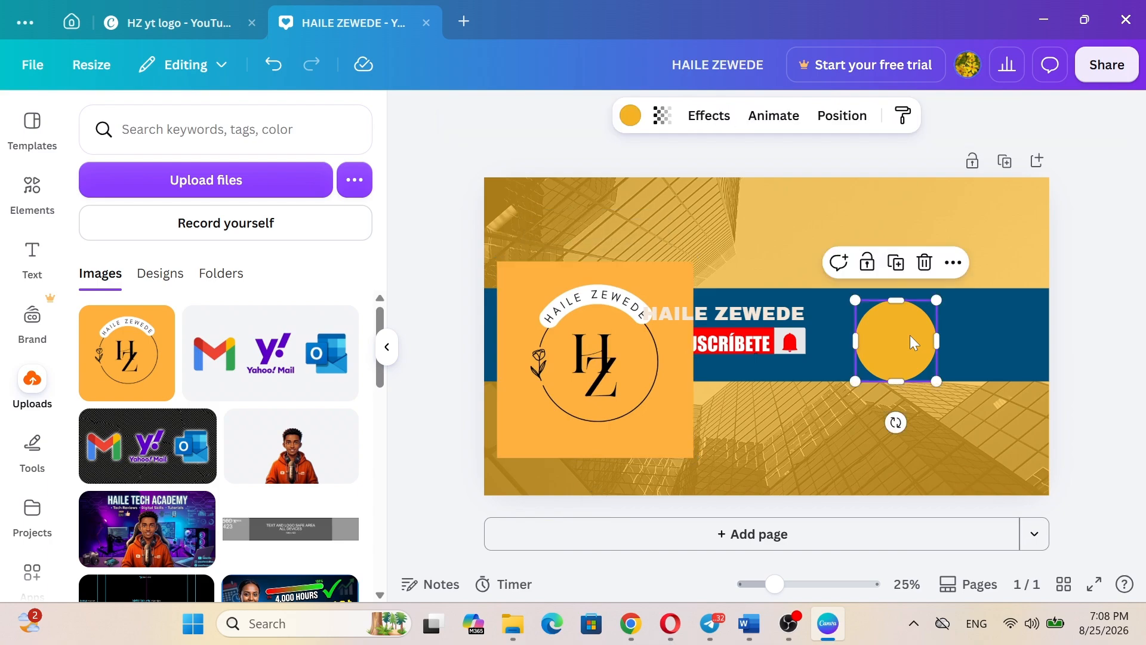
left_click(925, 263)
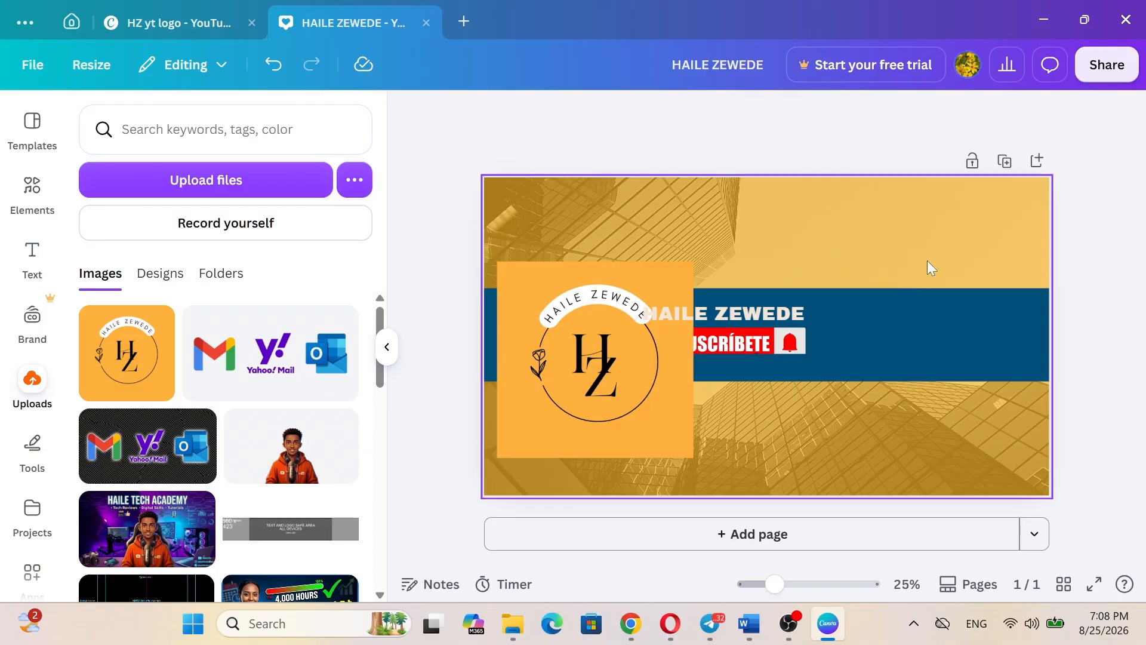
Step: Shrink the logo to about the blue band's height and place it in the band just right of the headline and subscribe graphic
left_click_drag(585, 325, 895, 305)
left_click_drag(1001, 238, 906, 337)
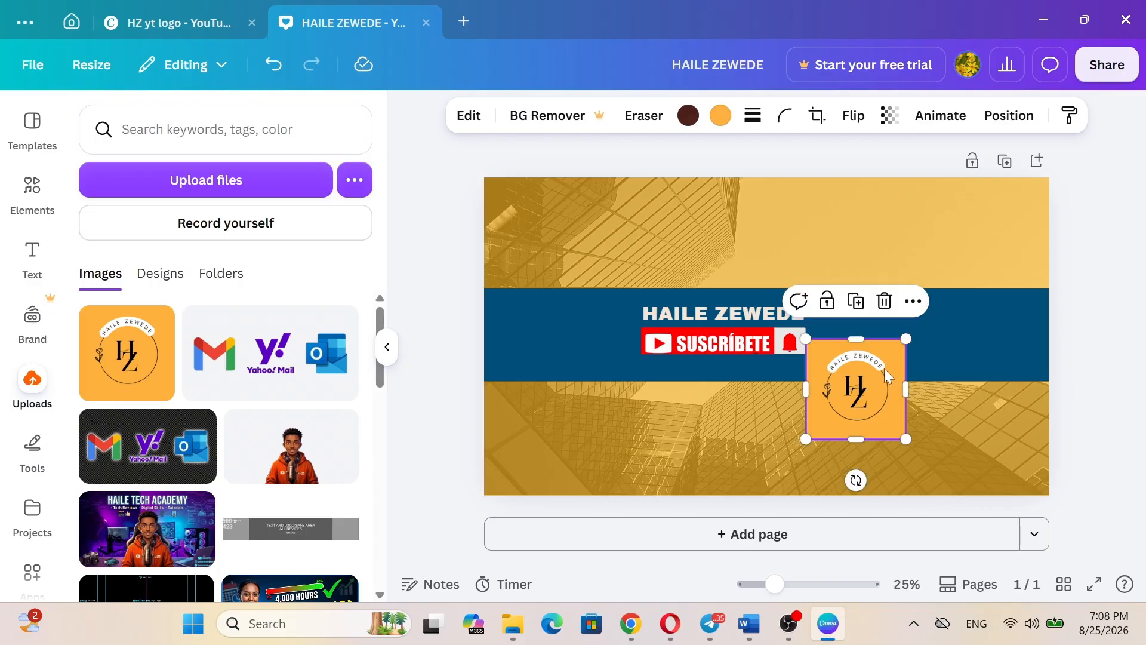
left_click_drag(886, 376, 890, 317)
left_click_drag(917, 385, 917, 383)
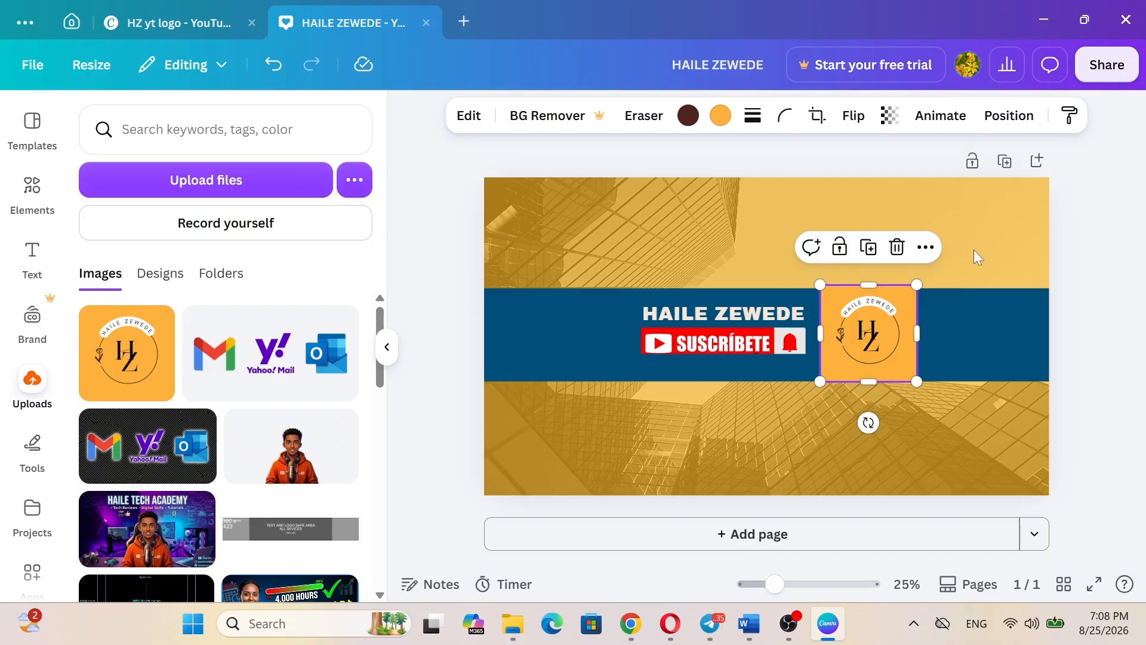
Step: Recolor the banner's background photo with an orange tone from a color search for "orange"
left_click(952, 239)
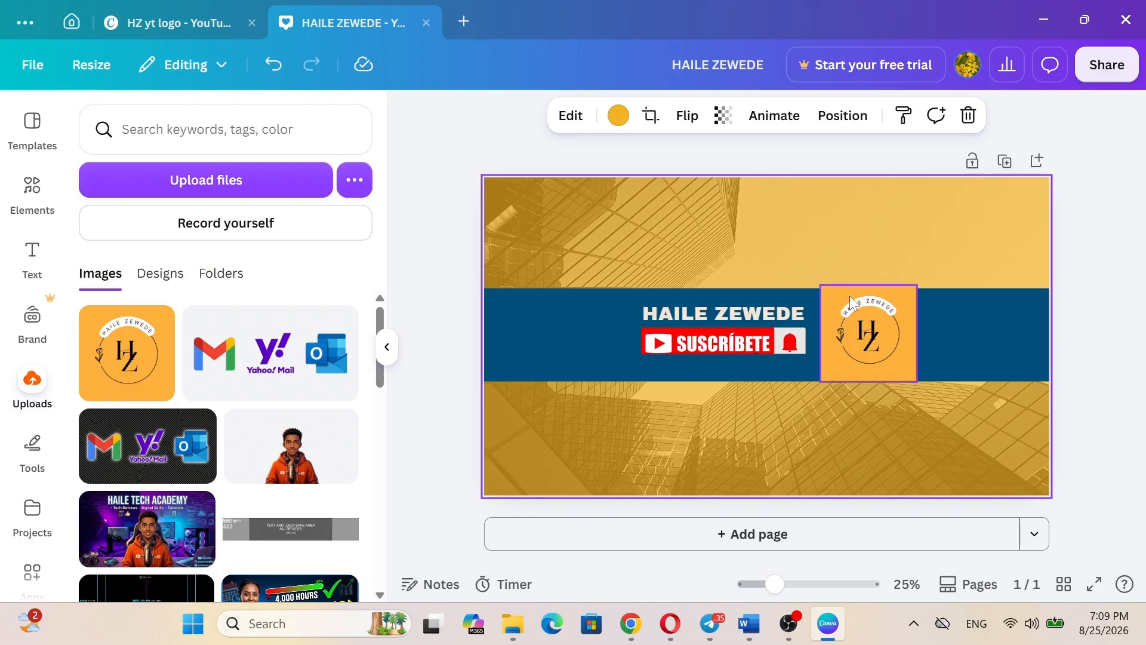
left_click(861, 223)
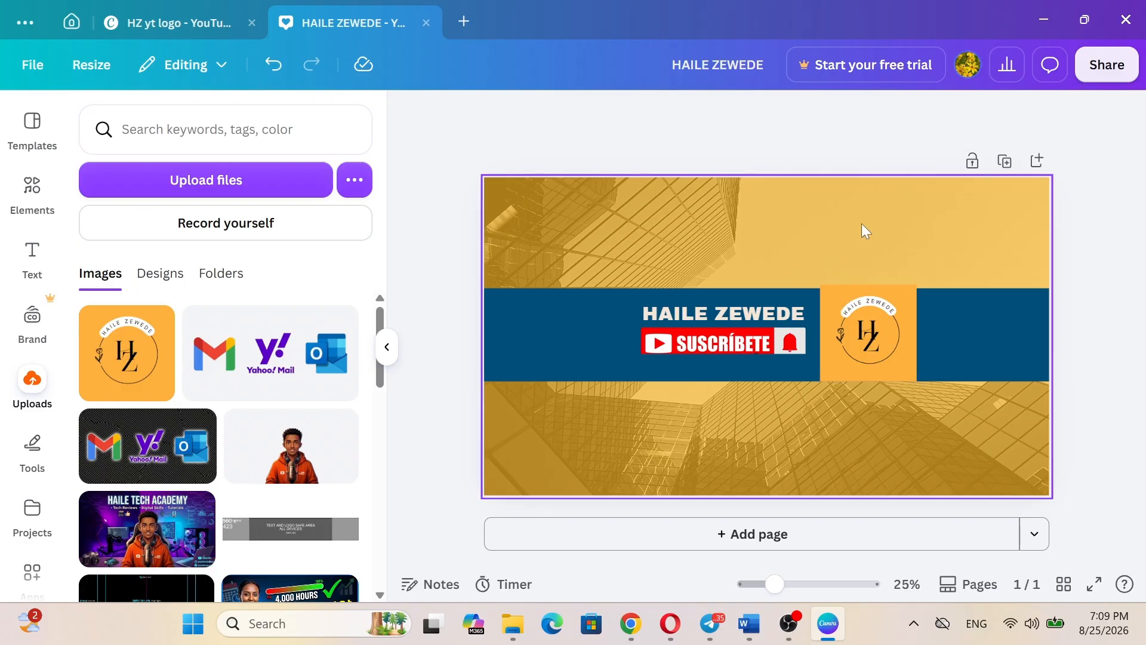
left_click(787, 227)
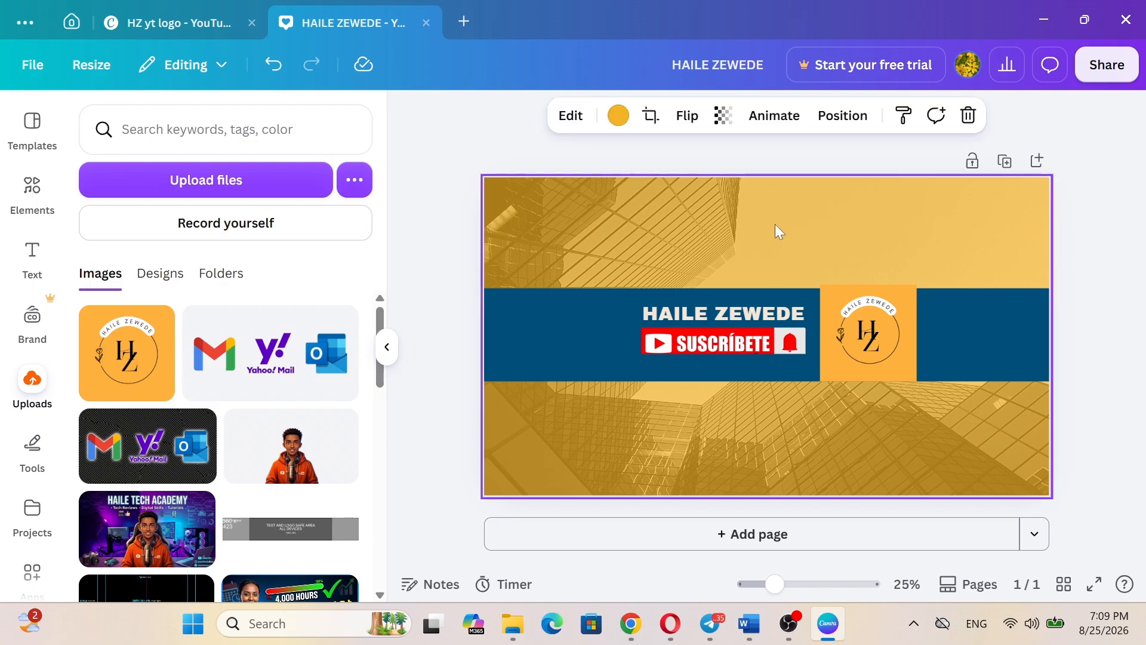
left_click(618, 115)
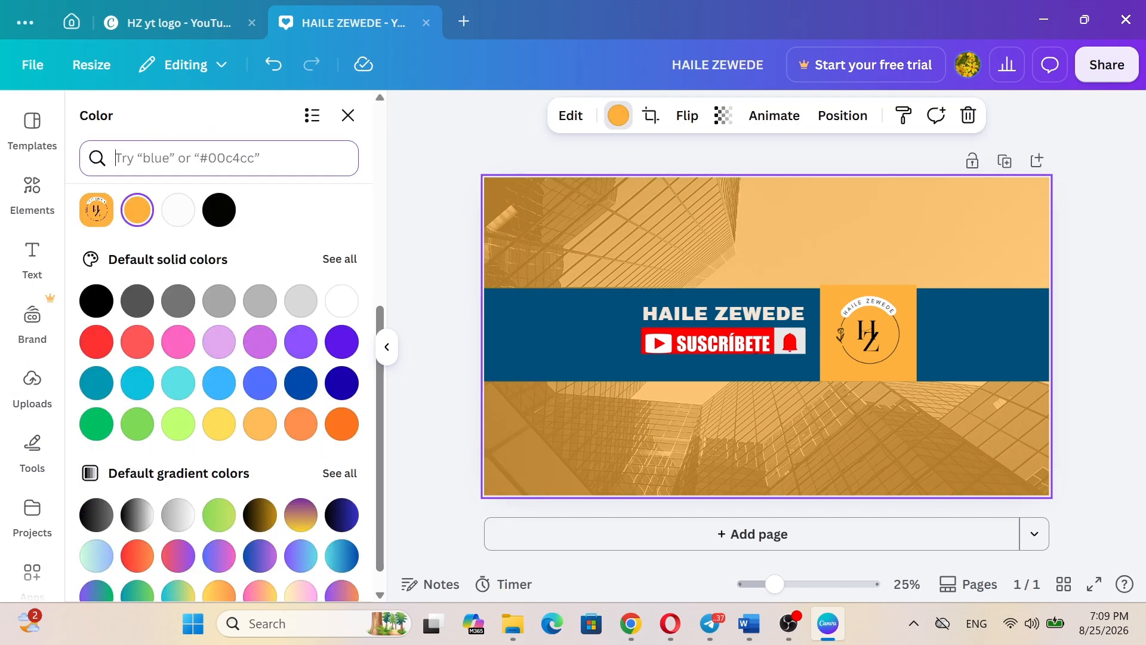
type("orang")
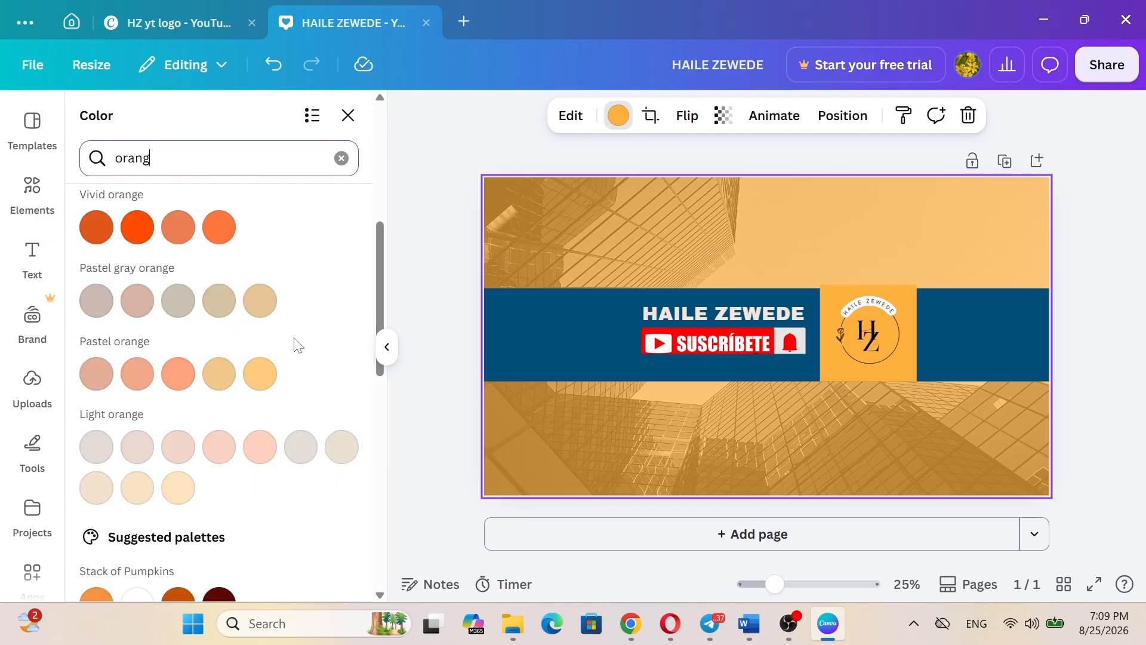
left_click(260, 389)
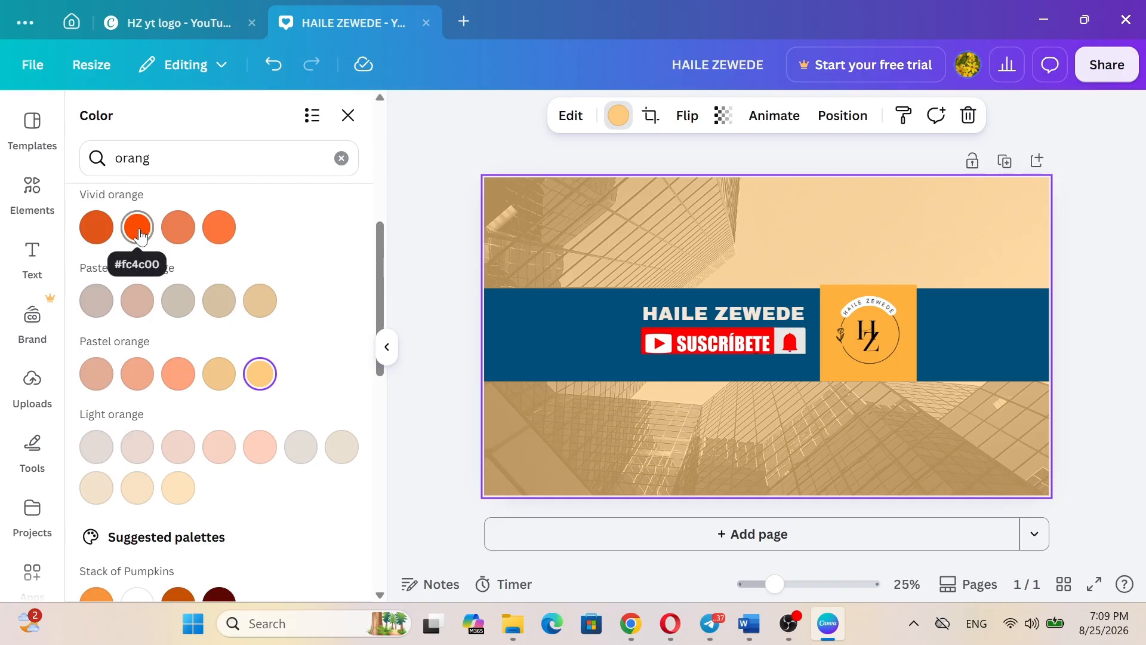
left_click(150, 158)
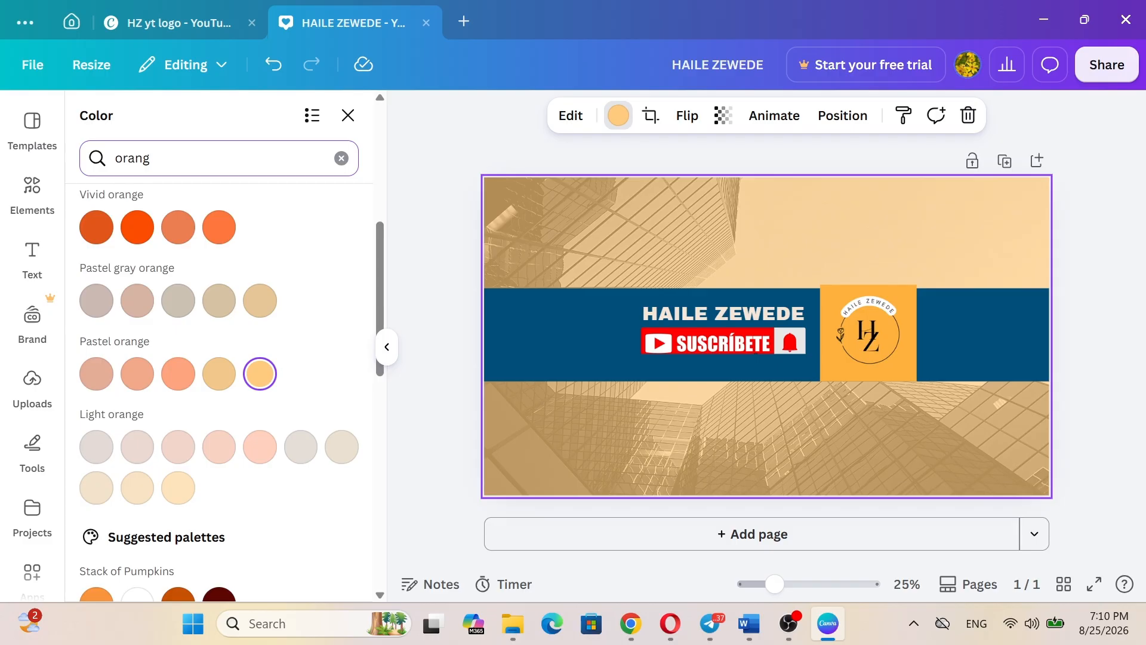
scroll(375, 239, "up", 2)
scroll(370, 210, "up", 1)
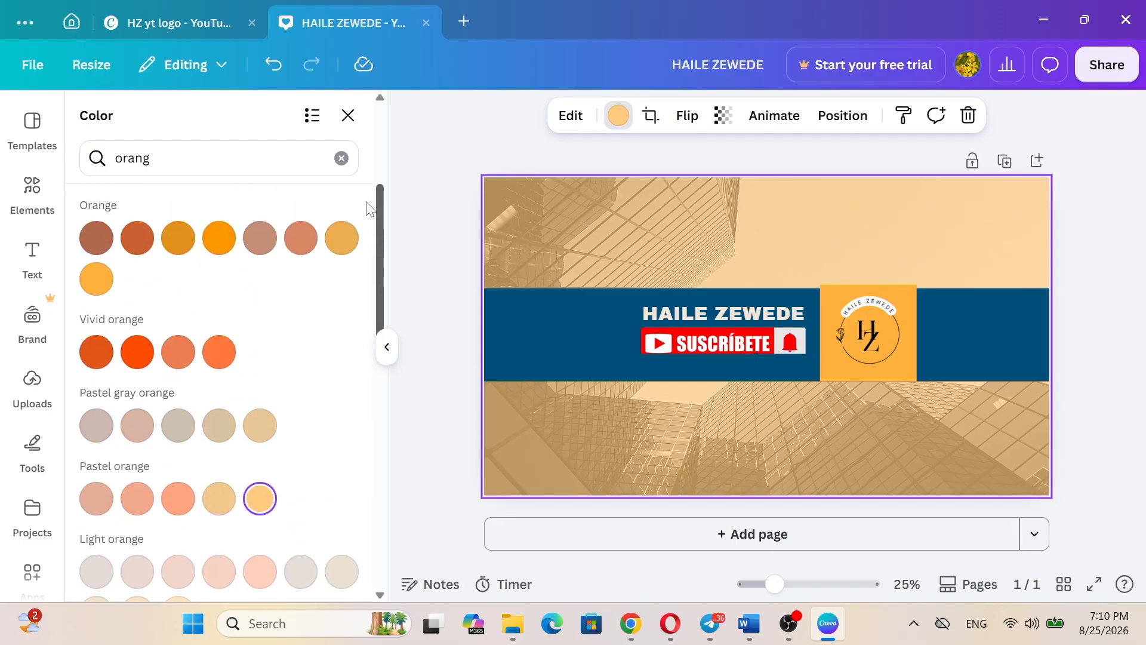
left_click(150, 158)
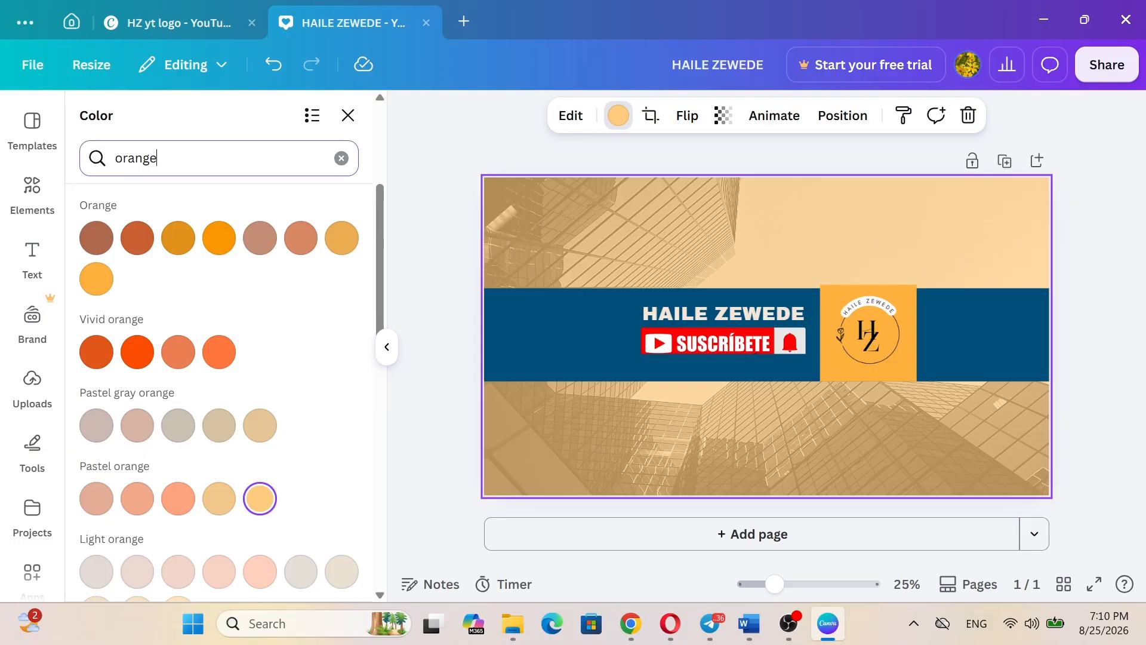
Step: Try a Suscríbete graphic with a pointing hand, about 478 by 167, below the headline in place of the existing subscribe graphic
left_click(932, 316)
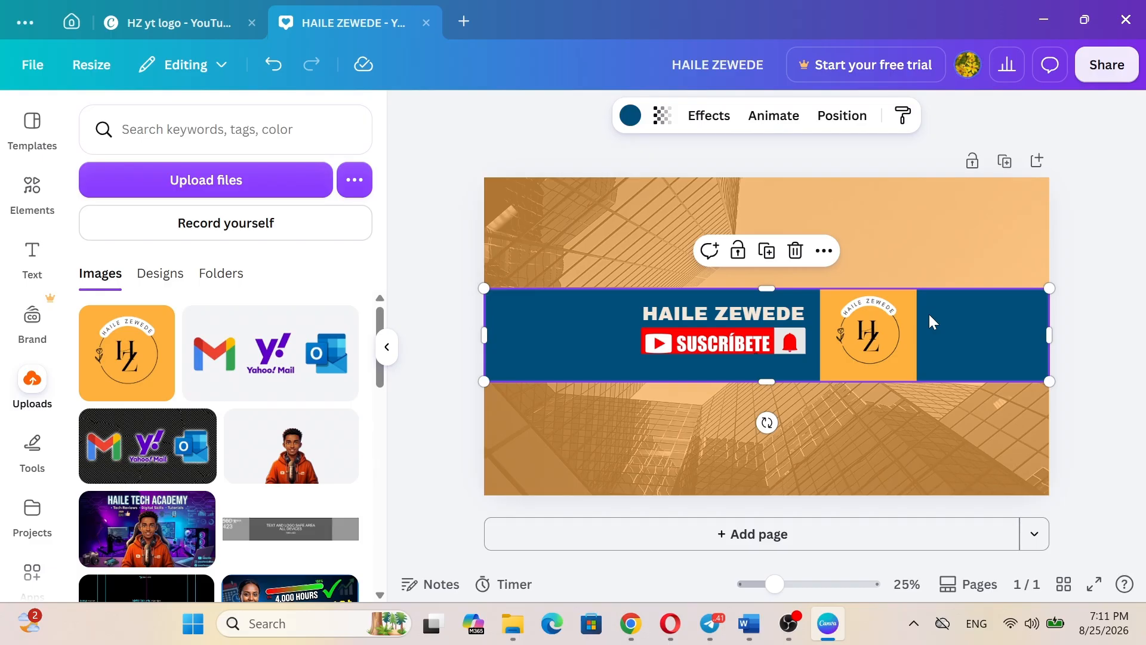
left_click(756, 347)
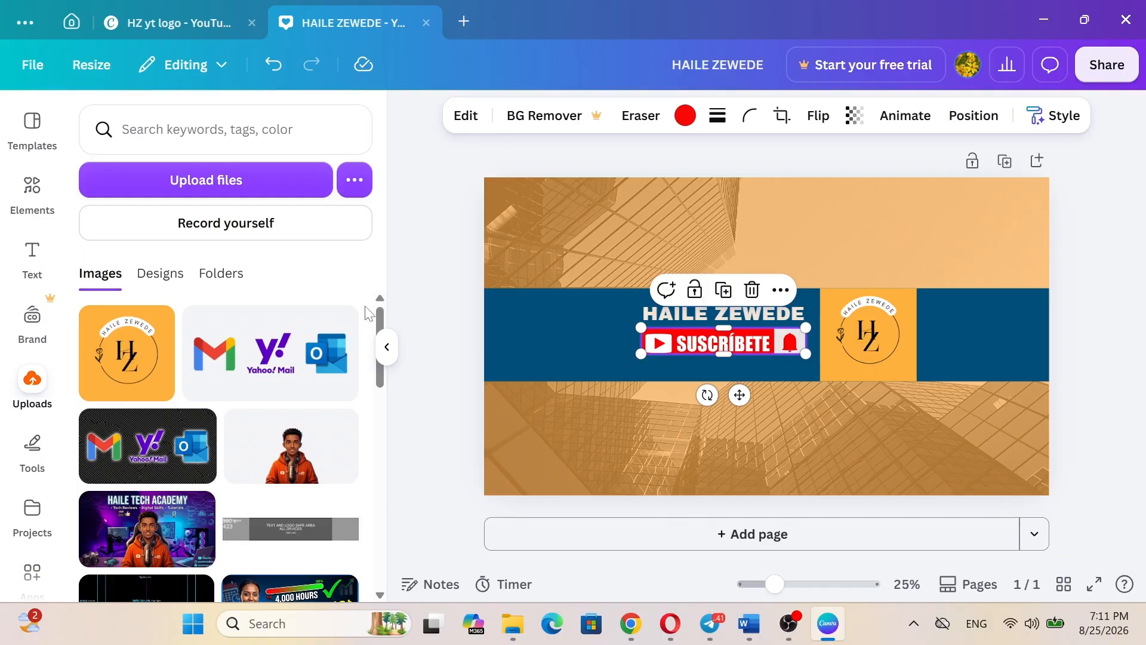
left_click(41, 195)
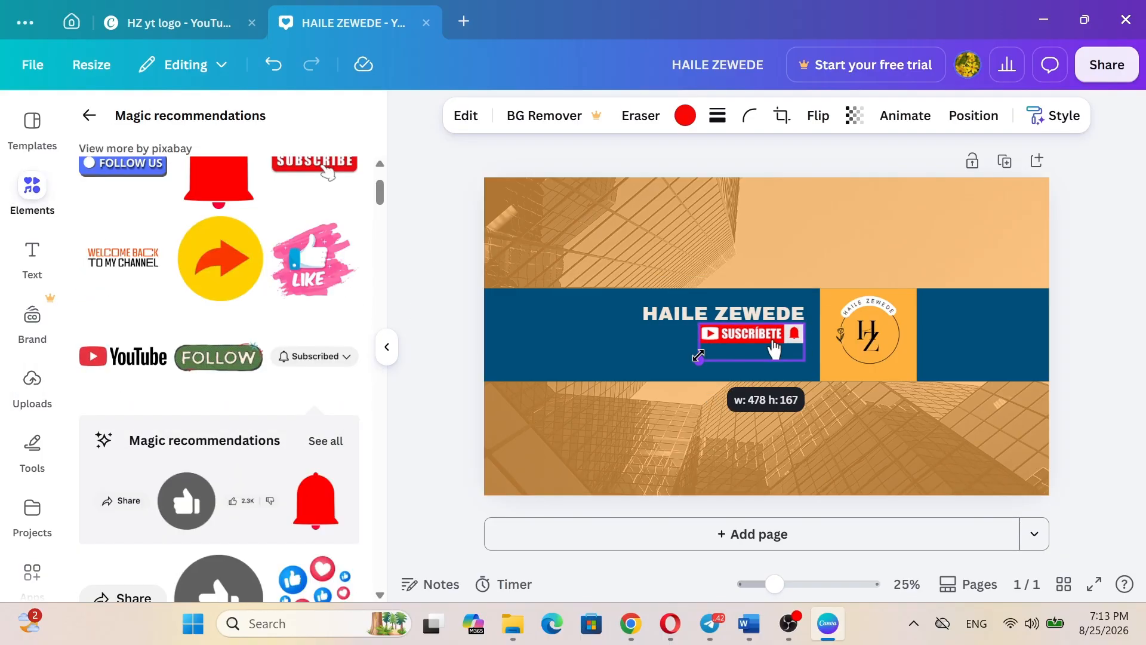
left_click_drag(805, 360, 804, 360)
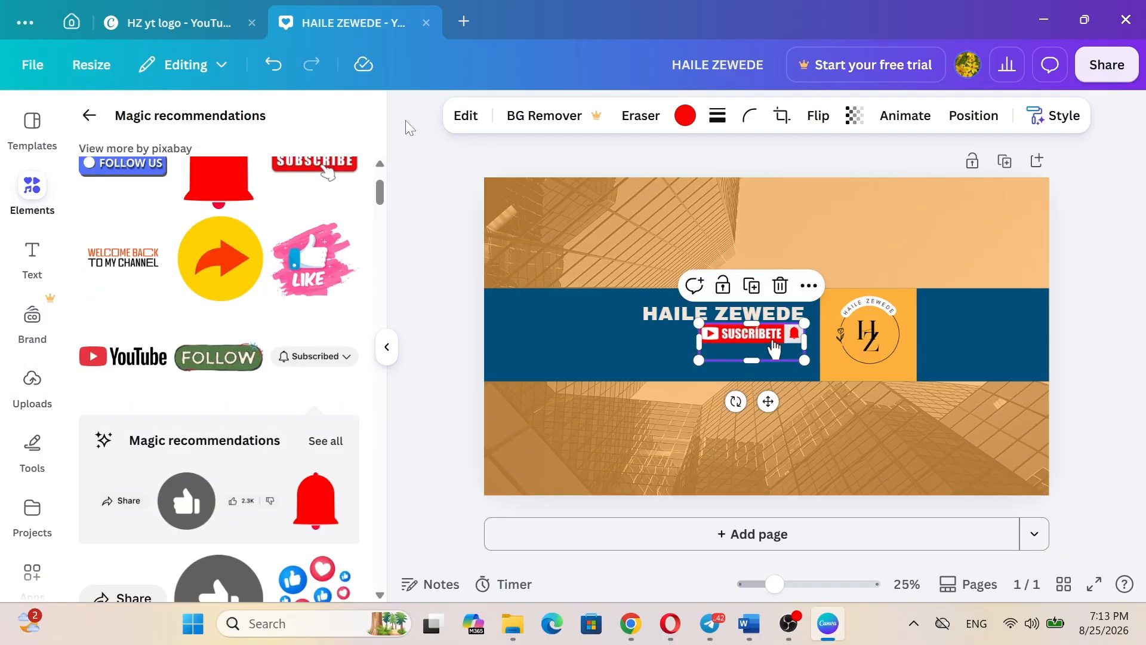
Step: Undo the last two changes and delete both Suscríbete graphics from the blue band
left_click(274, 68)
left_click(274, 70)
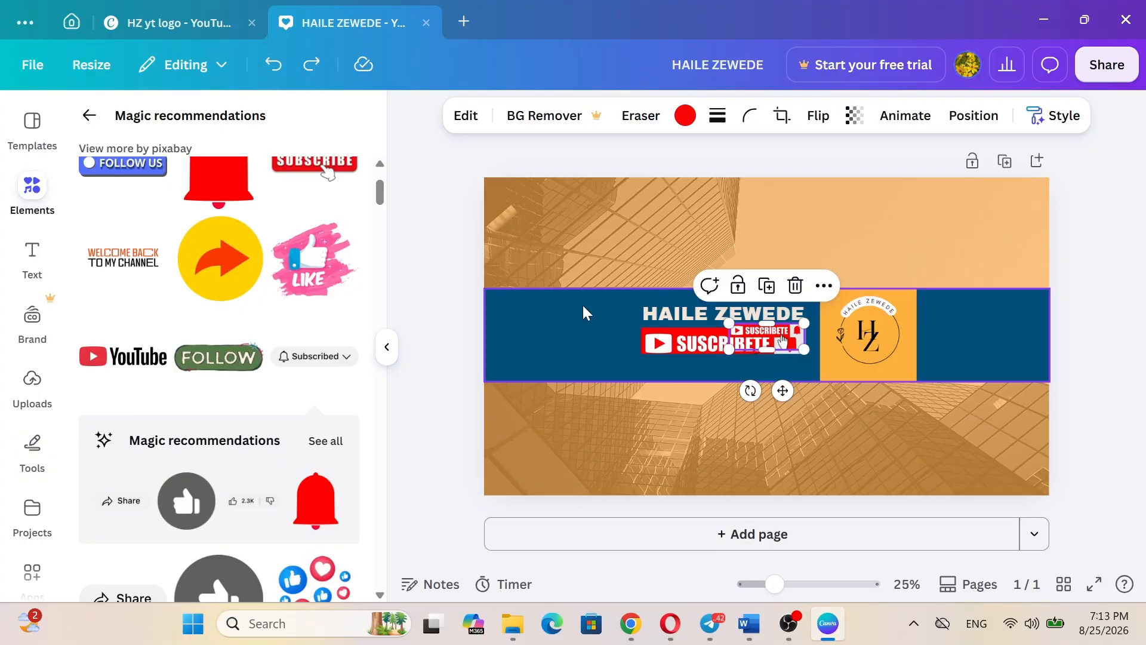
left_click(796, 286)
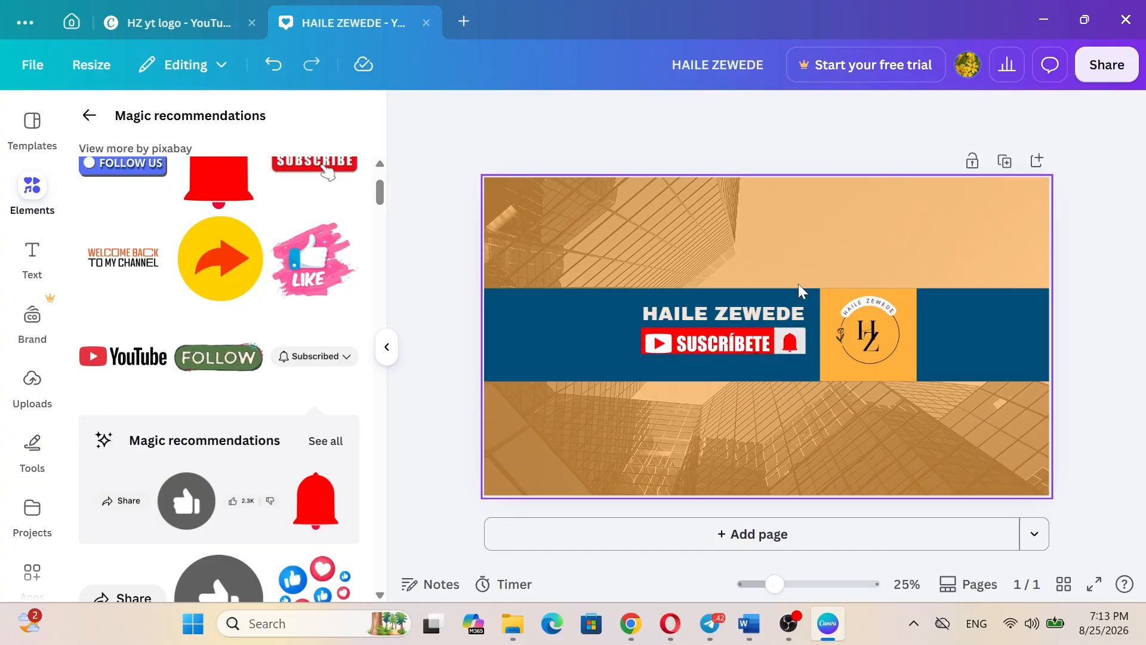
left_click(724, 346)
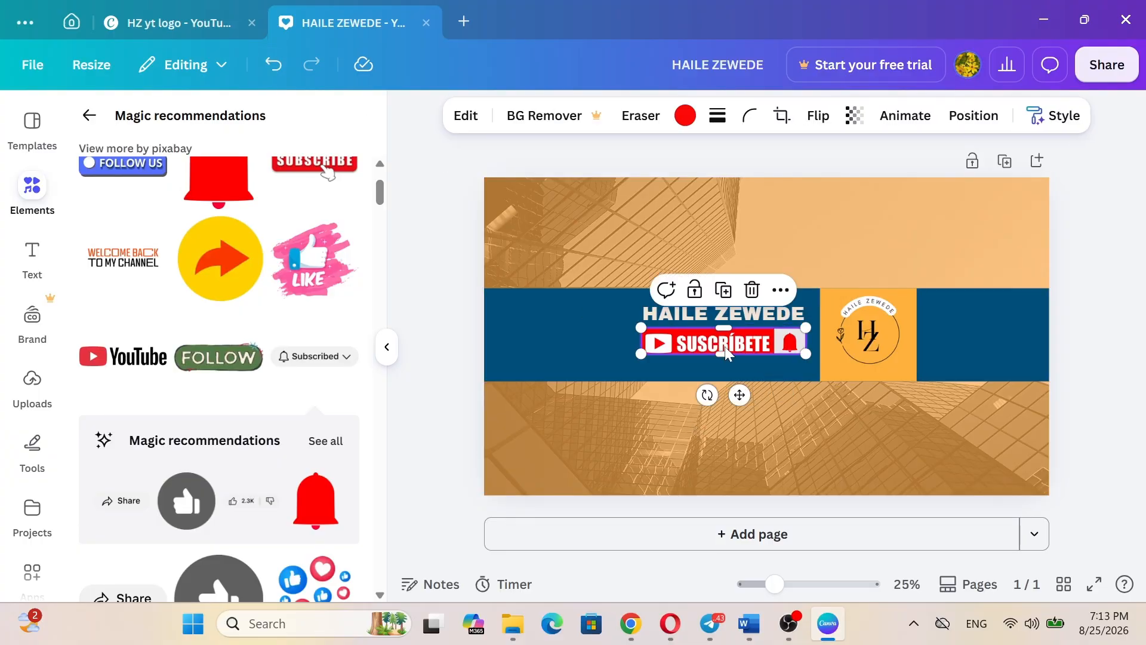
left_click(753, 292)
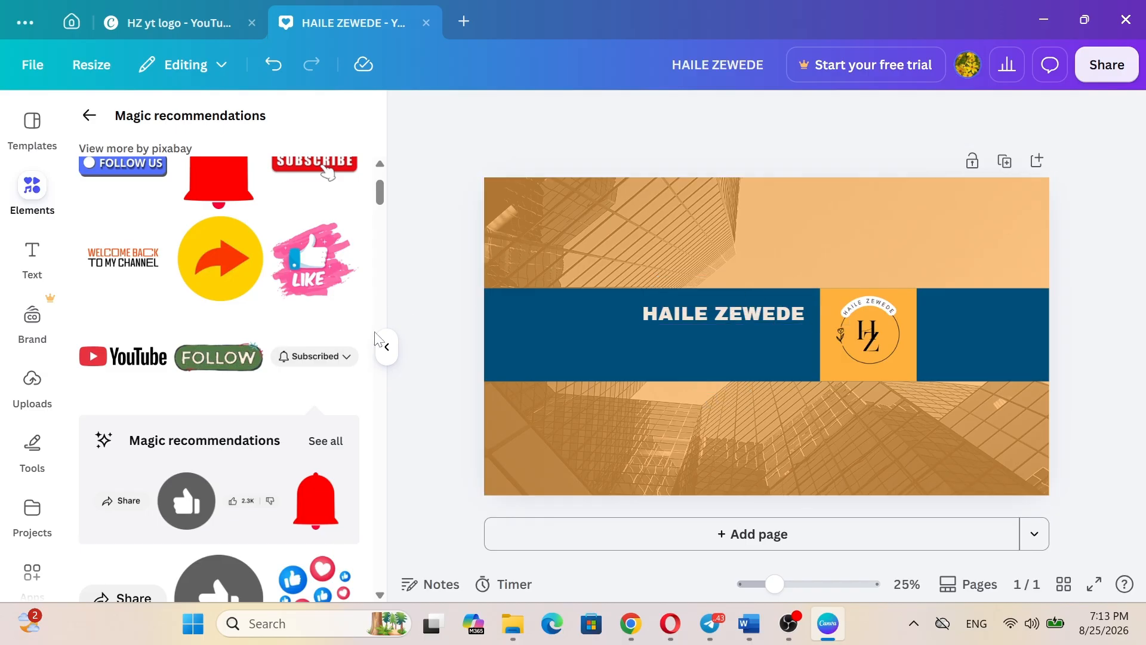
Step: Try the YouTube logo graphic shrunk to about the headline's width below the headline, and delete it again
left_click(123, 361)
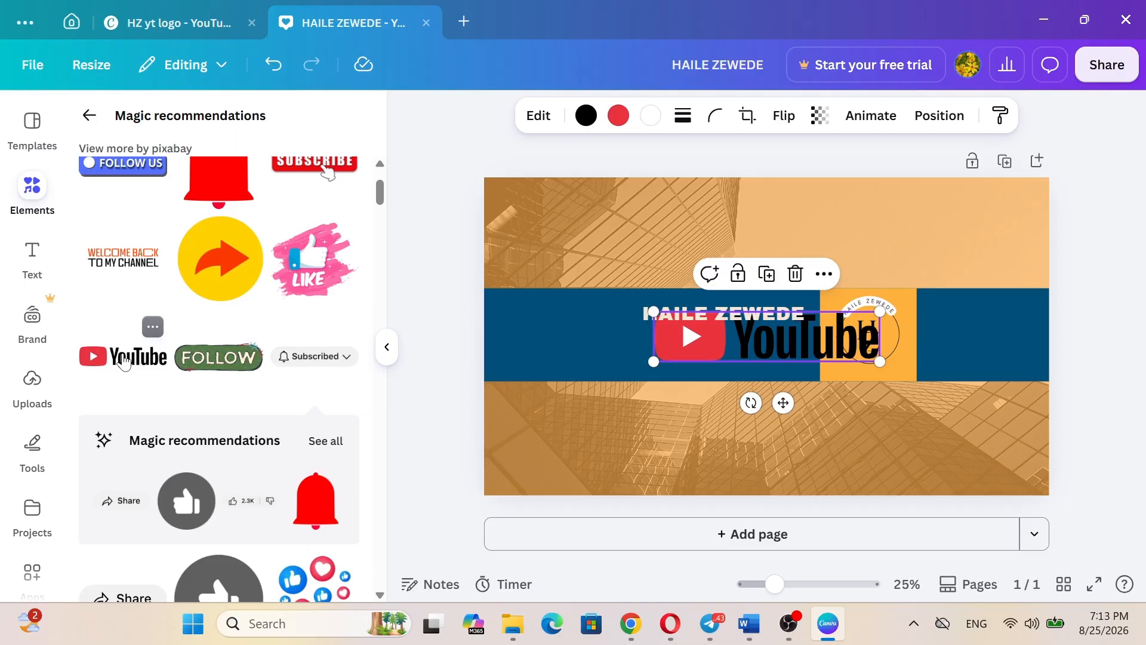
left_click_drag(776, 338, 720, 356)
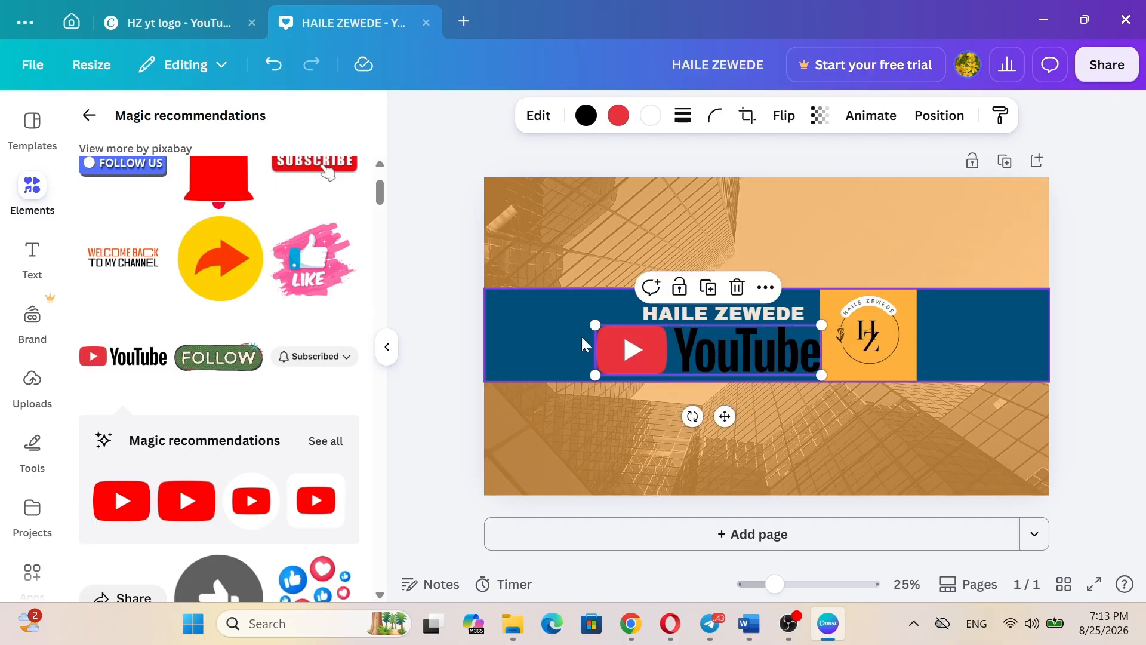
left_click_drag(593, 323, 675, 339)
mouse_move(788, 356)
left_mouse_down()
mouse_move(764, 339)
mouse_move(773, 346)
left_mouse_up()
left_click(600, 344)
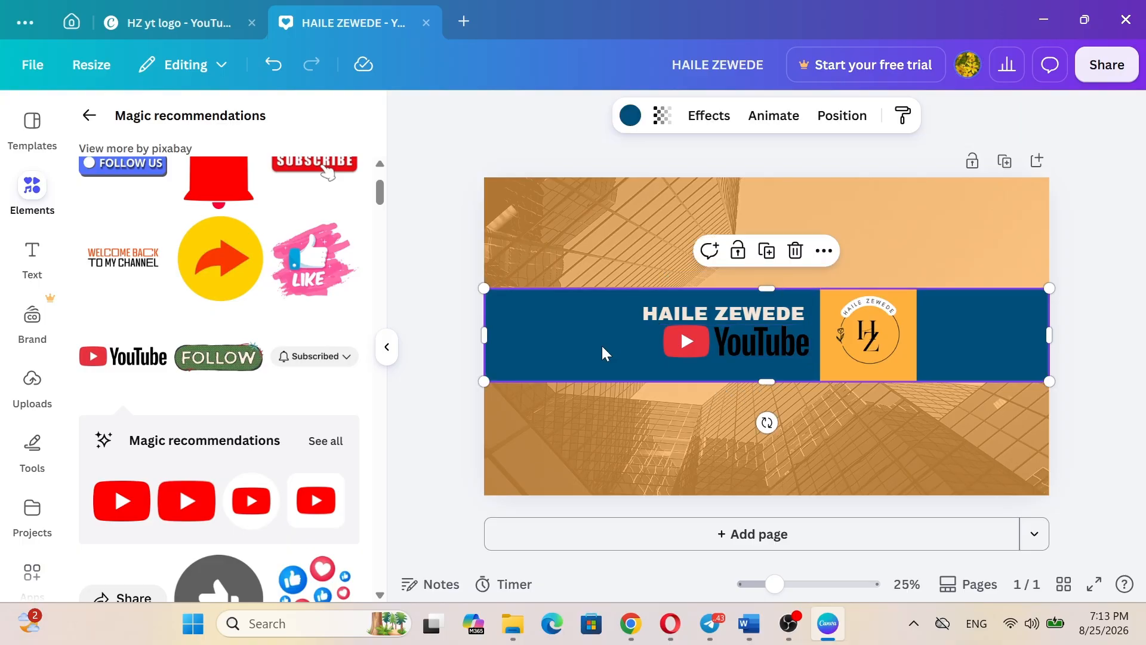
left_click(747, 342)
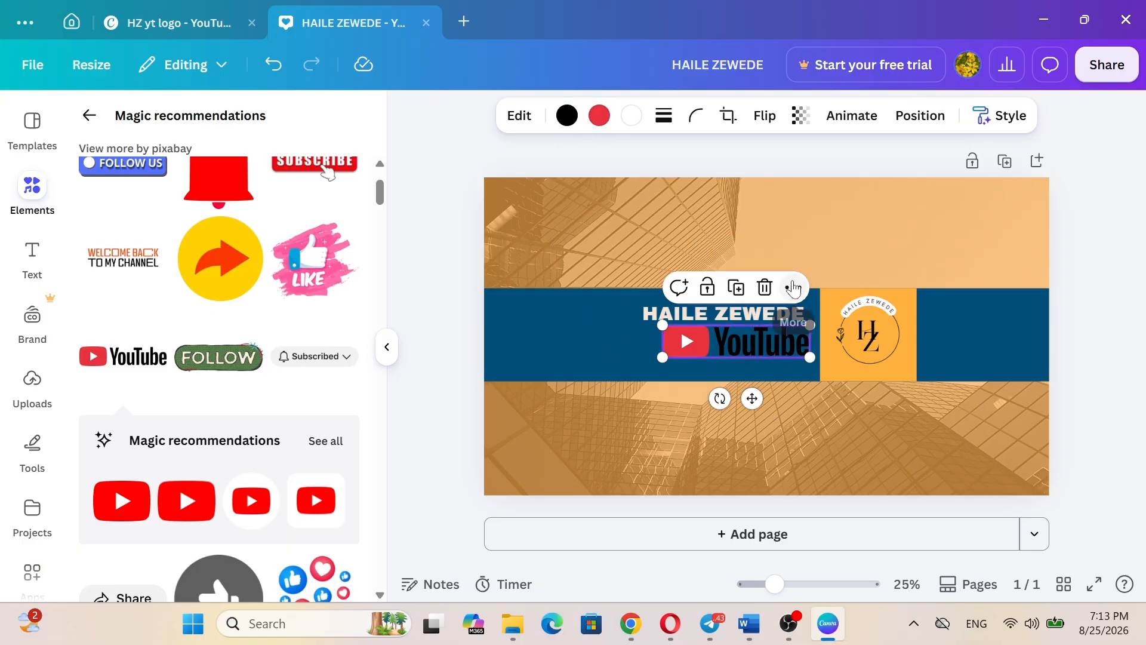
left_click(765, 287)
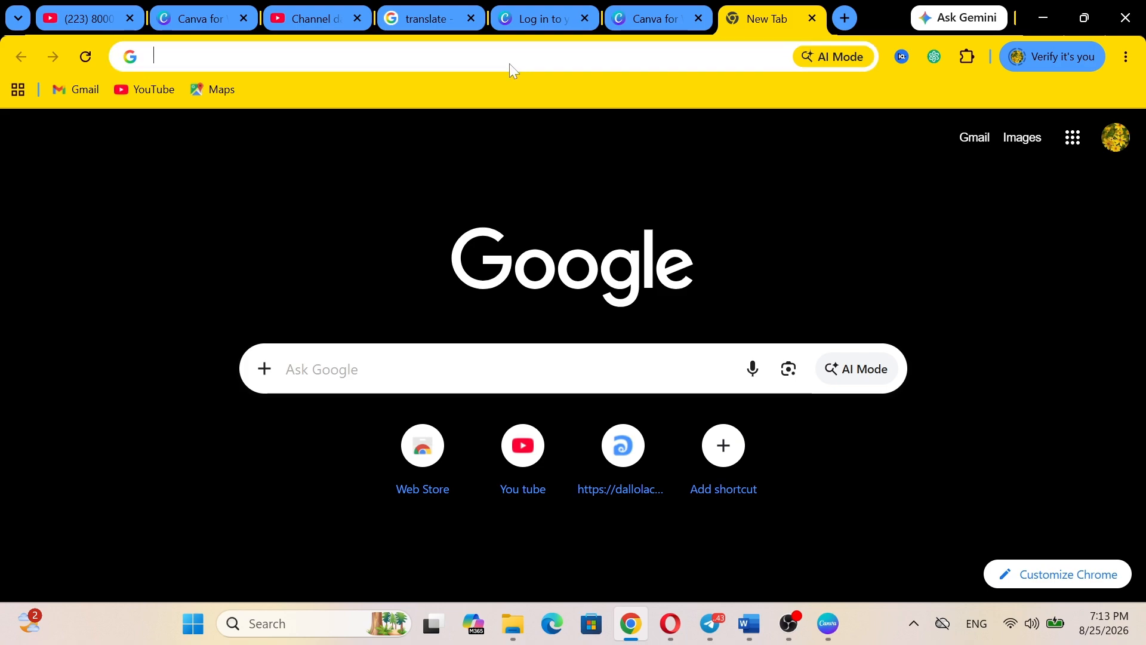
Step: In Chrome, search Google Images for "subscribe" and open the preview of the red subscribe button with thumb and bell
left_click(510, 64)
type("su")
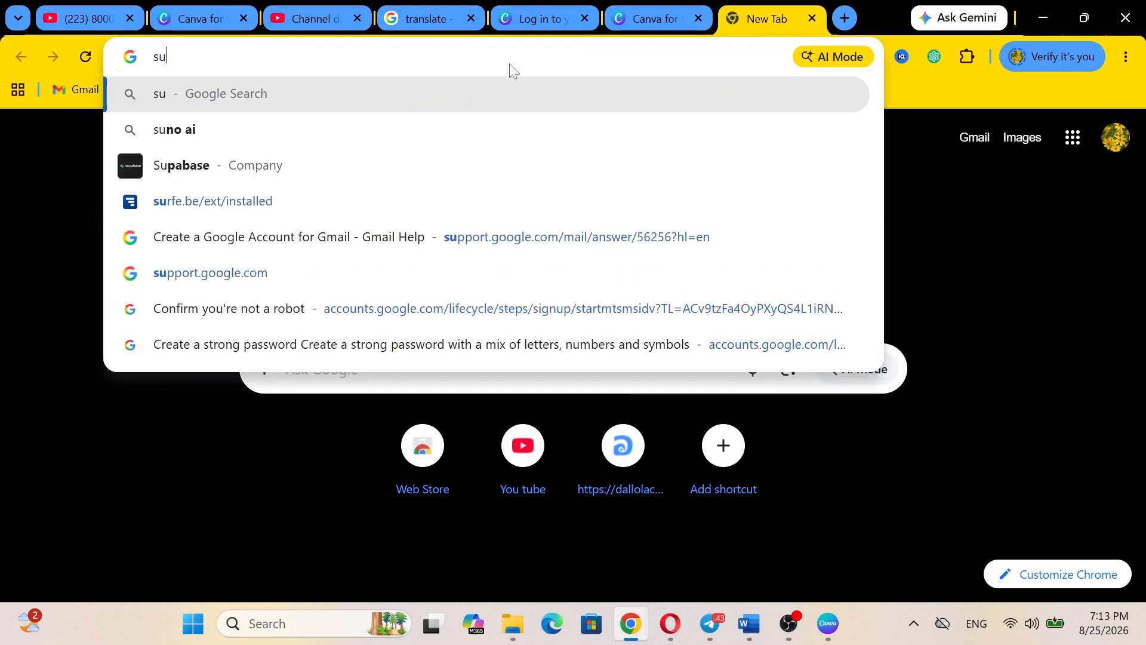
type("bscr")
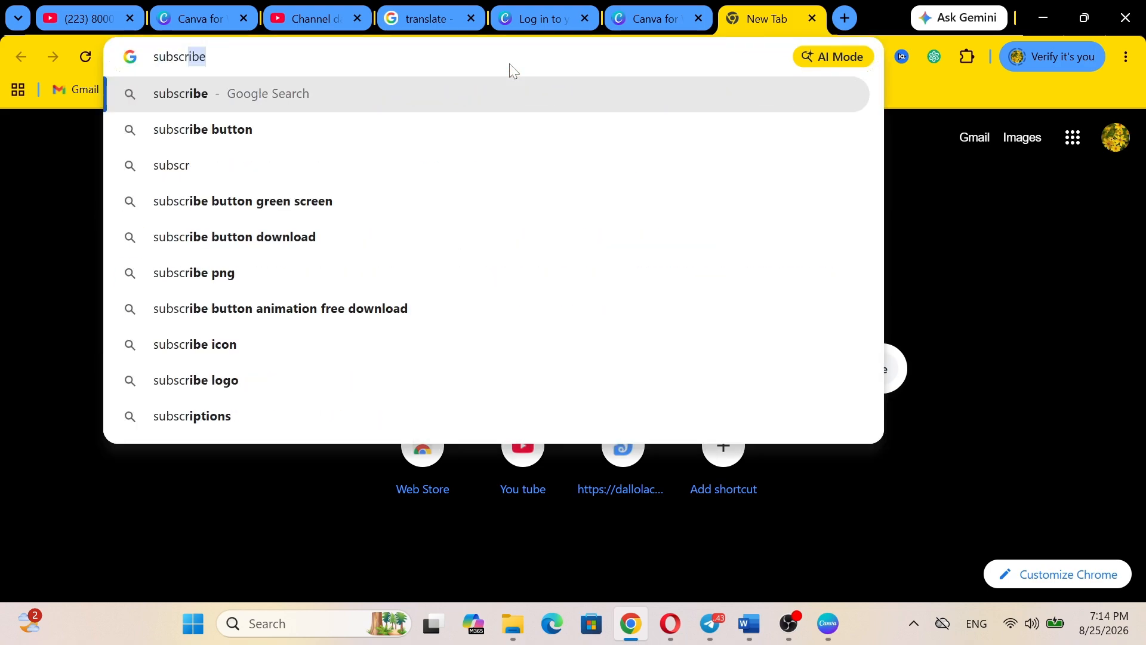
type("ibe")
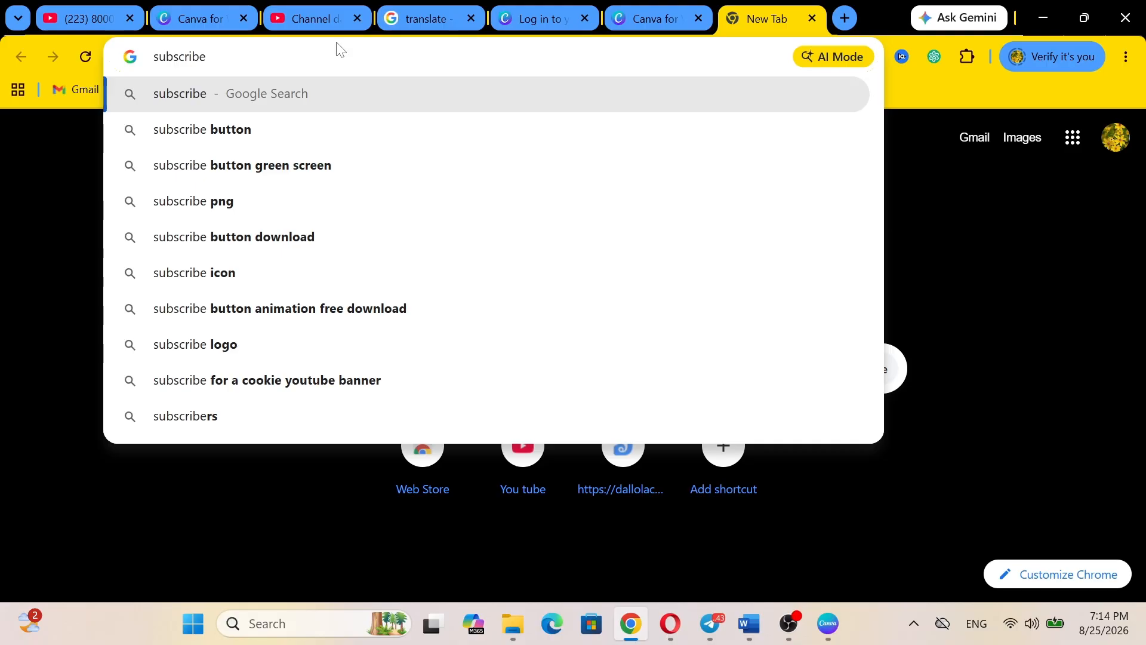
key("Return")
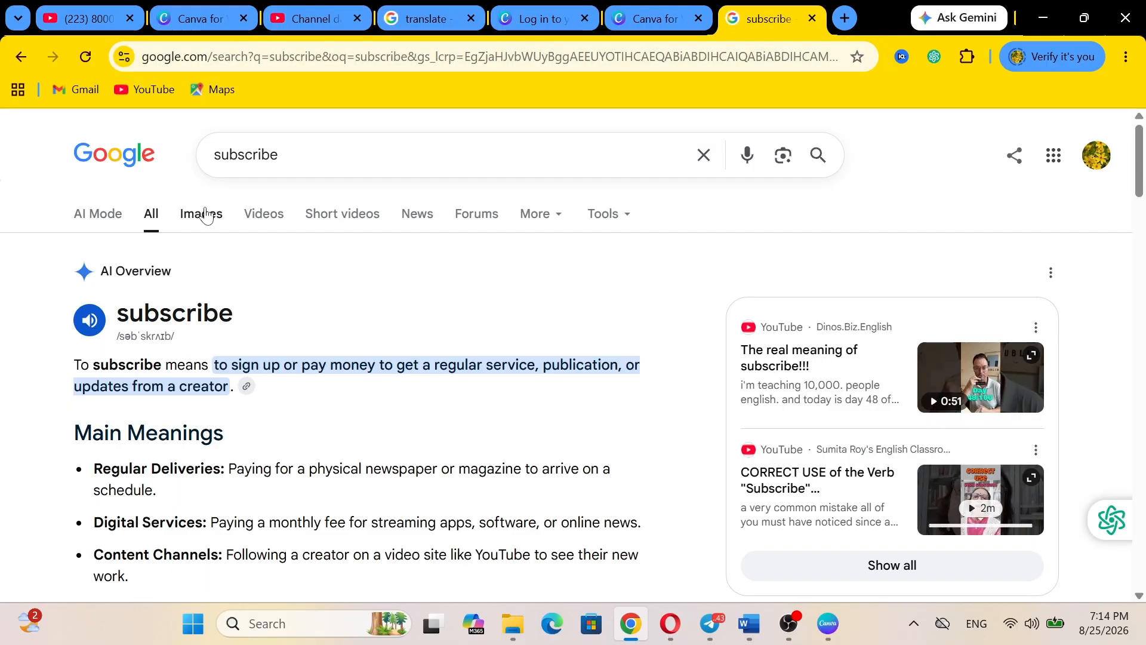
left_click(202, 213)
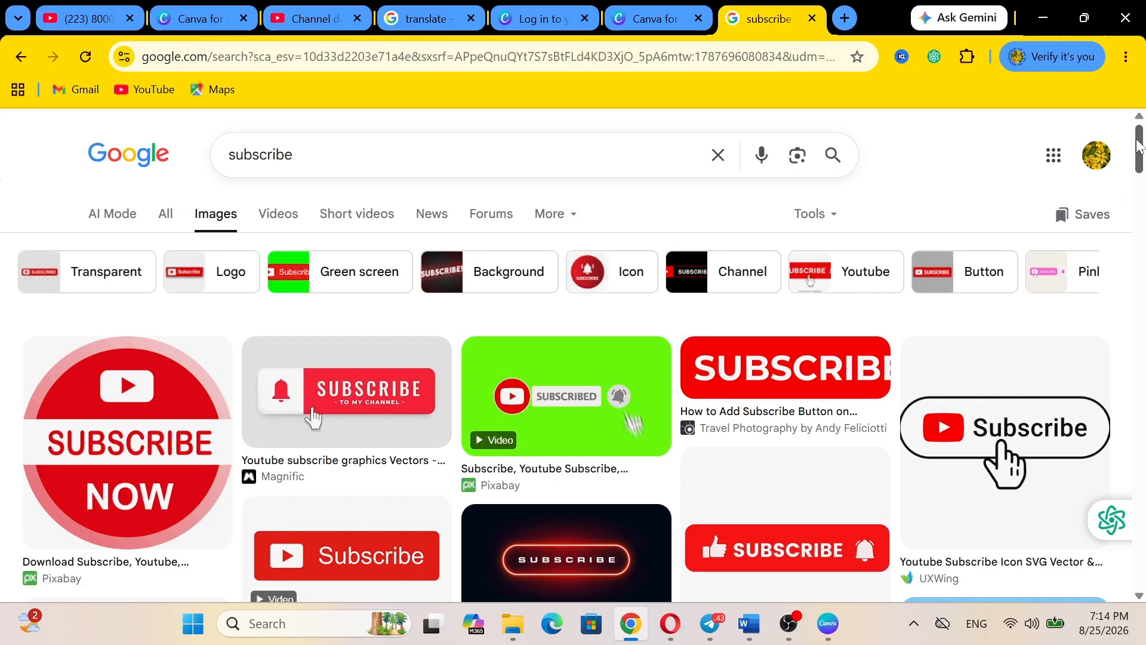
mouse_move(1139, 147)
left_mouse_down()
mouse_move(1143, 176)
mouse_move(1143, 165)
left_mouse_up()
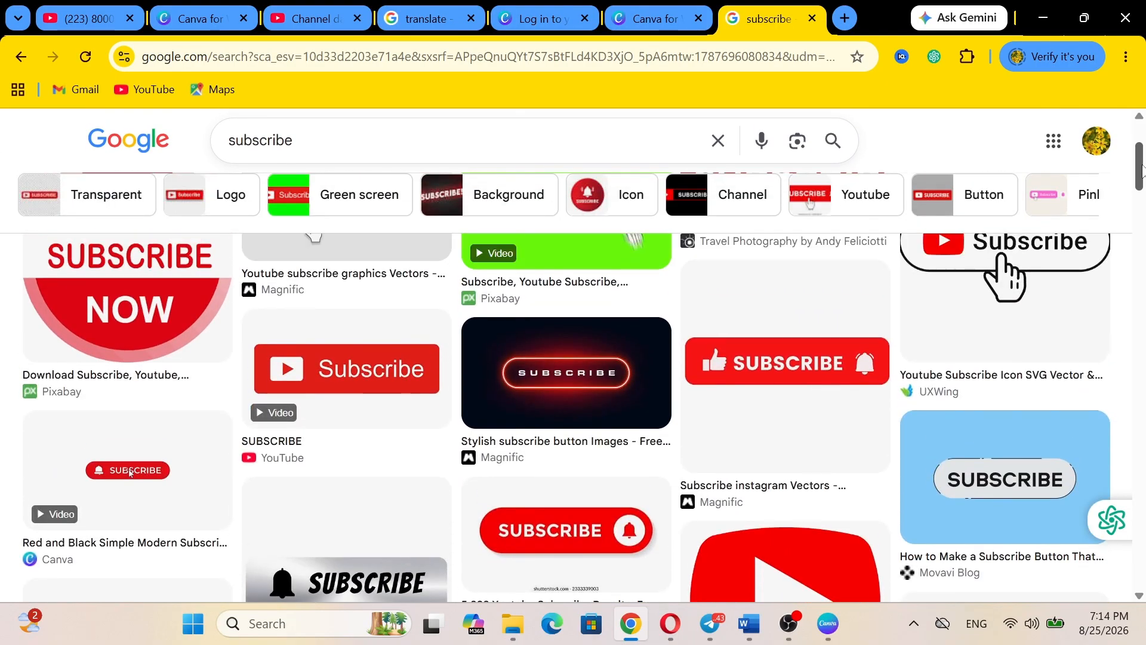
left_click(810, 407)
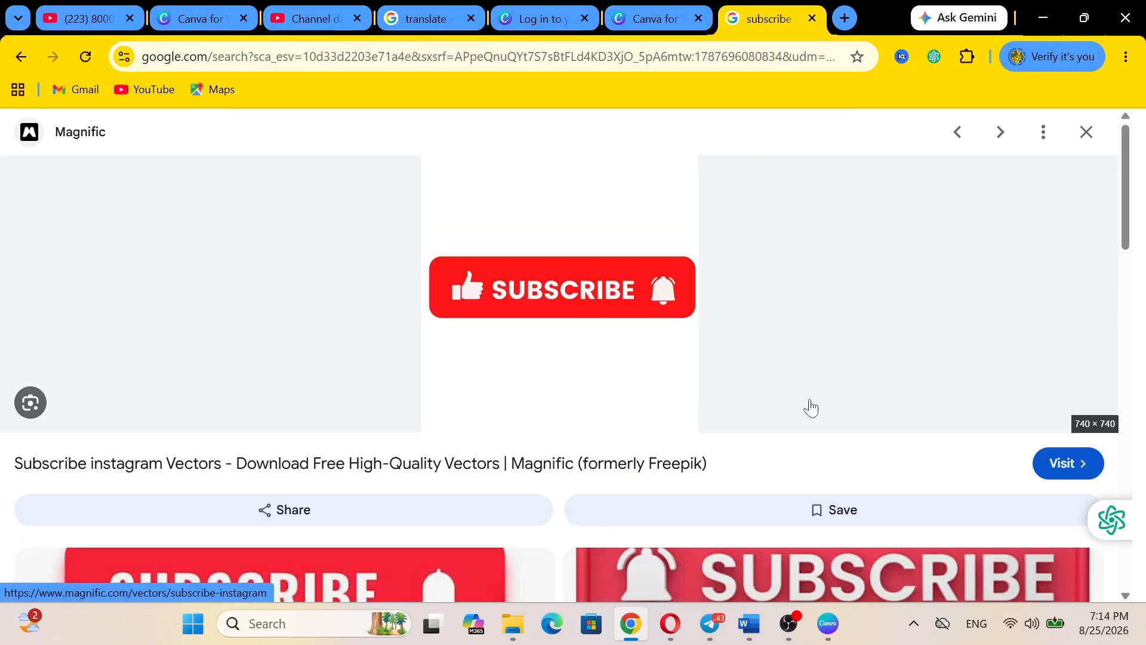
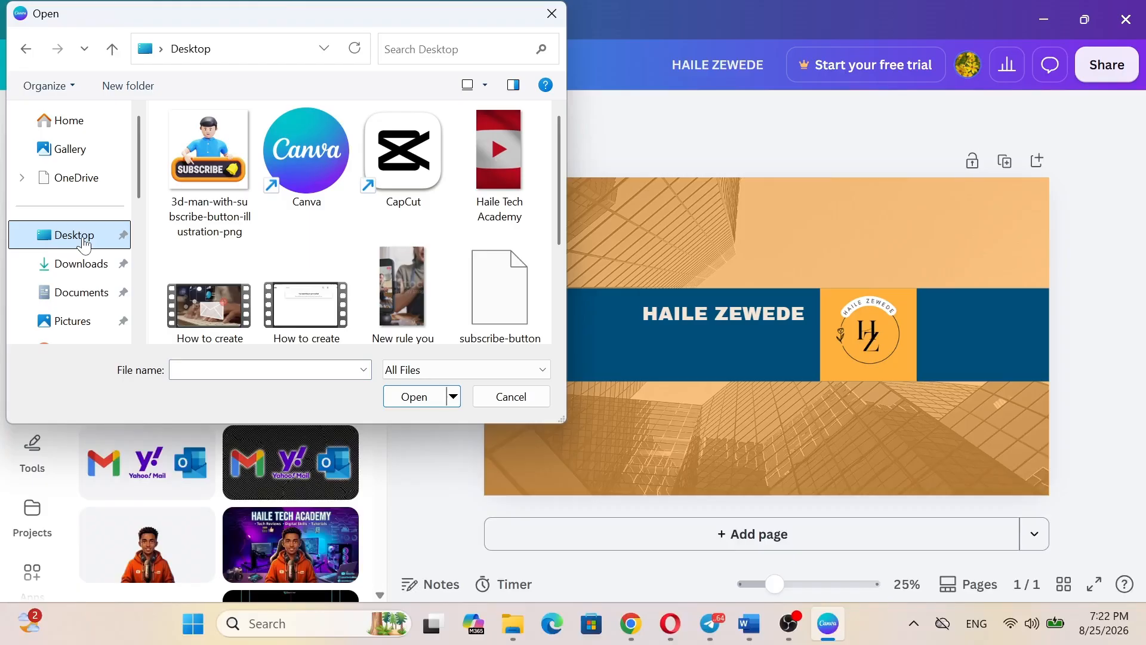
Step: Upload the "3d-man-with-subscribe-button-illustration-png" image from the Desktop folder and add it to the banner
left_click(239, 148)
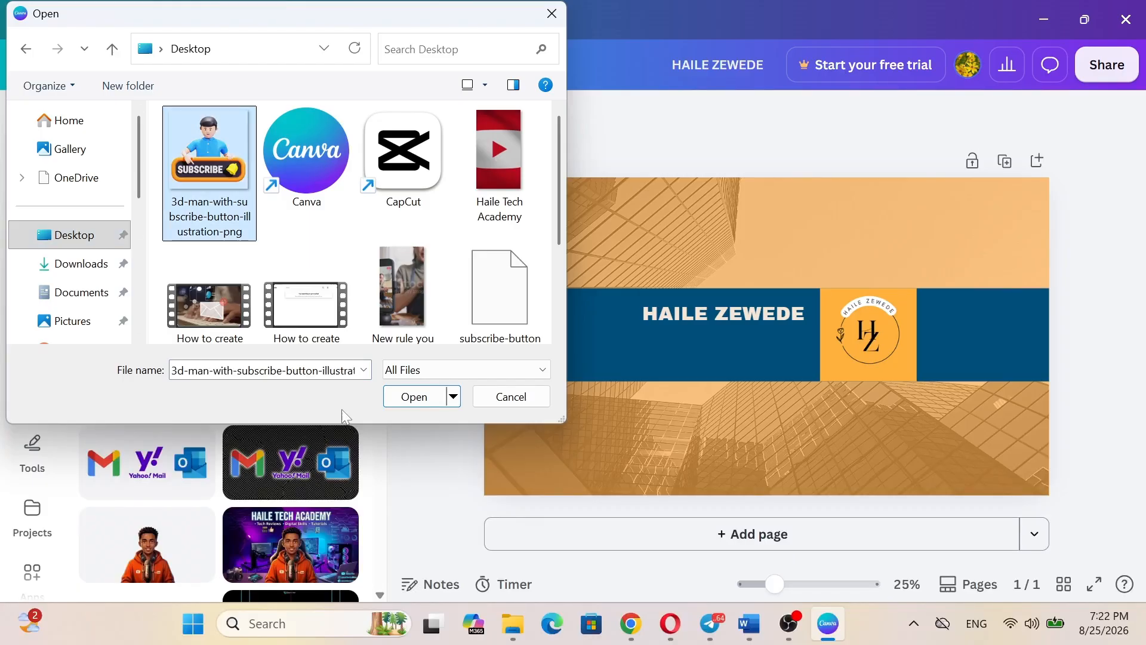
left_click(417, 396)
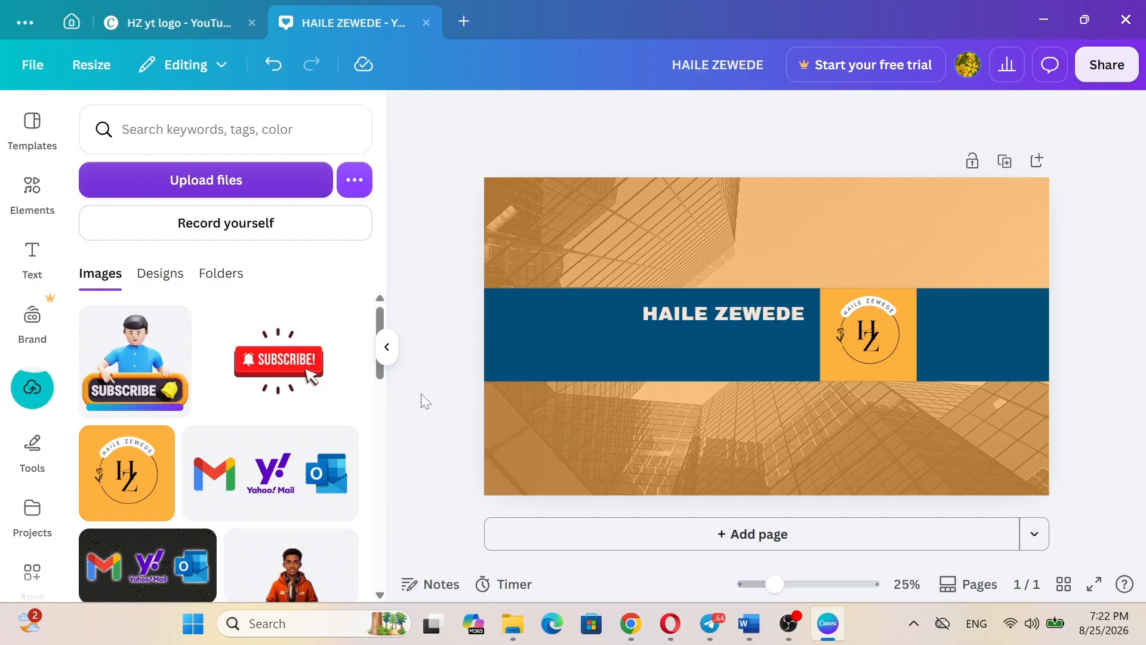
left_click(137, 352)
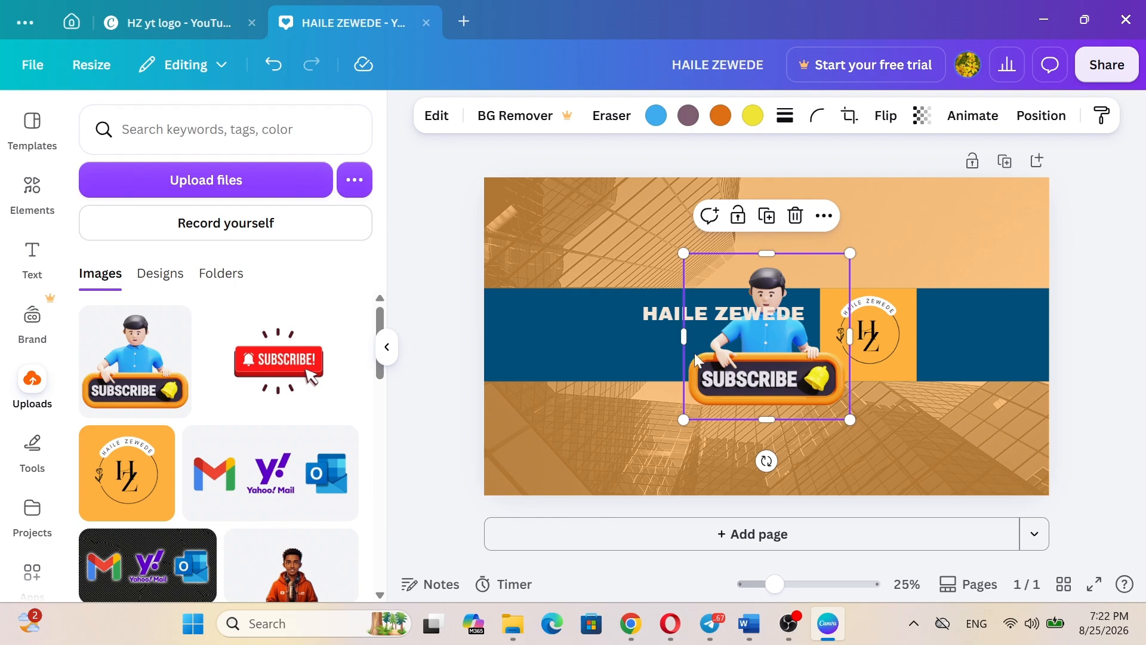
Step: Shrink the 3D man subscribe image to about the blue band's height and place it in the band just left of the headline
left_click_drag(723, 278, 564, 266)
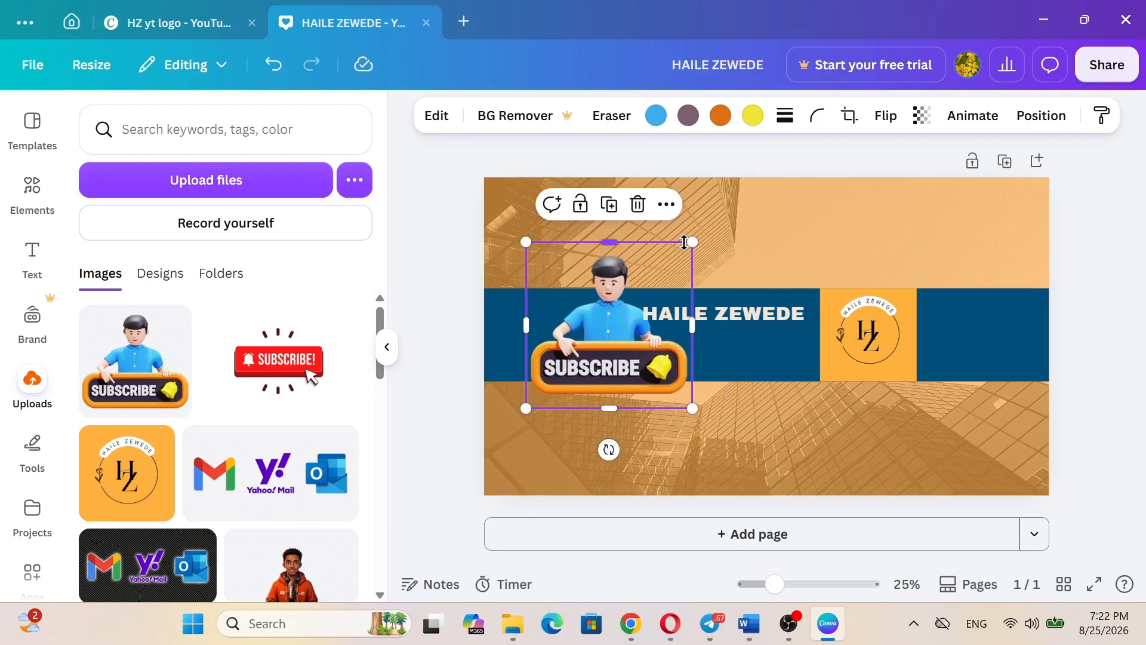
left_click_drag(692, 242, 612, 301)
left_click_drag(571, 355, 598, 329)
left_click(740, 348)
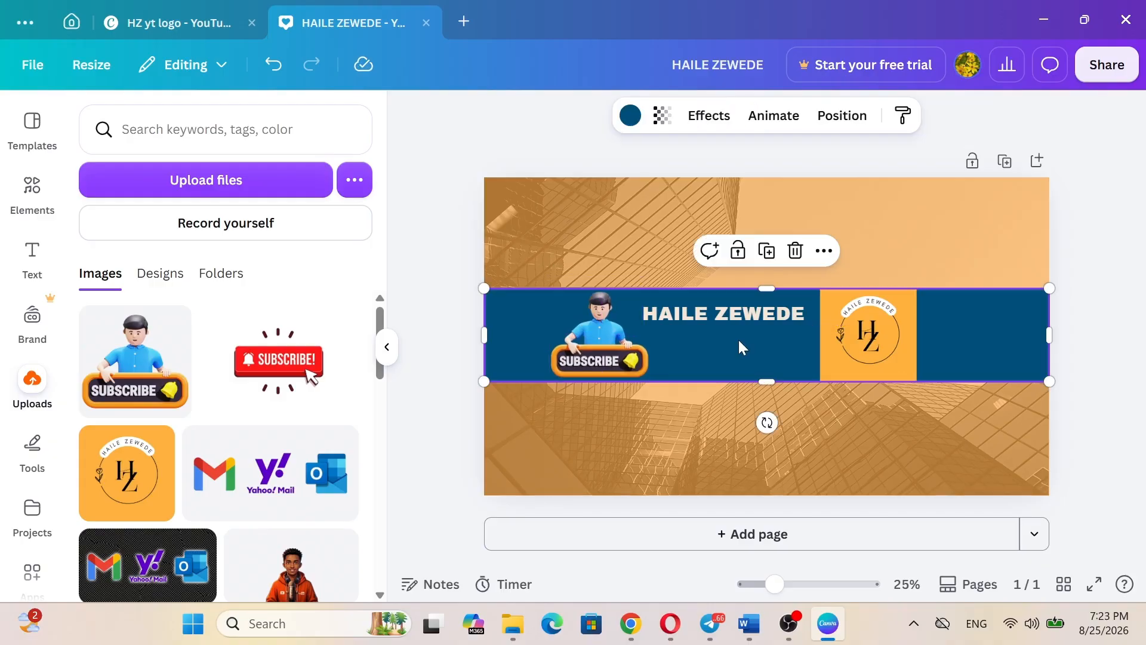
Step: Rename the design as "yt hz banner"
left_click(924, 245)
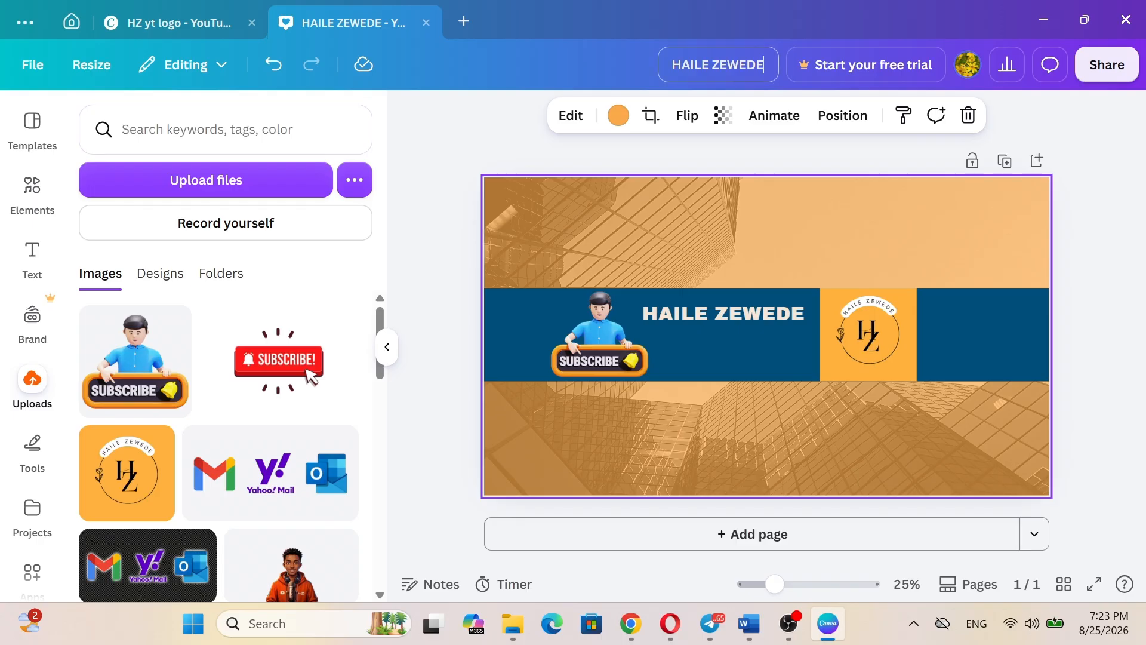
key("BackSpace")
key("BackSpace")
key("BackSpace")
key("BackSpace")
key("BackSpace")
key("BackSpace")
key("BackSpace")
key("BackSpace")
key("BackSpace")
key("BackSpace")
key("BackSpace")
key("BackSpace")
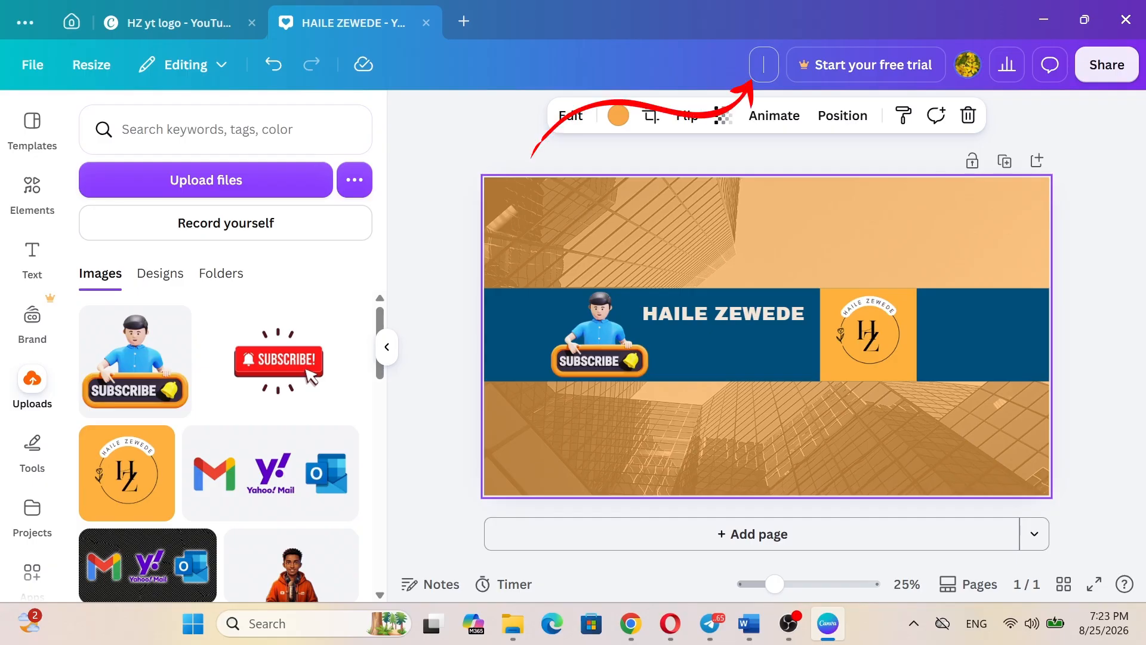
type("yt hz ba")
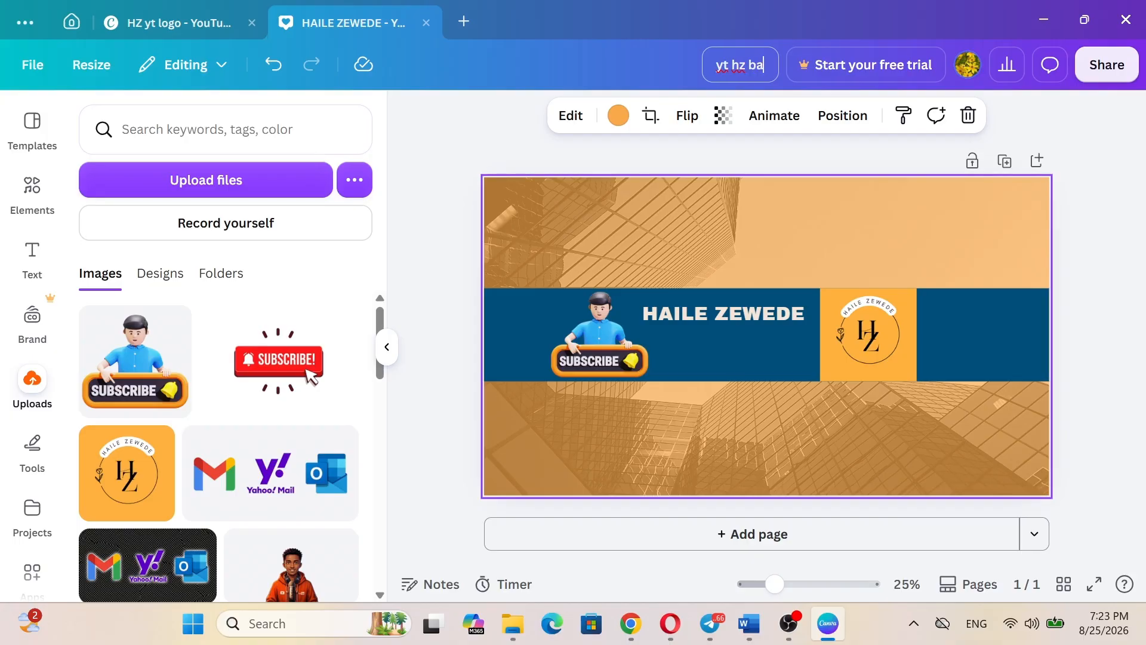
type("nner")
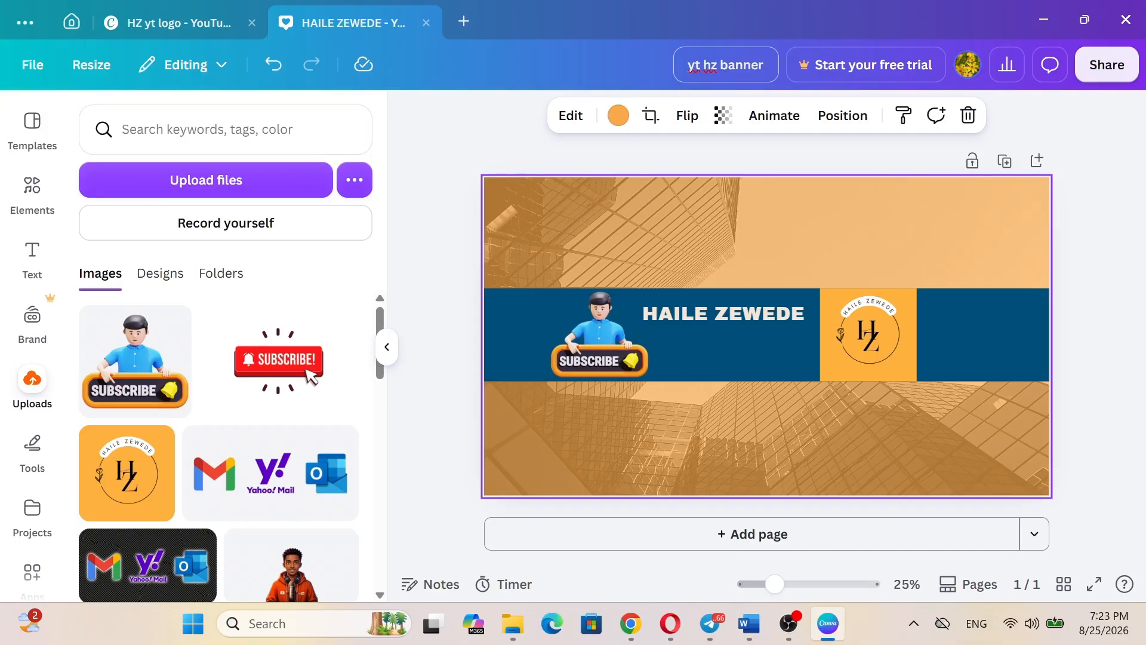
left_click(1080, 205)
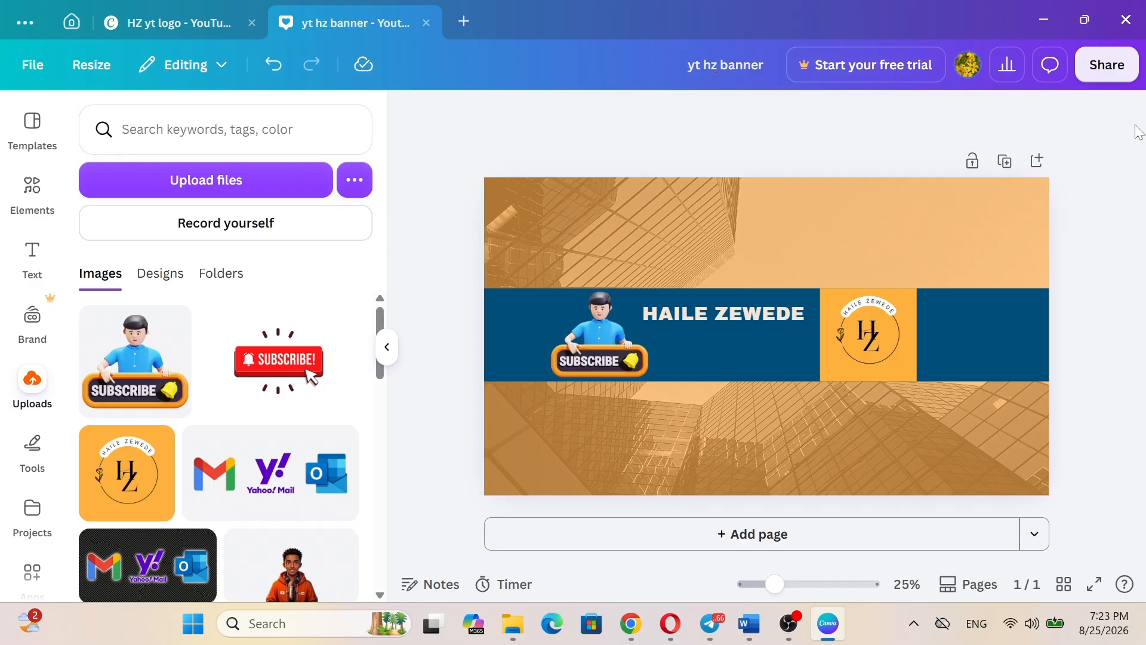
Step: Download the banner as a PNG file named "yt hz banner" to the Downloads folder
left_click(1106, 64)
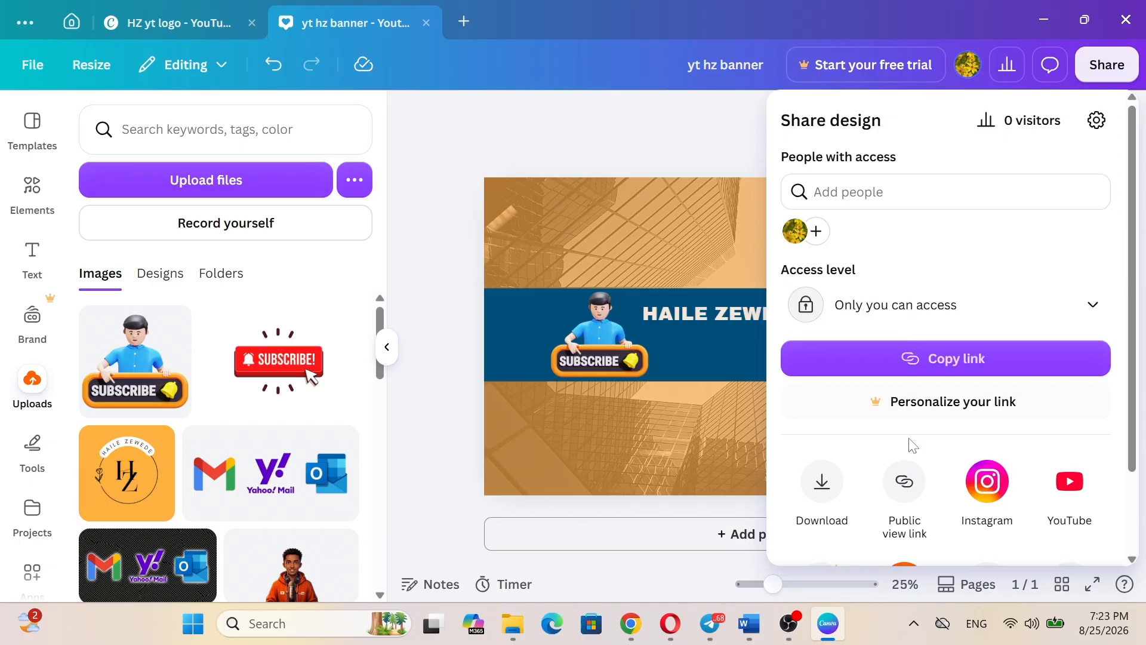
left_click(825, 518)
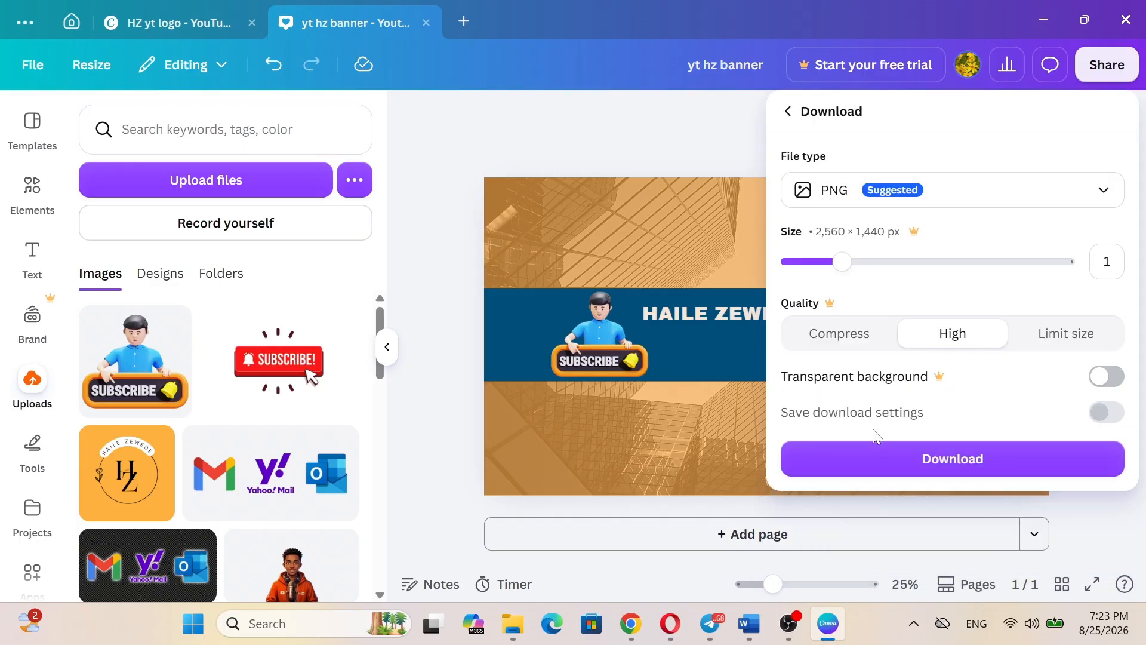
left_click(931, 458)
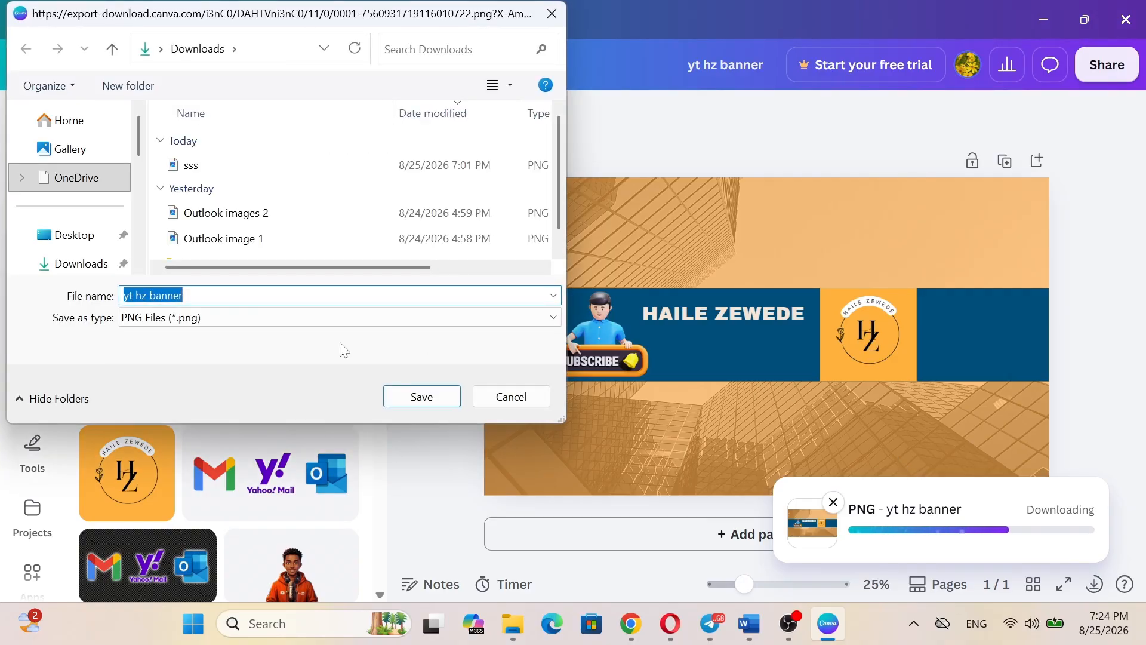
left_click(183, 294)
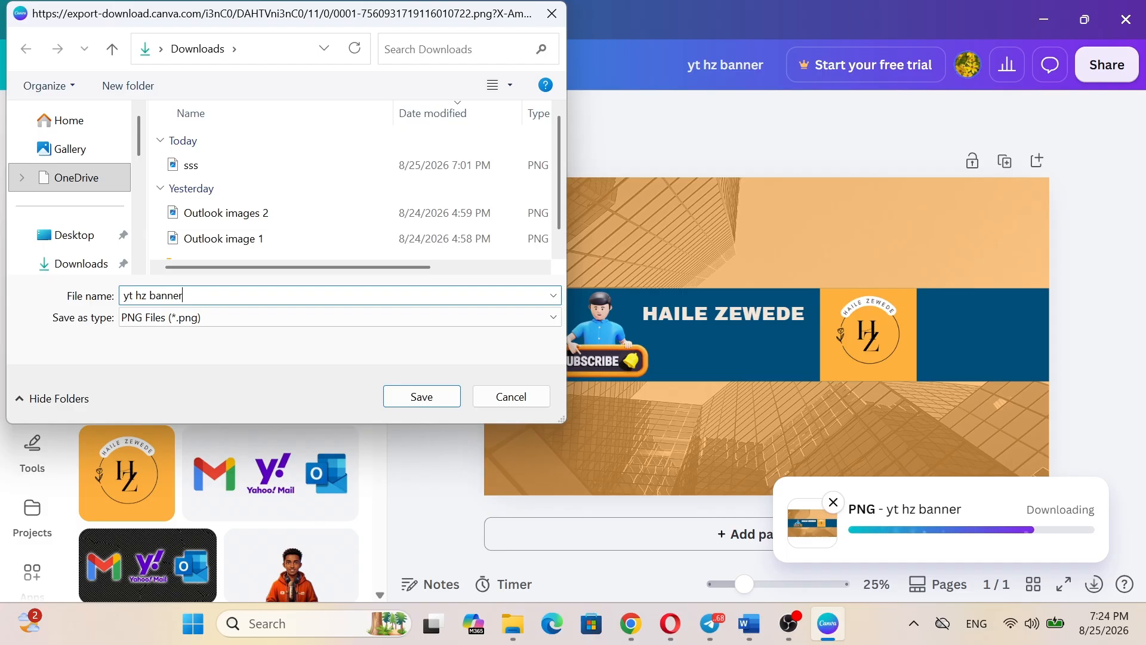
left_click(84, 266)
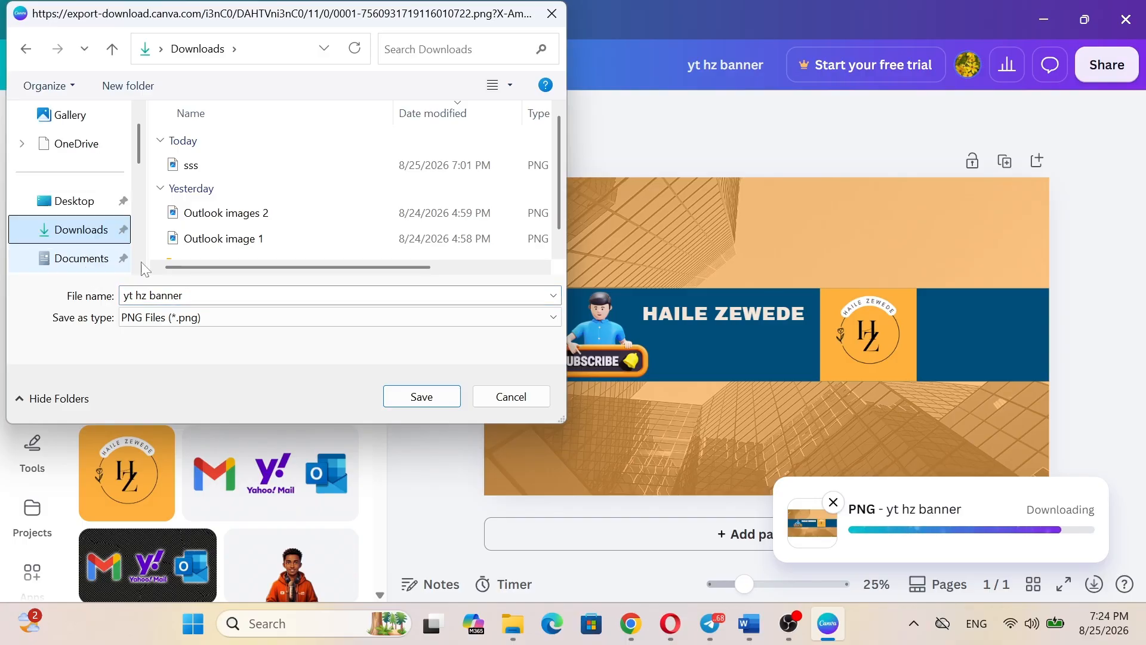
left_click(420, 397)
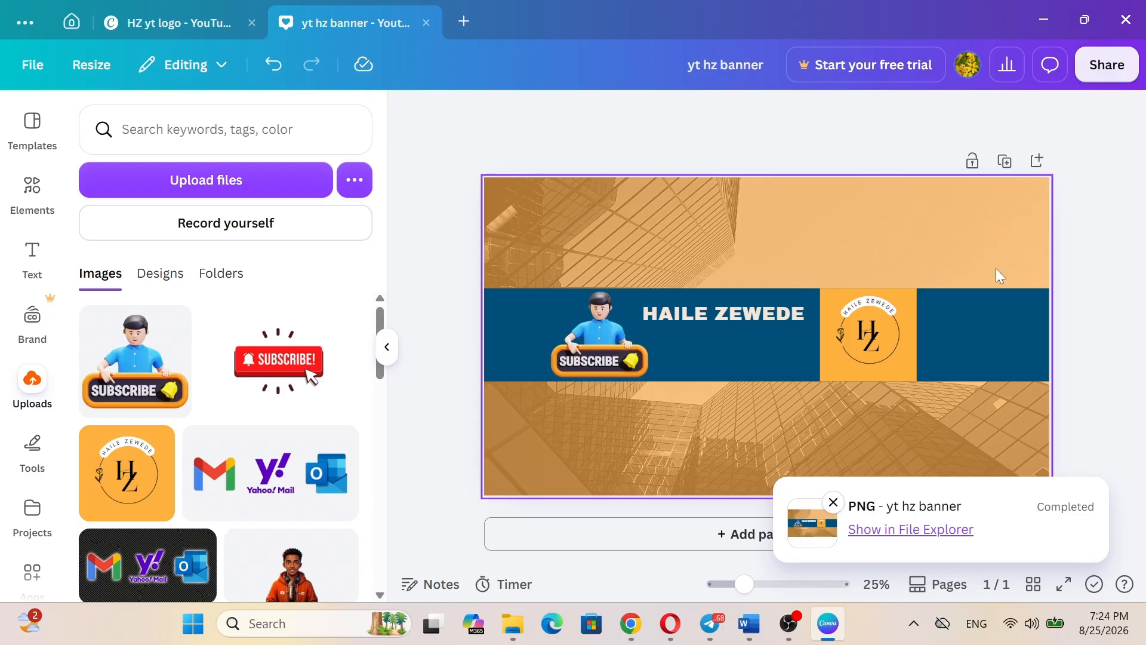
Step: Switch to Opera and open the channel customization page in YouTube Studio for the signed-in channel
left_click(1046, 21)
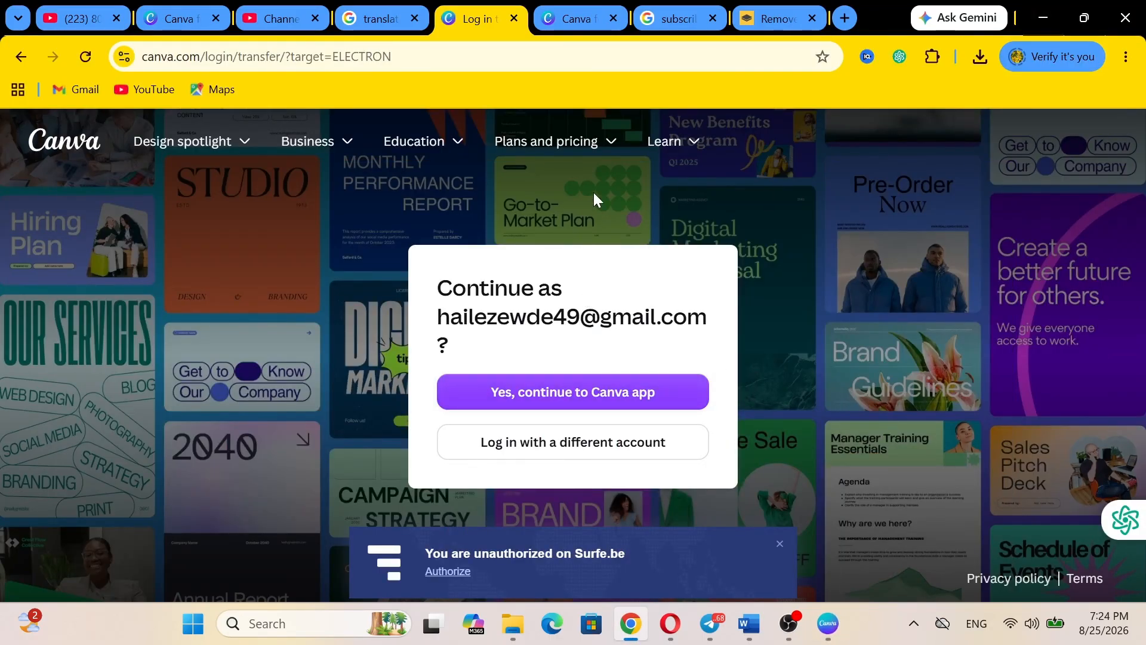
left_click(281, 23)
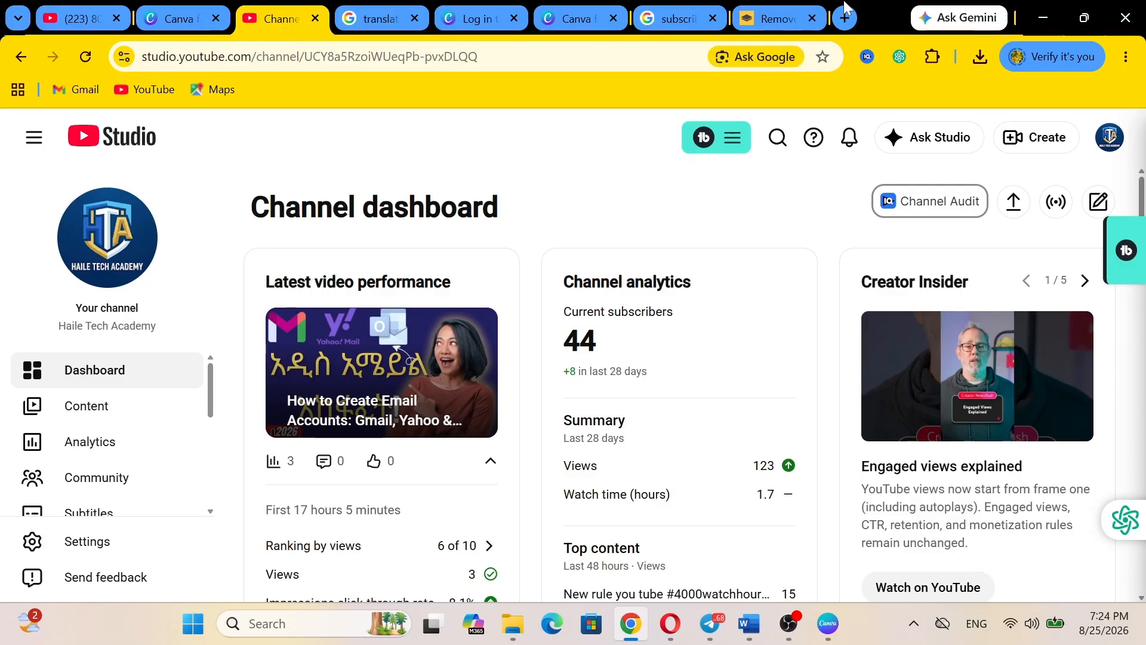
left_click(1042, 24)
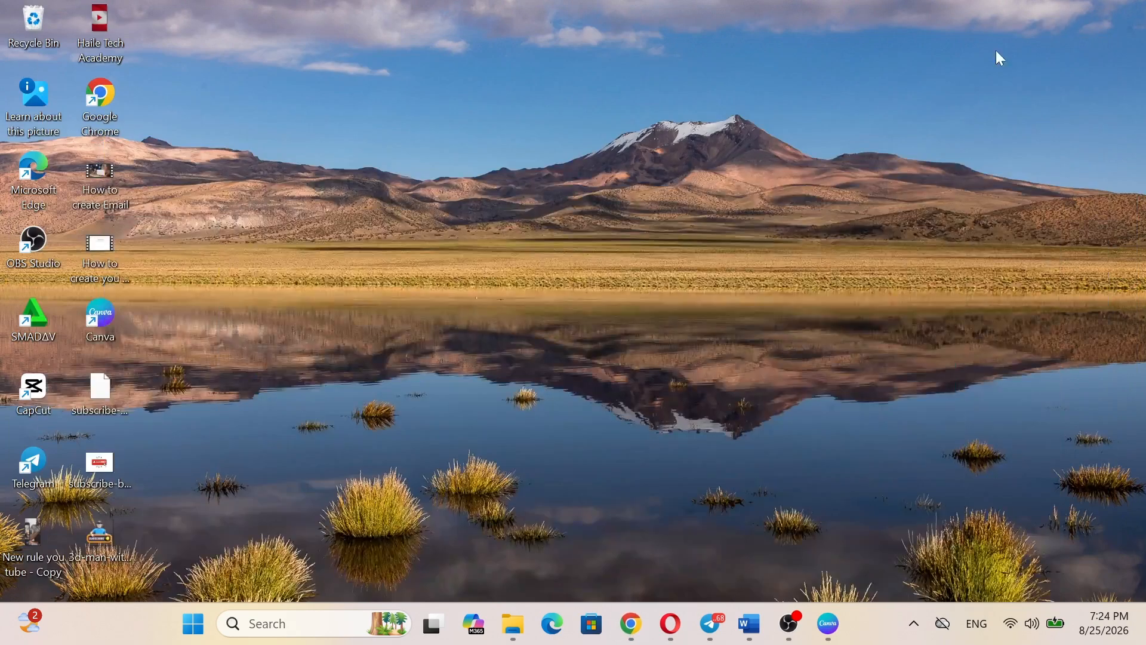
left_click(686, 631)
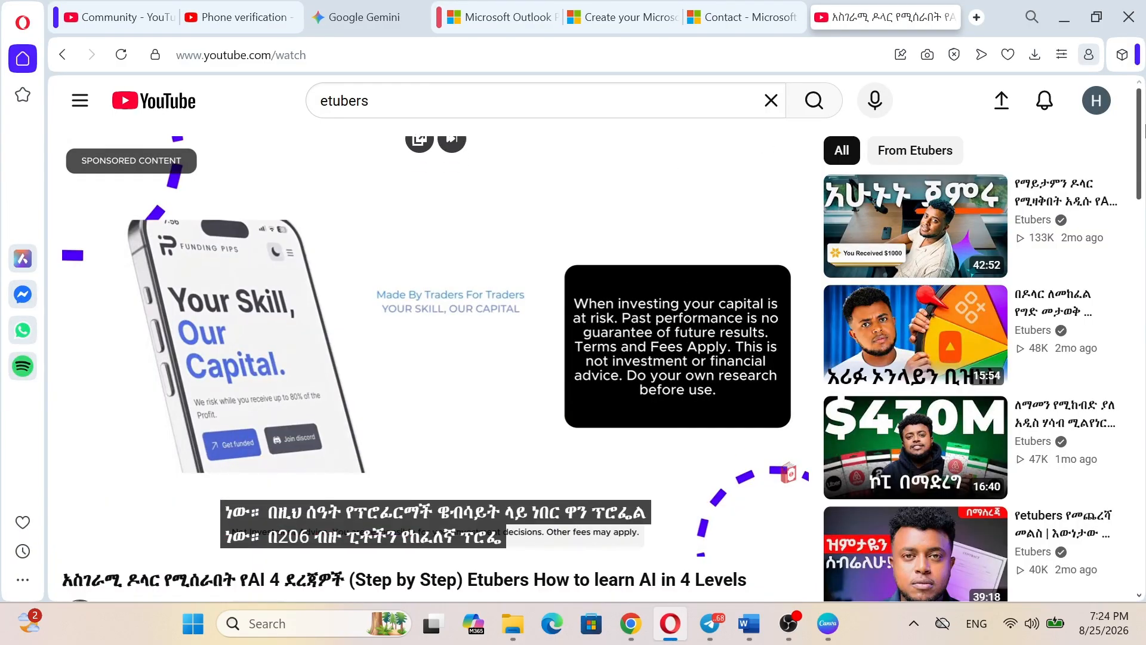
left_click(1095, 102)
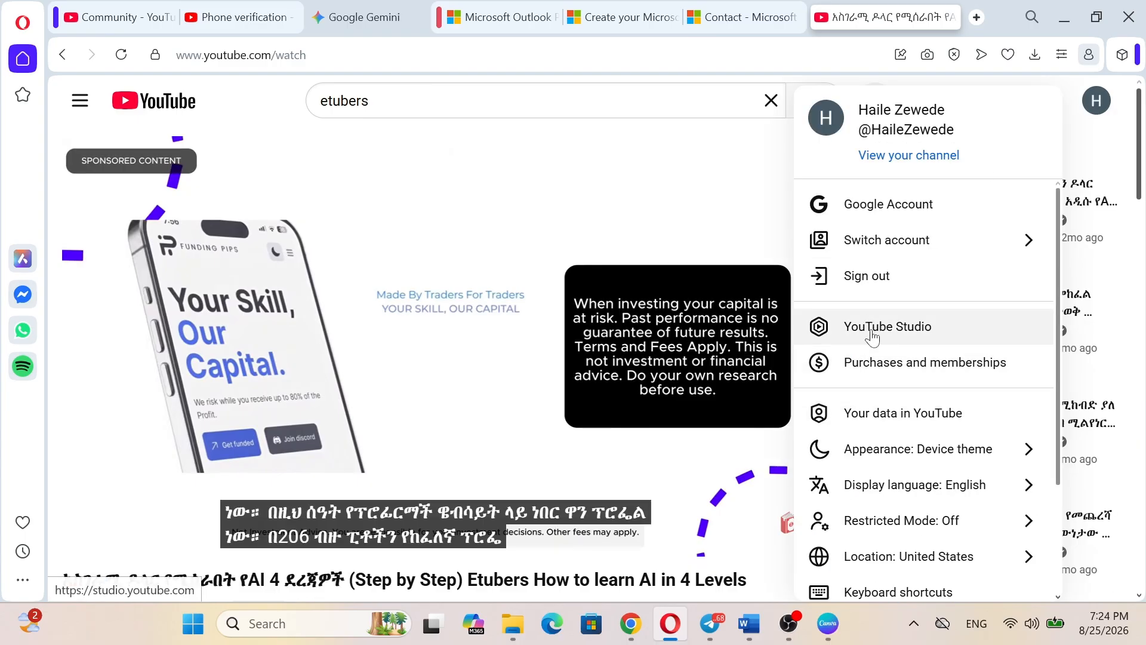
left_click(889, 327)
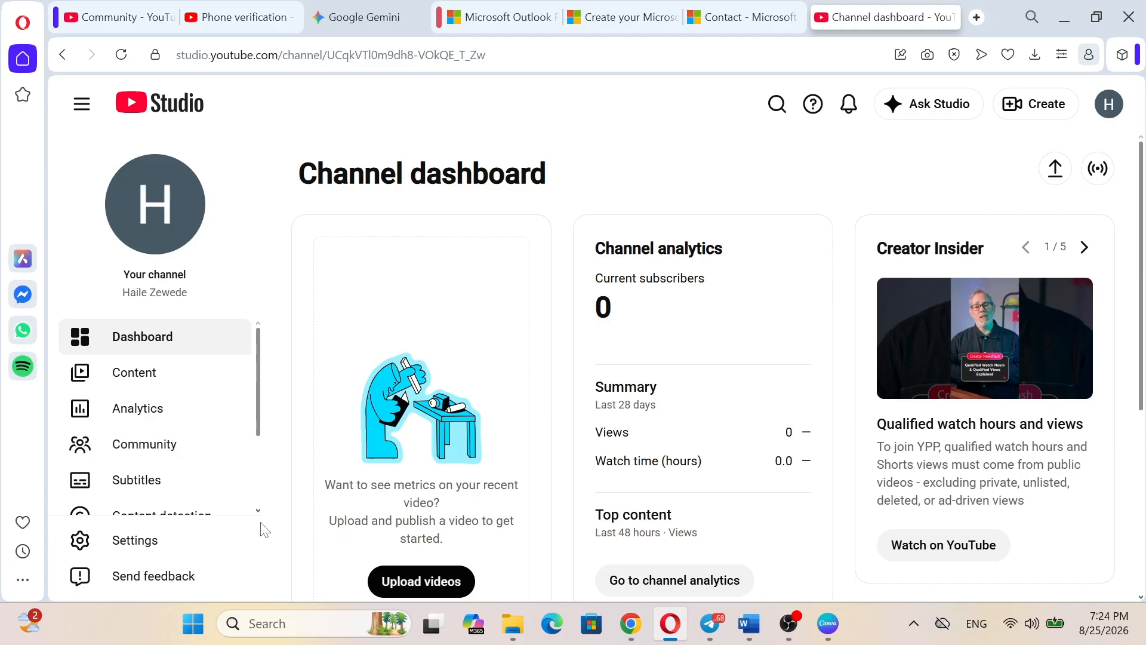
scroll(261, 516, "down", 2)
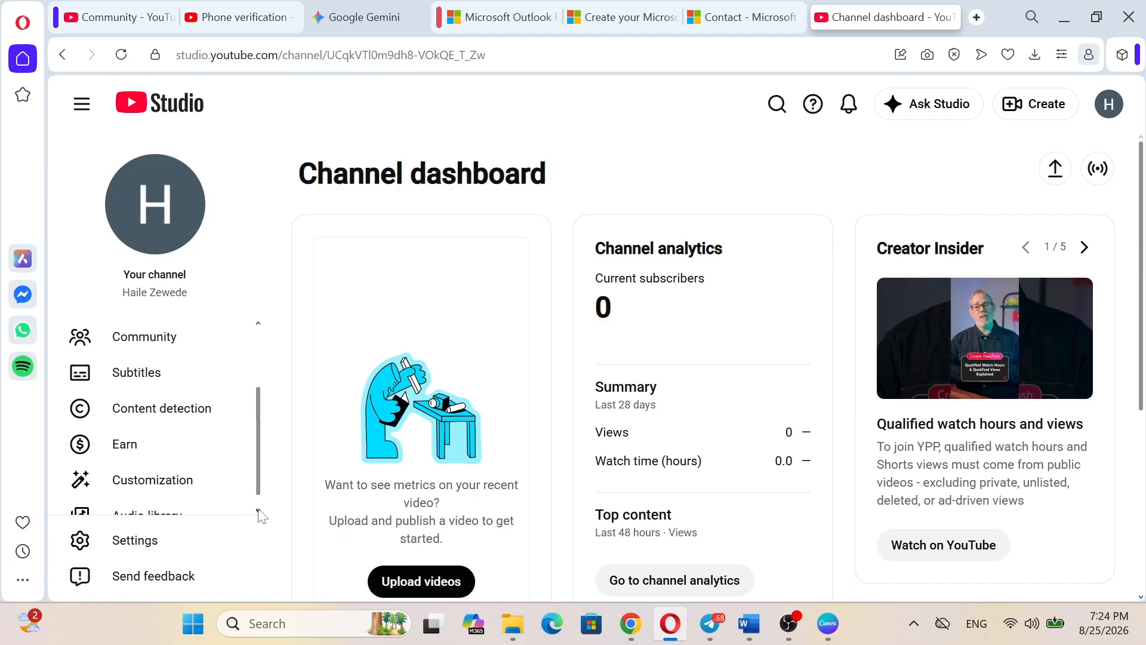
left_click(259, 511)
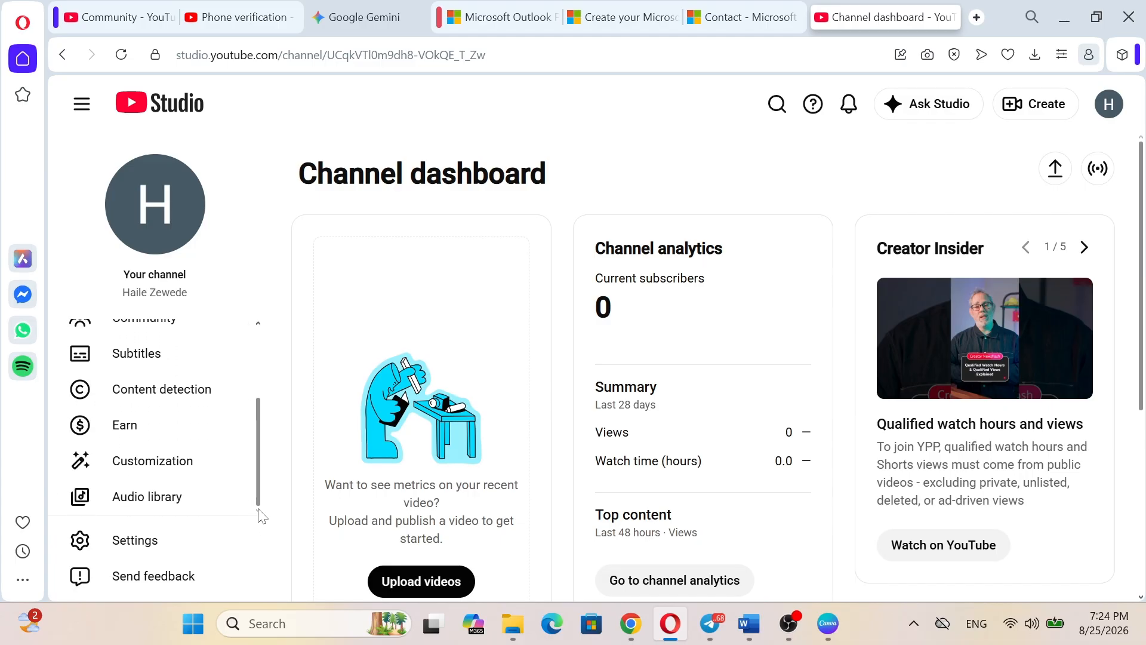
left_click(163, 464)
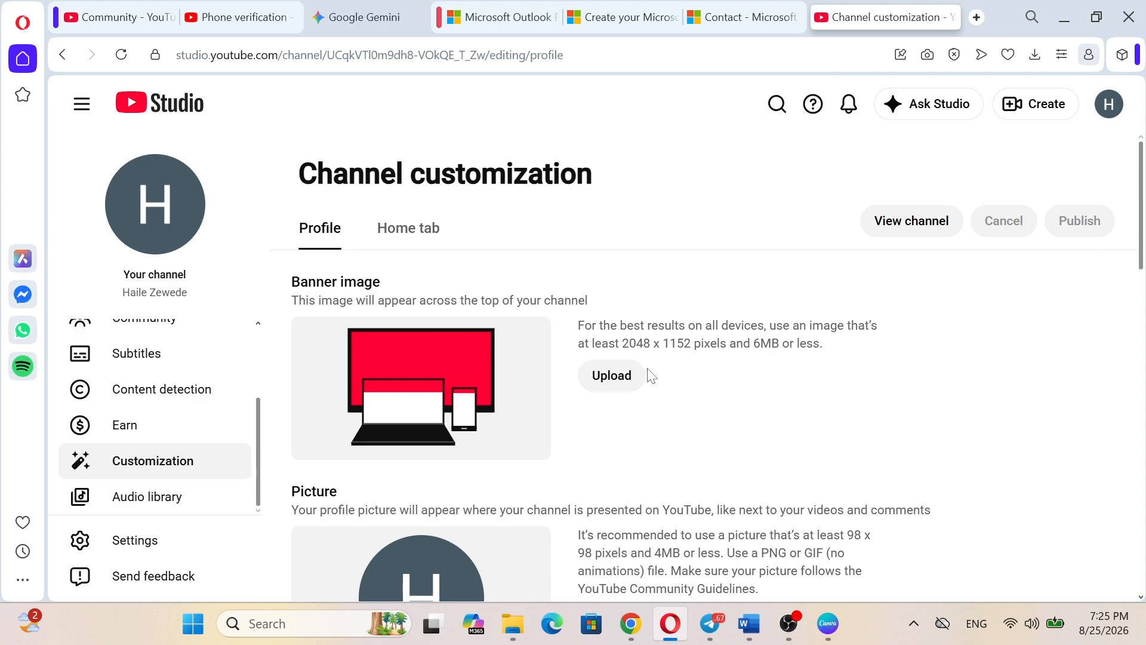
Step: Preview "yt hz banner.png" as the channel's banner art, check the areas viewable on each device, and cancel the upload
left_click(612, 376)
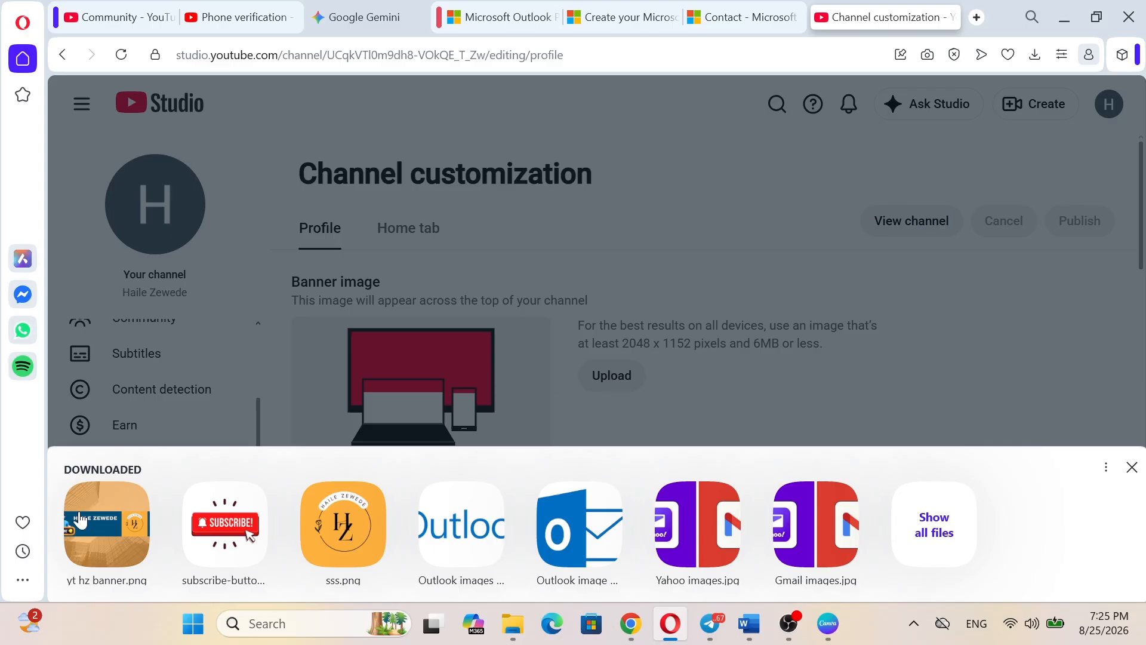
left_click(106, 525)
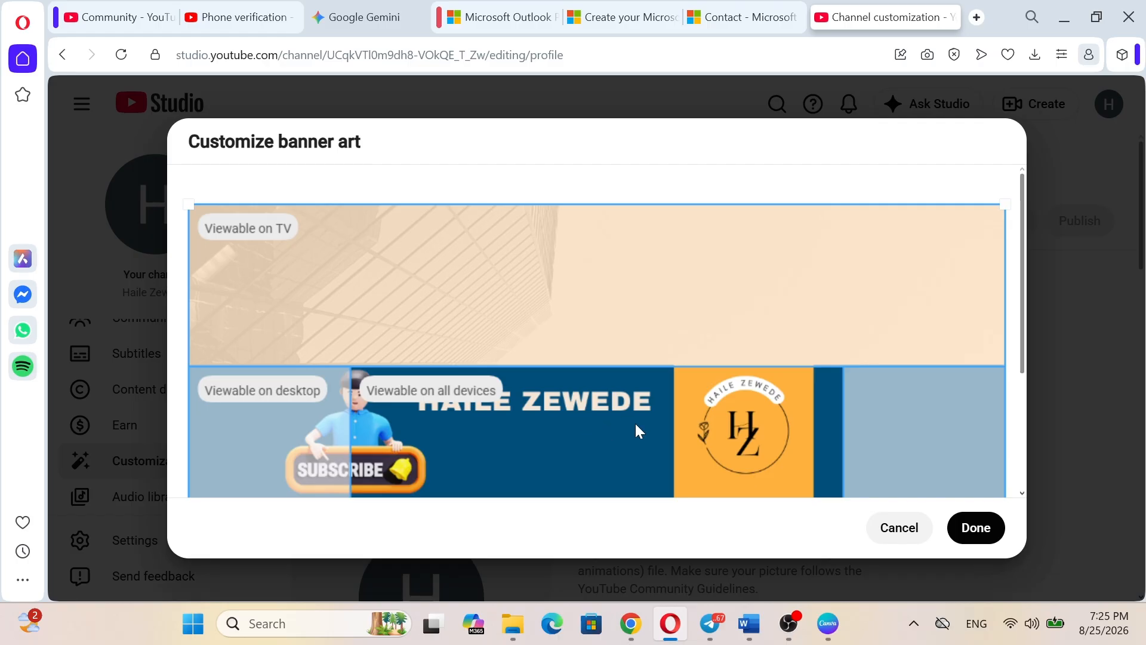
left_click(1022, 494)
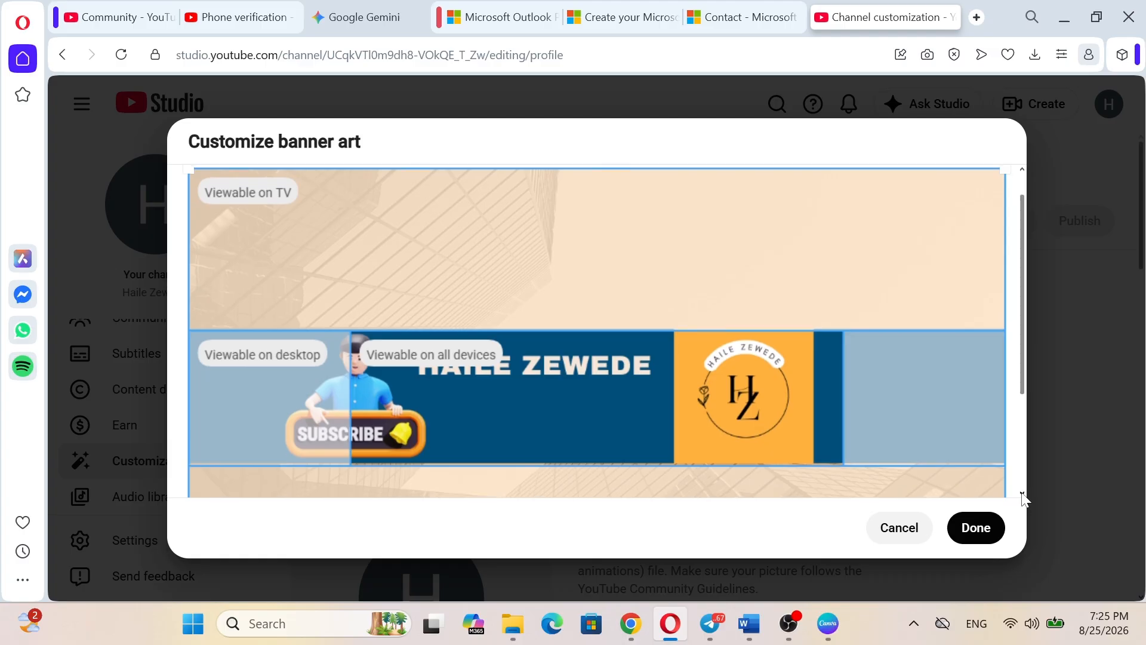
left_click(1022, 494)
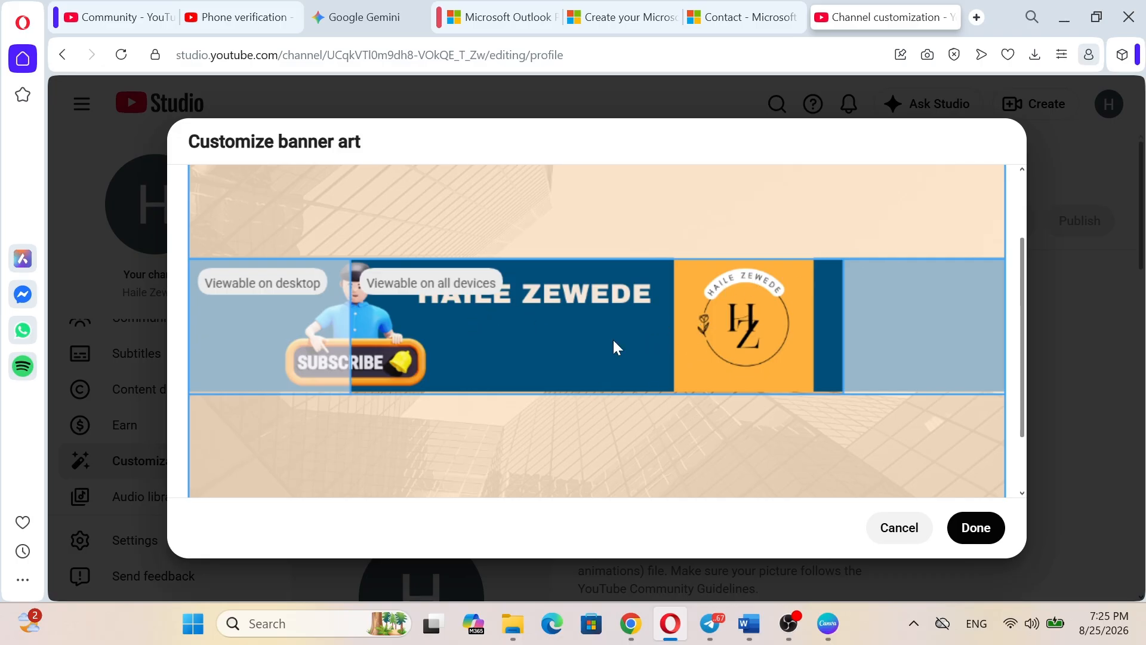
left_click(897, 529)
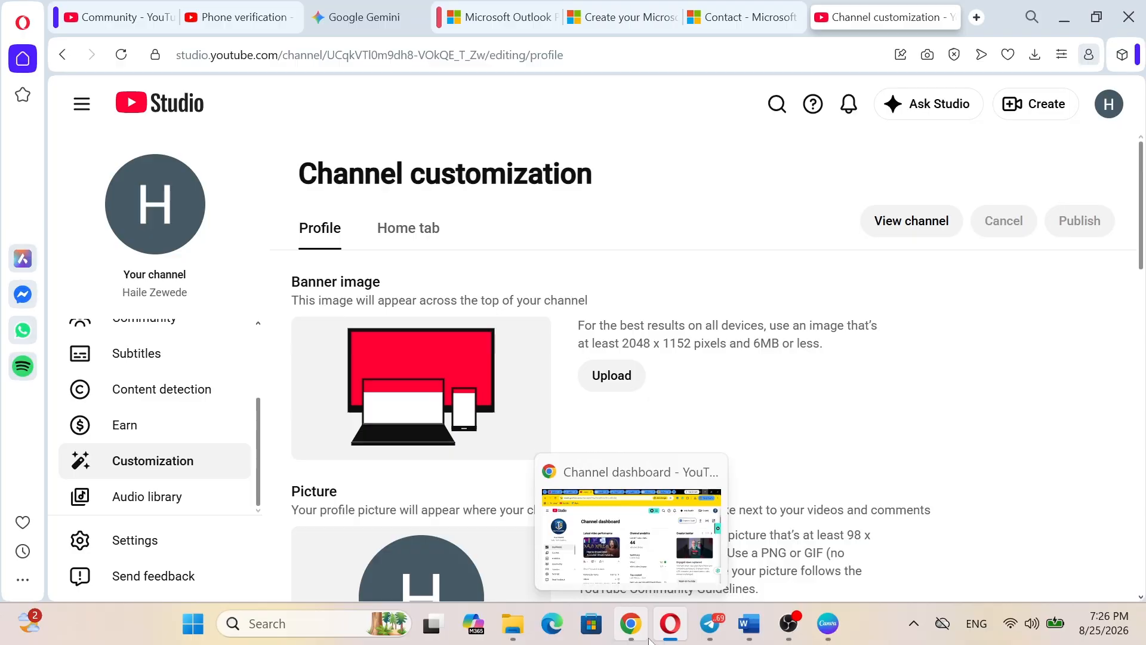
Step: In Canva, resize the name headline to 63, narrow its text box, and move it to the blue band's upper edge, ending beside the logo
mouse_move(762, 635)
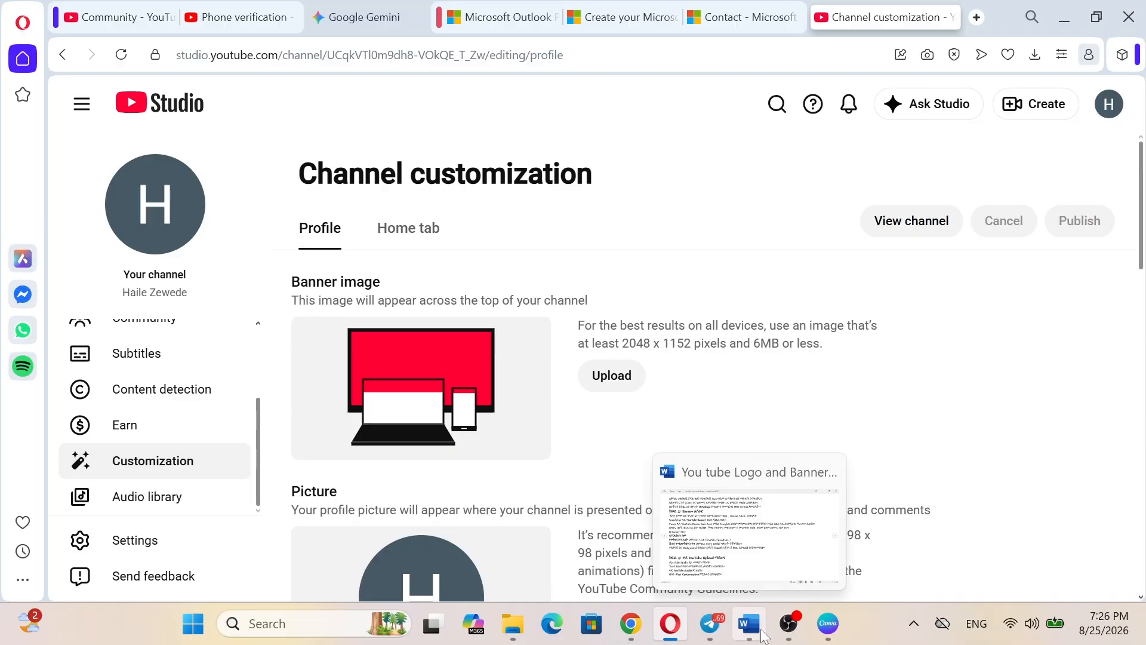
left_click(830, 628)
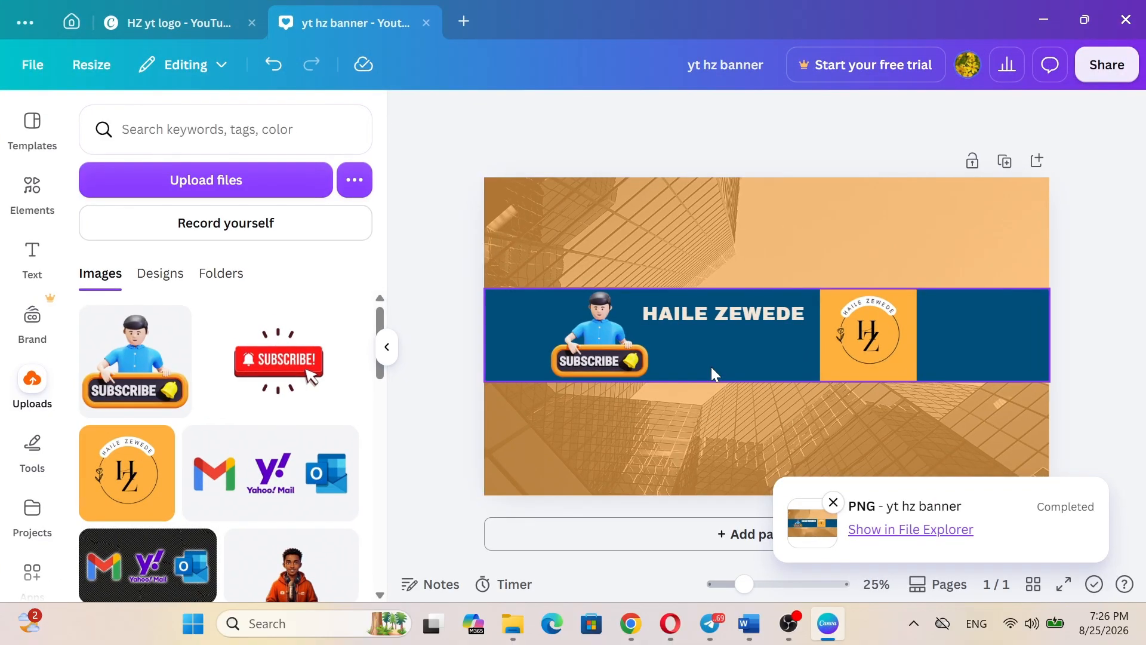
left_click(702, 314)
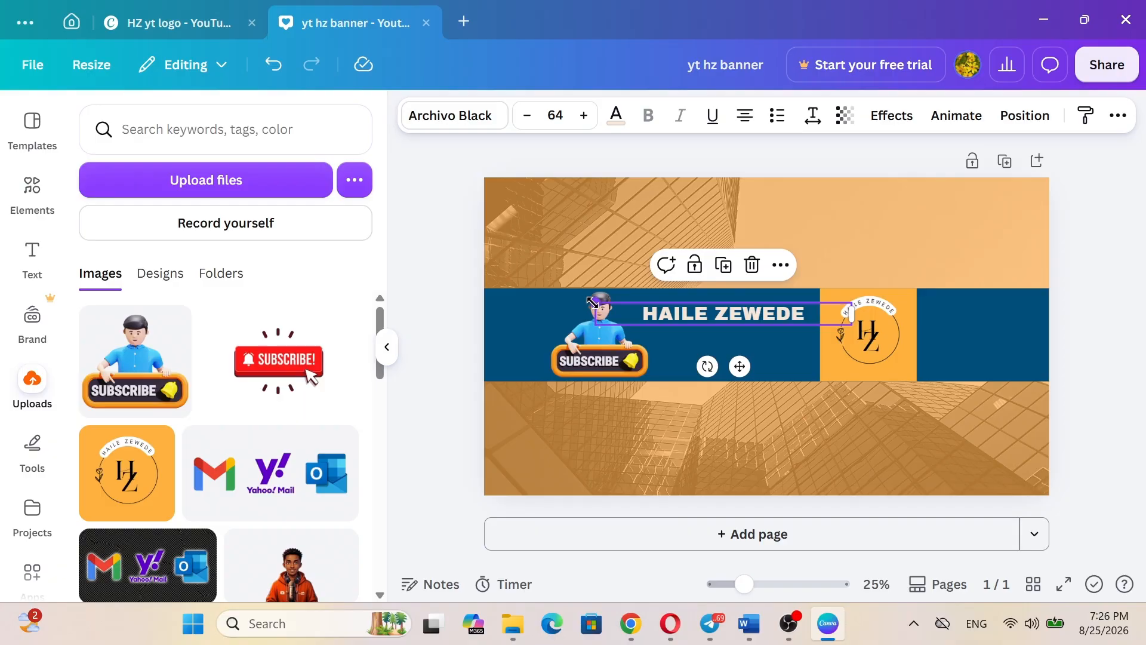
left_click_drag(591, 300, 618, 304)
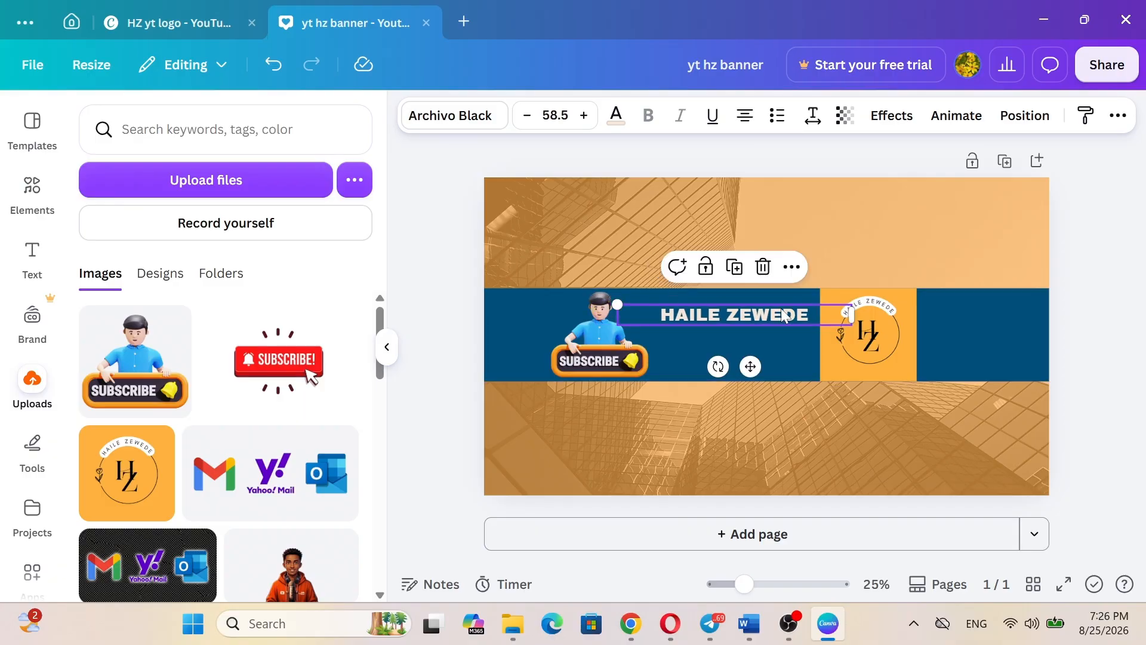
left_click_drag(782, 316, 774, 295)
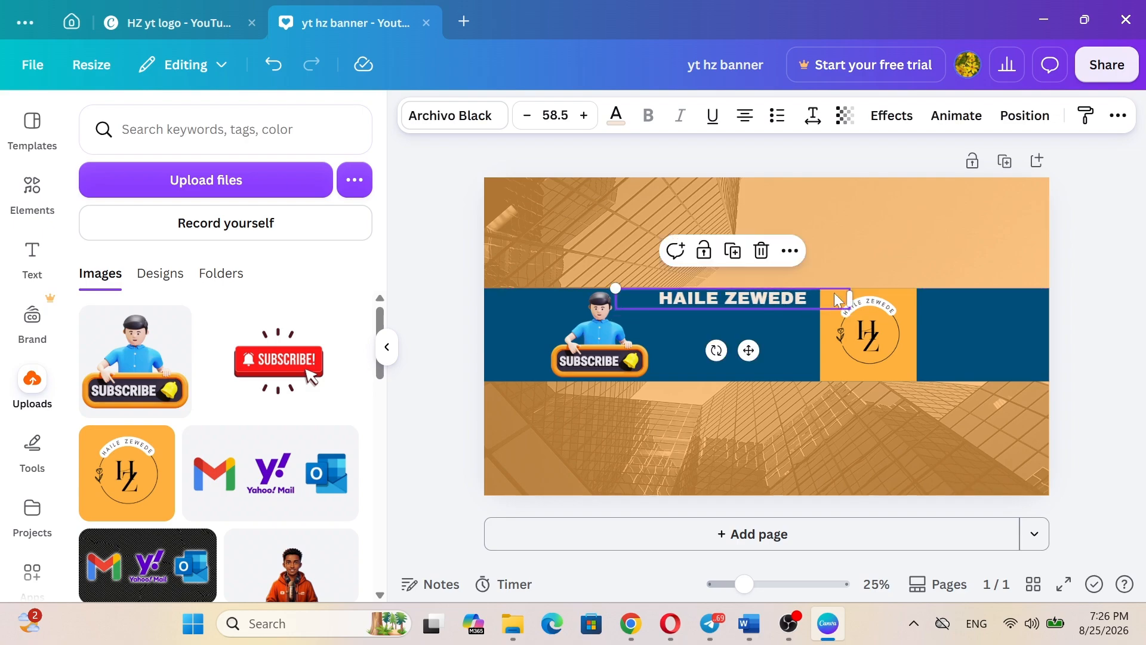
left_click_drag(848, 296, 823, 297)
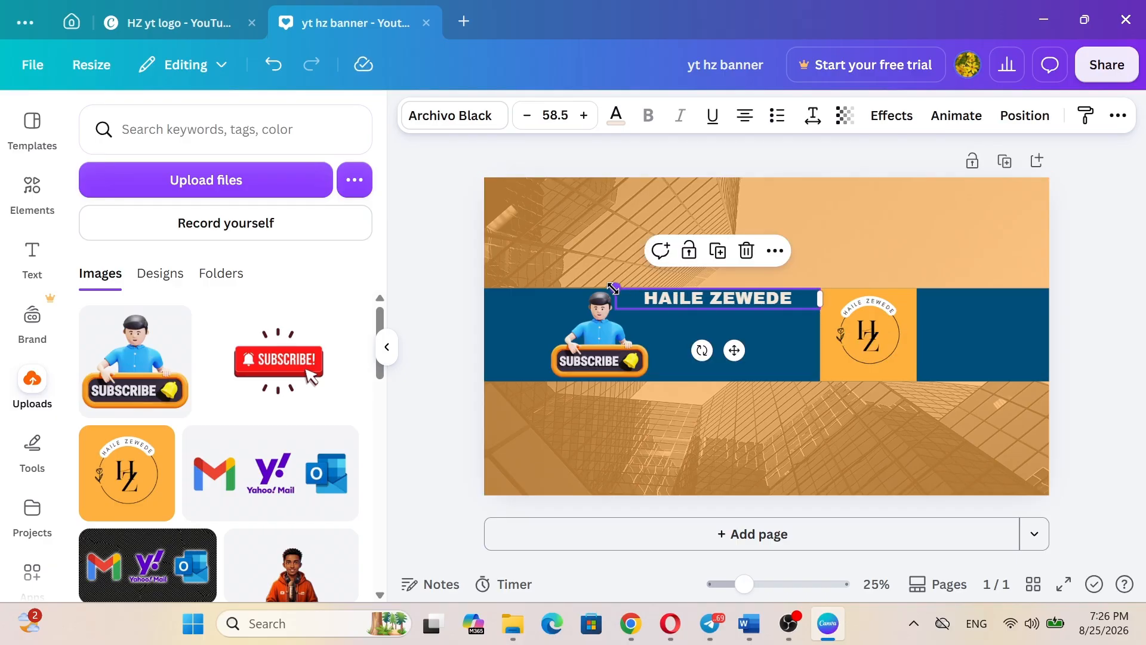
left_click_drag(613, 288, 596, 288)
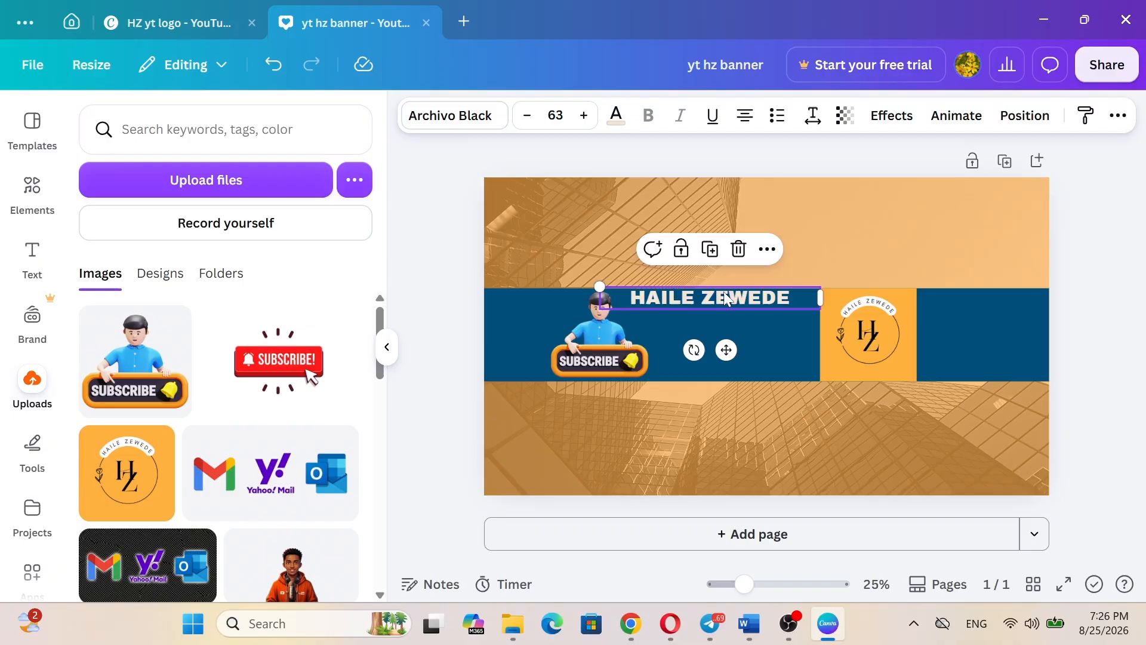
left_click_drag(722, 298, 753, 290)
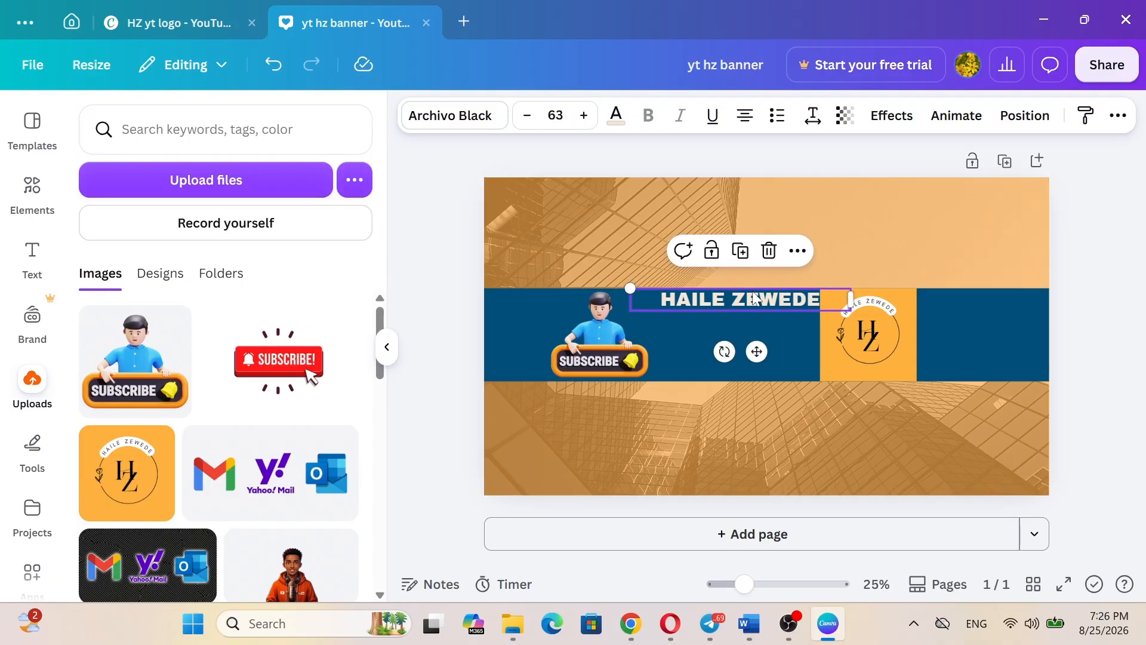
Step: Shift the 3D man subscribe image right to the headline's start and nudge the HZ logo slightly right within the blue band
left_click(695, 324)
left_click_drag(599, 330, 644, 337)
left_click(778, 343)
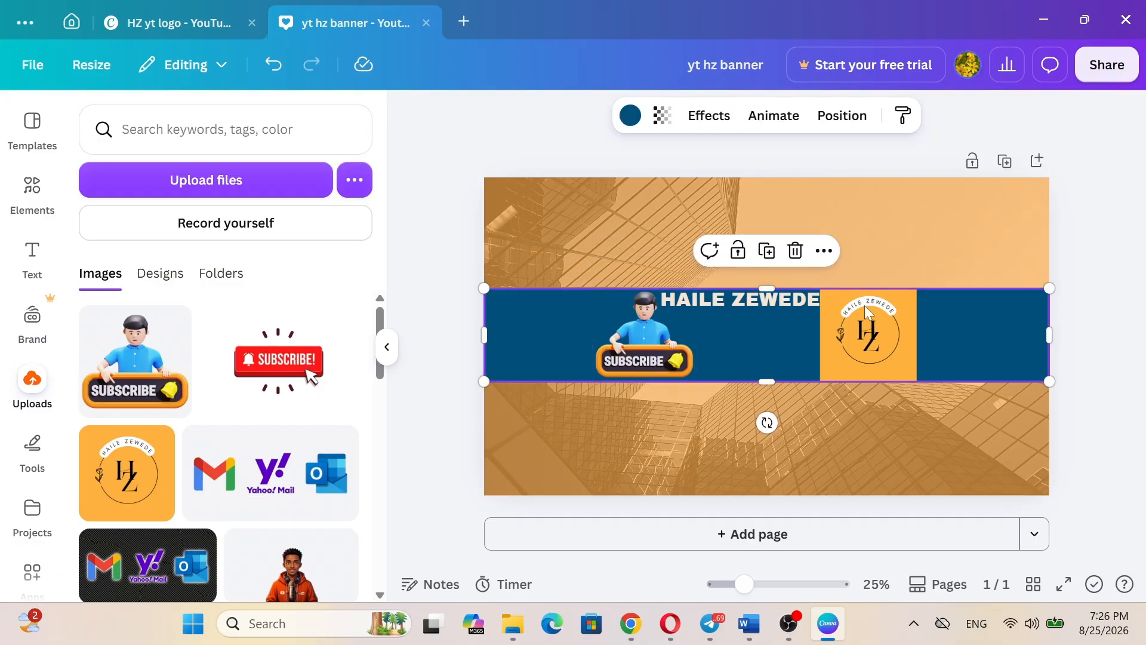
left_click(880, 332)
left_click_drag(880, 332, 894, 328)
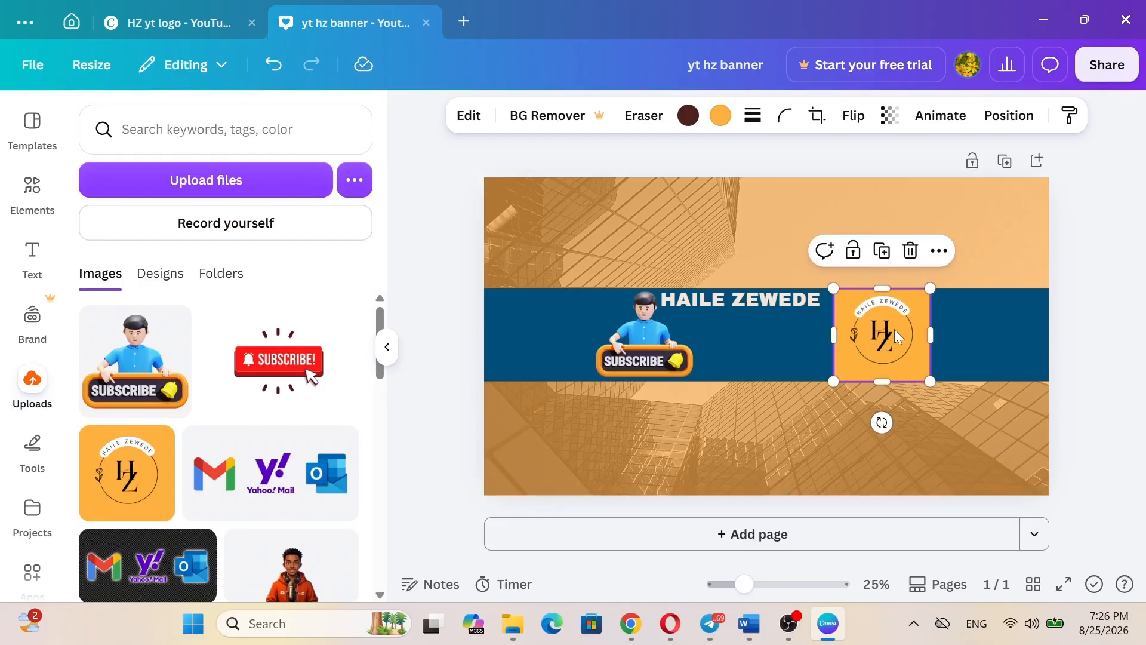
Step: Rename the banner design to "yt hz banner1"
left_click(757, 352)
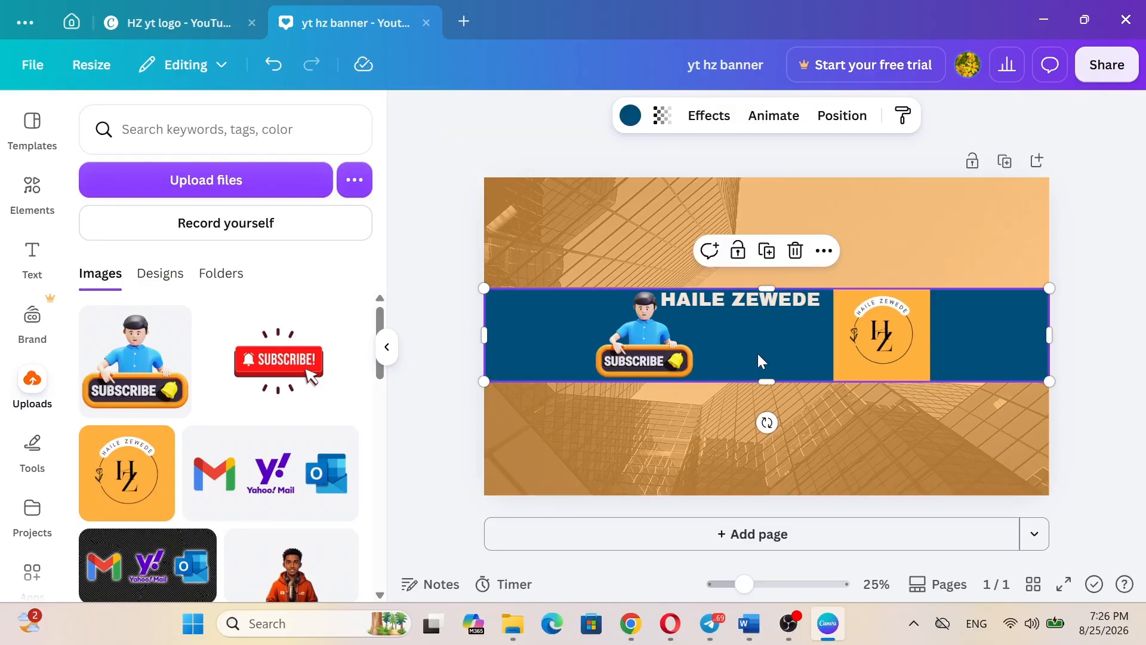
left_click(863, 435)
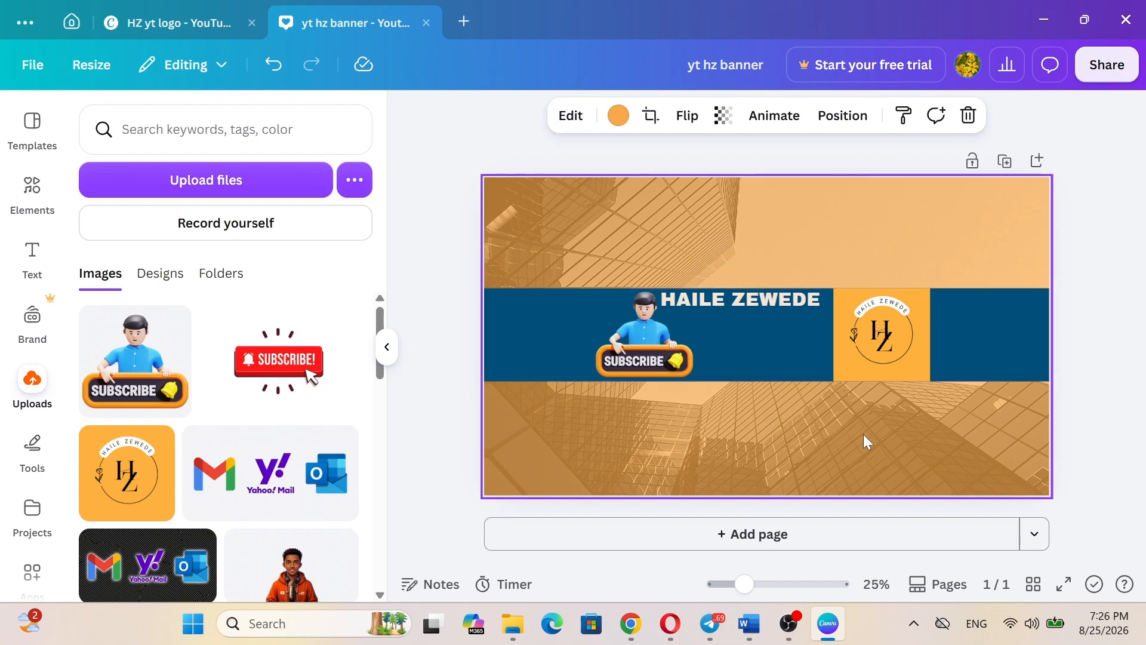
left_click(1100, 78)
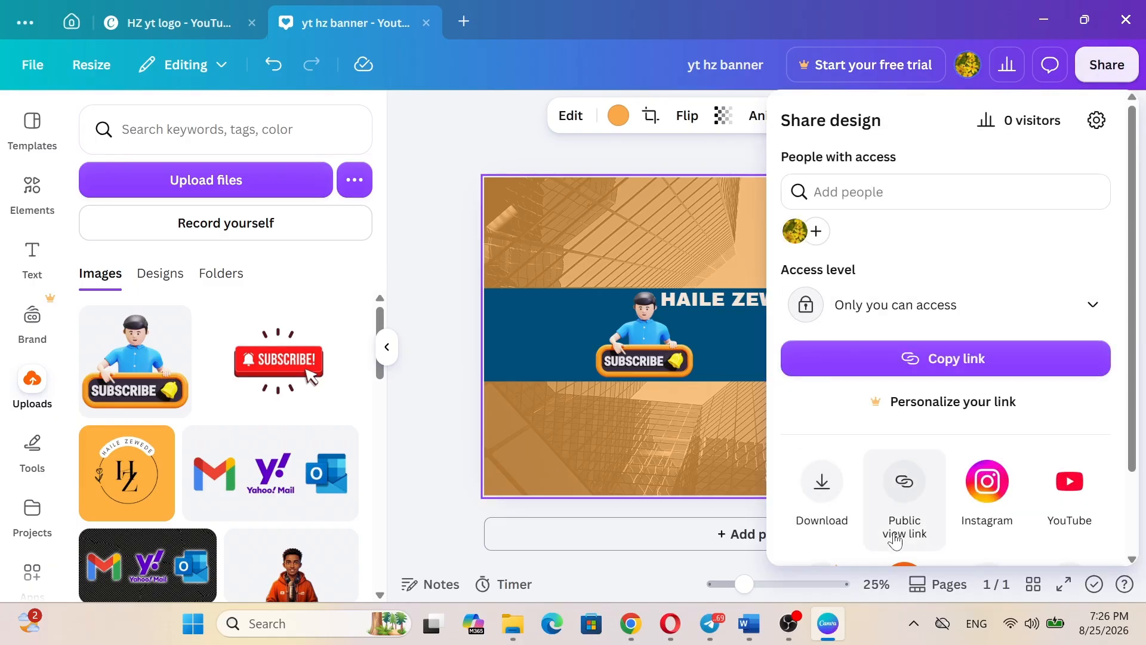
left_click(819, 487)
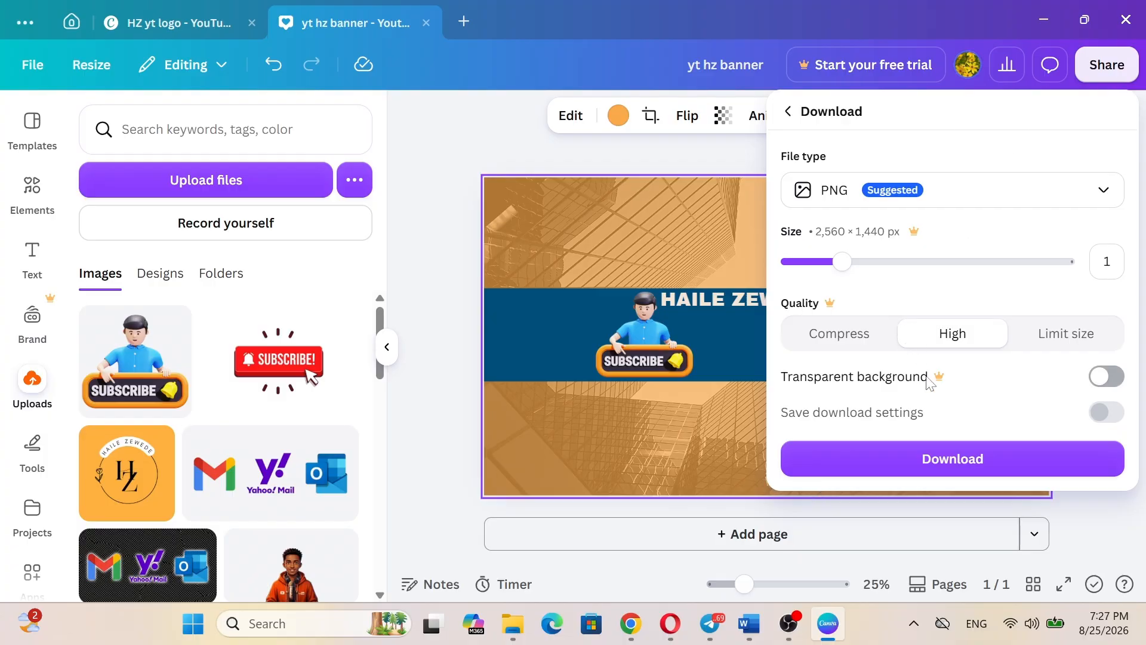
left_click(754, 70)
left_click(755, 66)
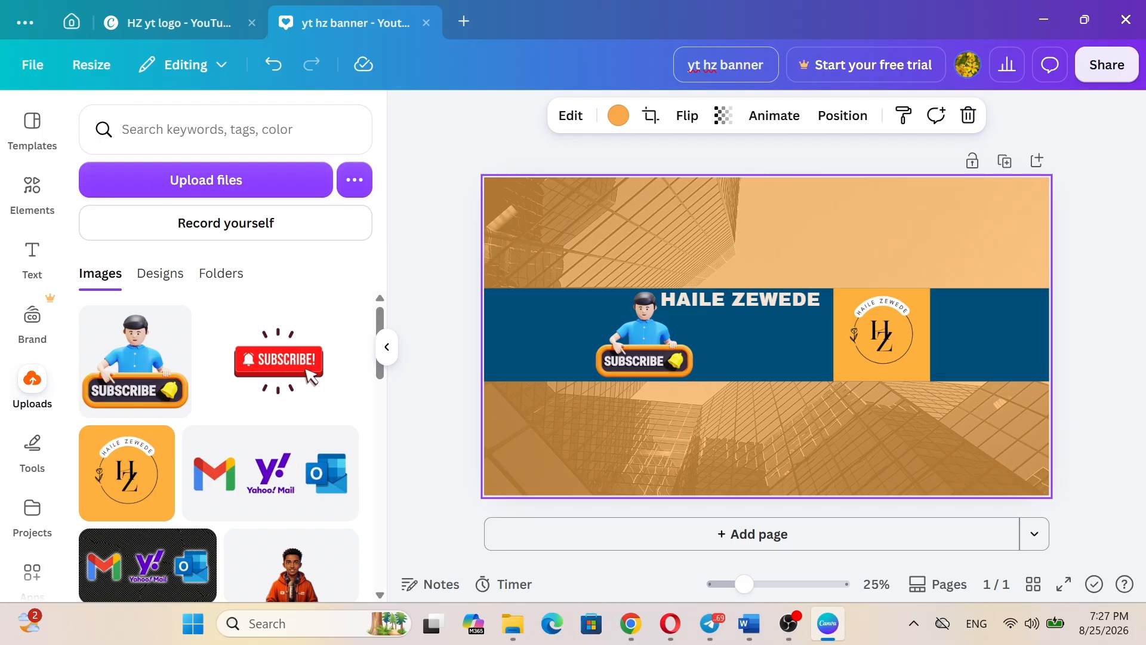
type("1")
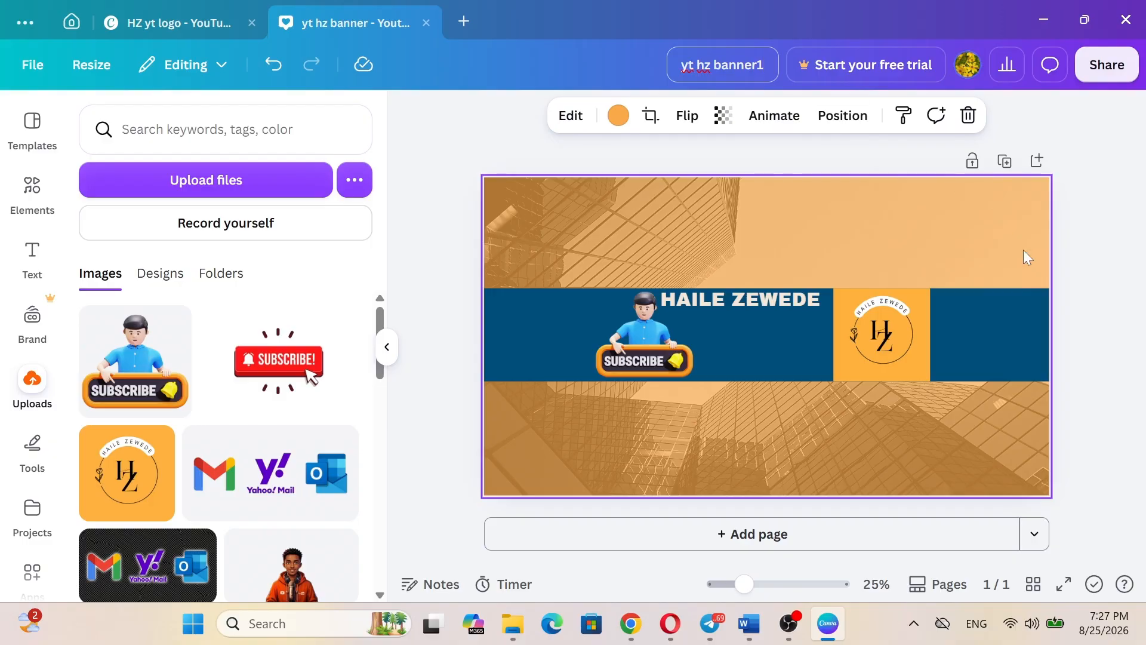
Step: Download the banner as a PNG at high quality and save it as "yt hz banner1" in the Downloads folder
left_click(1106, 67)
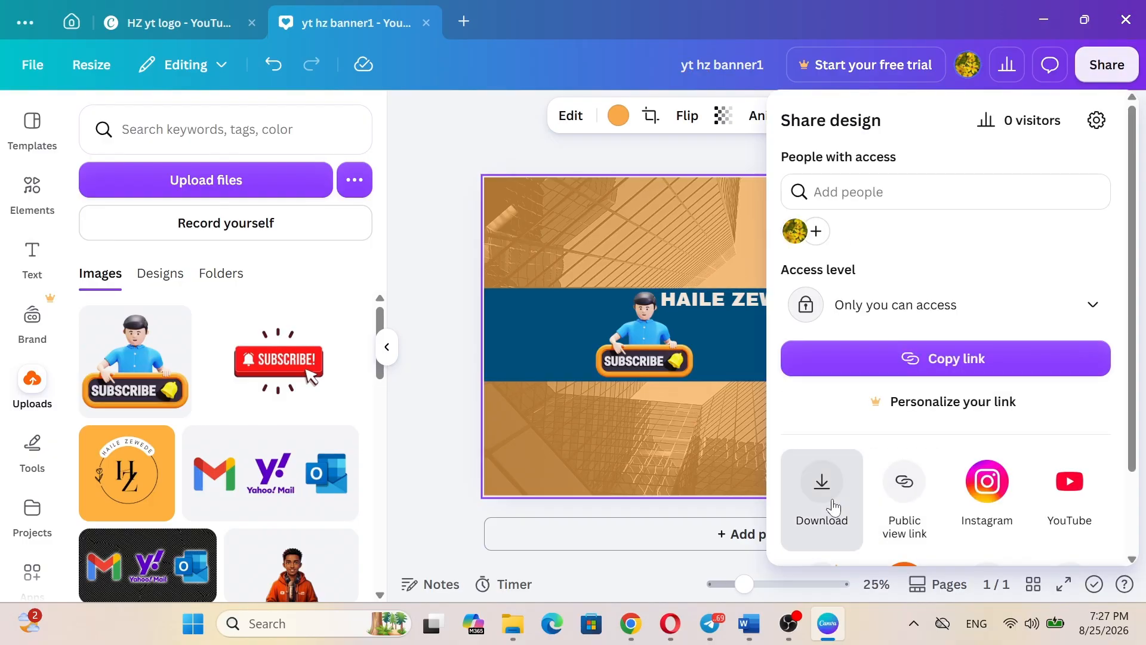
left_click(835, 507)
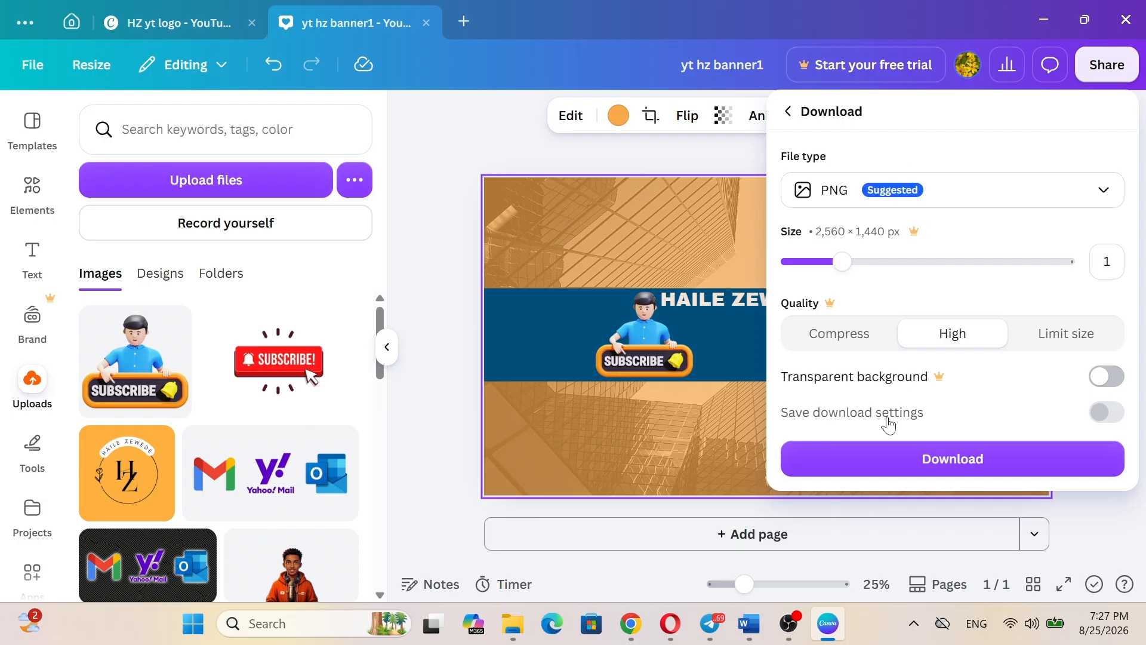
left_click(904, 468)
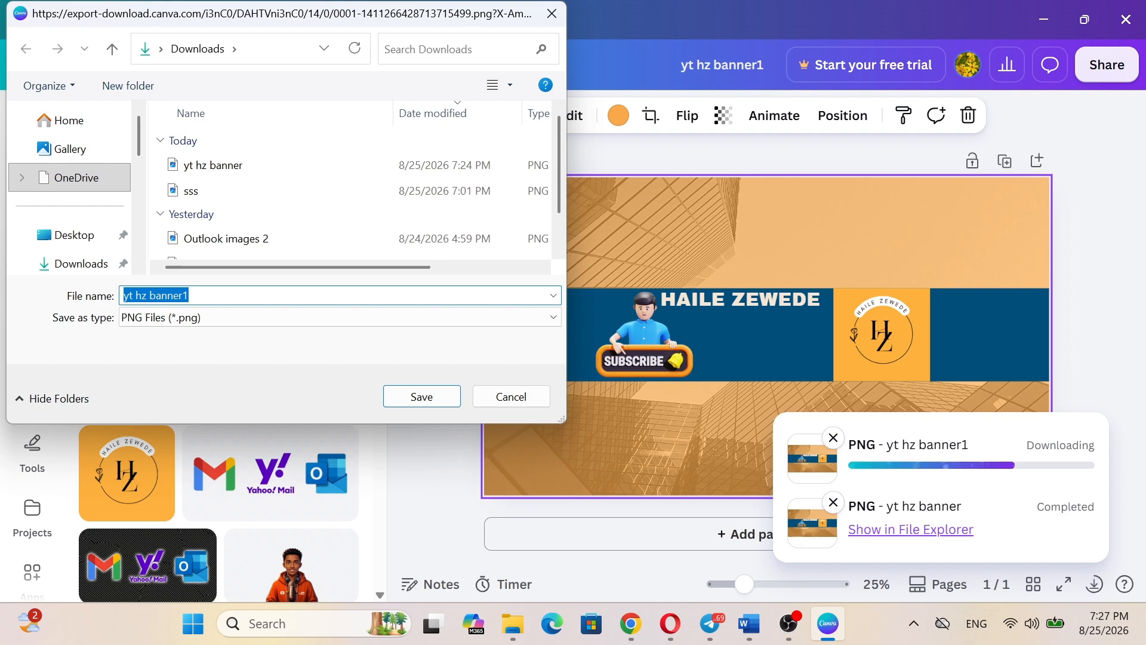
left_click(74, 265)
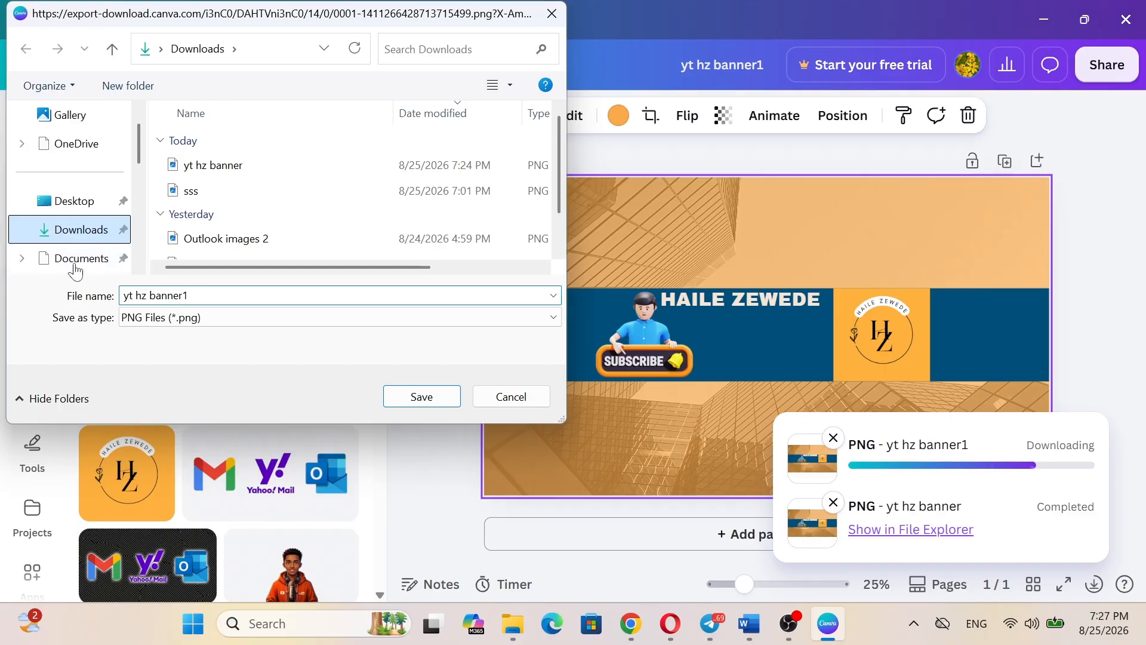
left_click(443, 396)
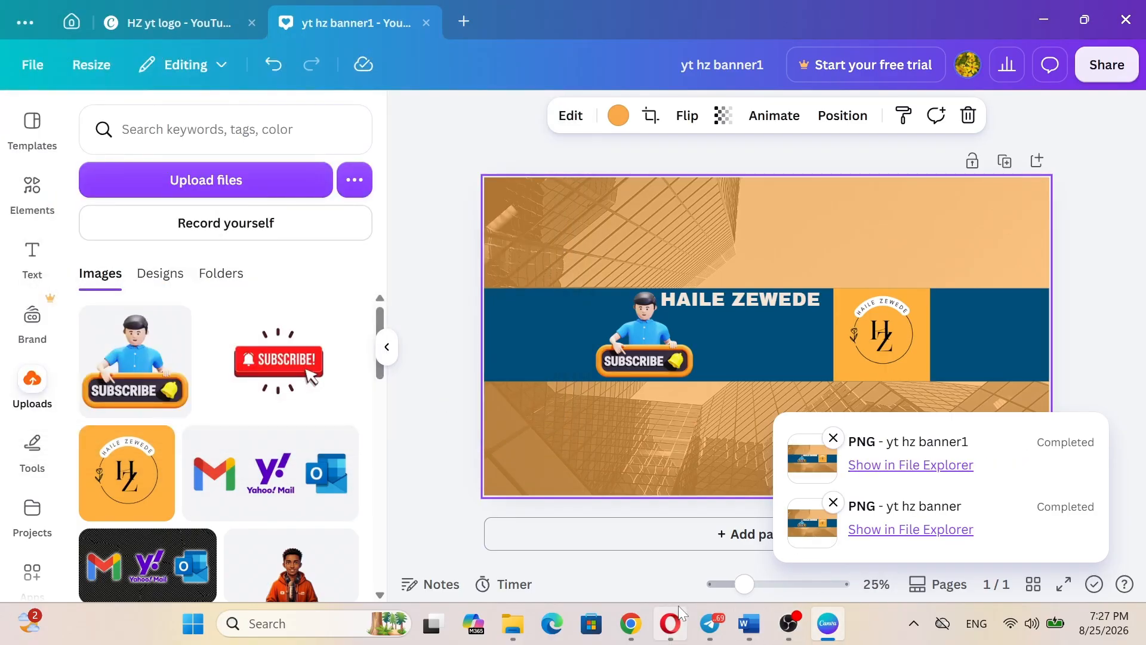
Step: Switch to Opera and upload "yt hz banner1.png" as the channel's banner image, checking the area viewable on all devices before accepting it
left_click(677, 633)
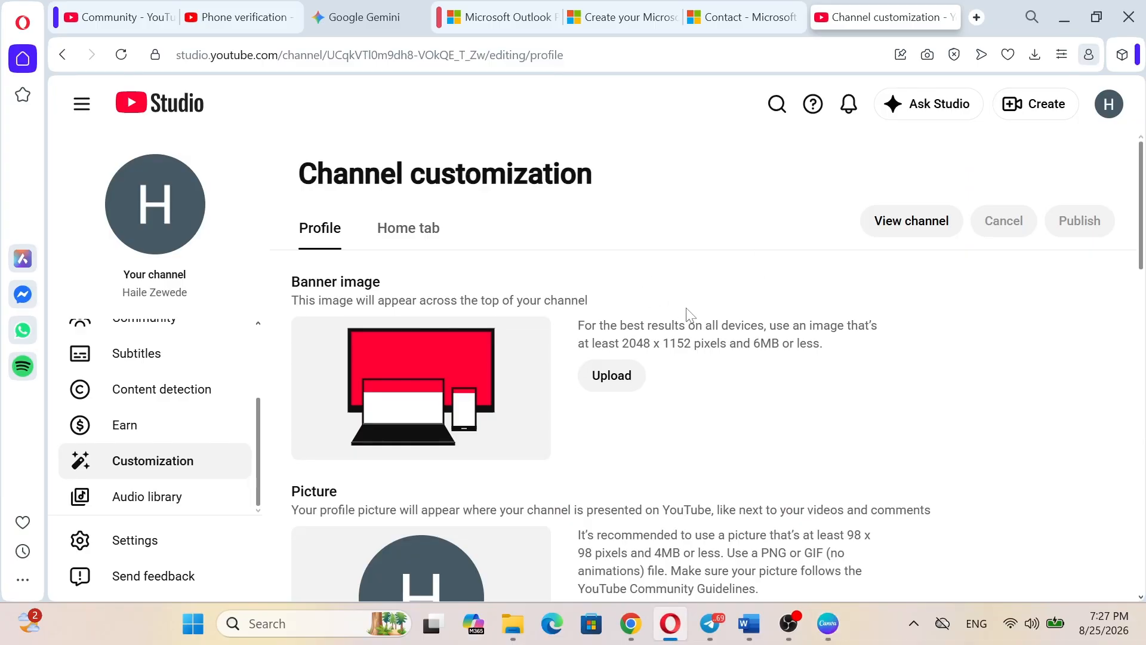
left_click(610, 373)
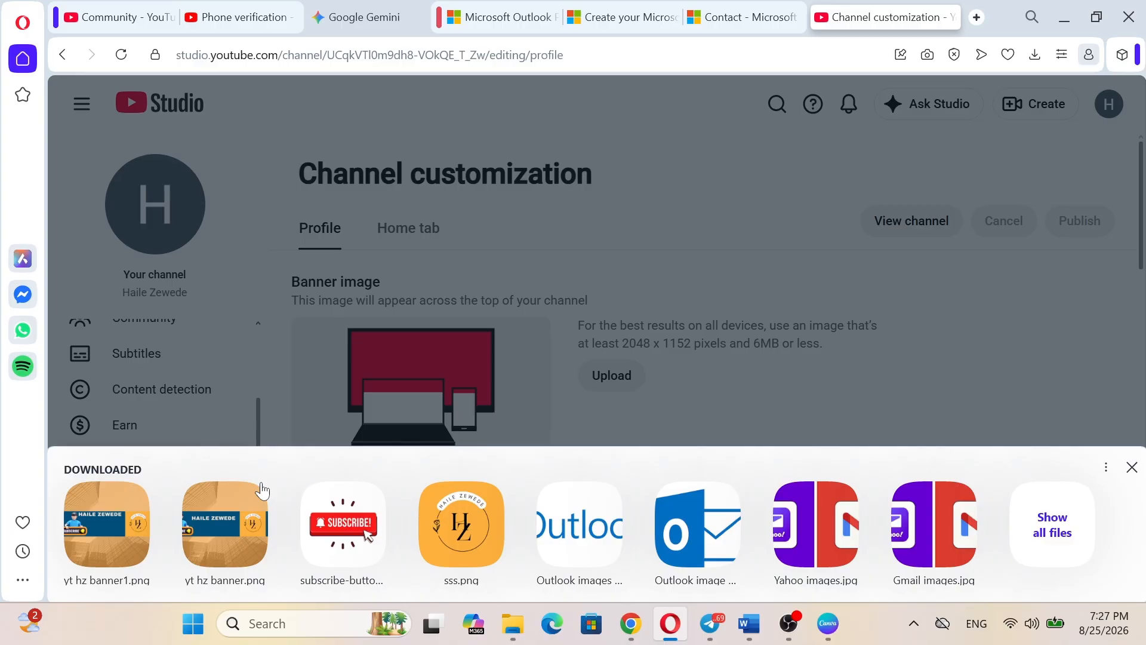
left_click(117, 523)
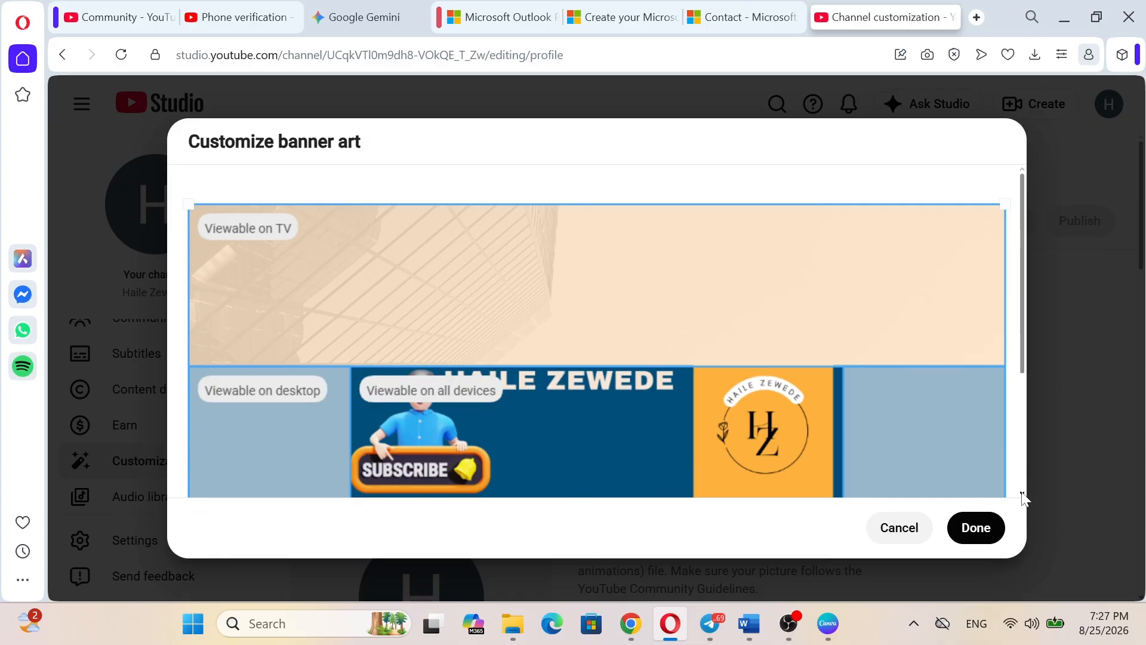
left_click(1022, 494)
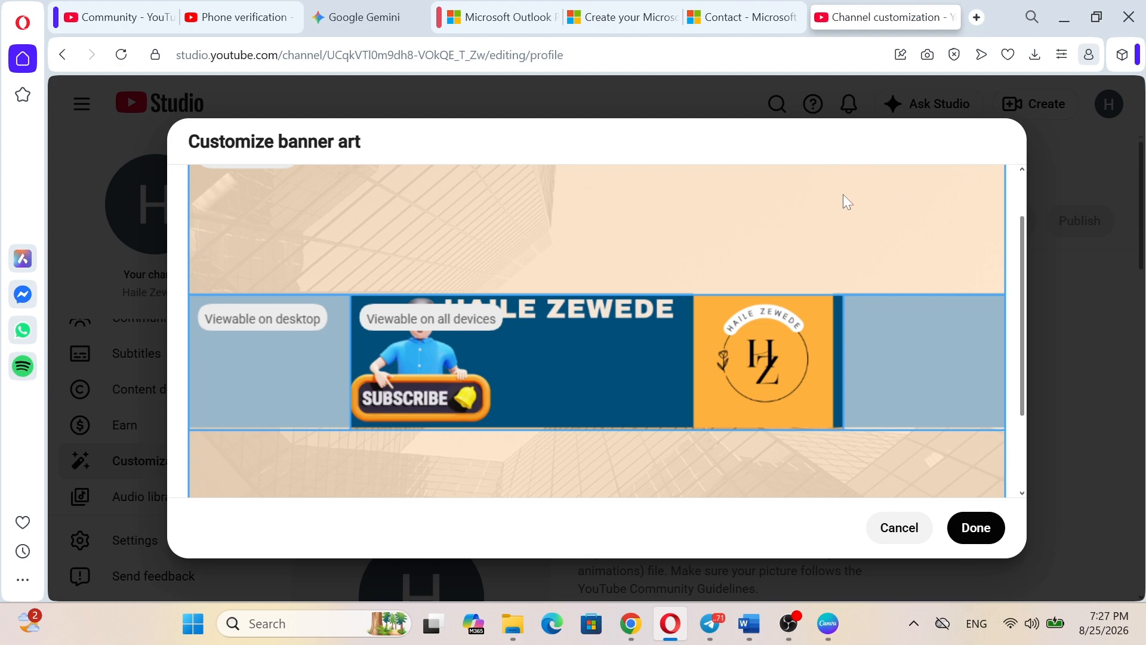
left_click(975, 528)
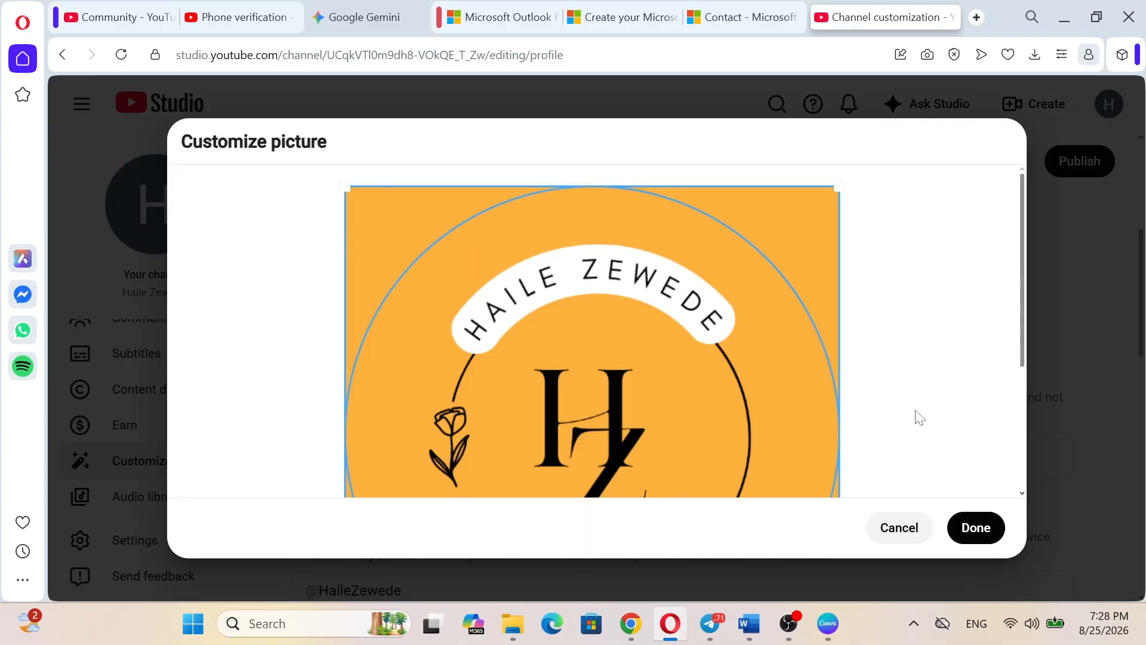
Step: Check the circular crop of the HZ logo and accept it as the channel's profile picture
scroll(1023, 499, "down", 4)
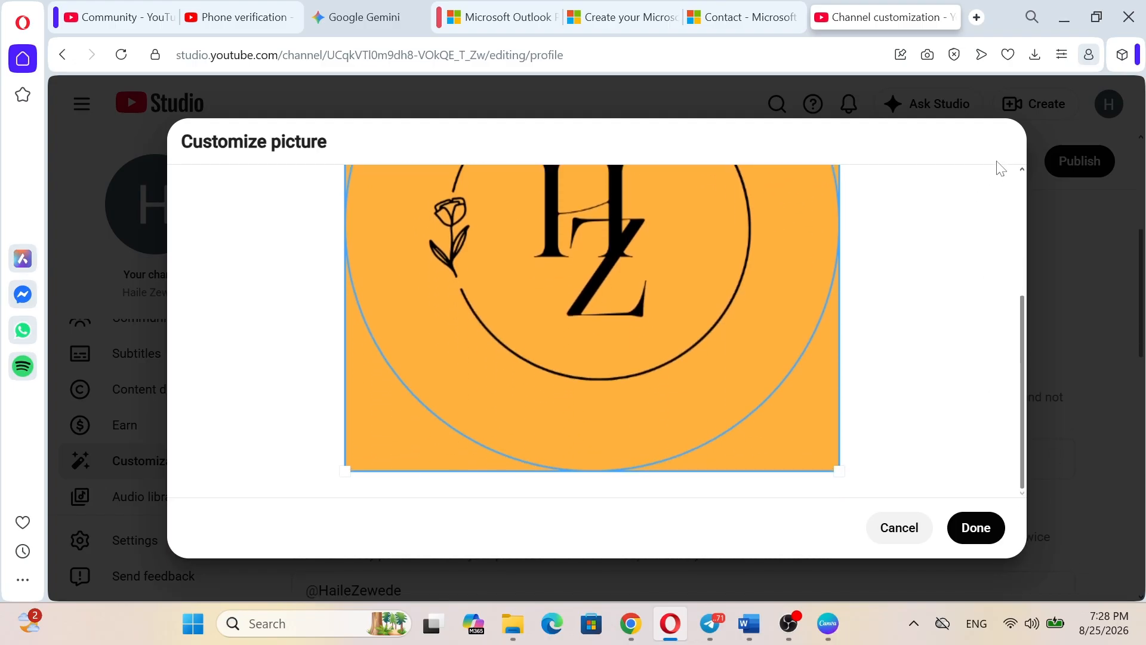
left_click(1024, 178)
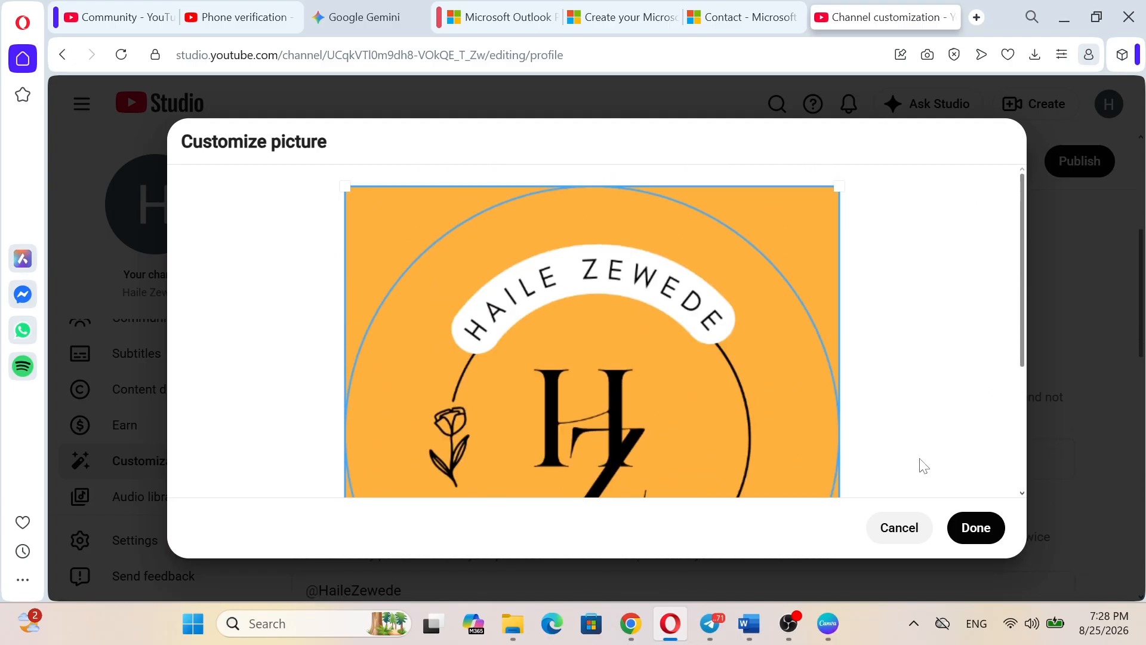
left_click(989, 529)
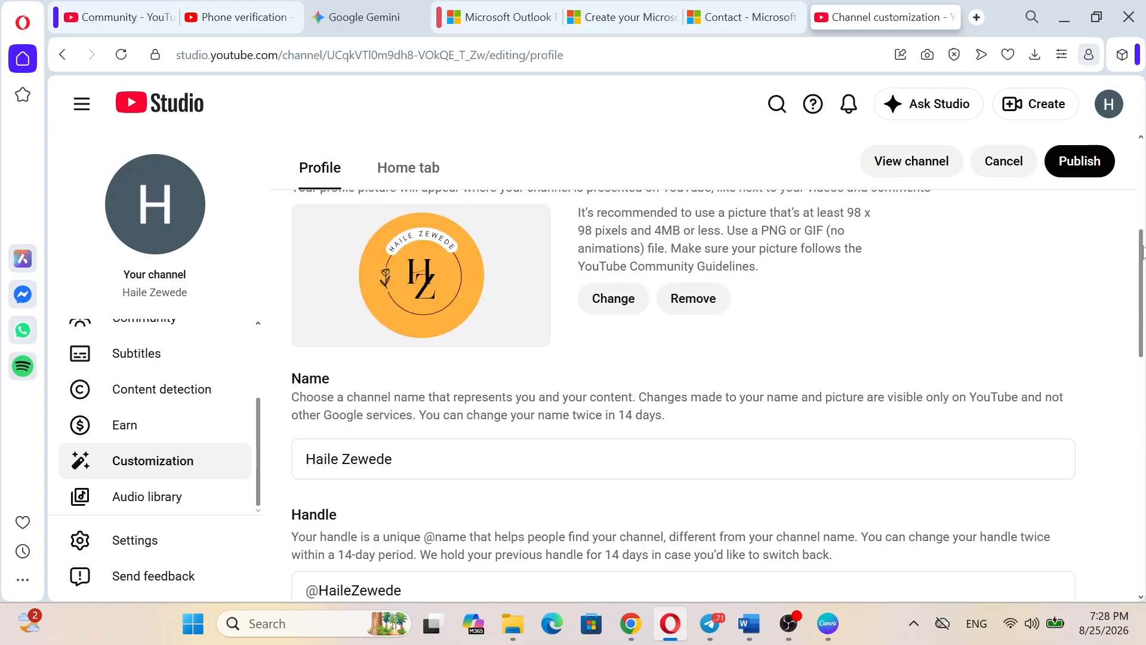
Step: Review the banner and profile picture previews, then open the public channel page and reload it
left_click(1139, 137)
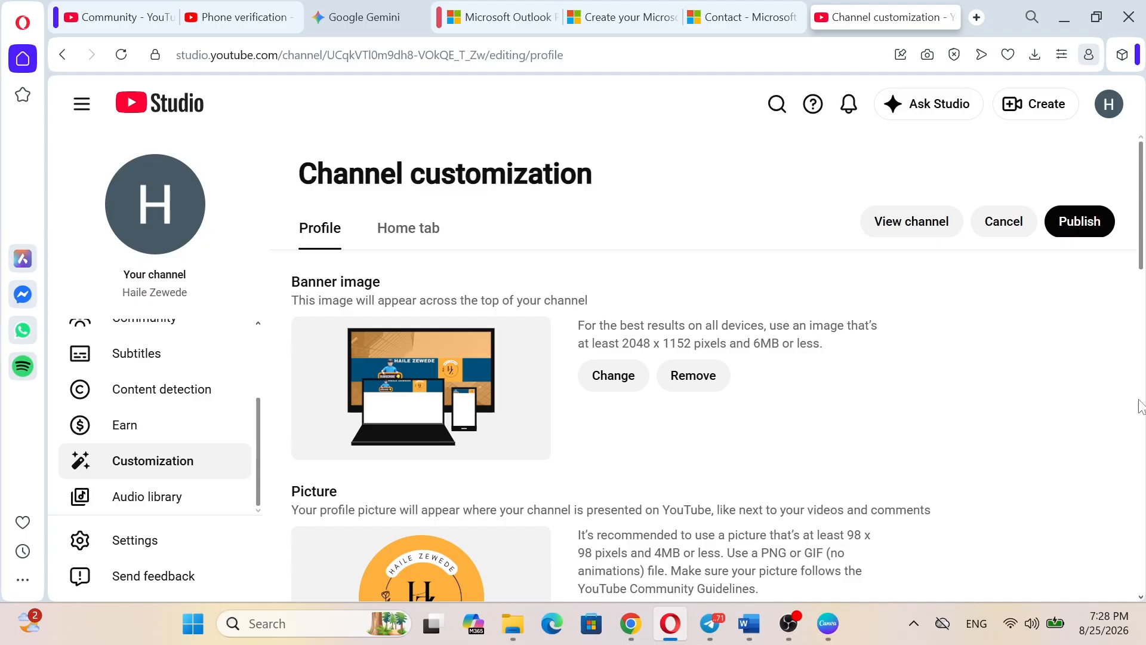
left_click(1141, 596)
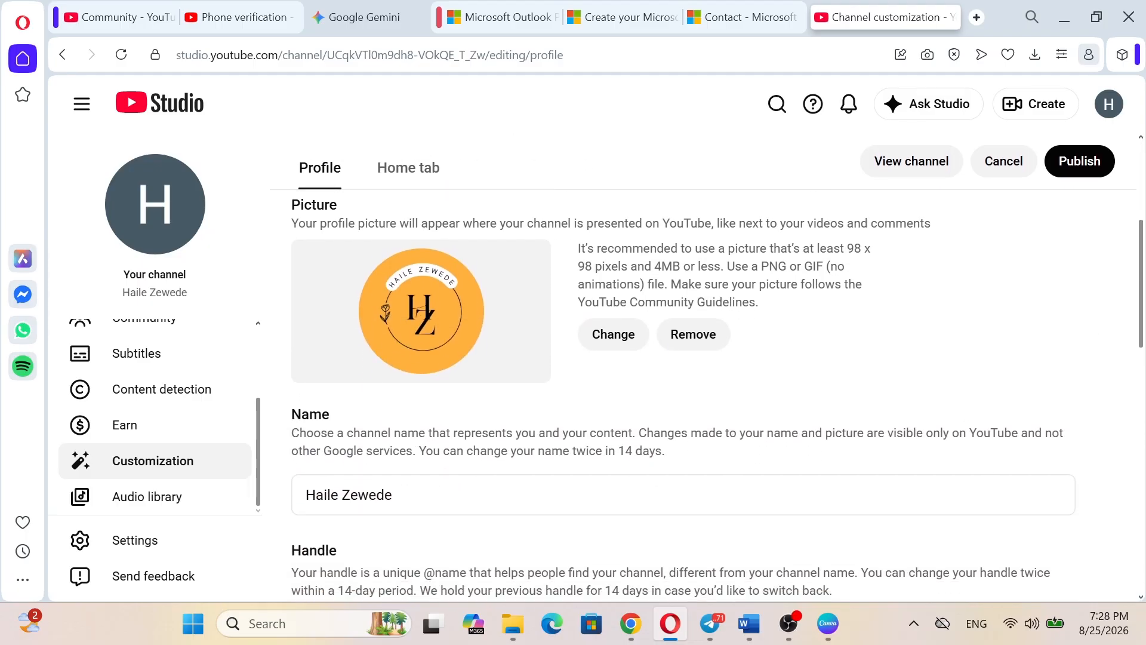
left_click(923, 166)
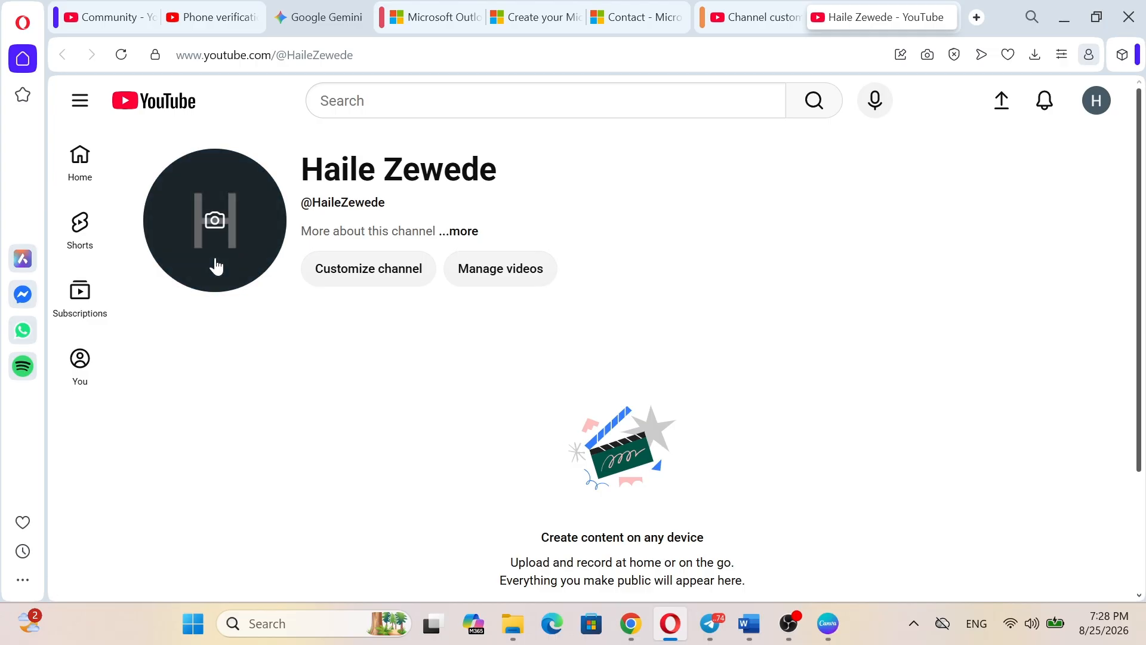
left_click(121, 54)
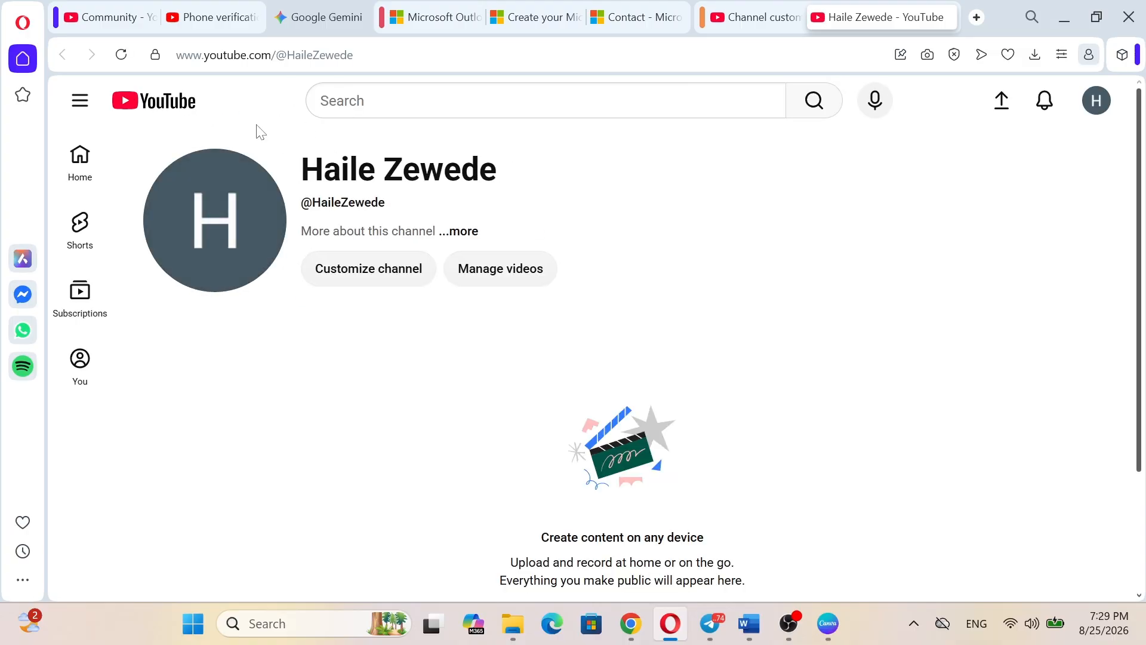
left_click(218, 21)
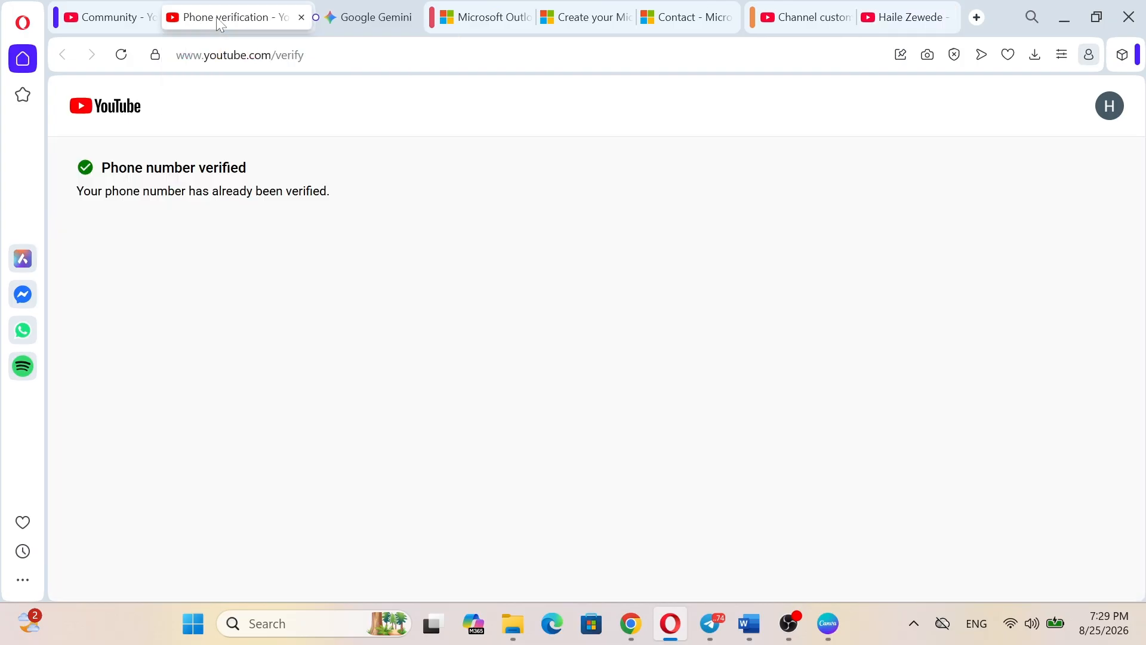
left_click(103, 18)
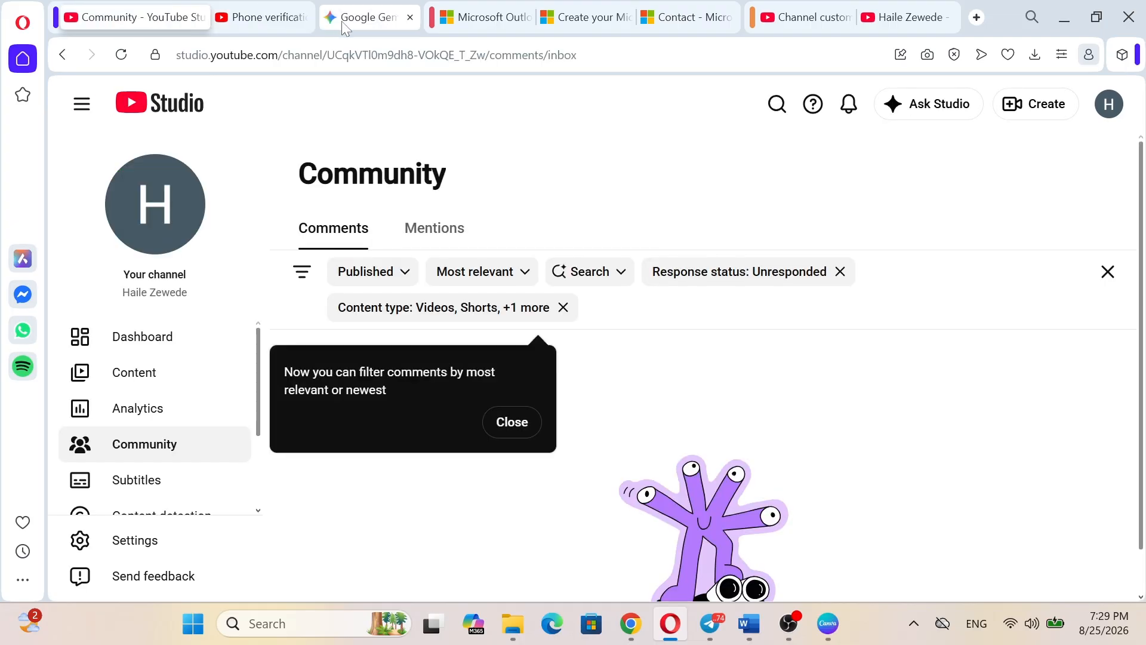
left_click(249, 21)
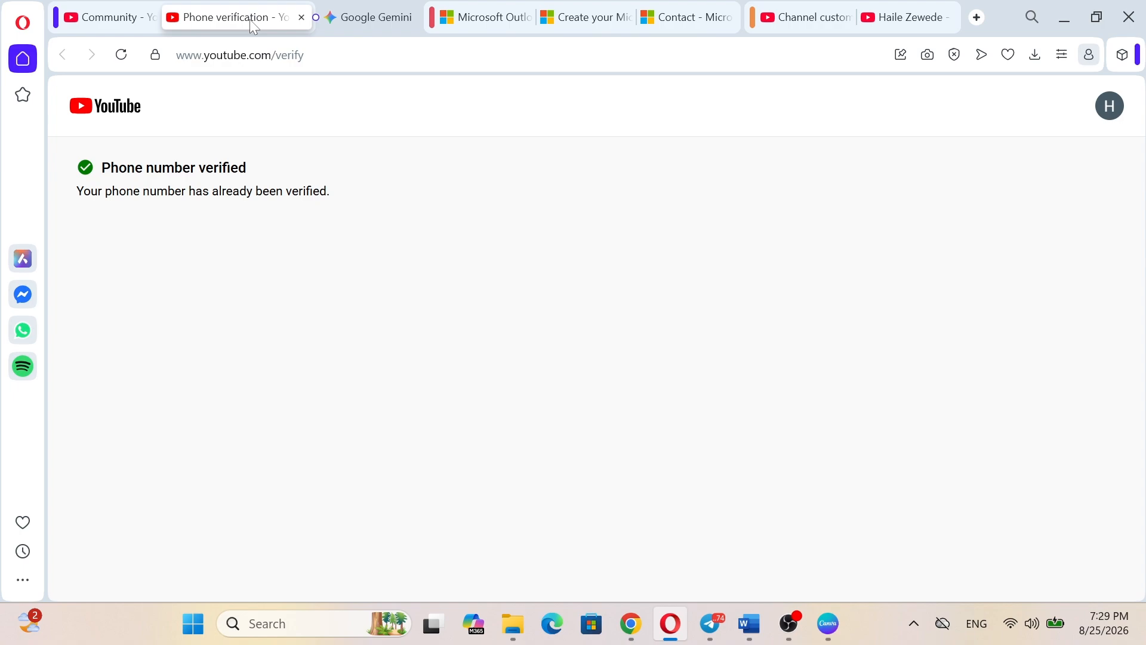
left_click(125, 22)
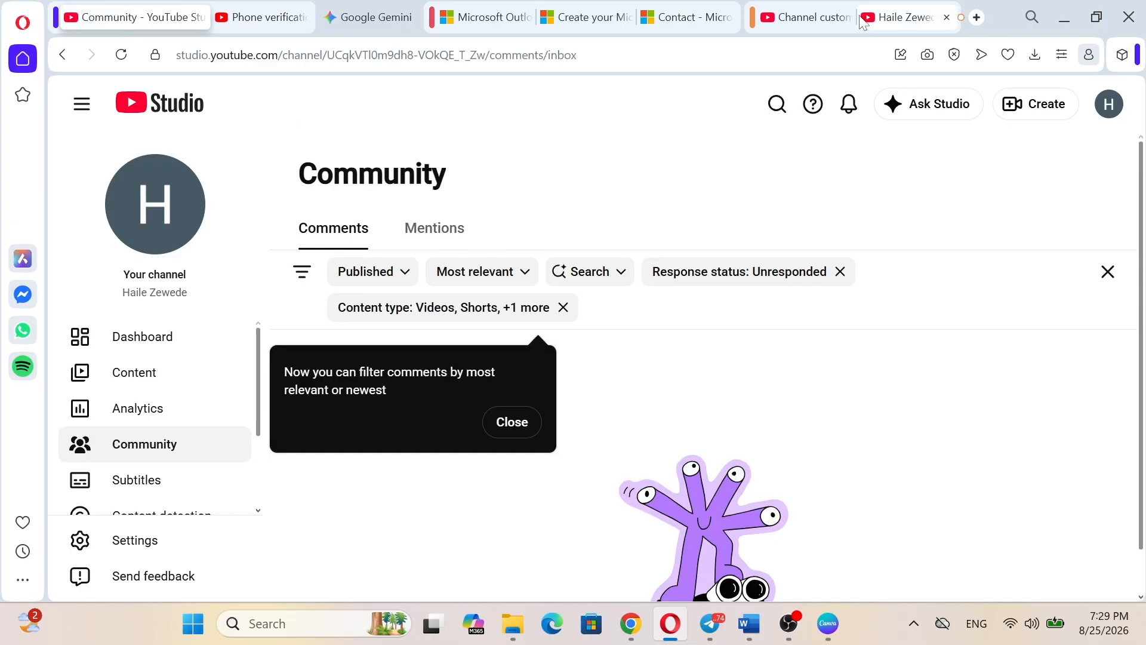
Step: Return to the channel customization page, publish the new banner and profile picture, and reload the page
left_click(790, 22)
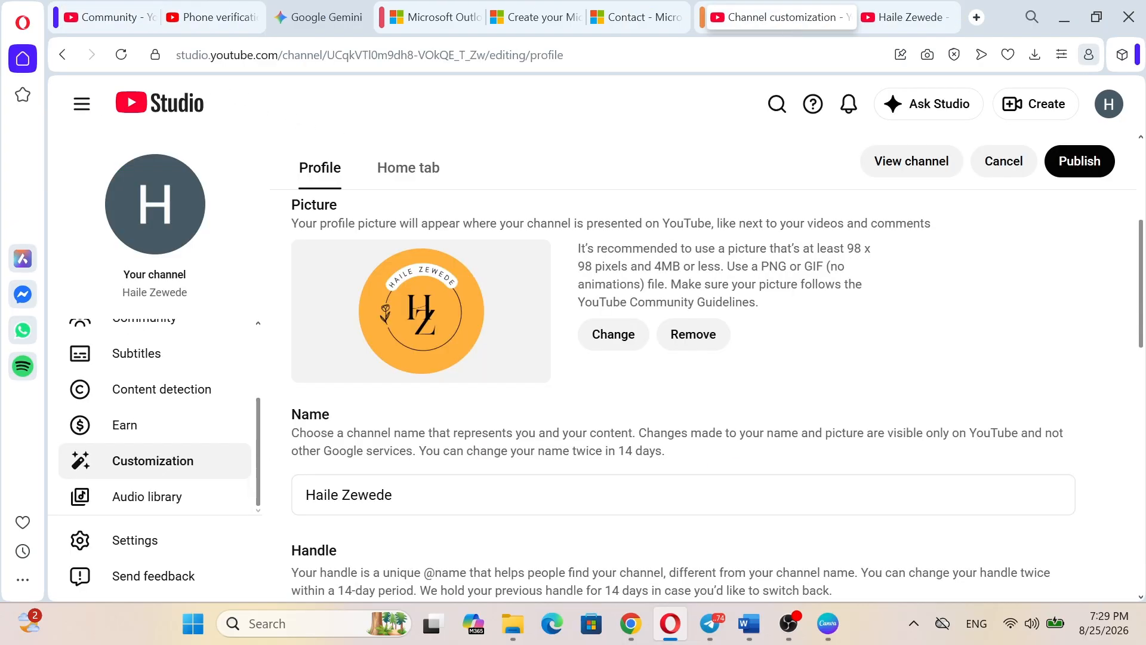
left_click(1081, 164)
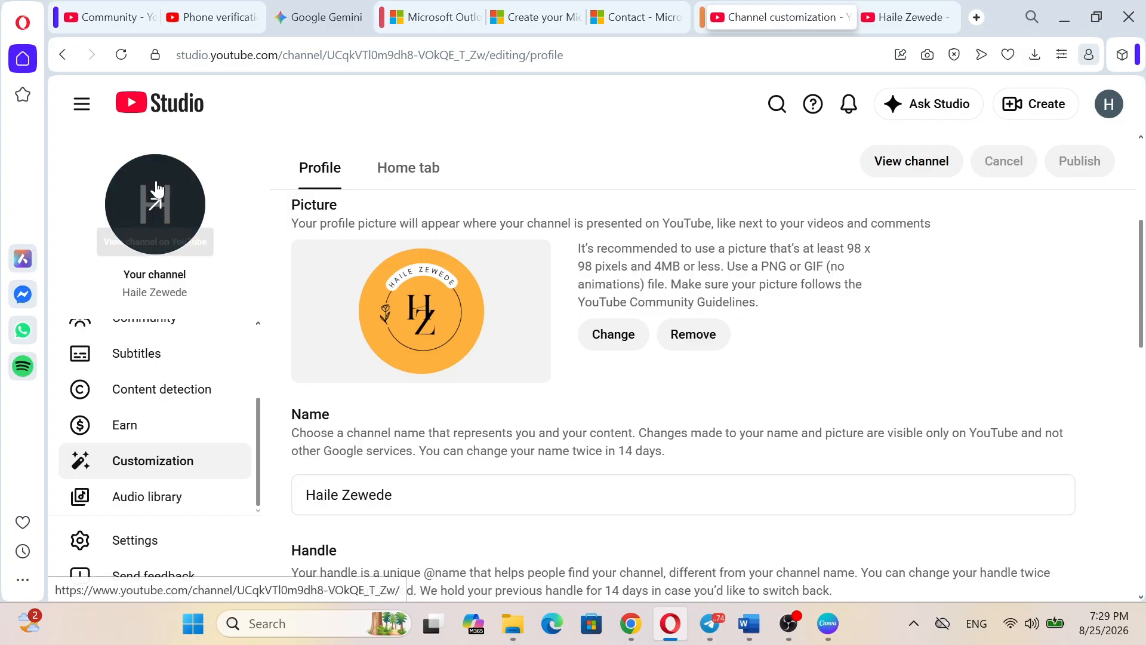
left_click(143, 253)
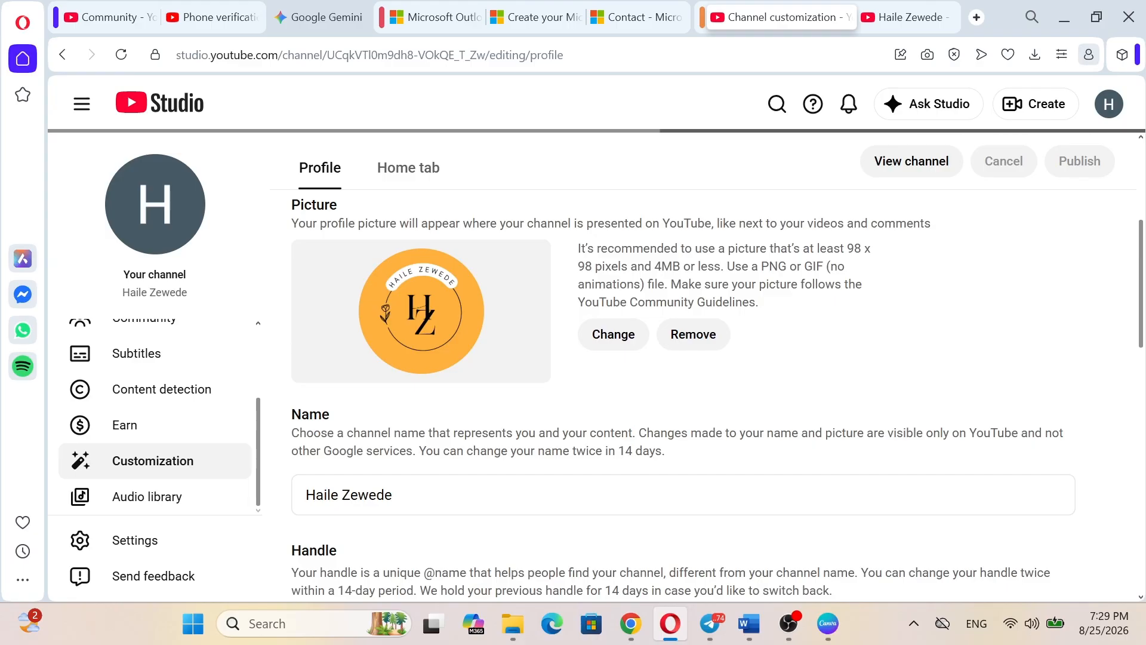
left_click(129, 56)
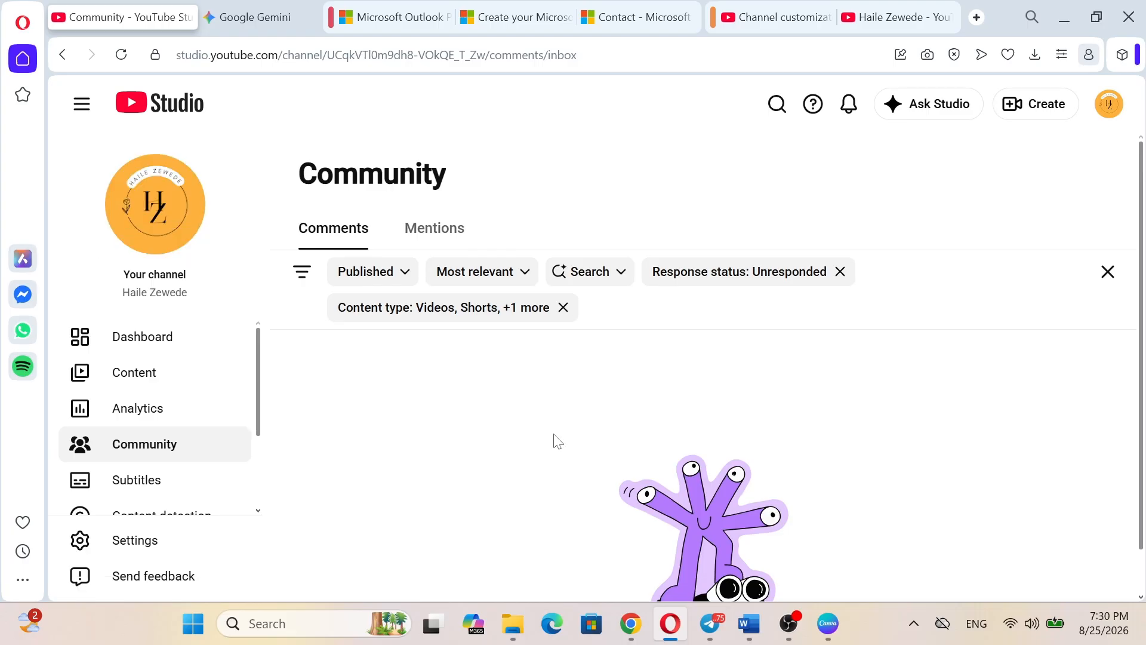
Step: Open the signed-in account's channel page and examine its published banner, profile picture and the content below
left_click(1109, 109)
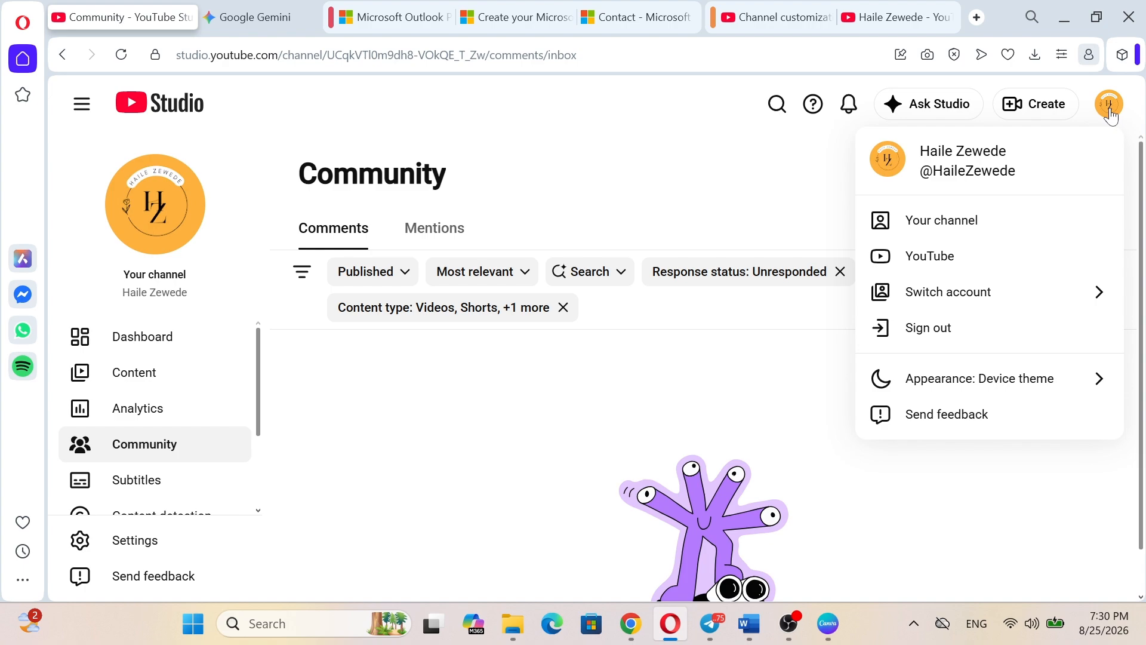
left_click(964, 223)
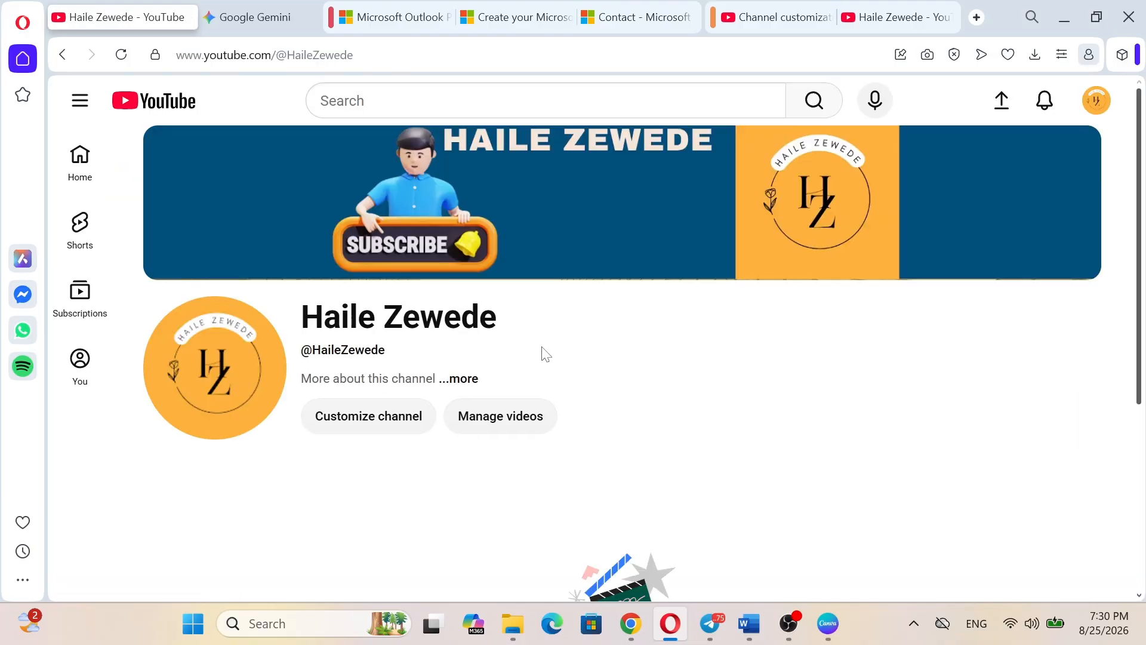
mouse_move(696, 217)
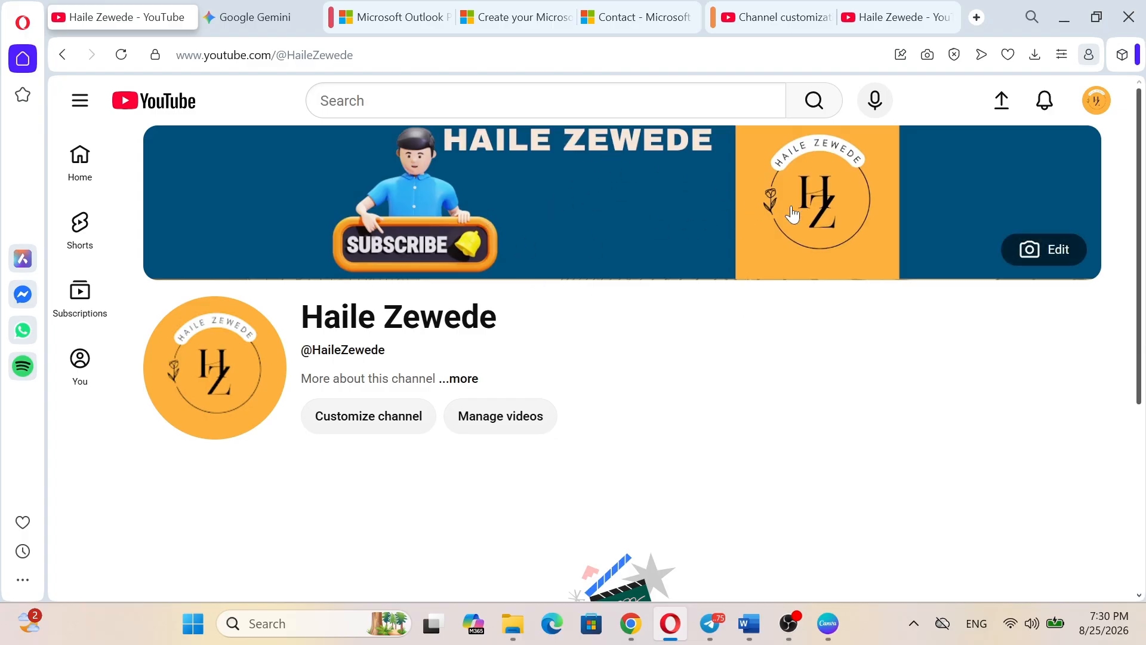
mouse_move(251, 343)
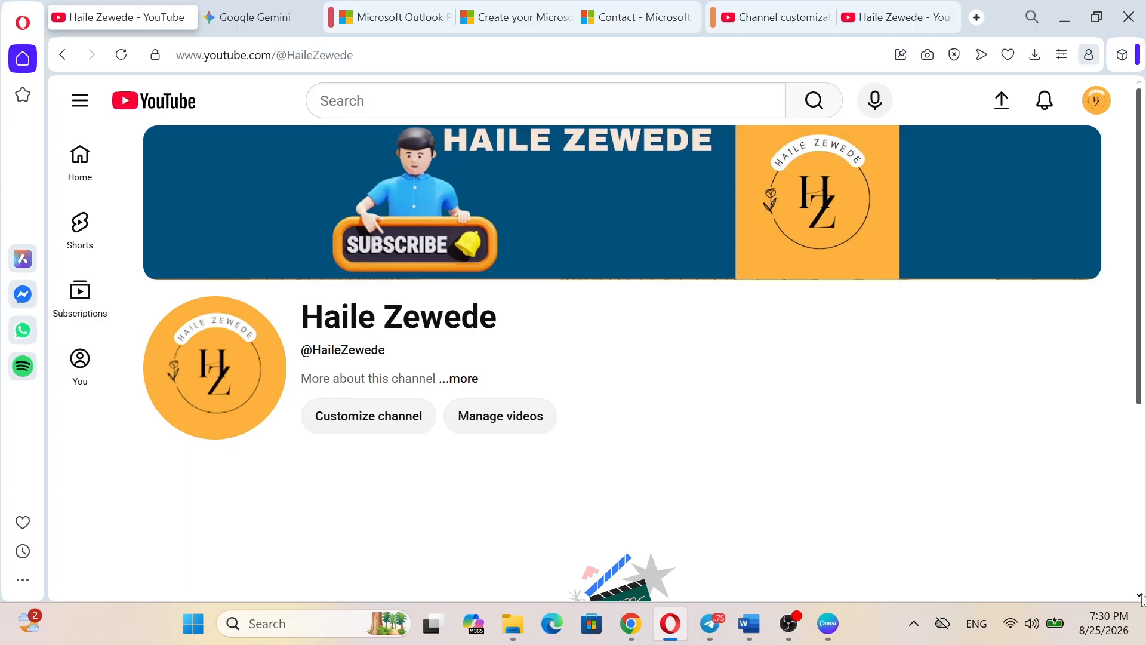
scroll(1141, 597, "down", 5)
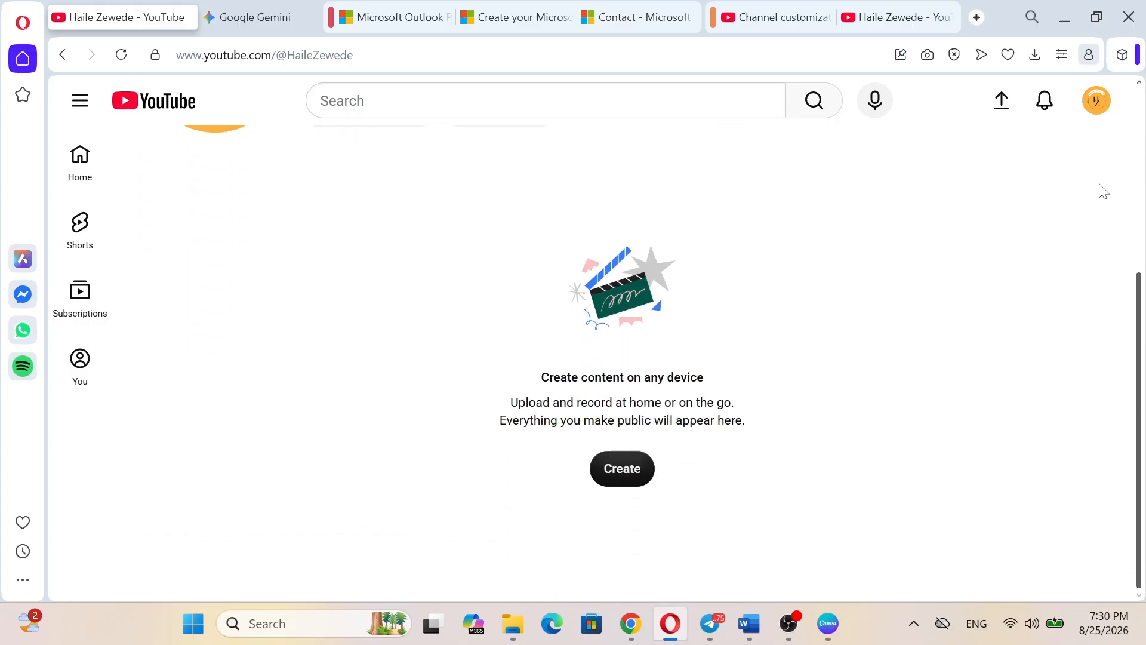
left_click(1139, 82)
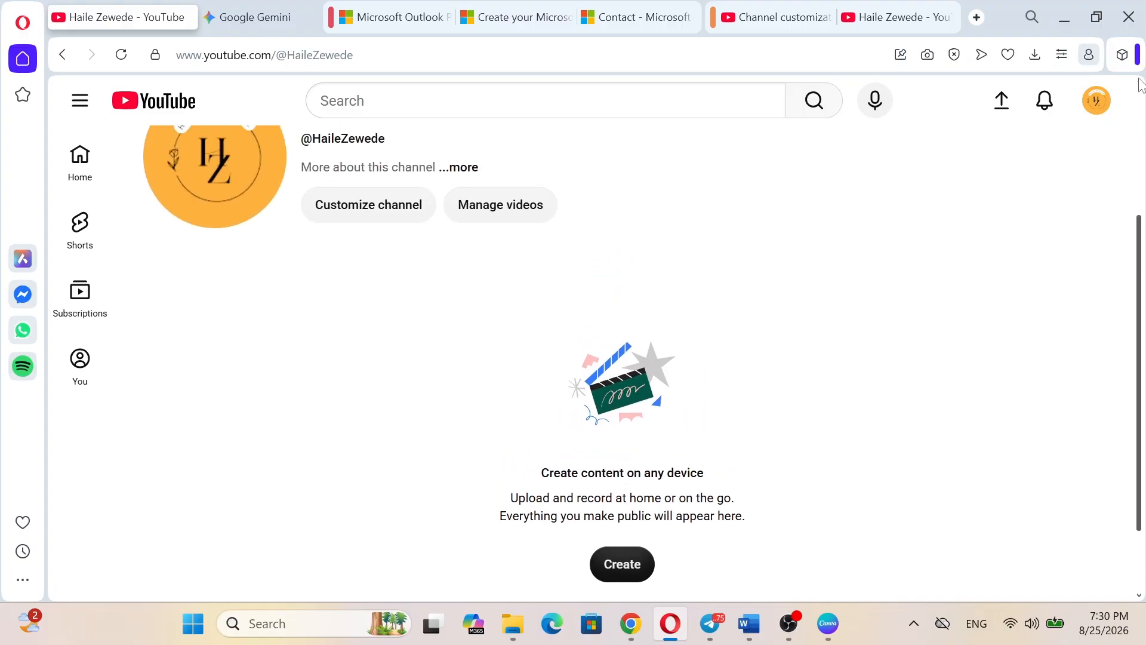